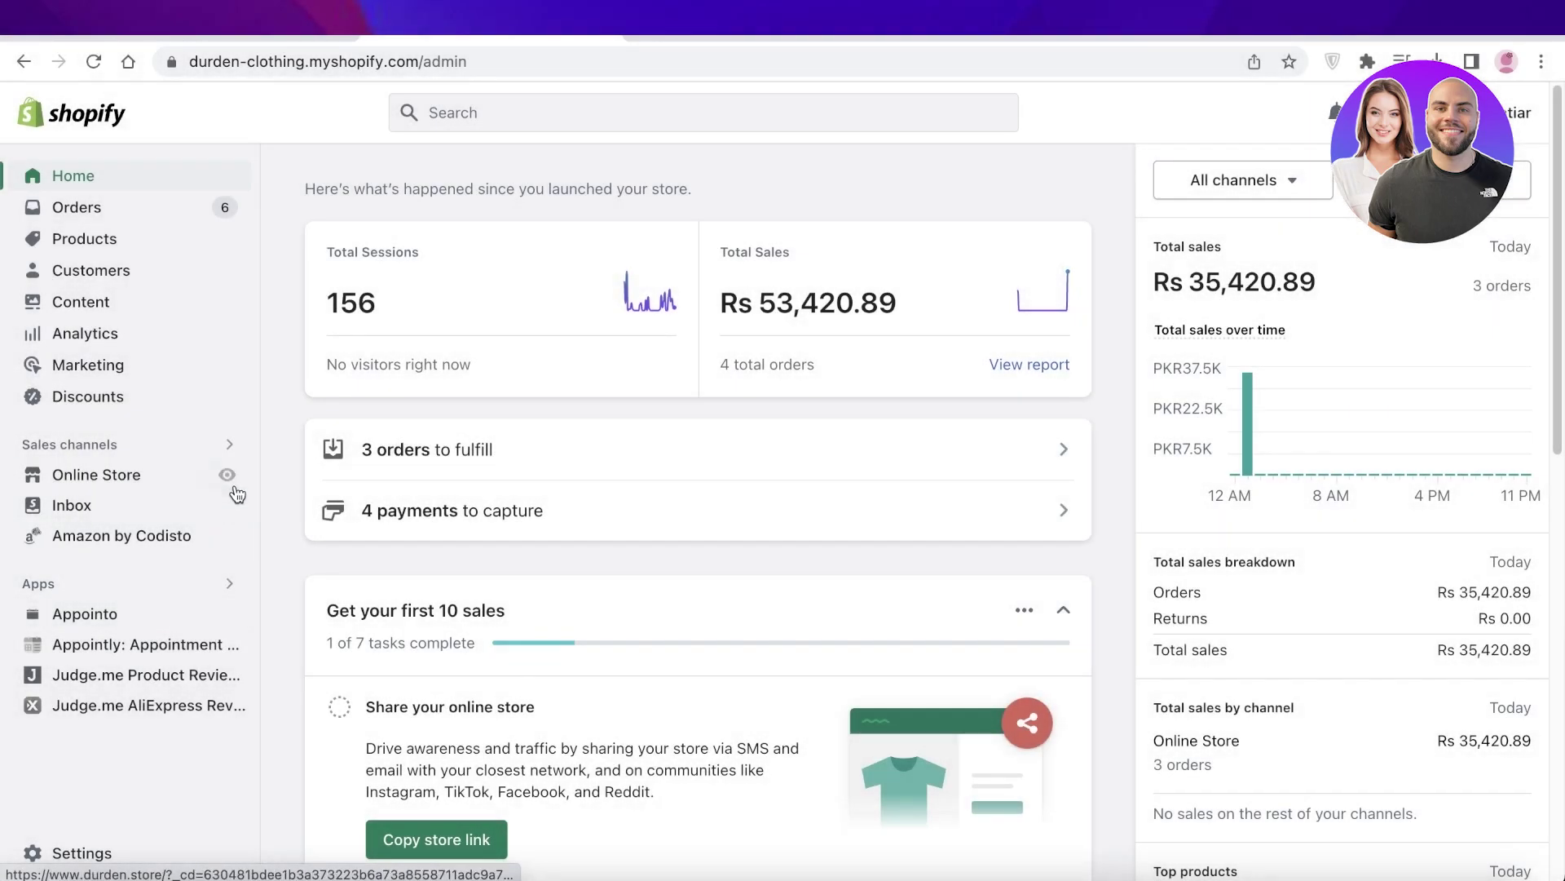
Open the live storefront and browse the Bohemian Floral Casual Wrap page (Rs.12,264.59 PKR).
{"action": "left_click", "coordinate": [227, 480]}
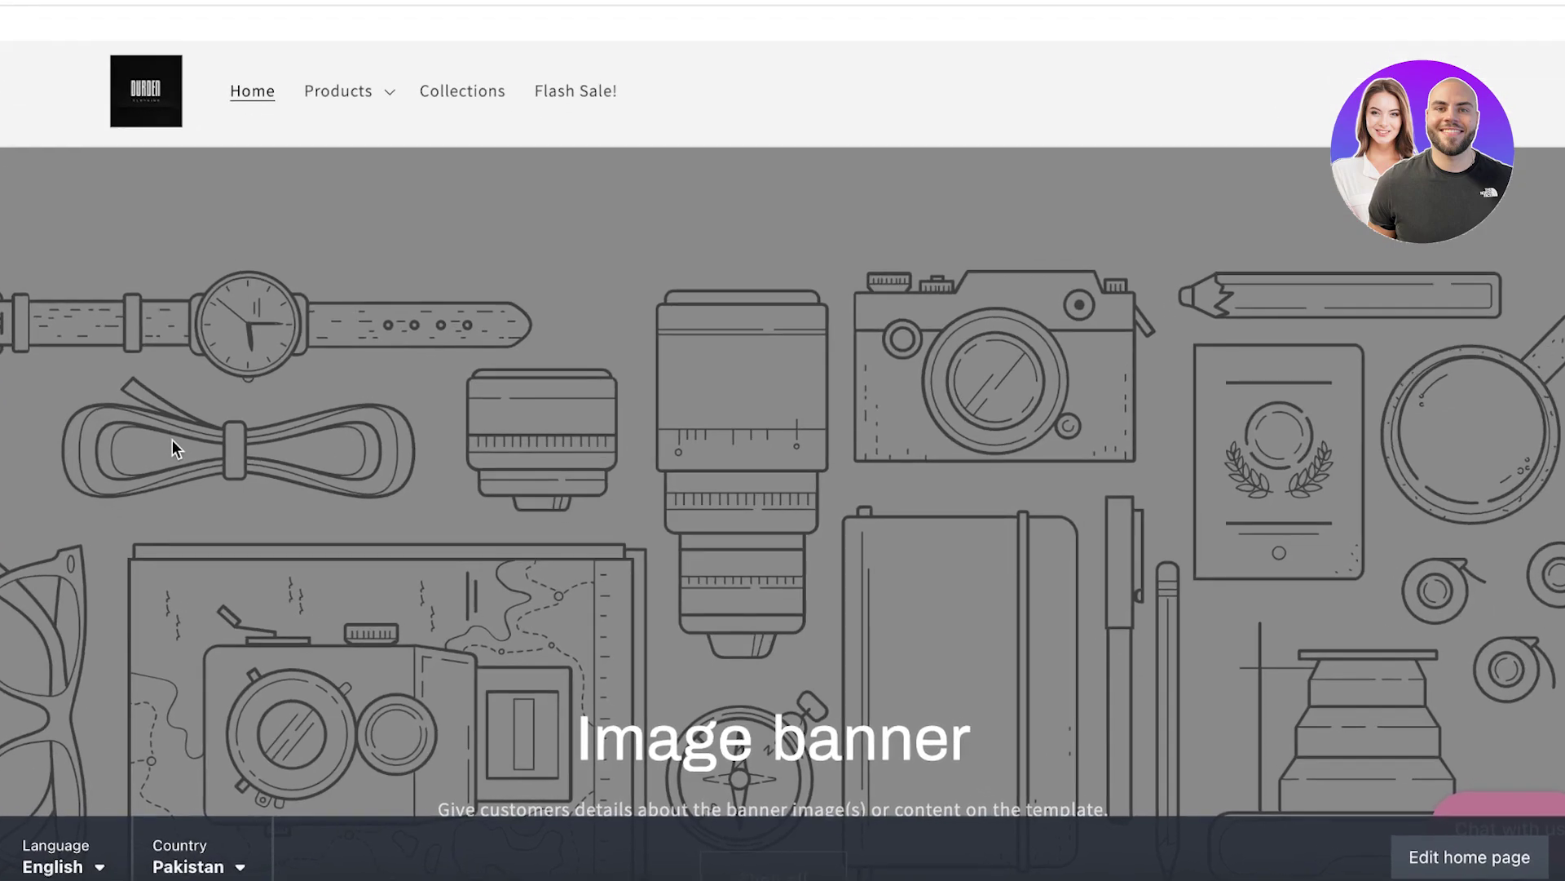
{"action": "scroll", "coordinate": [606, 403], "scroll_direction": "down", "scroll_amount": 15}
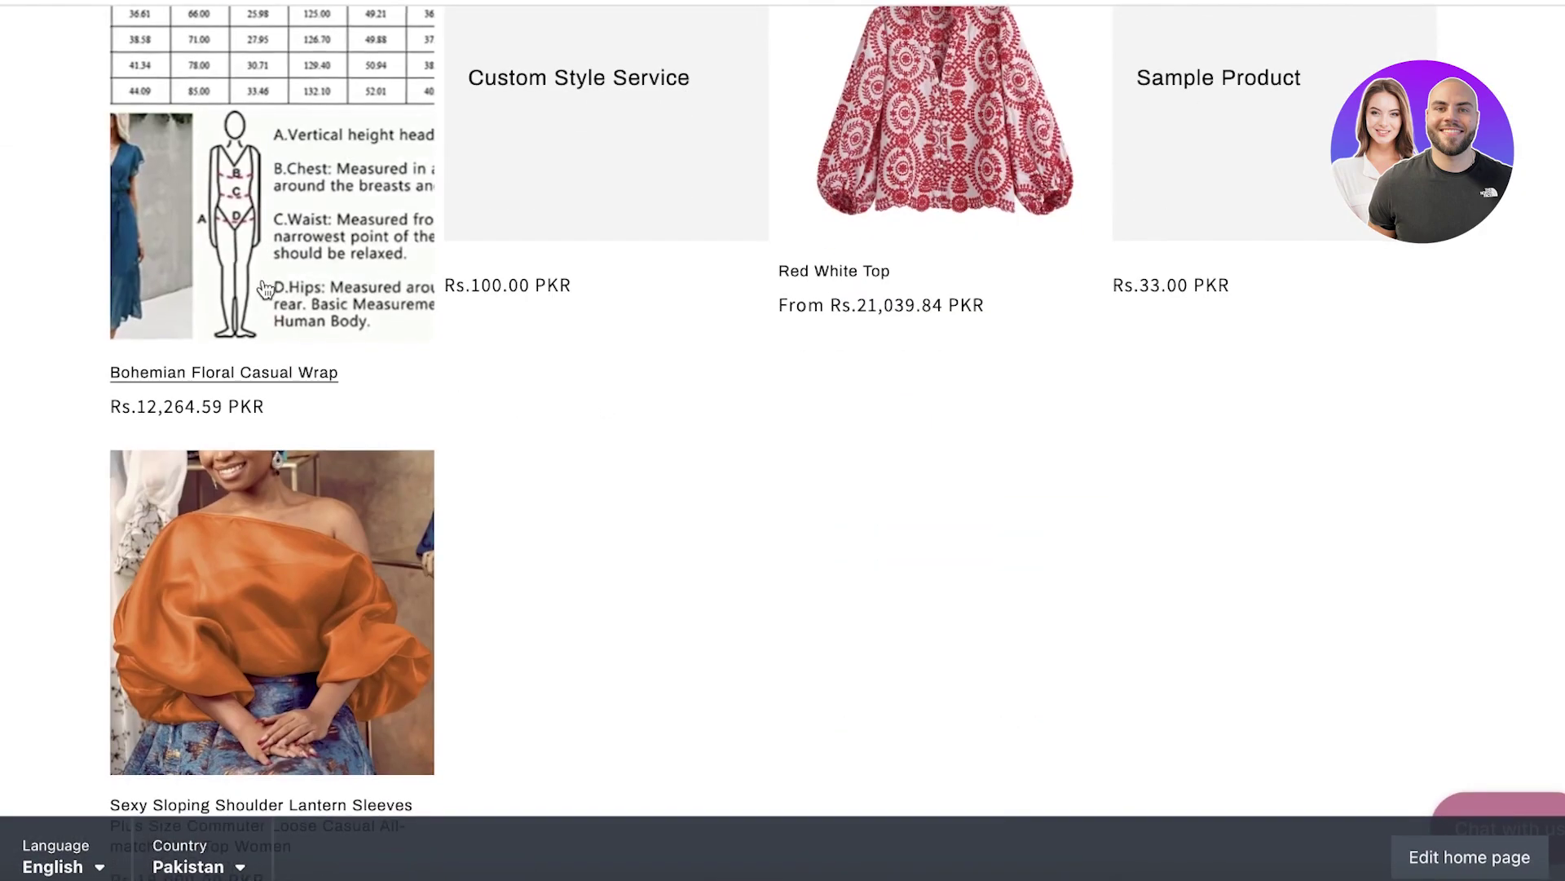
{"action": "scroll", "coordinate": [867, 447], "scroll_direction": "down", "scroll_amount": 1}
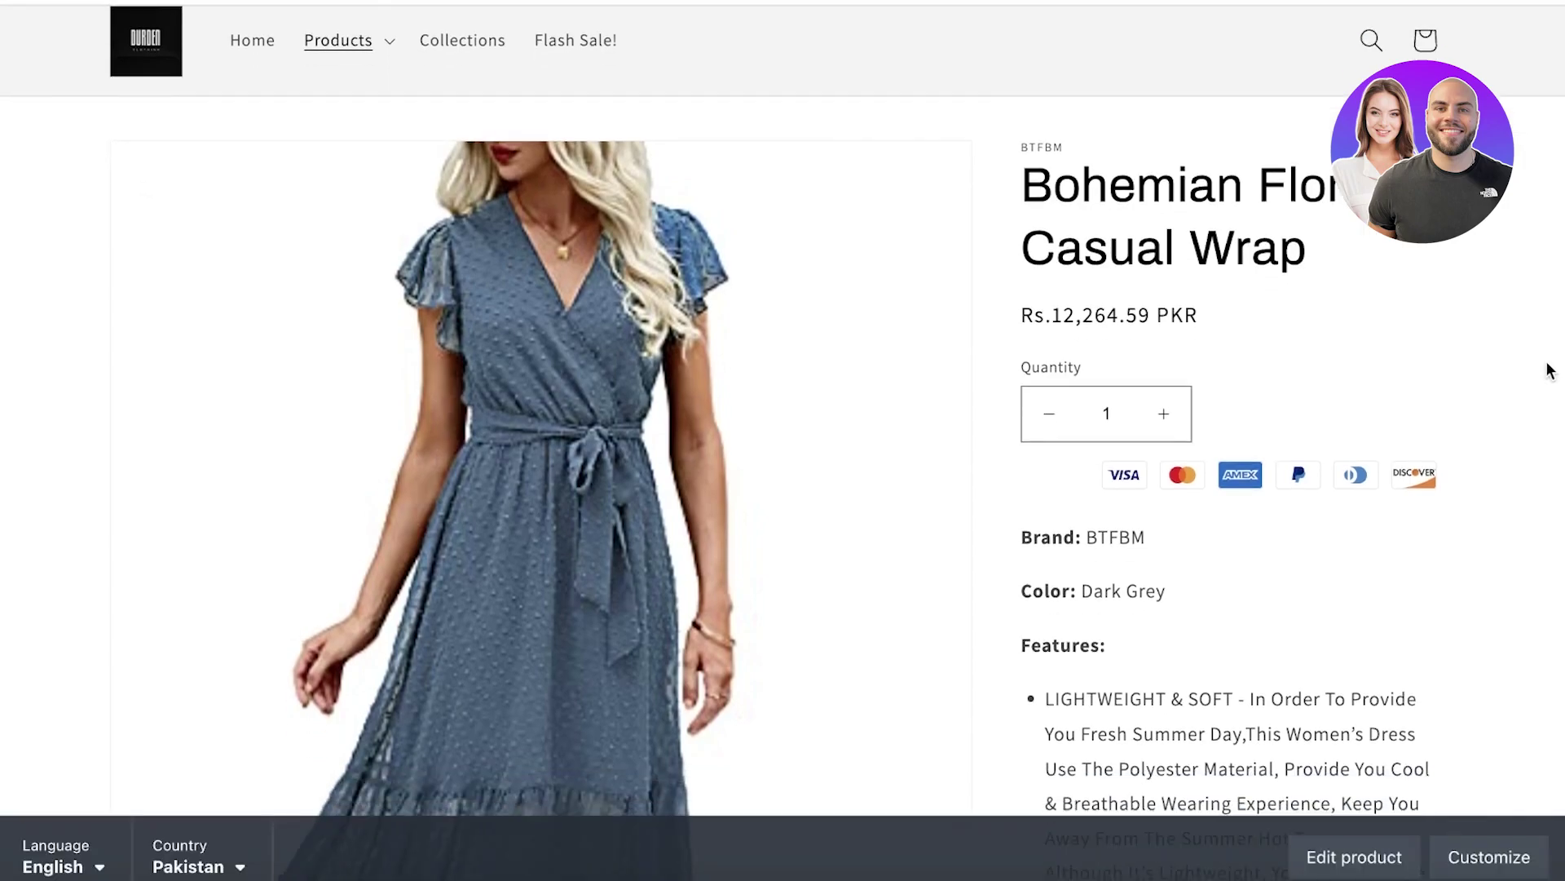
{"action": "scroll", "coordinate": [1292, 262], "scroll_direction": "down", "scroll_amount": 6}
{"action": "scroll", "coordinate": [1342, 290], "scroll_direction": "up", "scroll_amount": 5}
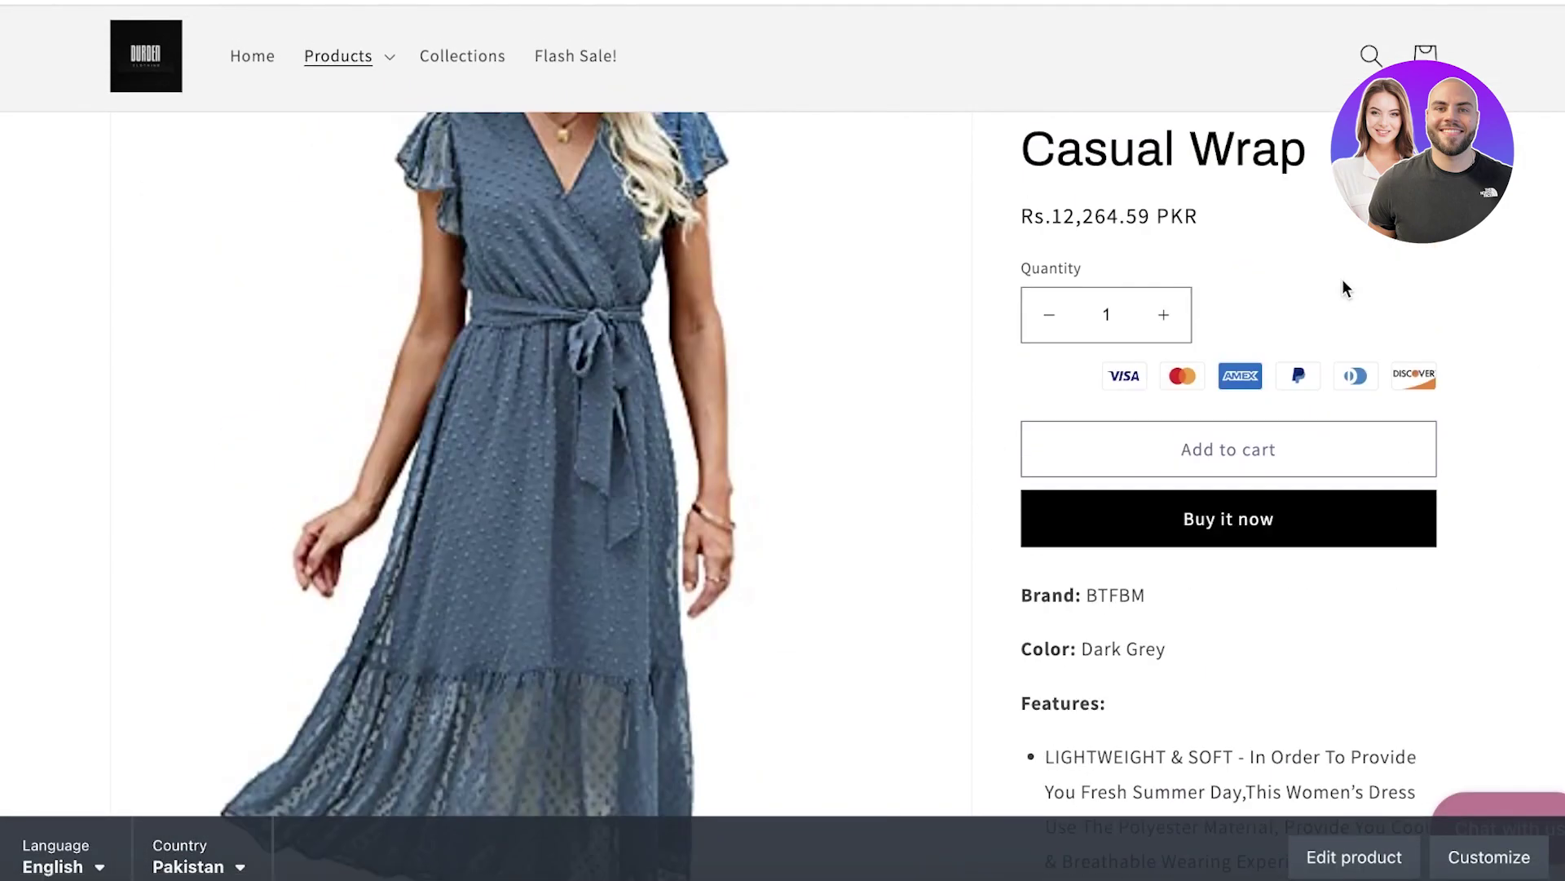
{"action": "scroll", "coordinate": [1345, 287], "scroll_direction": "down", "scroll_amount": 4}
{"action": "scroll", "coordinate": [608, 343], "scroll_direction": "down", "scroll_amount": 7}
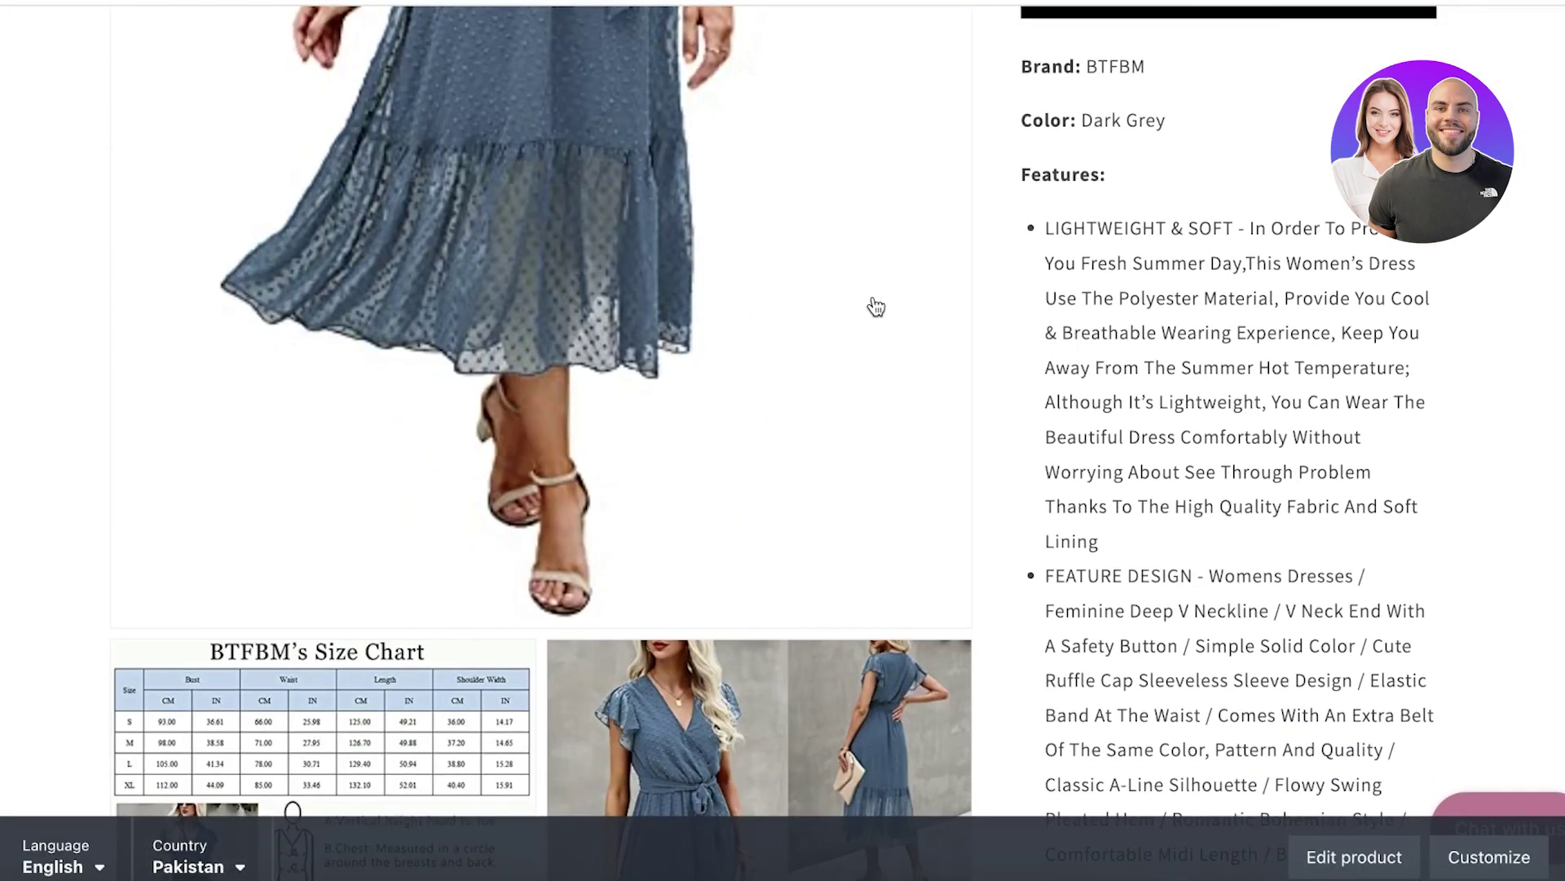
{"action": "scroll", "coordinate": [878, 308], "scroll_direction": "down", "scroll_amount": 20}
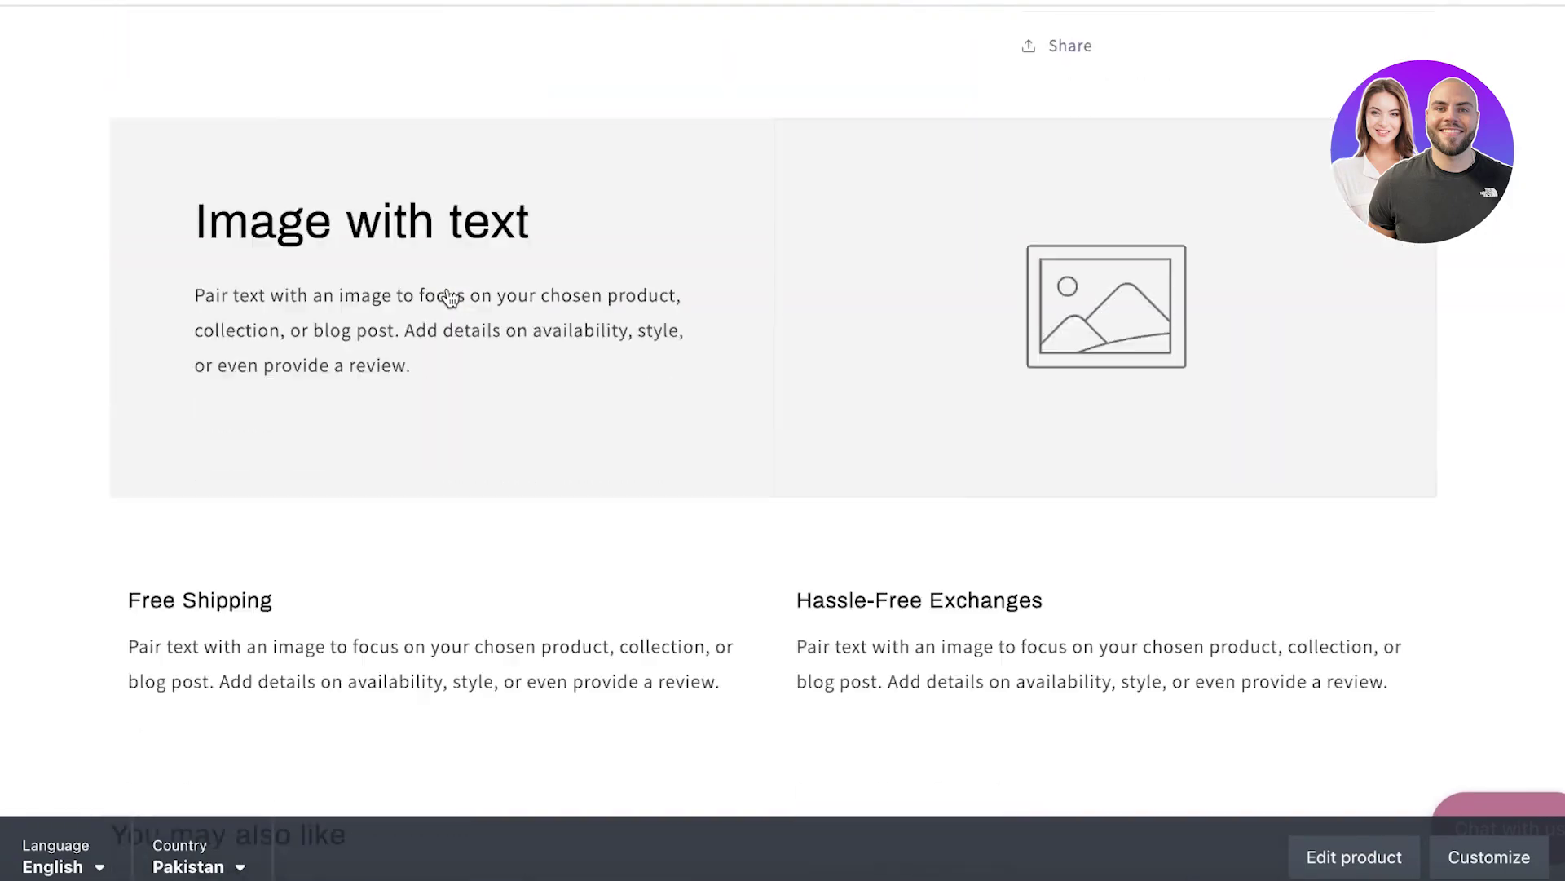
{"action": "scroll", "coordinate": [416, 327], "scroll_direction": "down", "scroll_amount": 3}
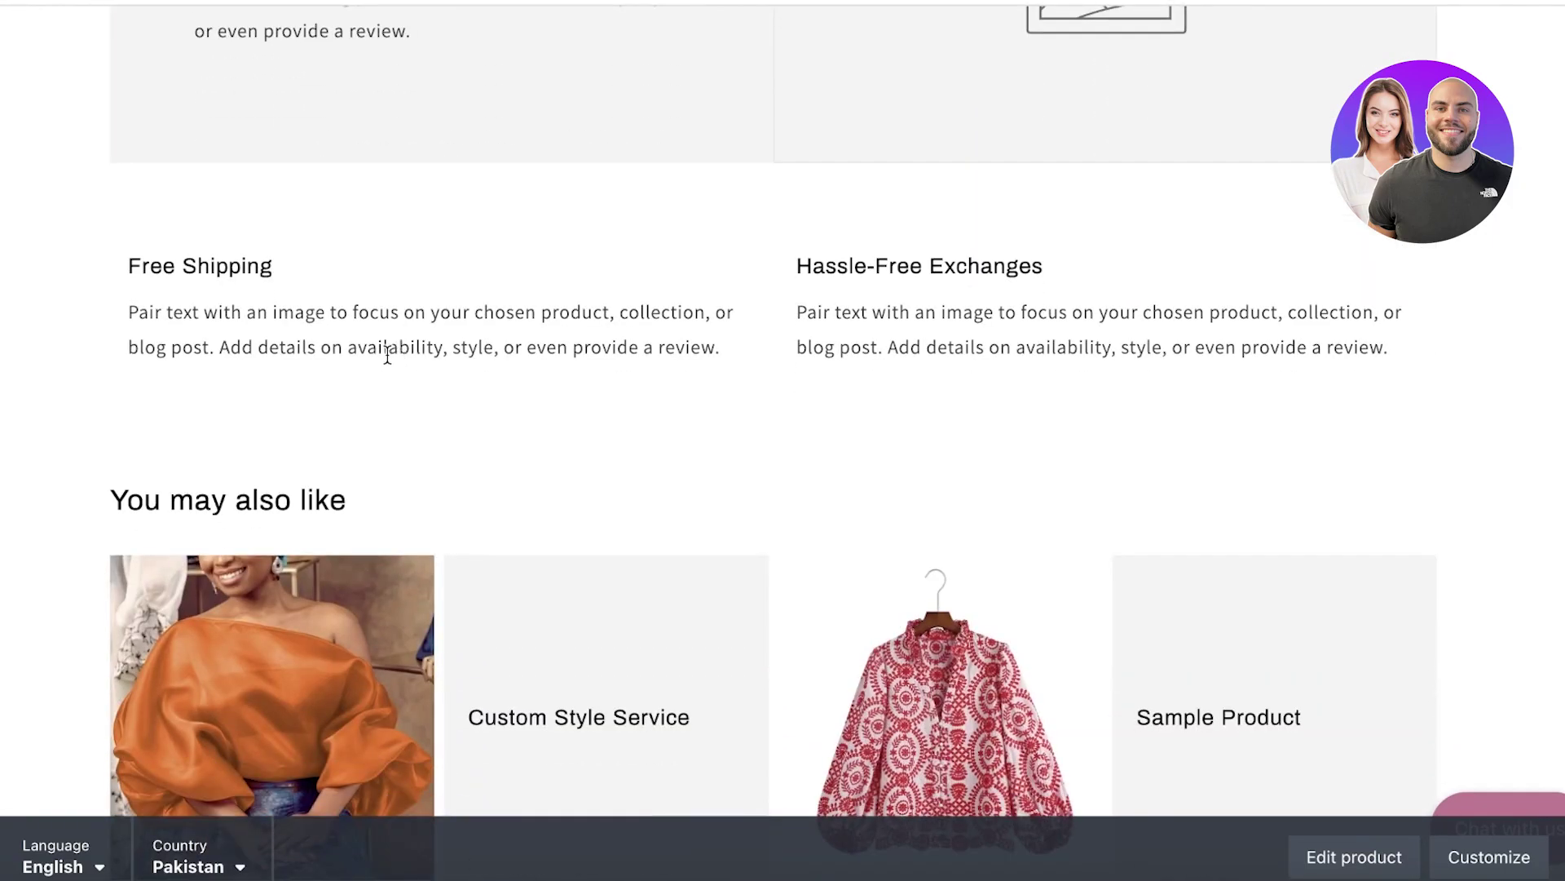
{"action": "scroll", "coordinate": [388, 356], "scroll_direction": "up", "scroll_amount": 15}
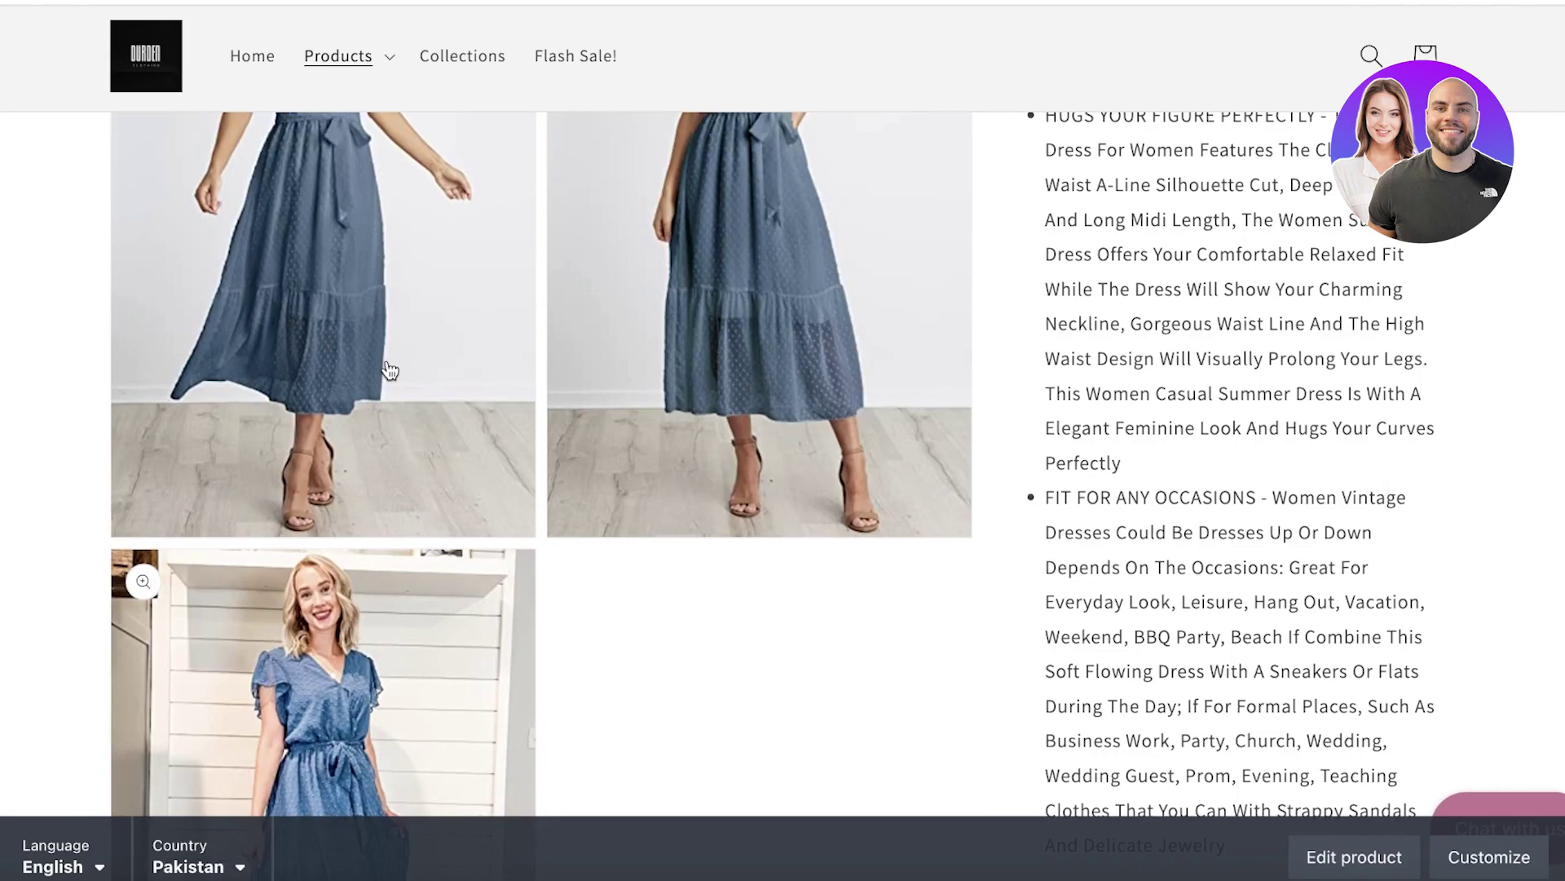
{"action": "scroll", "coordinate": [389, 371], "scroll_direction": "up", "scroll_amount": 10}
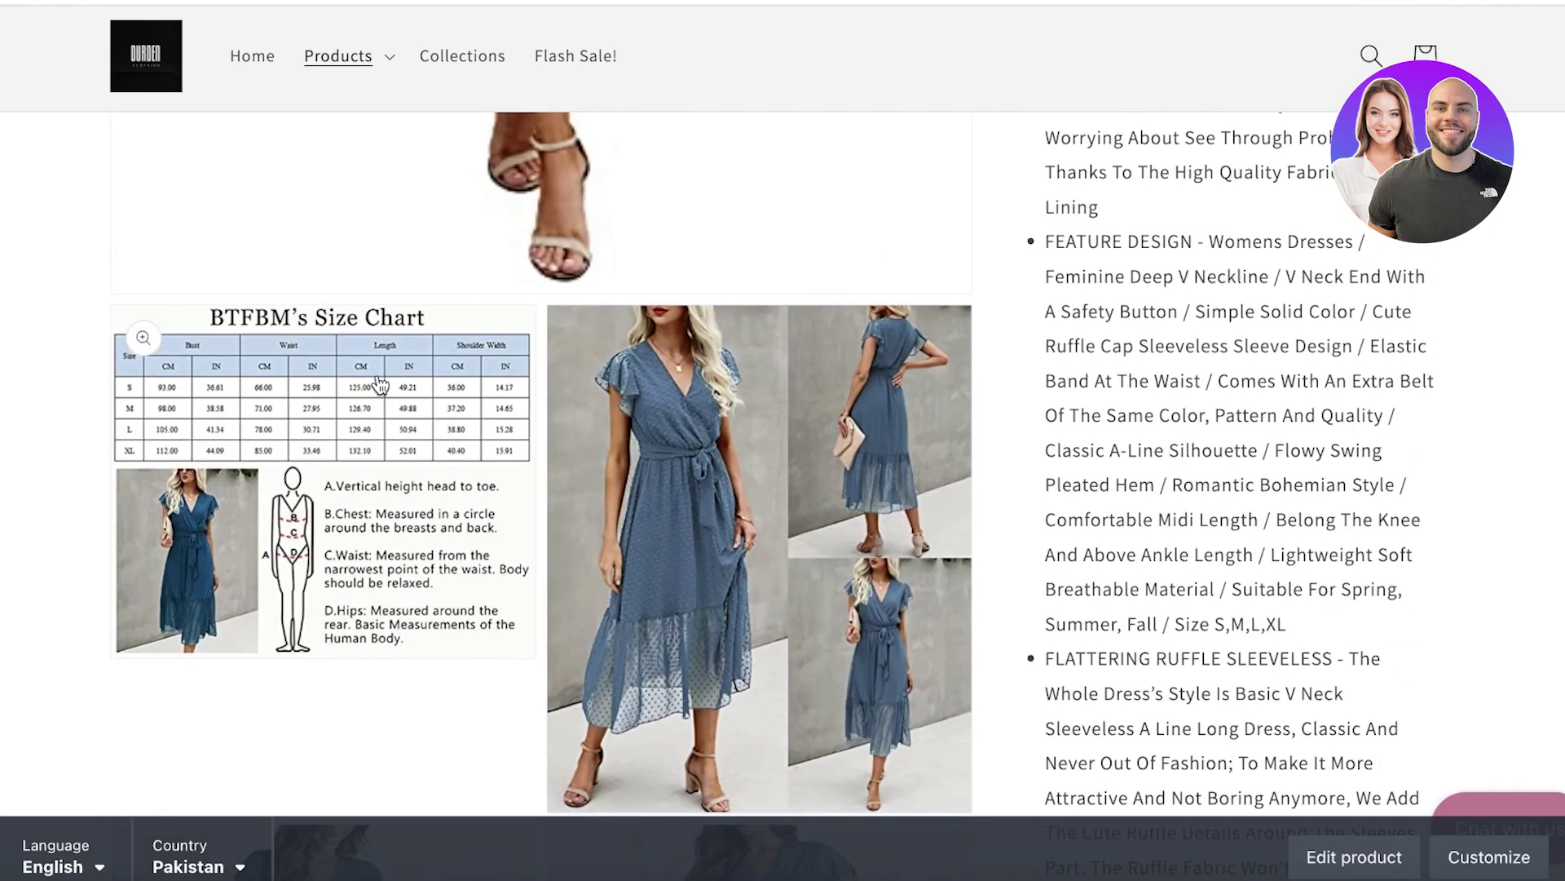
{"action": "scroll", "coordinate": [380, 383], "scroll_direction": "up", "scroll_amount": 7}
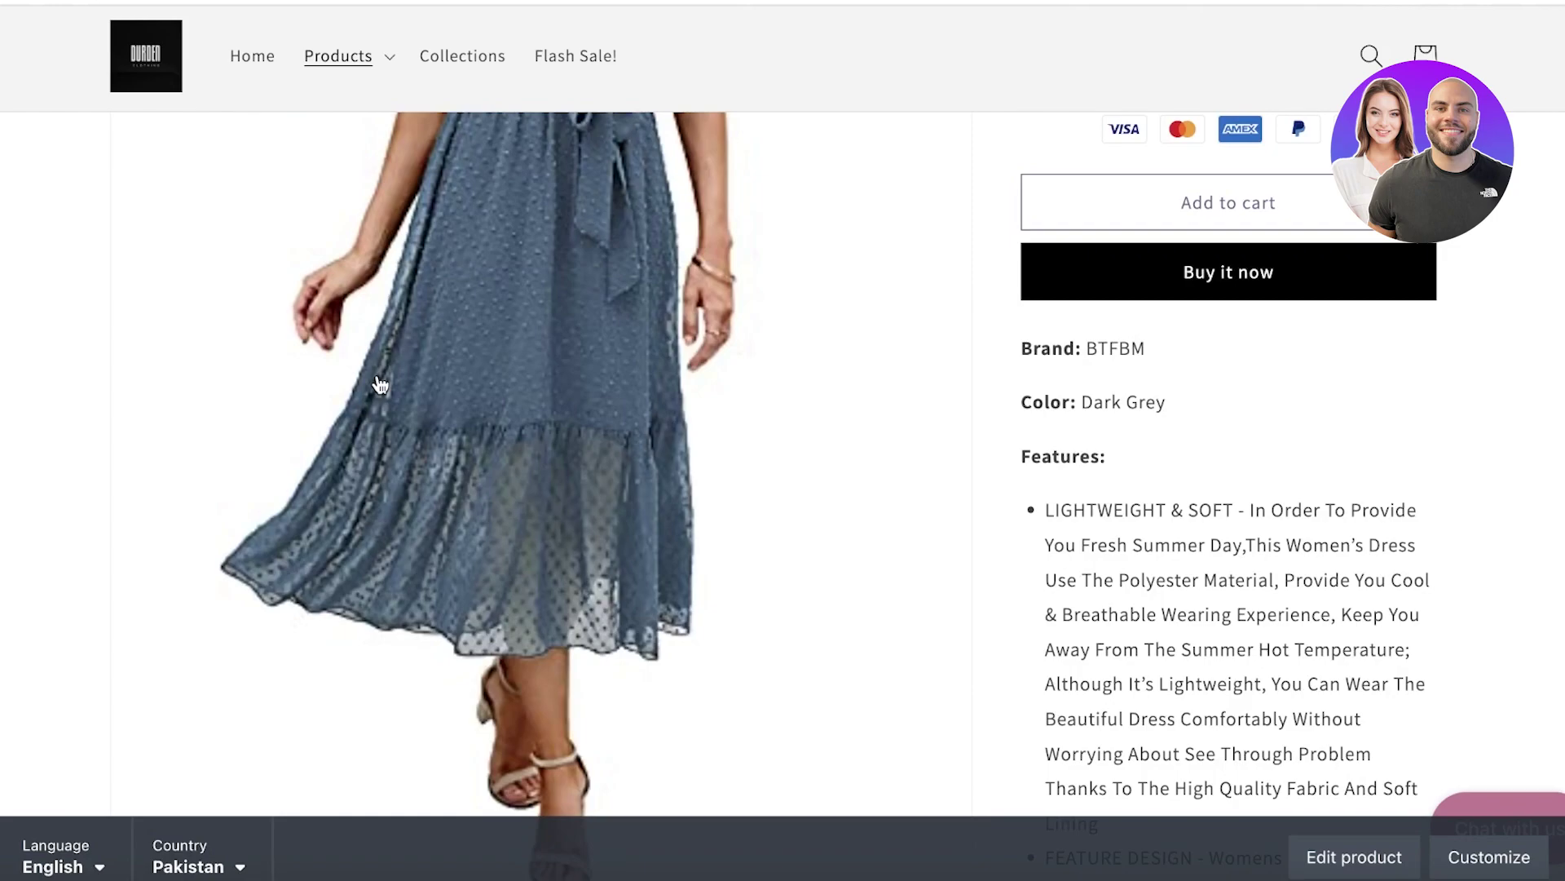
{"action": "scroll", "coordinate": [380, 383], "scroll_direction": "up", "scroll_amount": 5}
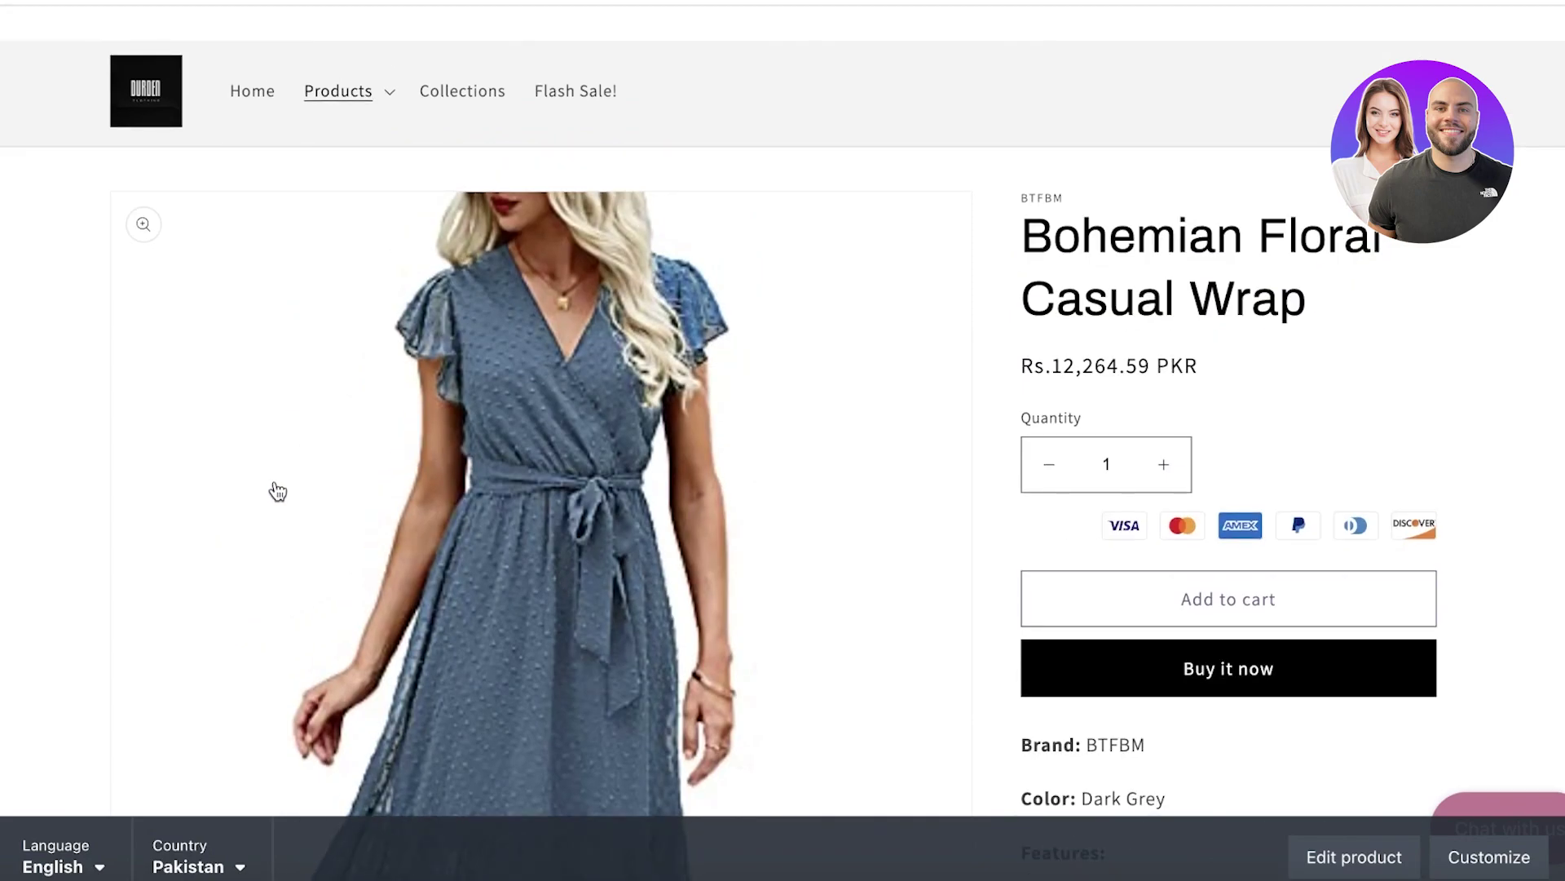
{"action": "scroll", "coordinate": [1315, 242], "scroll_direction": "down", "scroll_amount": 10}
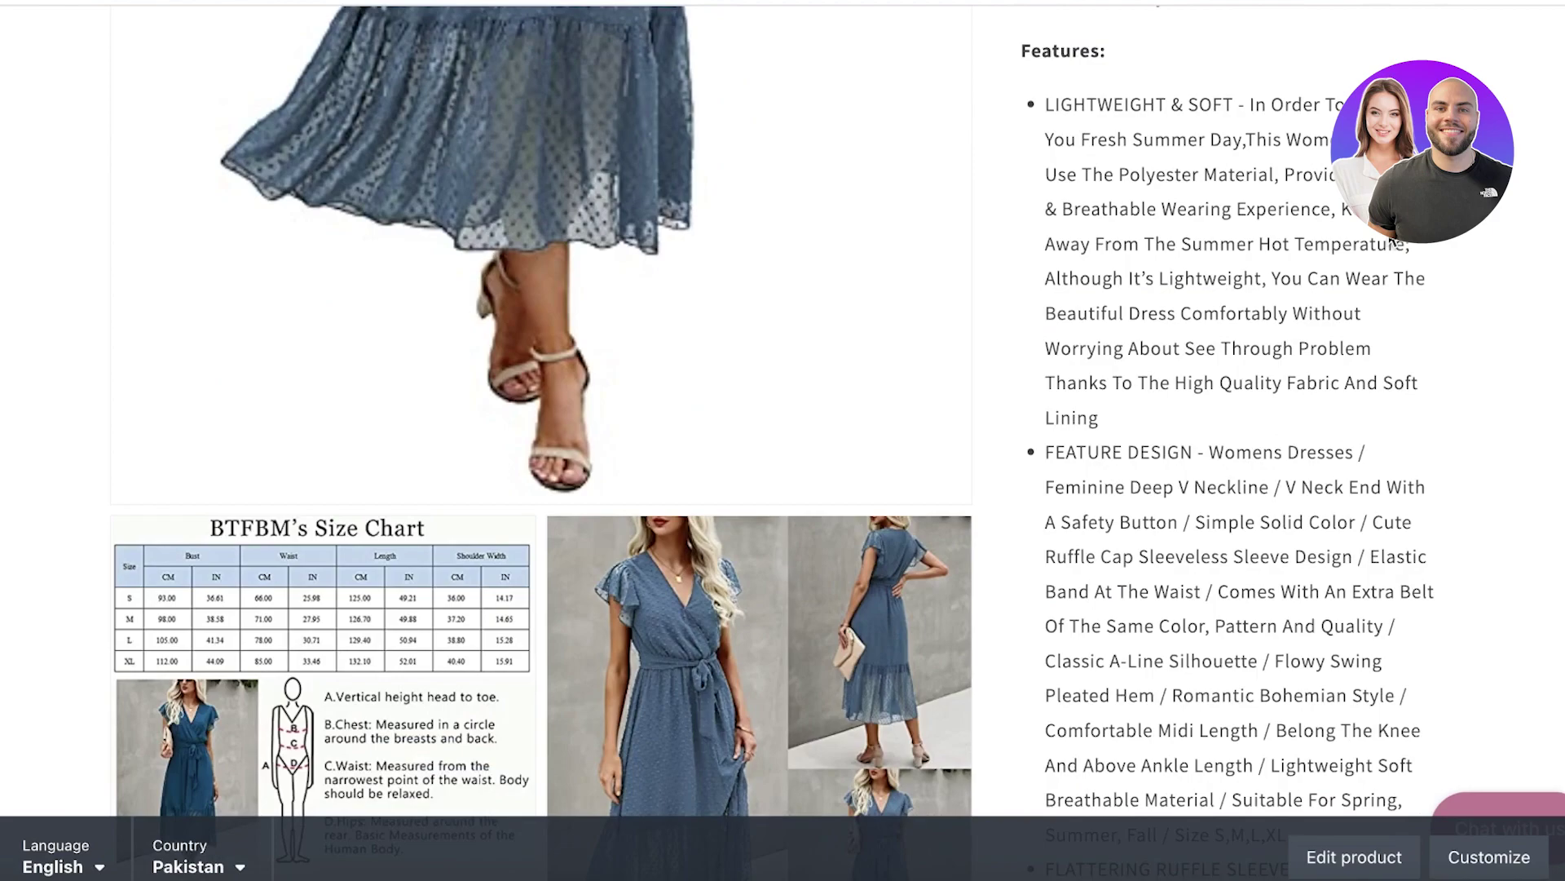
{"action": "scroll", "coordinate": [1396, 243], "scroll_direction": "down", "scroll_amount": 3}
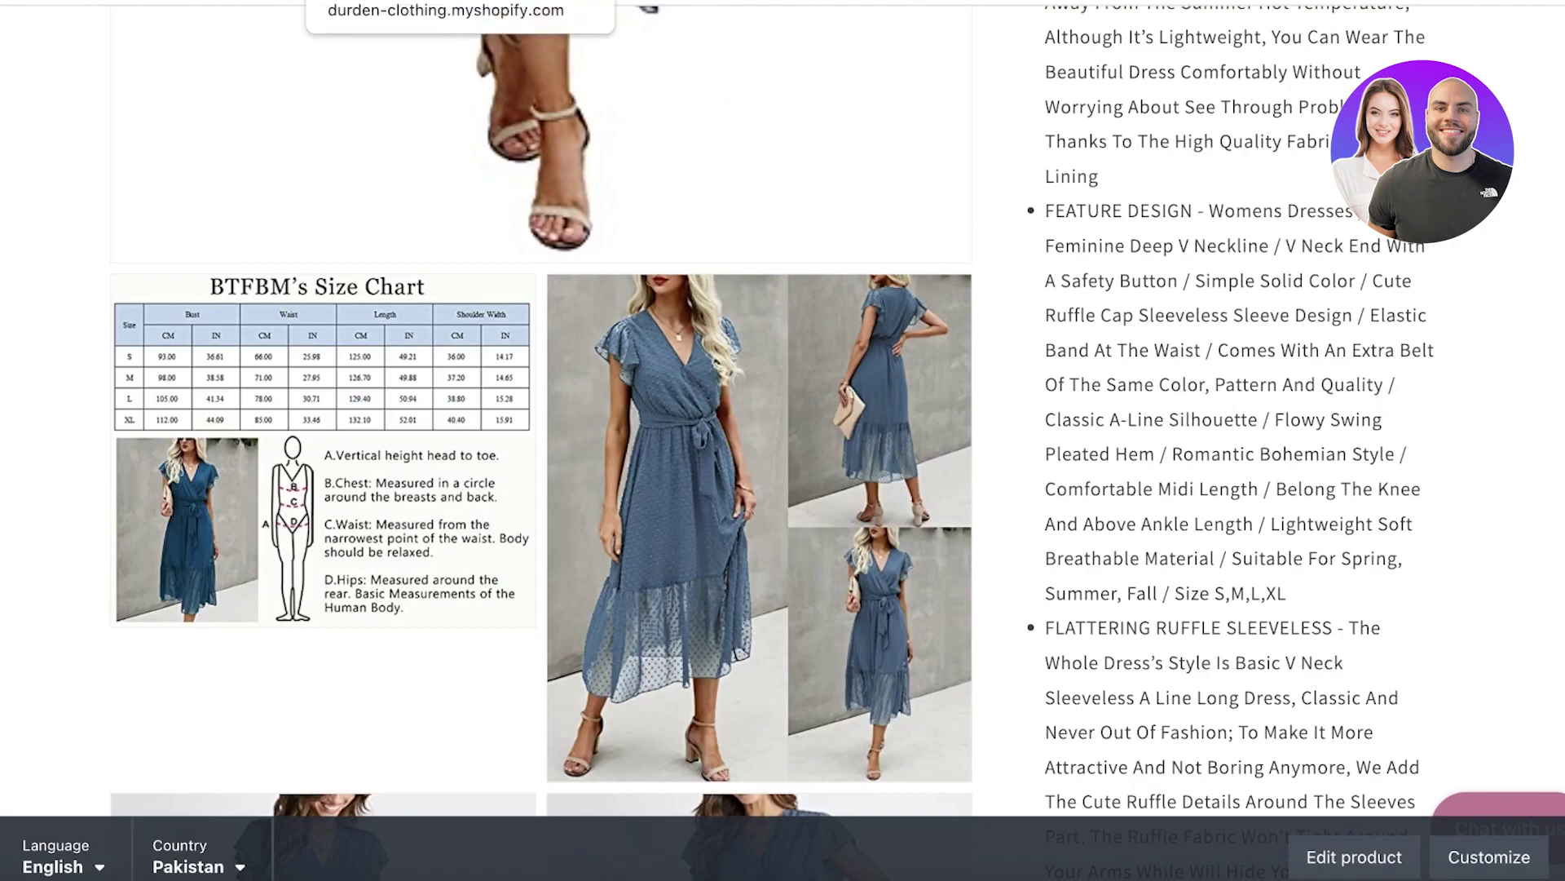
Switch between the admin and storefront tabs, then go to the storefront home via the Products menu.
{"action": "left_click", "coordinate": [506, 2]}
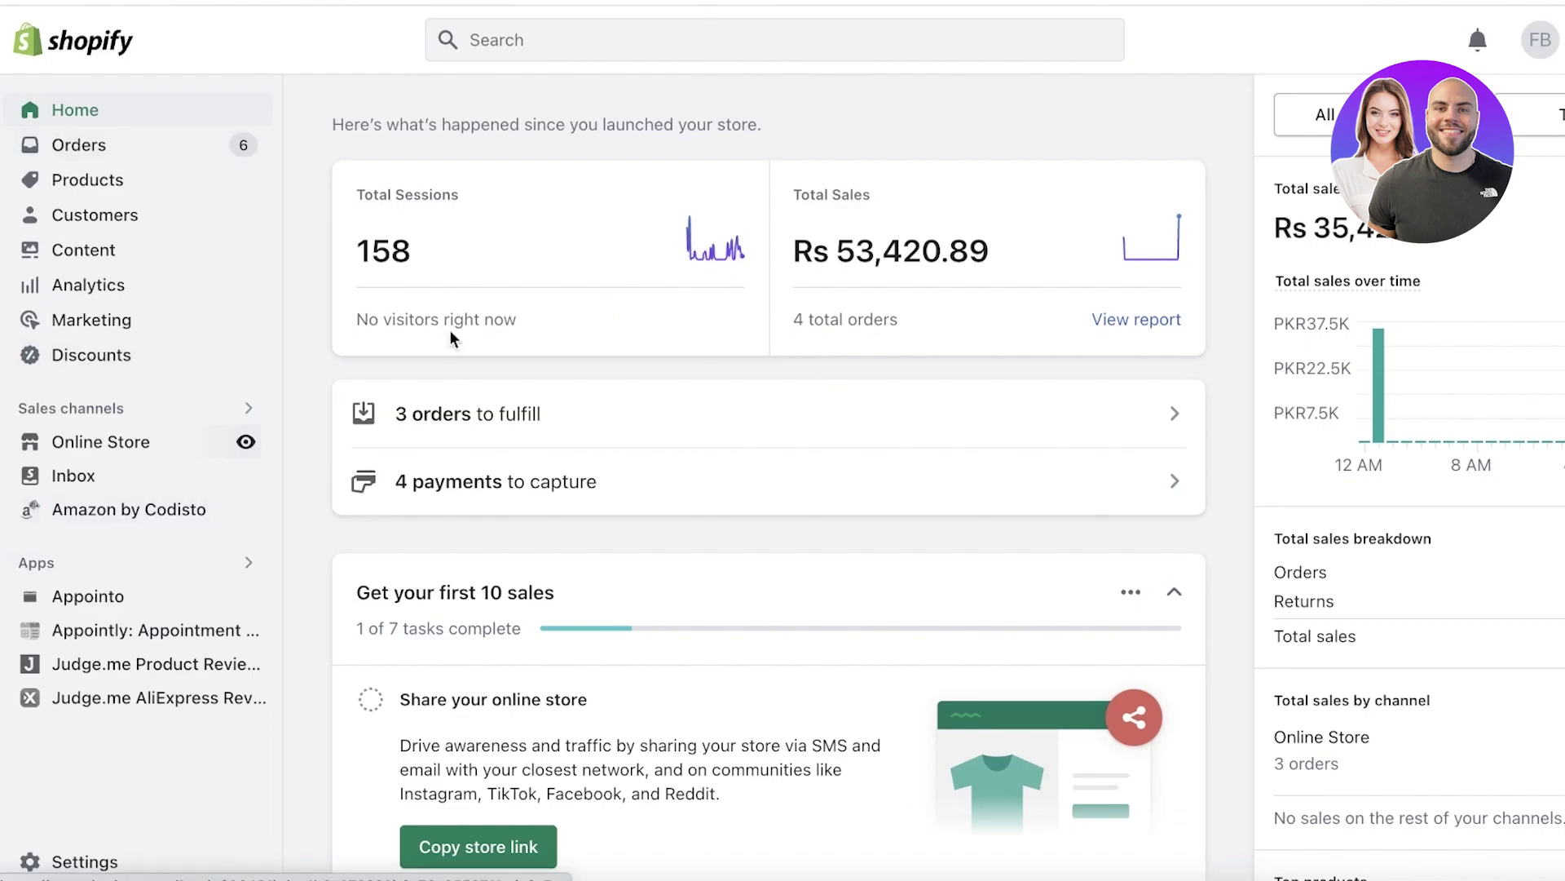
{"action": "left_click", "coordinate": [367, 2]}
{"action": "scroll", "coordinate": [639, 163], "scroll_direction": "up", "scroll_amount": 15}
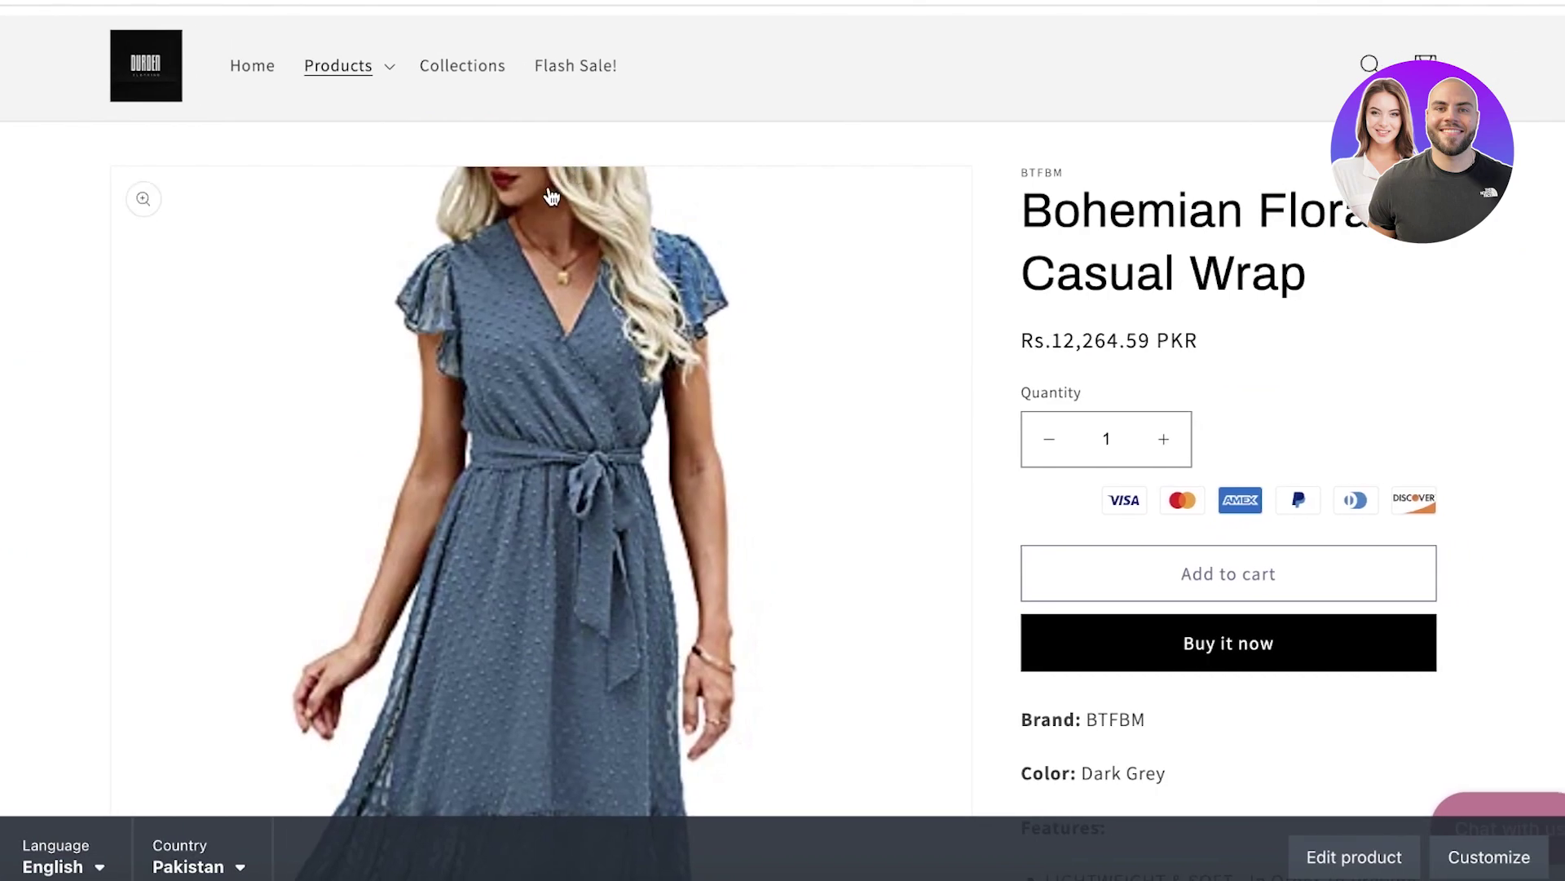
{"action": "scroll", "coordinate": [206, 381], "scroll_direction": "down", "scroll_amount": 7}
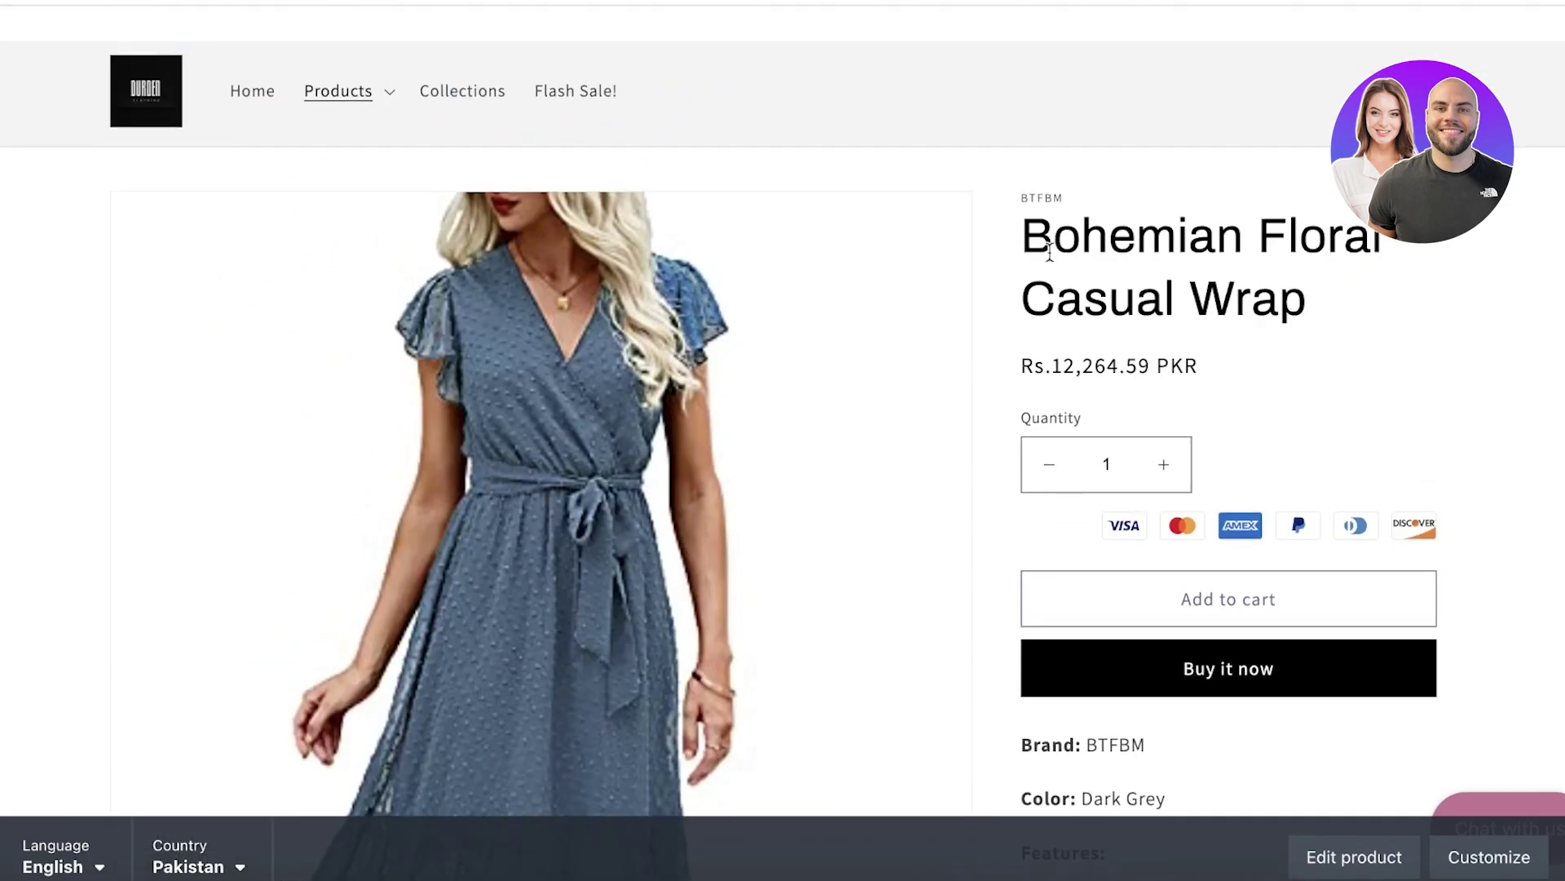
{"action": "scroll", "coordinate": [1029, 271], "scroll_direction": "down", "scroll_amount": 20}
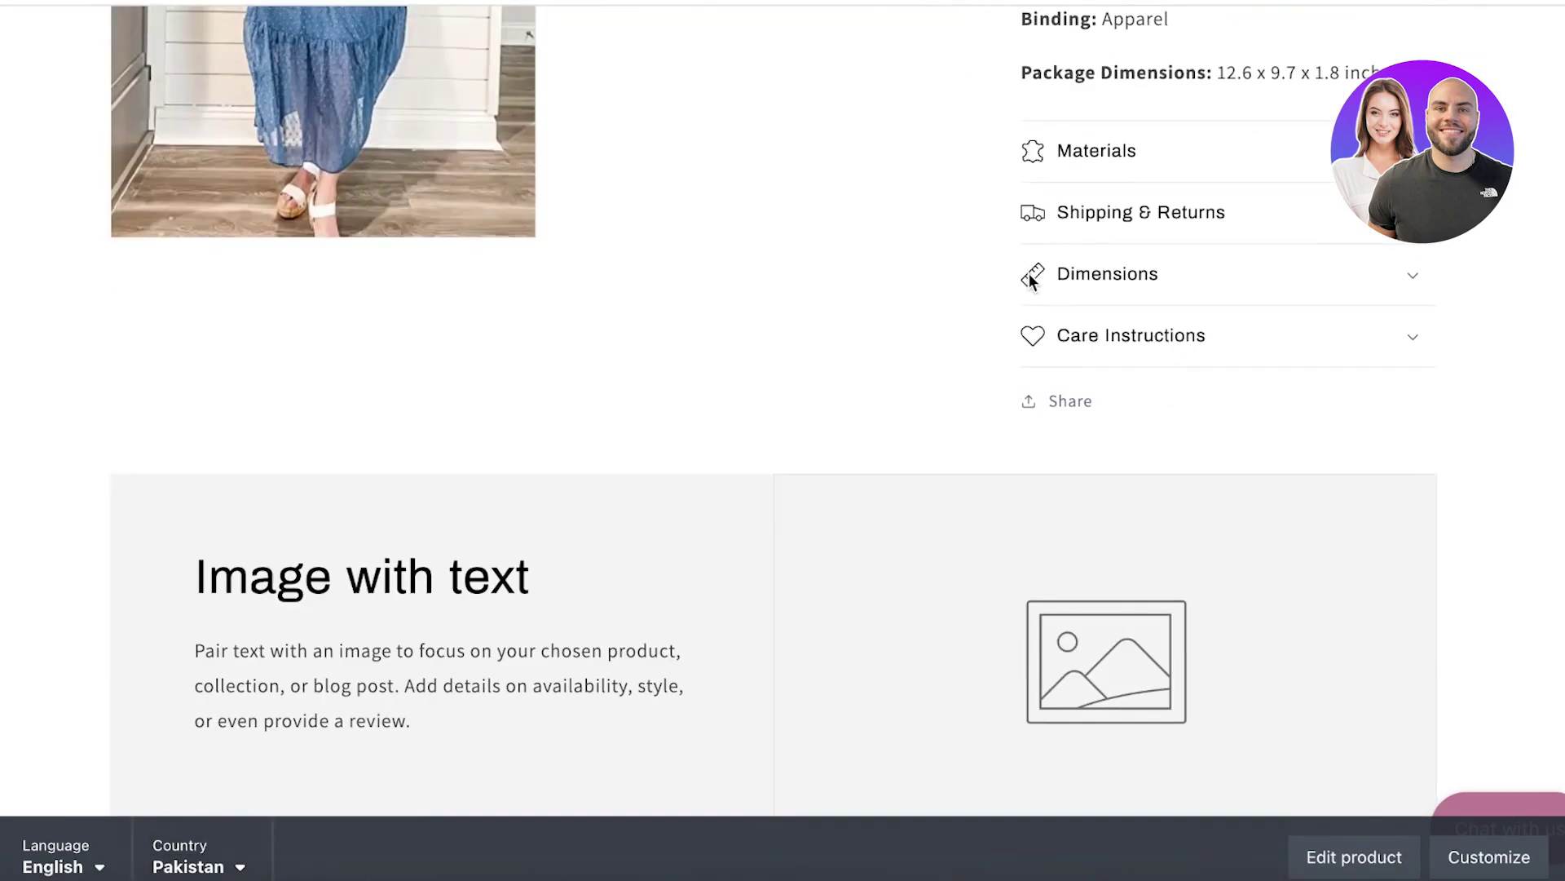
{"action": "scroll", "coordinate": [1030, 276], "scroll_direction": "up", "scroll_amount": 20}
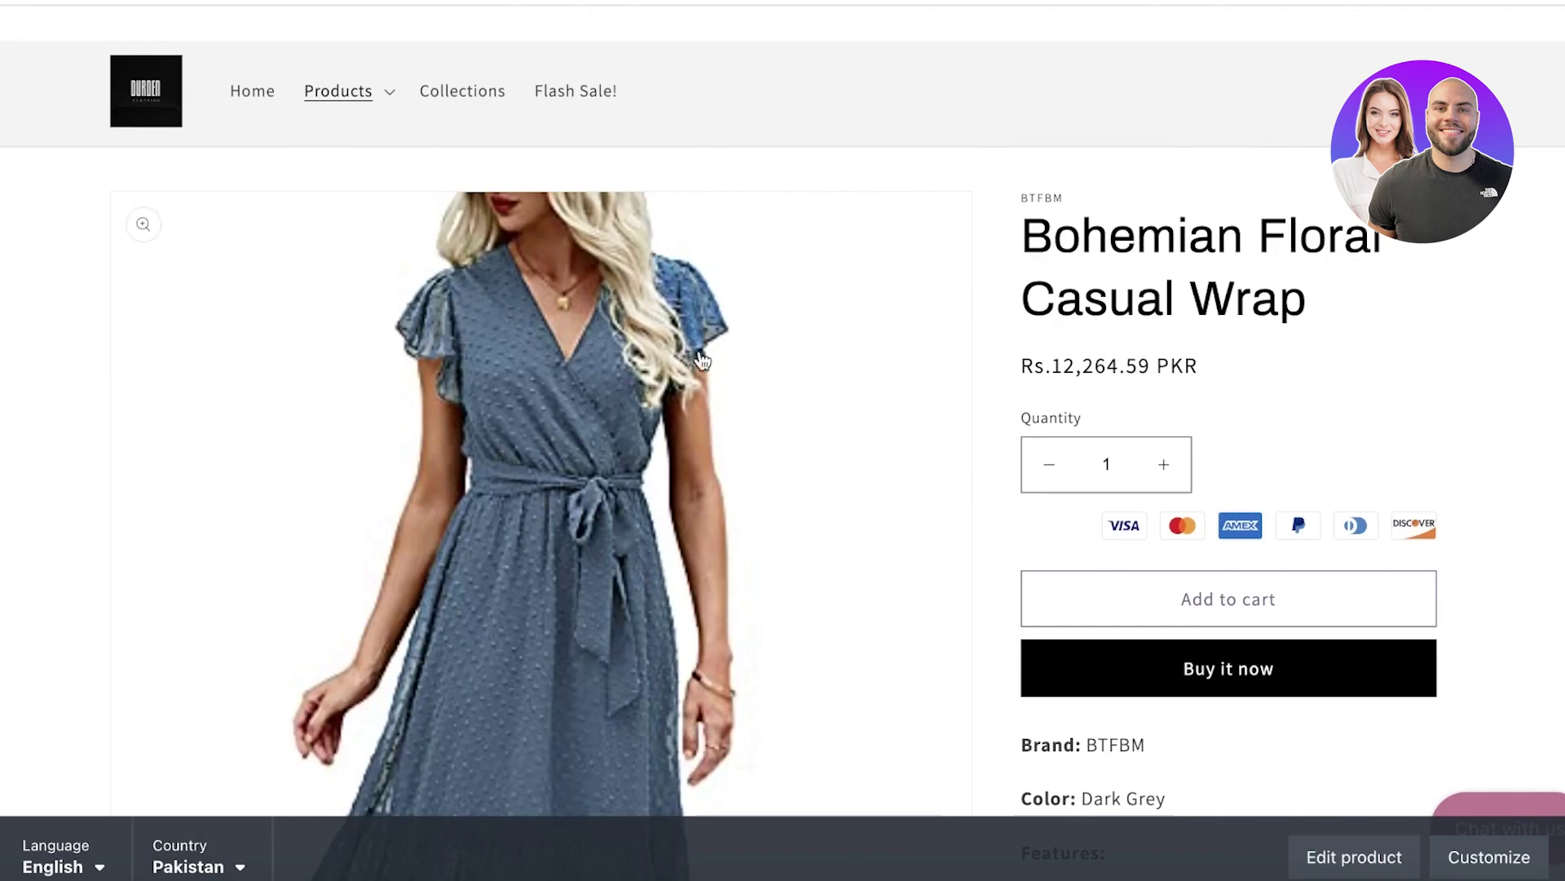
{"action": "left_click", "coordinate": [395, 103]}
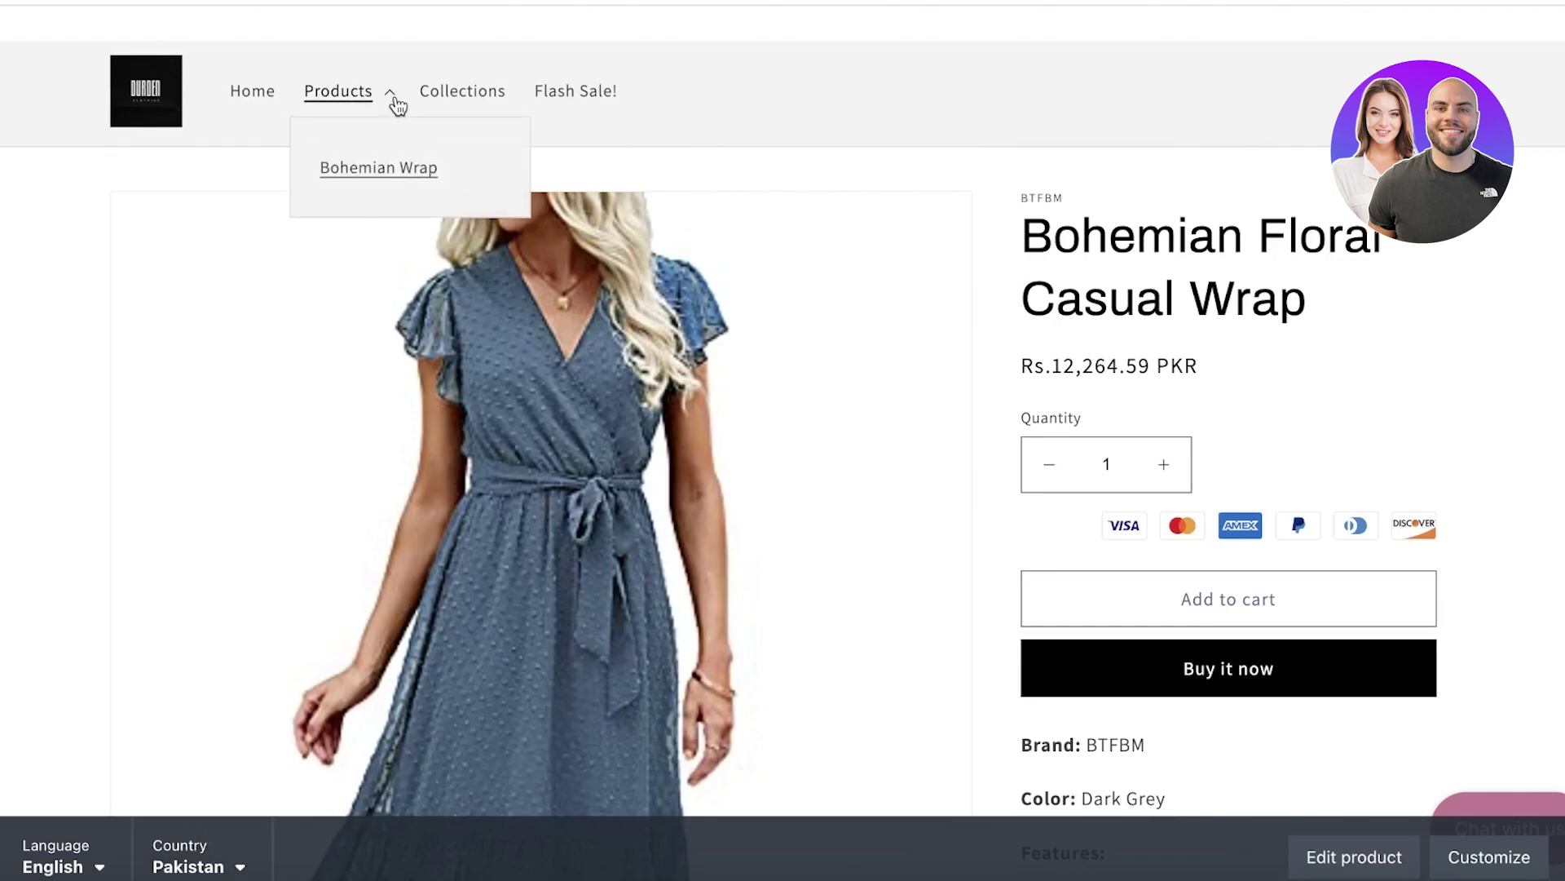
{"action": "left_click", "coordinate": [252, 92]}
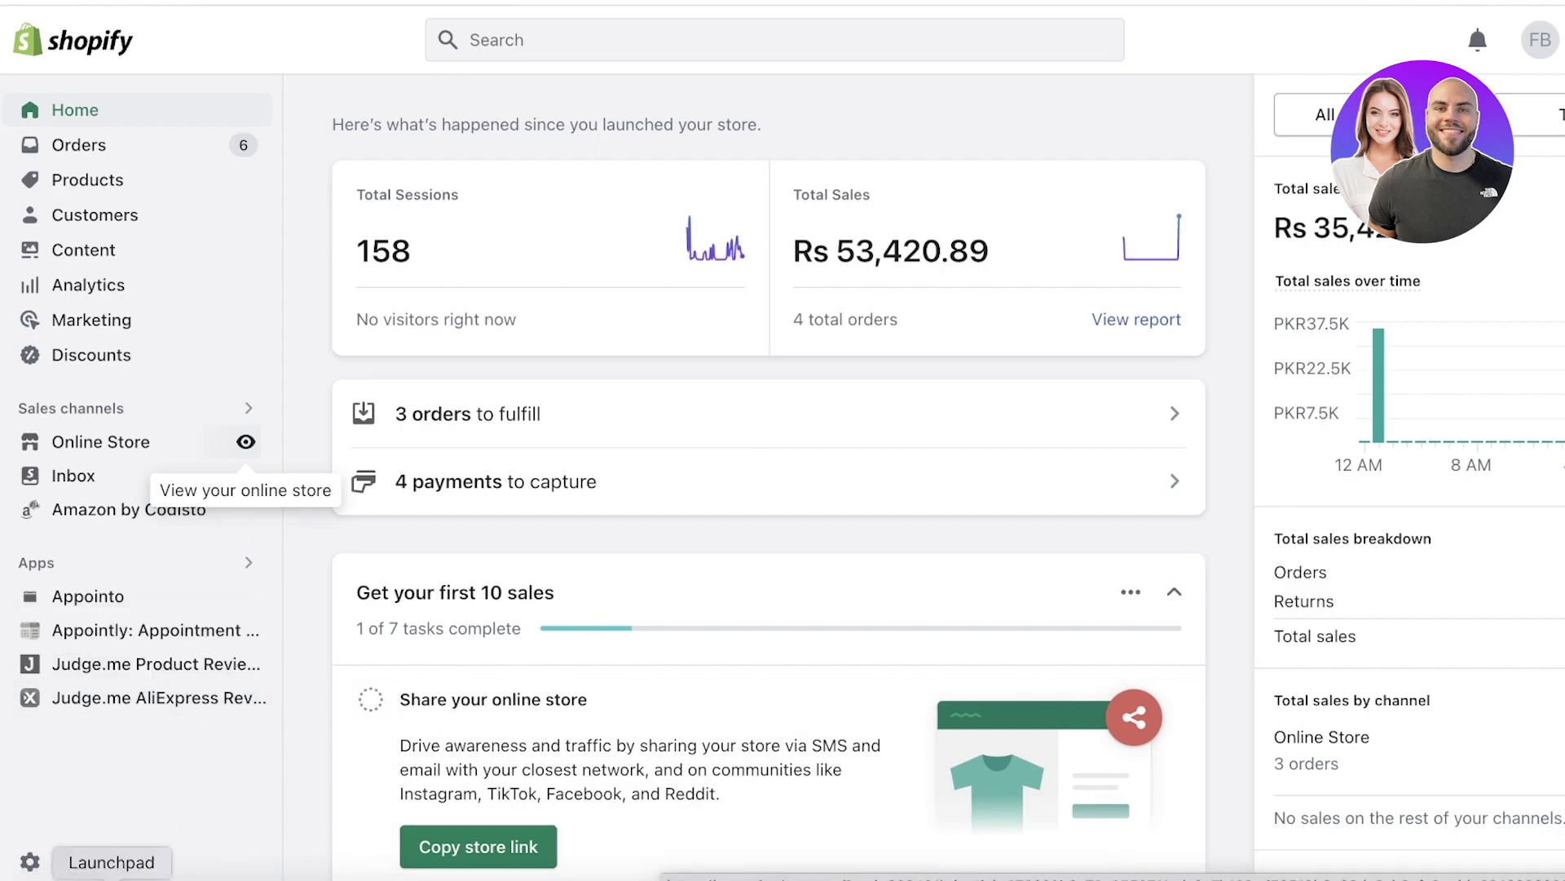
Search the Shopify App Store for 'judge.me' from Settings > Apps and sales channels and open Judge.me Product Reviews.
{"action": "left_click", "coordinate": [111, 858]}
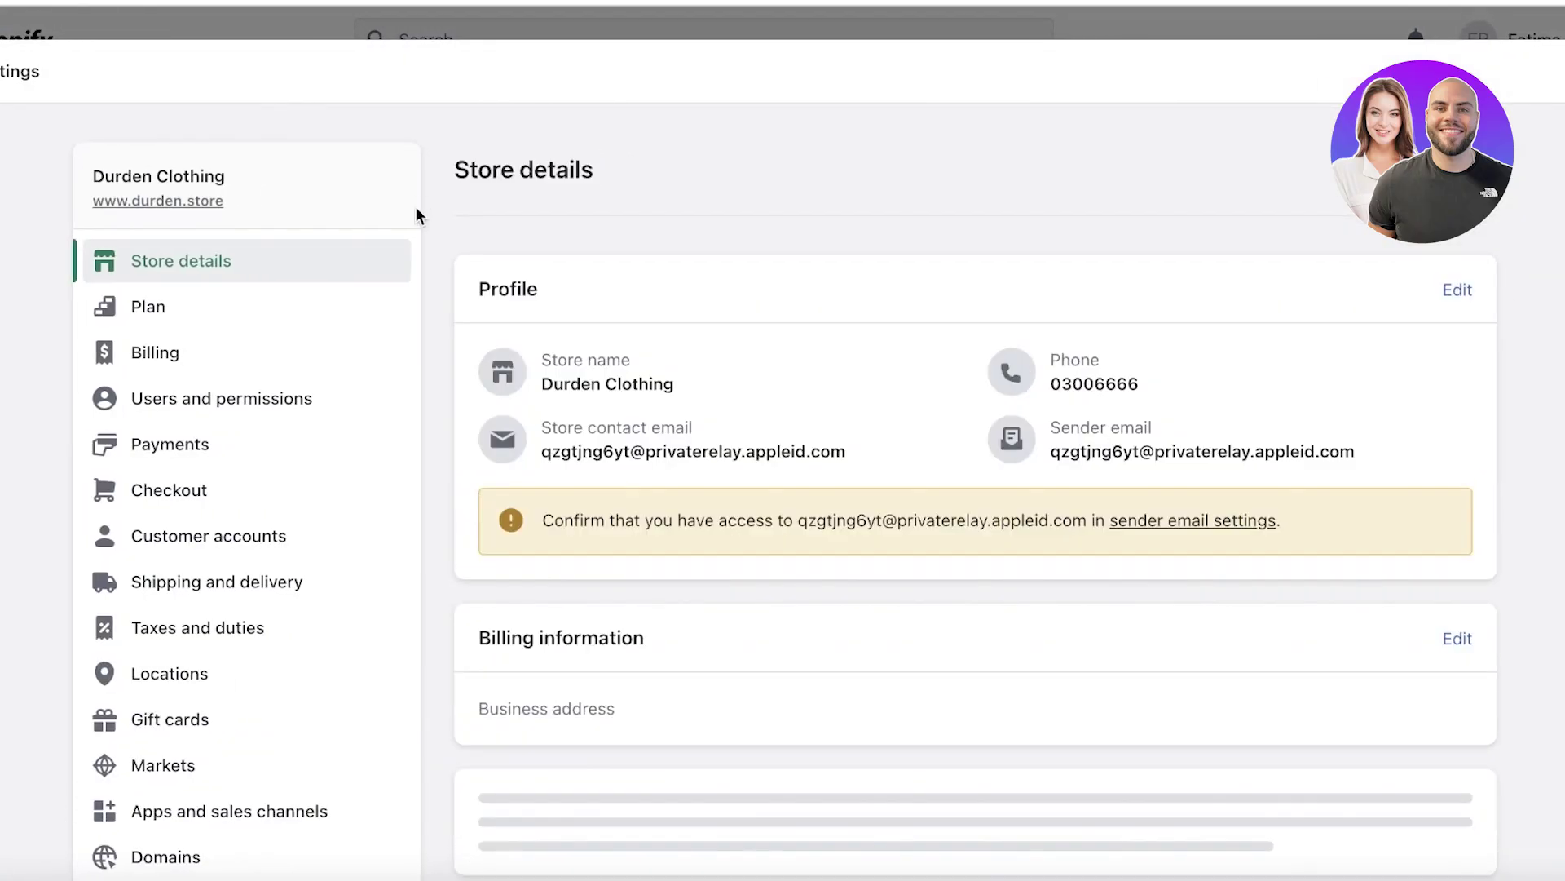
{"action": "left_click", "coordinate": [273, 823]}
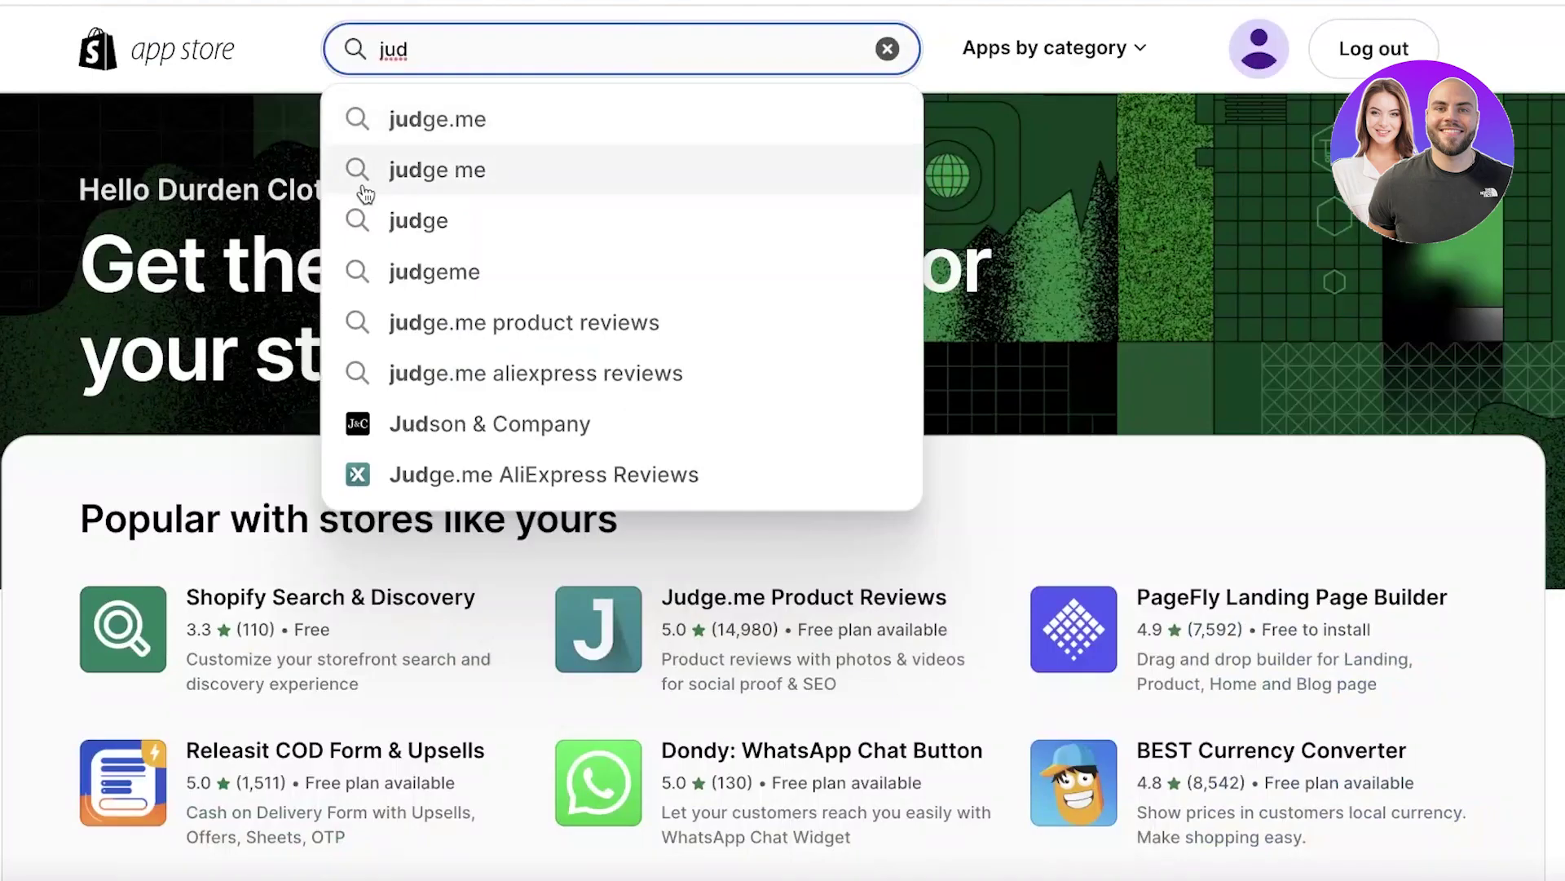
{"action": "left_click", "coordinate": [522, 118]}
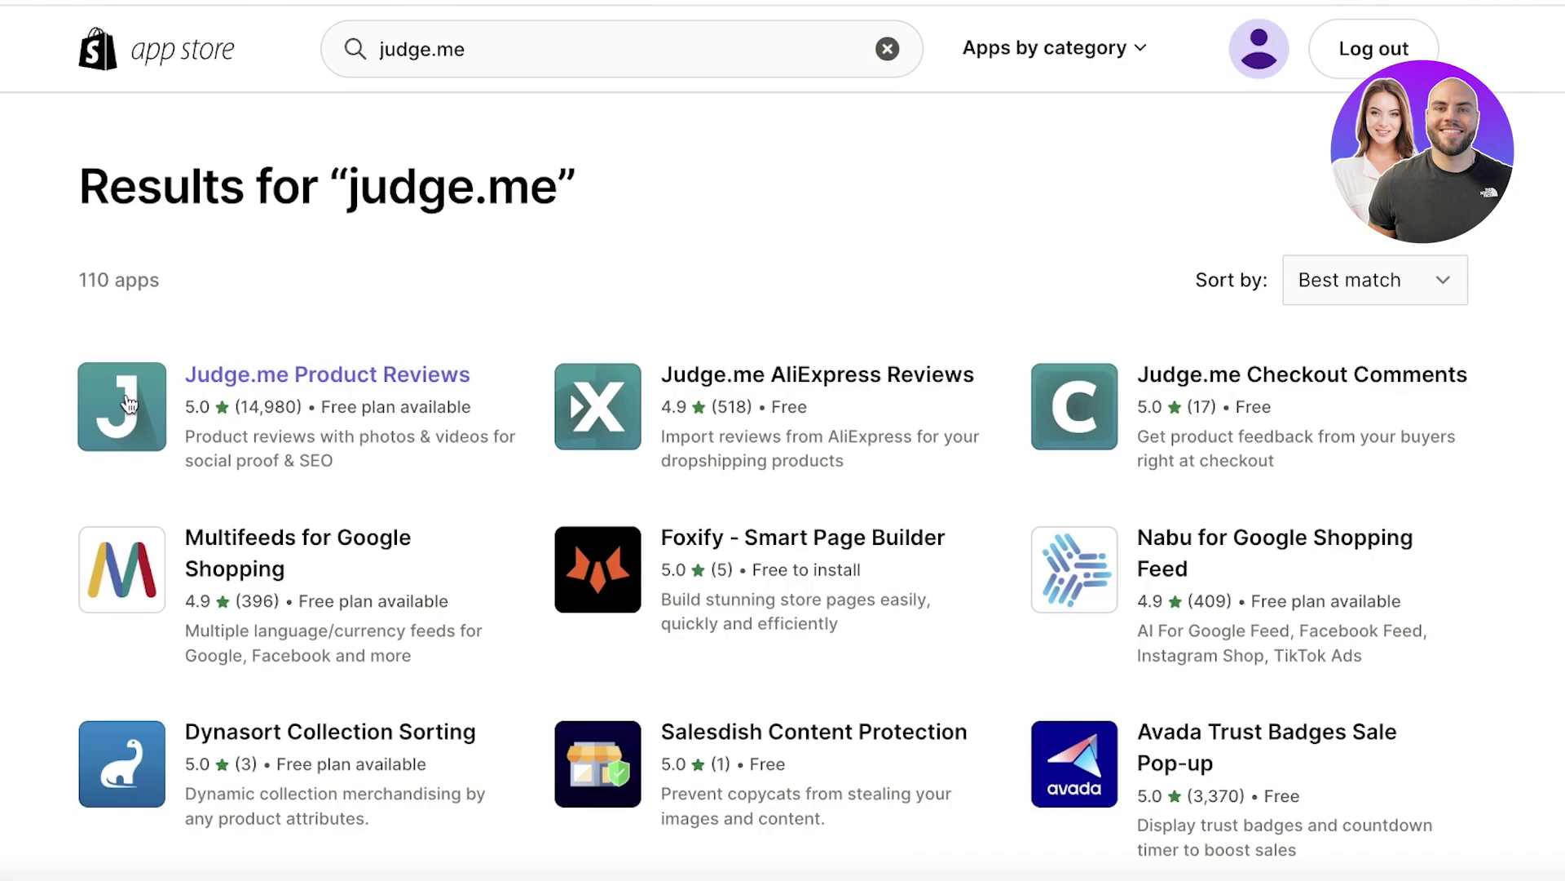
{"action": "left_click", "coordinate": [128, 402]}
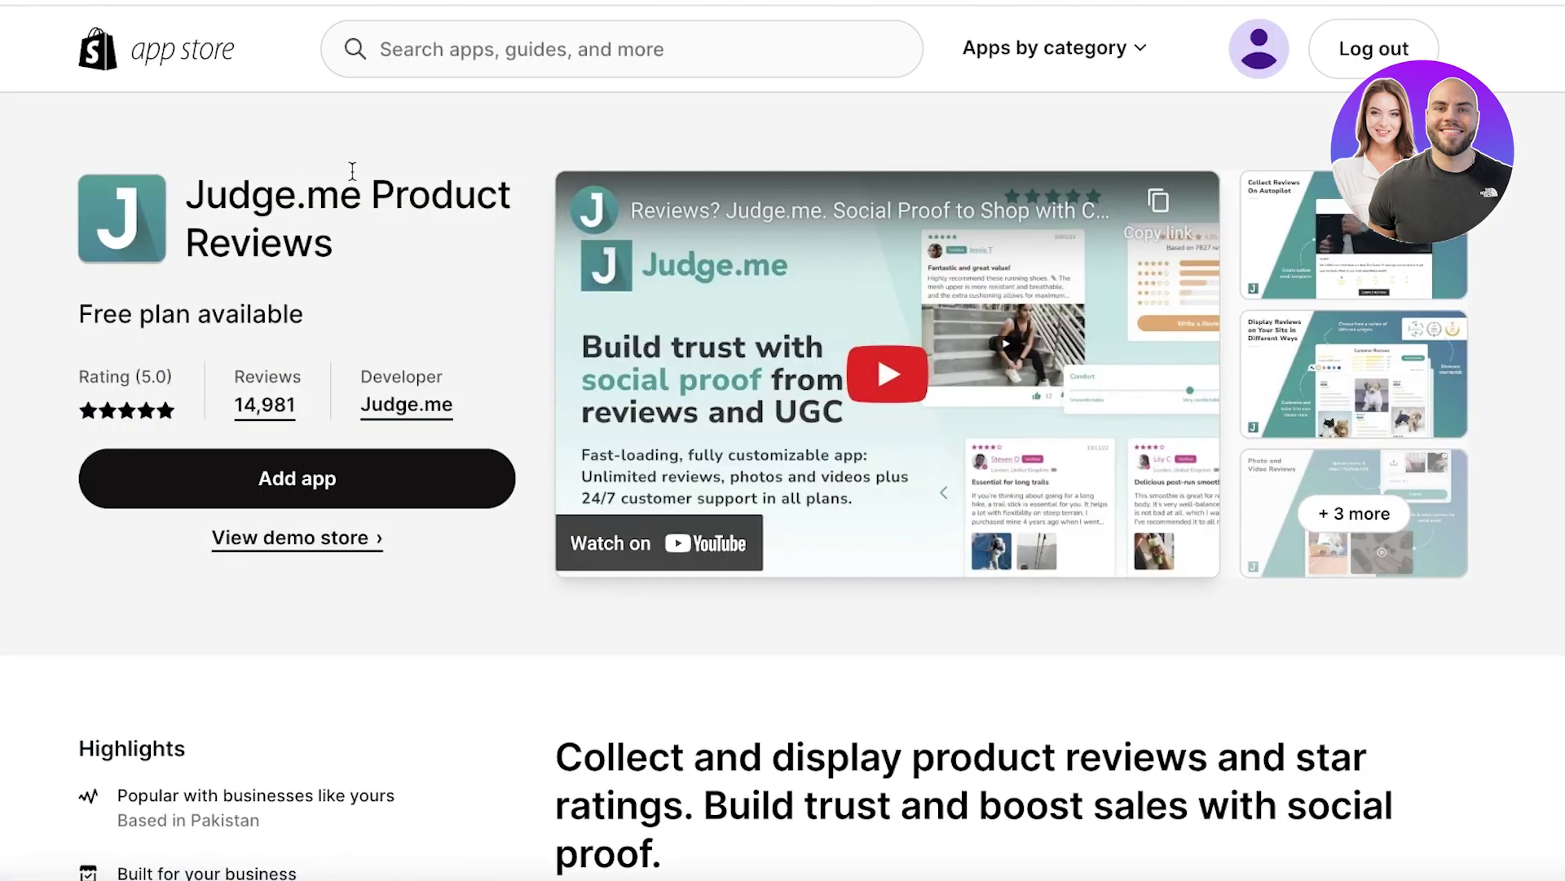
Install Judge.me Product Reviews, pin it to the sidebar, and skip the widget setup.
{"action": "left_click", "coordinate": [285, 471]}
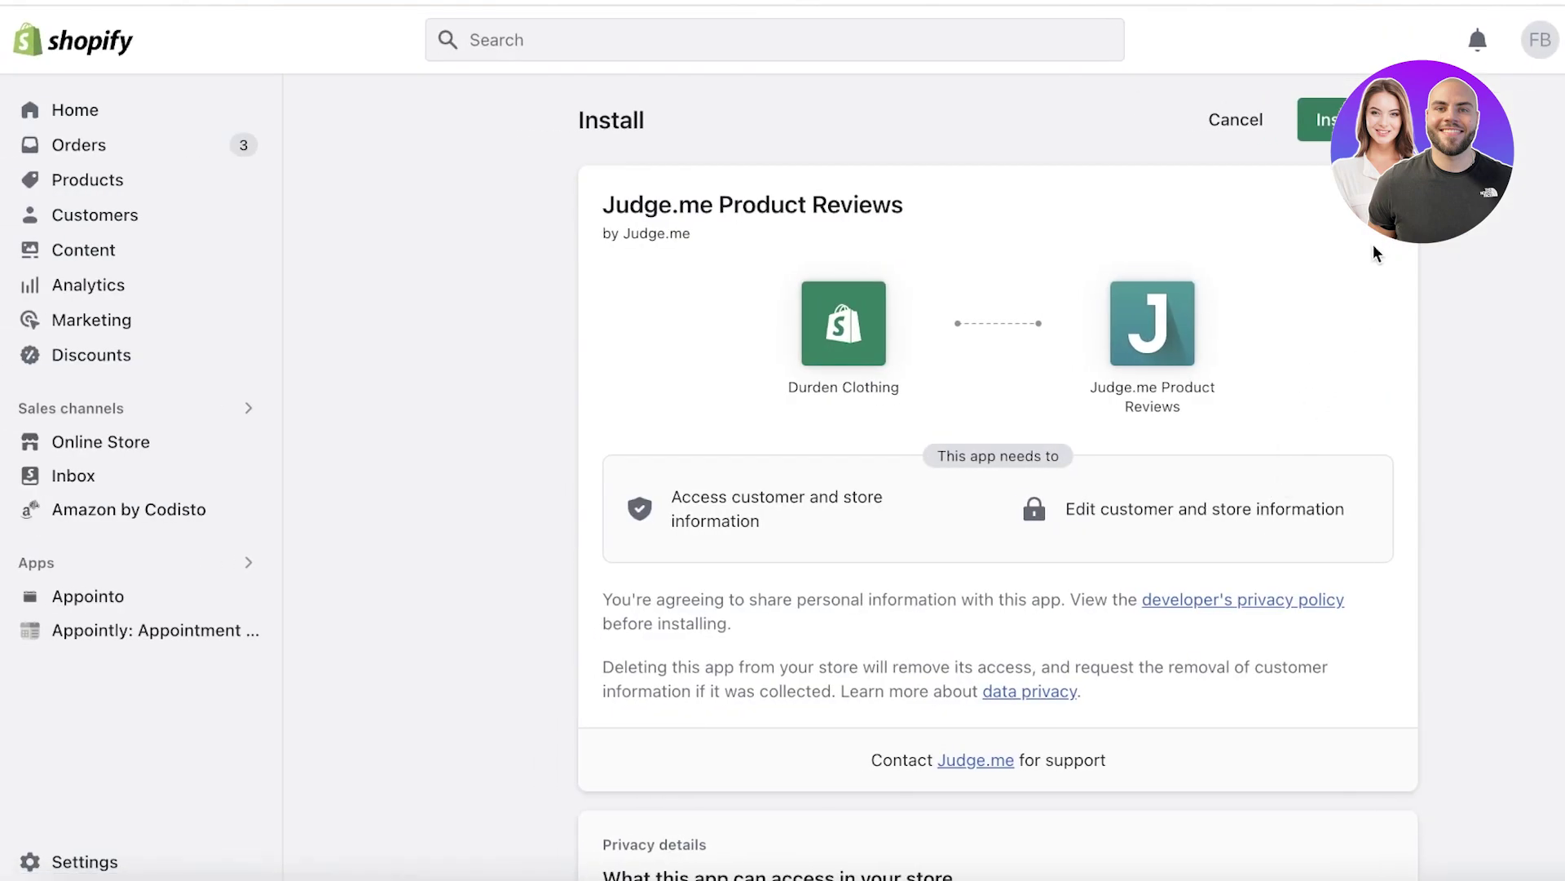
{"action": "left_click", "coordinate": [1319, 120]}
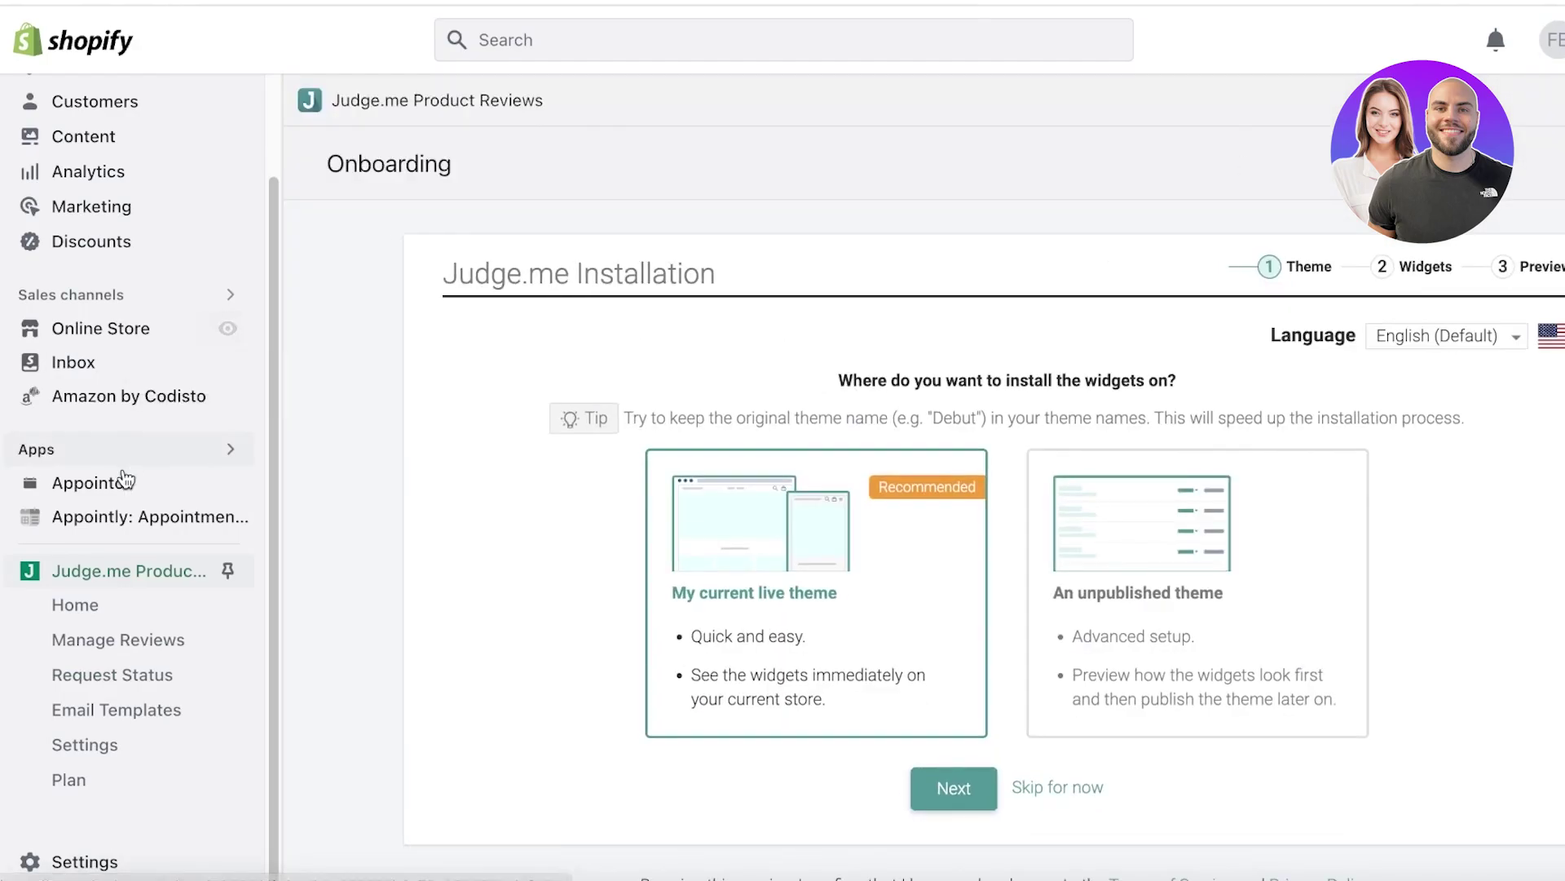
{"action": "left_click", "coordinate": [226, 570]}
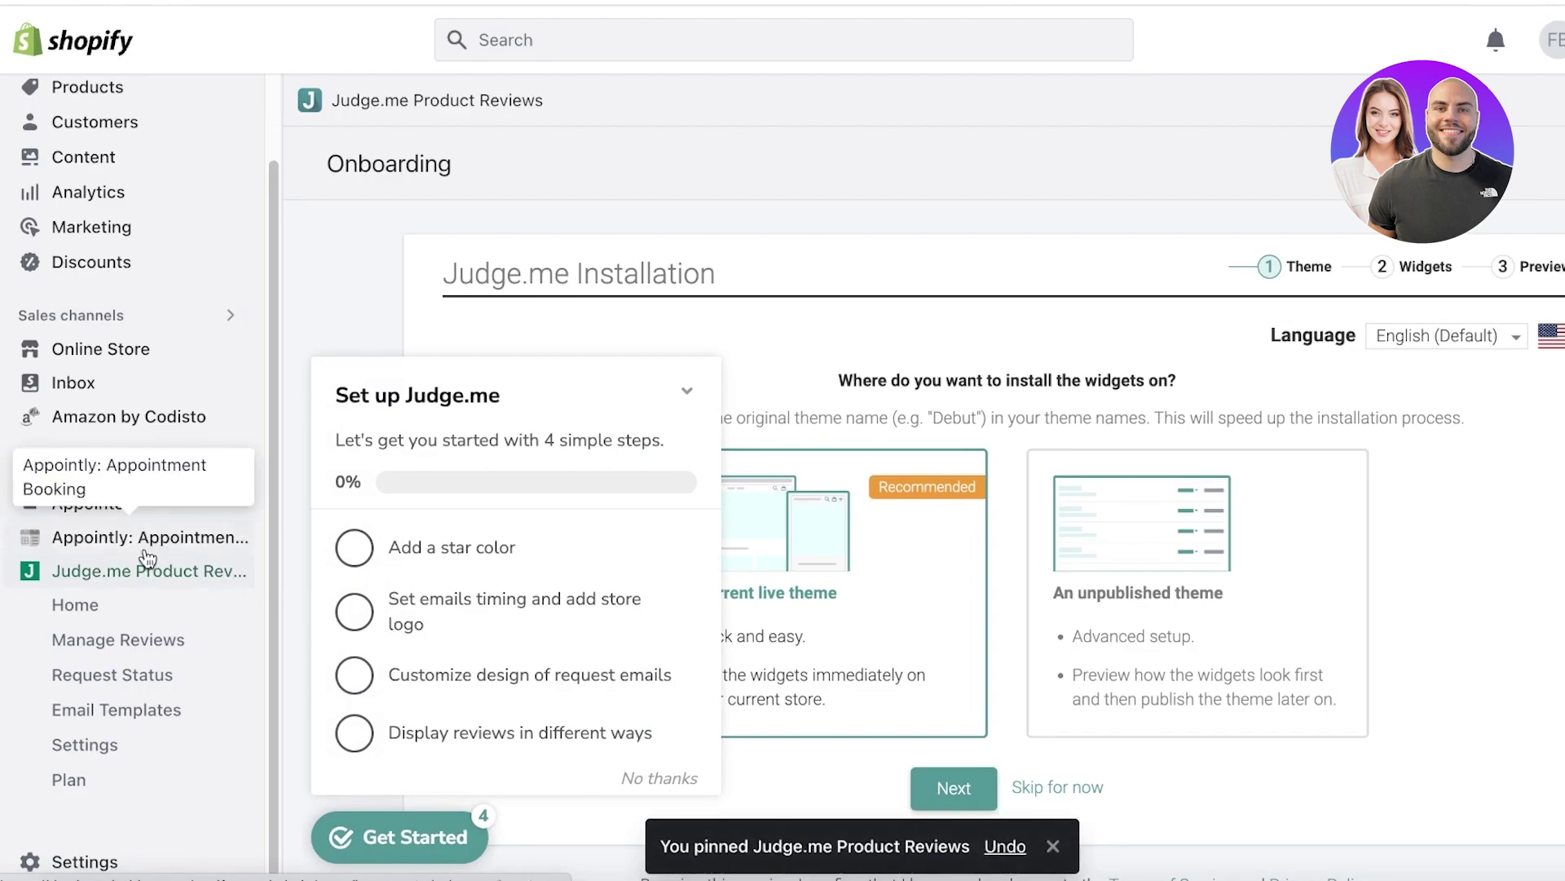
{"action": "left_click", "coordinate": [688, 391]}
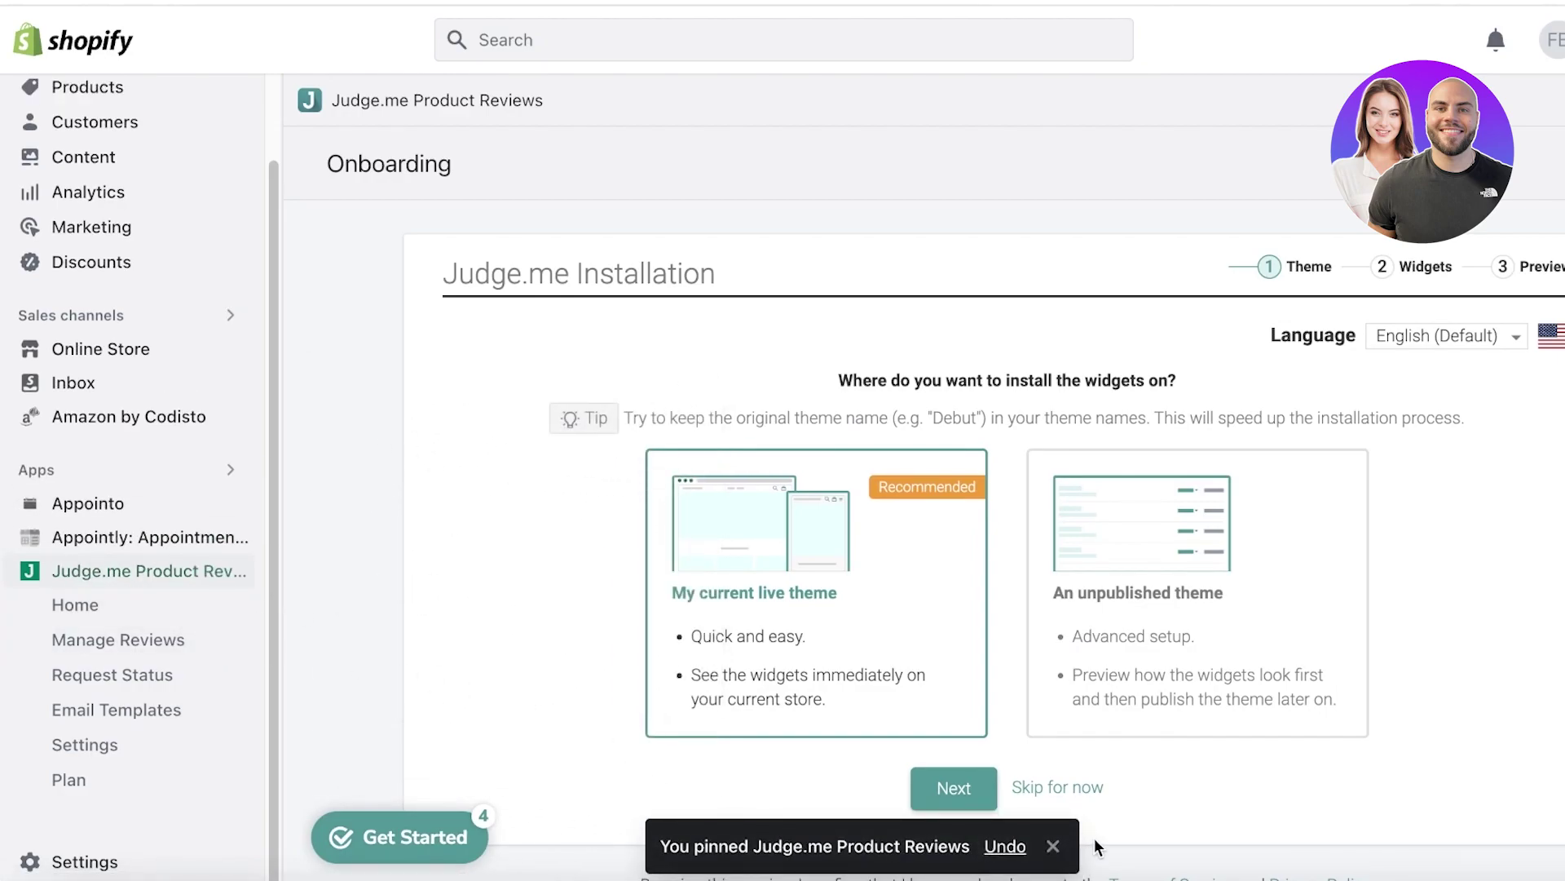
{"action": "left_click", "coordinate": [1053, 846]}
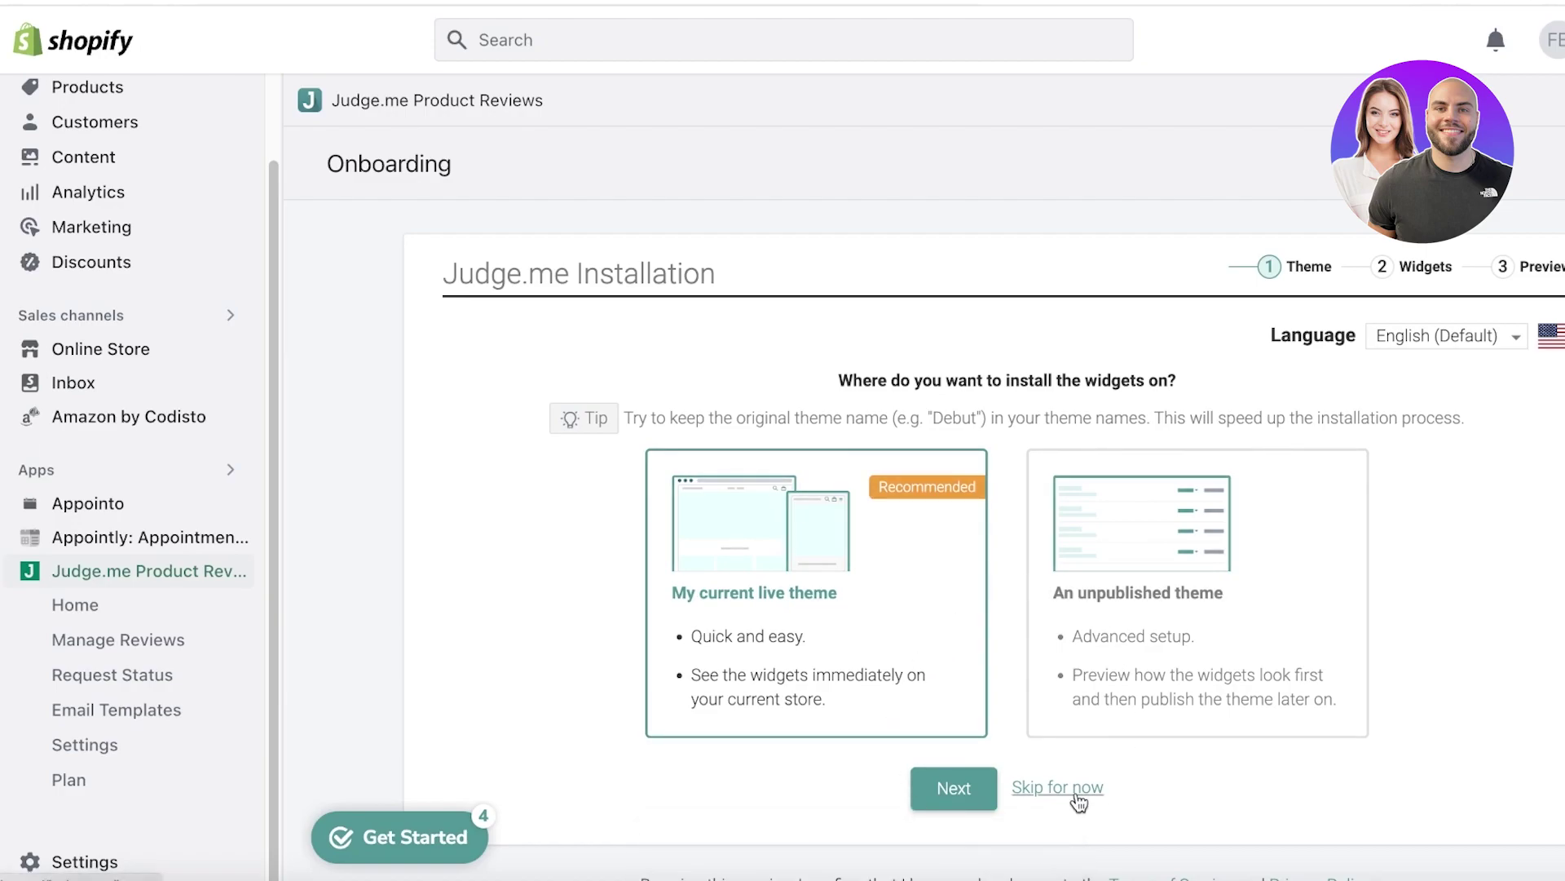
{"action": "left_click", "coordinate": [81, 601]}
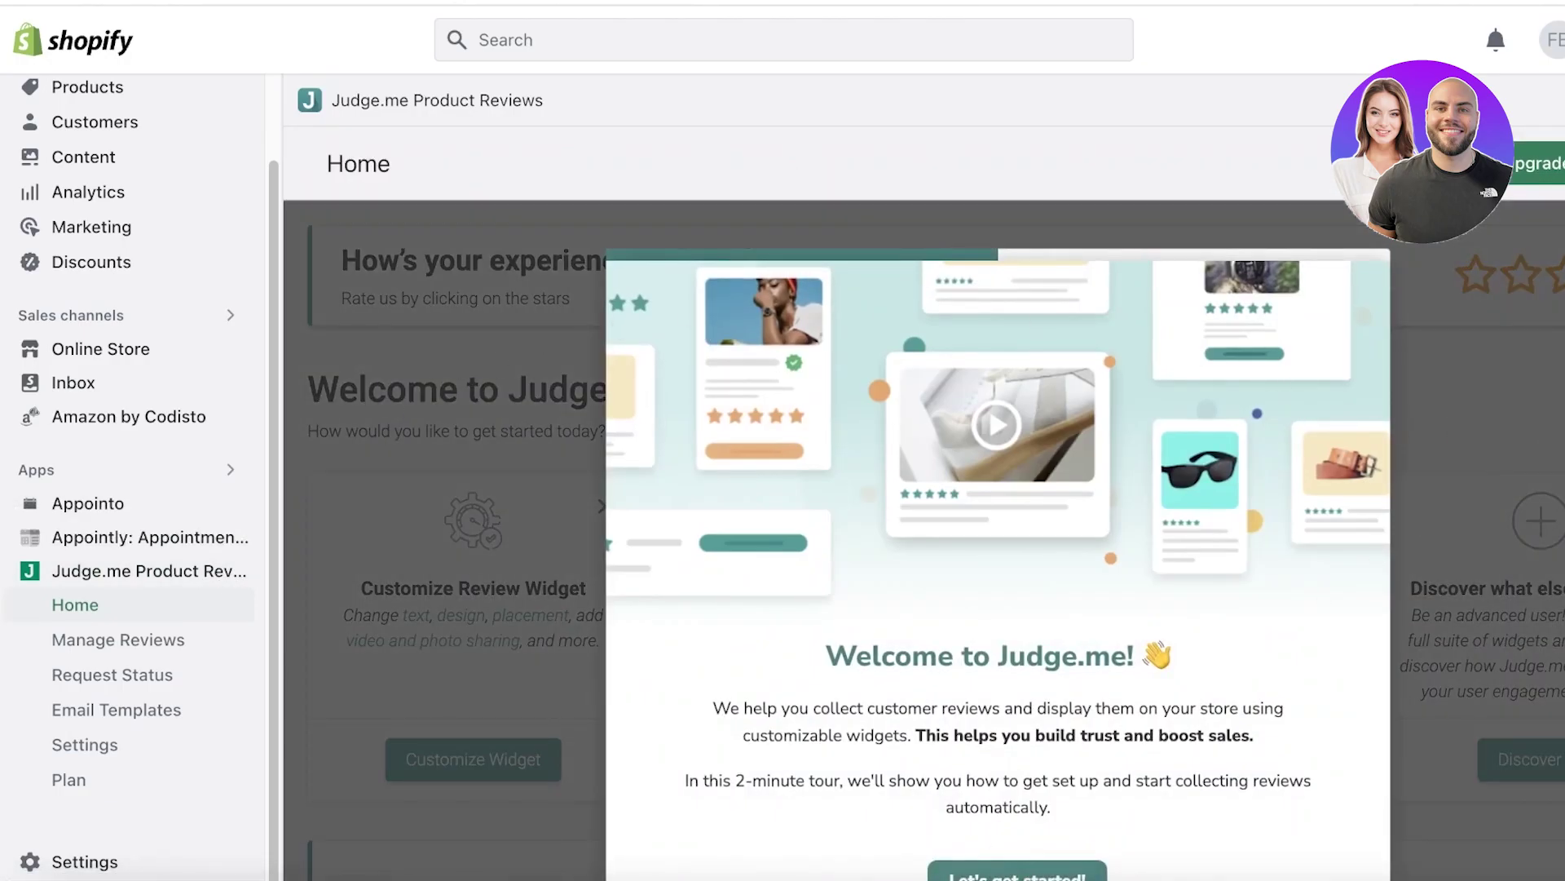
Dismiss the Judge.me welcome journey as 'just exploring' and go to Customize Widget.
{"action": "left_click", "coordinate": [944, 771]}
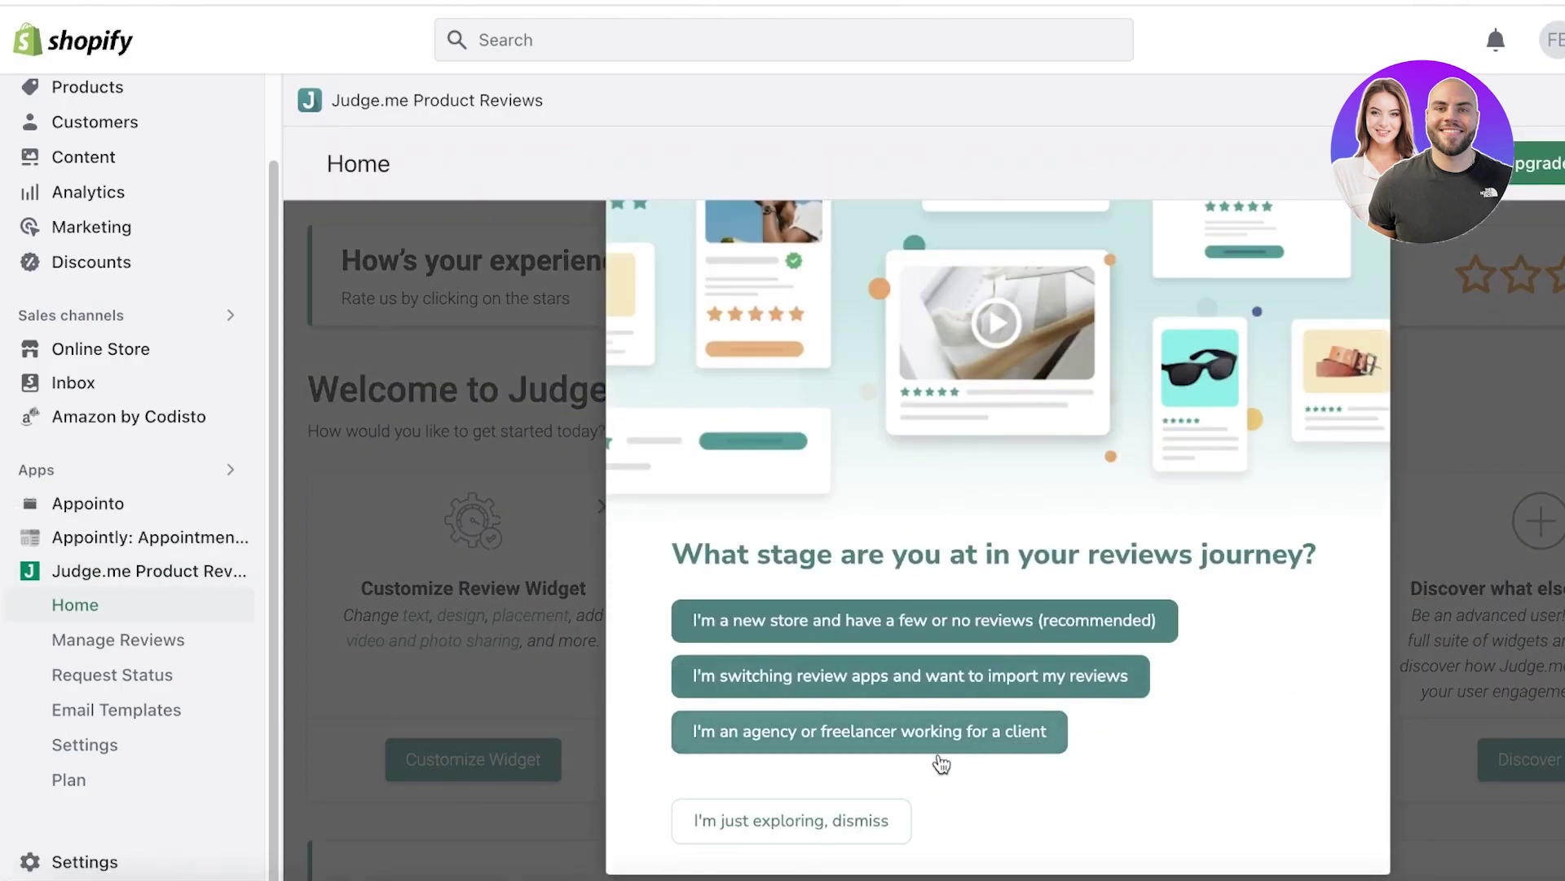
{"action": "left_click", "coordinate": [795, 833]}
{"action": "scroll", "coordinate": [777, 445], "scroll_direction": "down", "scroll_amount": 3}
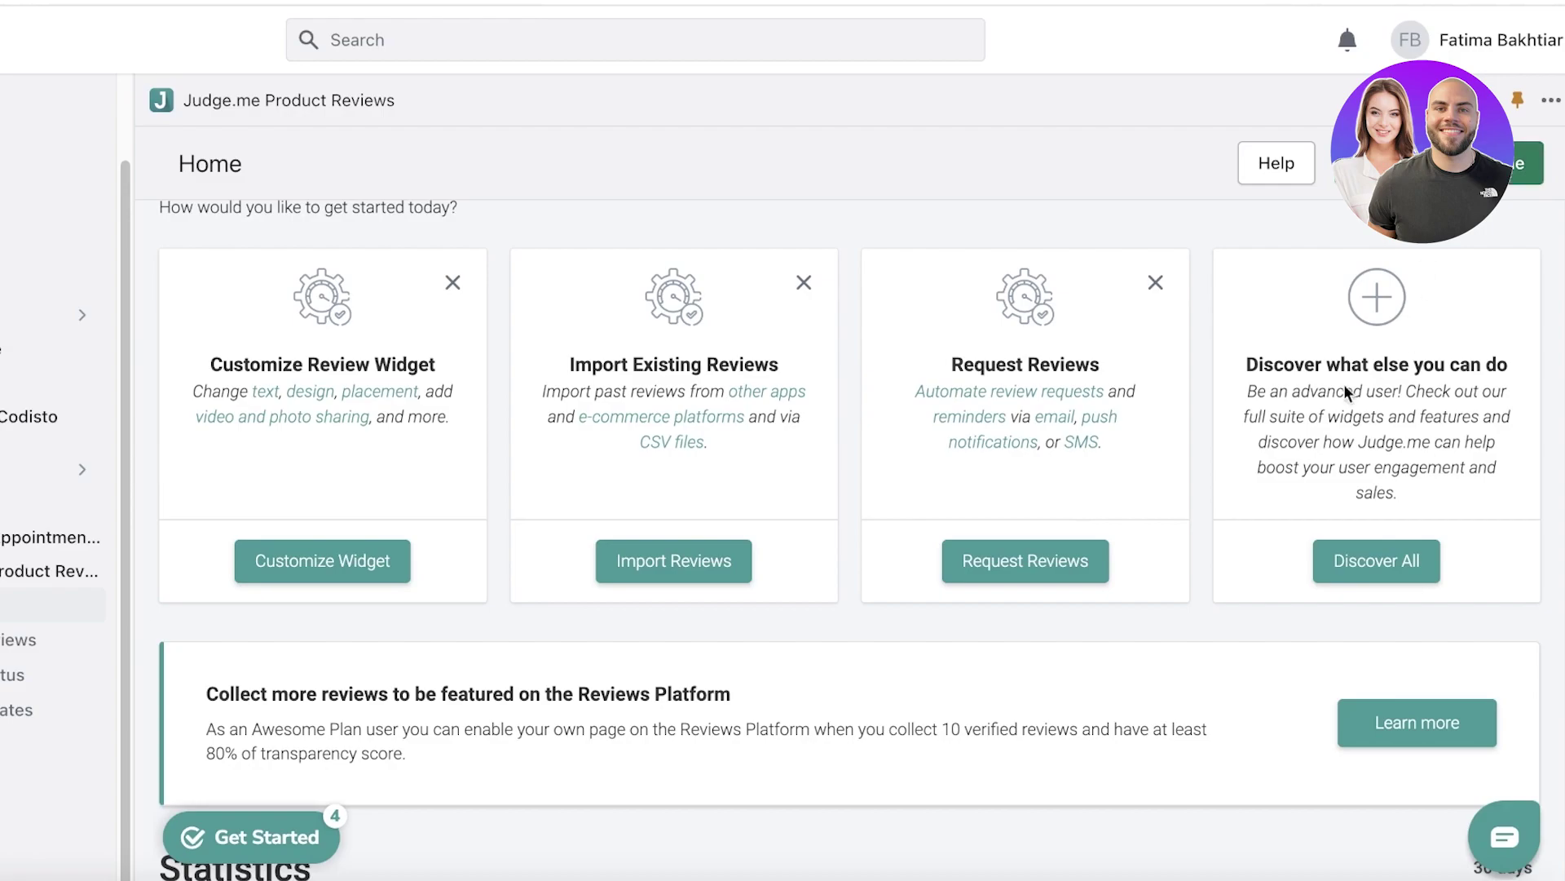
{"action": "scroll", "coordinate": [473, 492], "scroll_direction": "down", "scroll_amount": 4}
{"action": "scroll", "coordinate": [476, 492], "scroll_direction": "up", "scroll_amount": 6}
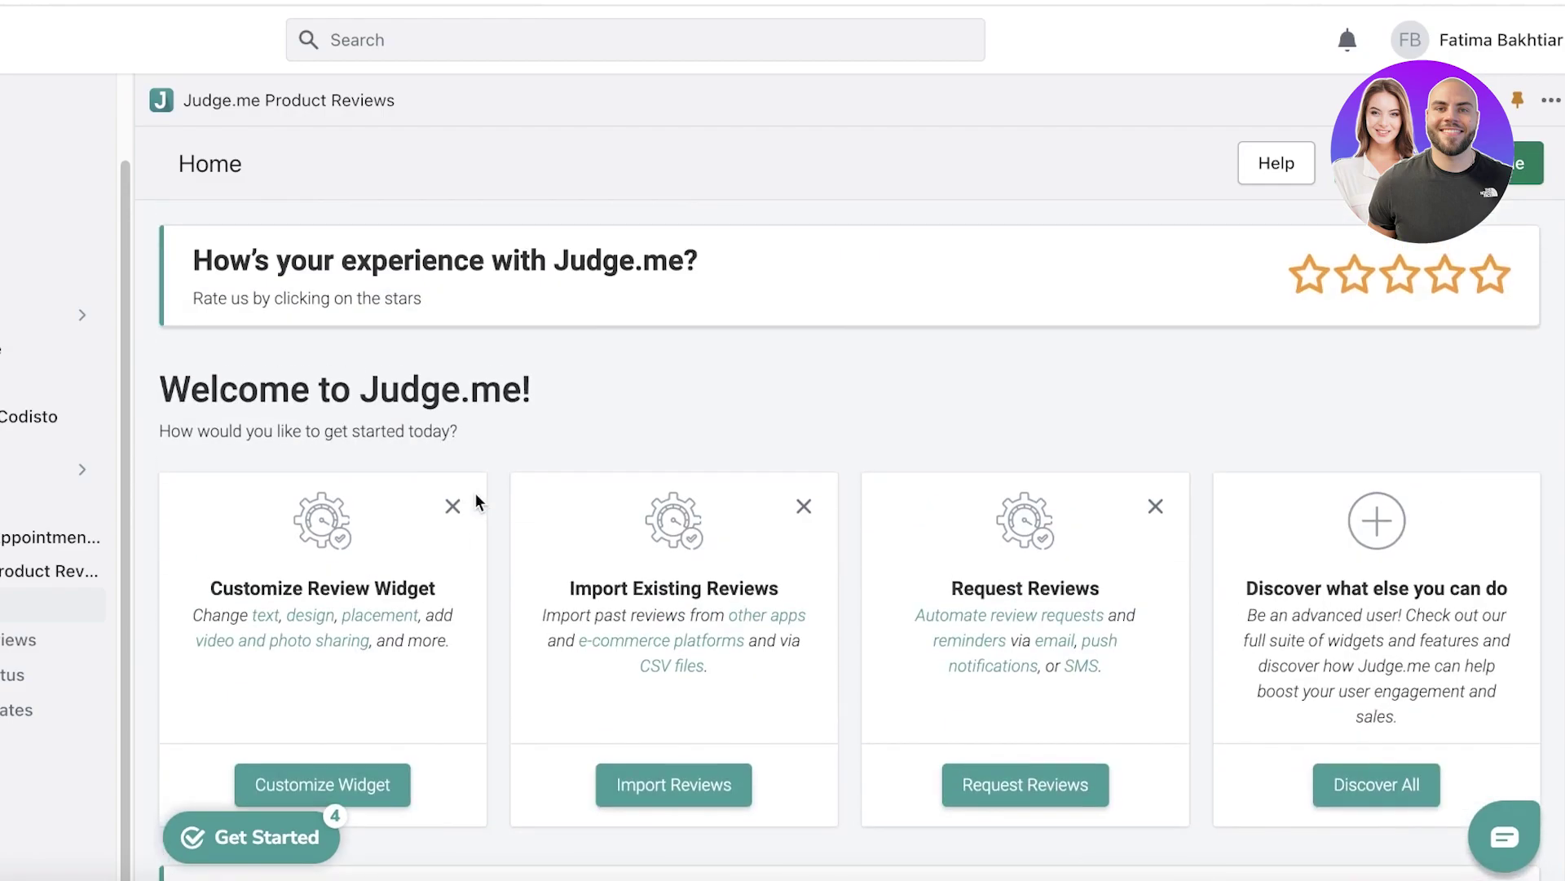
{"action": "scroll", "coordinate": [476, 493], "scroll_direction": "down", "scroll_amount": 1}
{"action": "left_click", "coordinate": [327, 742]}
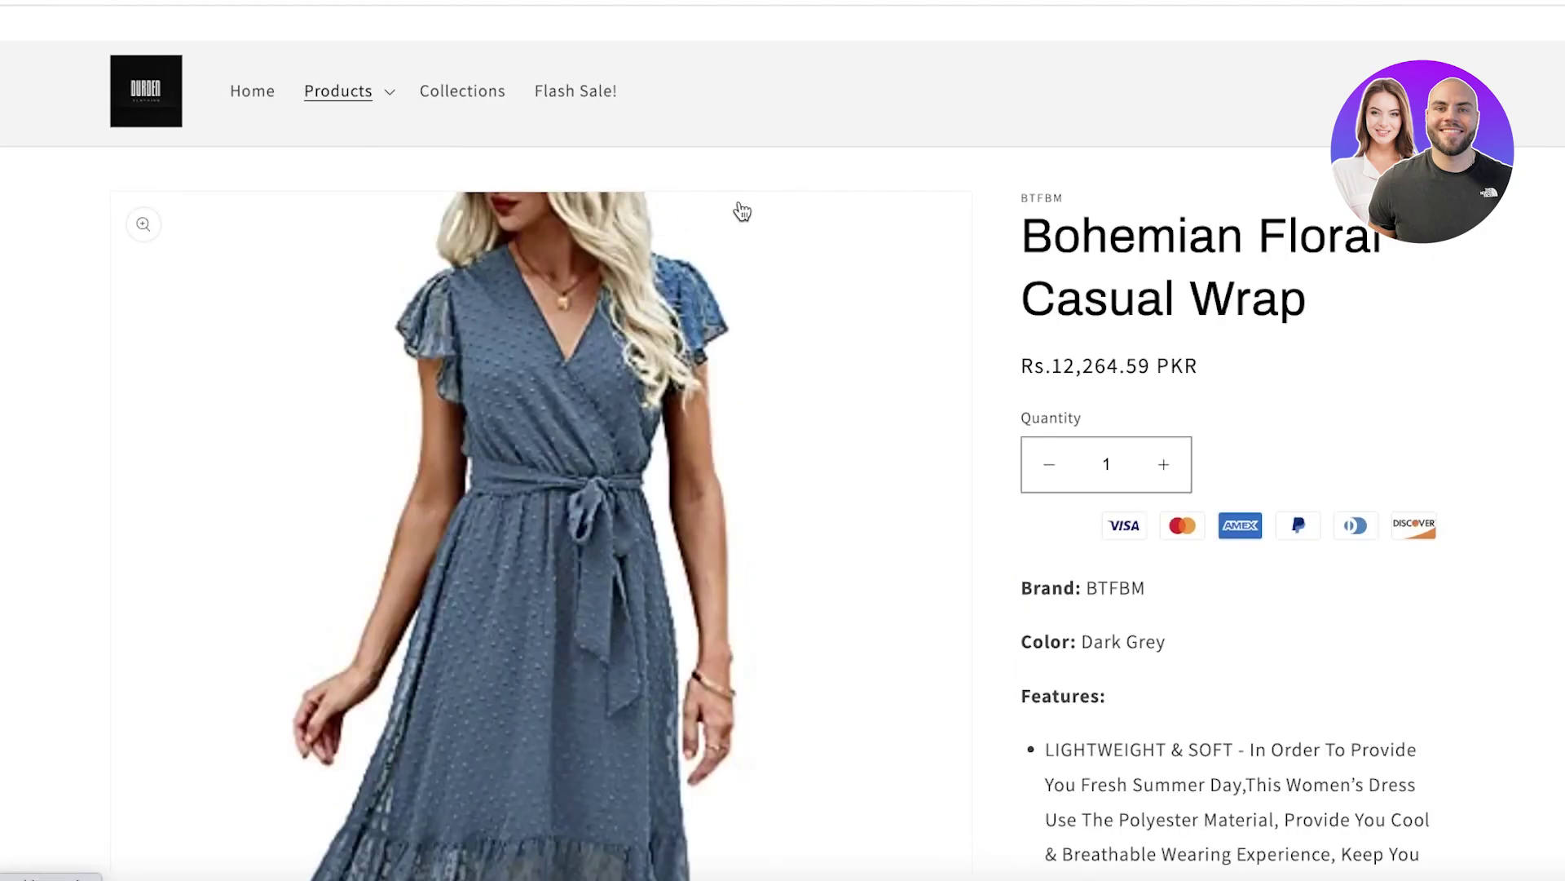
Scroll through the product page preview, then return to the Judge.me Home page.
{"action": "scroll", "coordinate": [737, 209], "scroll_direction": "down", "scroll_amount": 20}
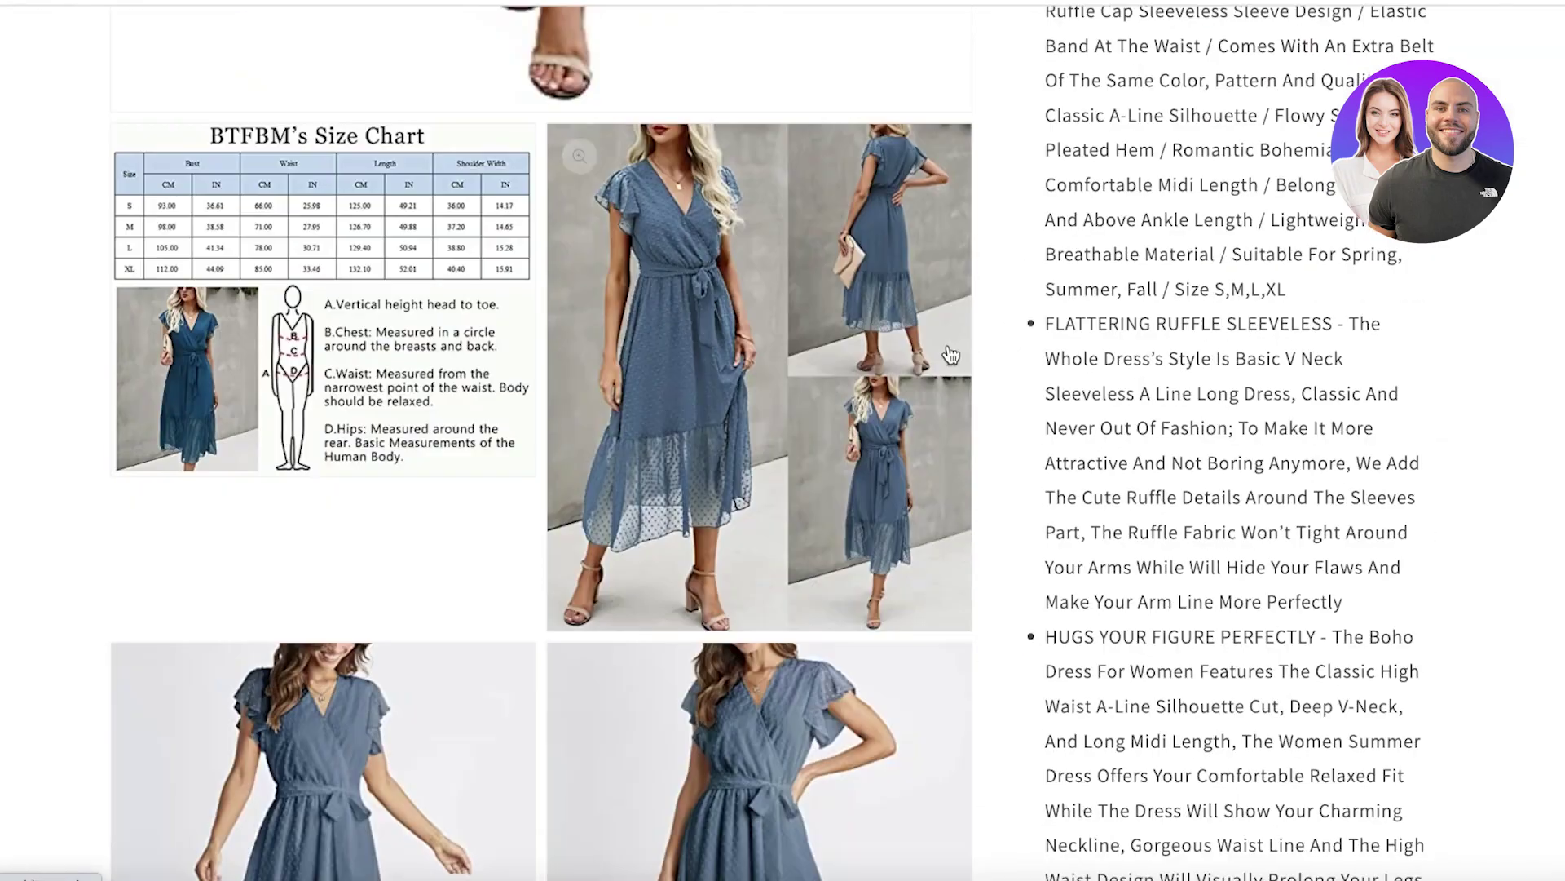
{"action": "scroll", "coordinate": [1276, 325], "scroll_direction": "down", "scroll_amount": 5}
{"action": "scroll", "coordinate": [1276, 325], "scroll_direction": "up", "scroll_amount": 9}
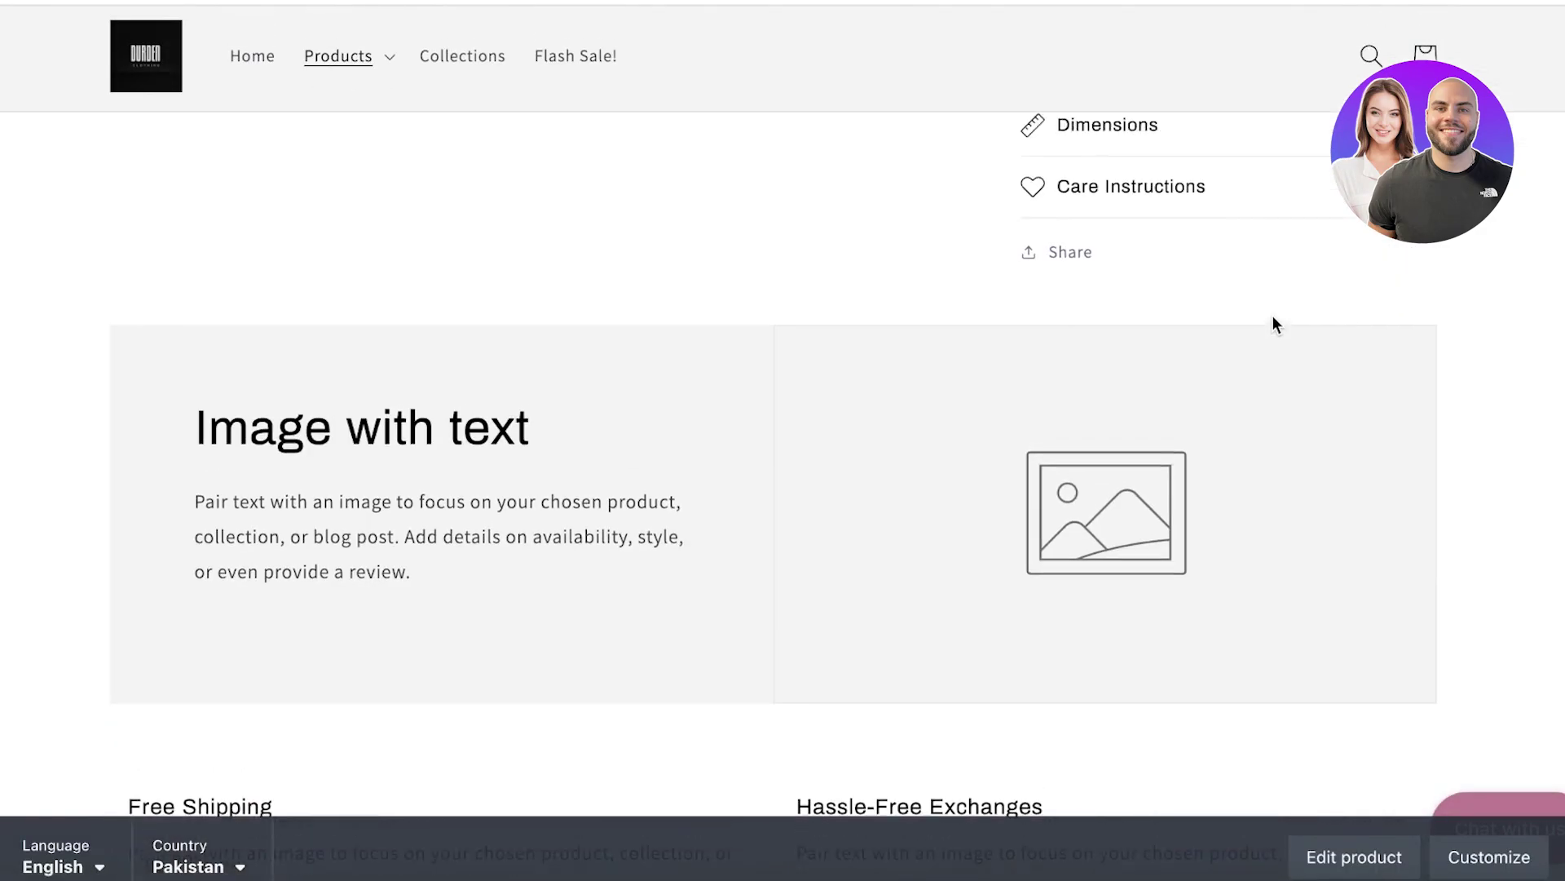
{"action": "scroll", "coordinate": [1276, 325], "scroll_direction": "down", "scroll_amount": 15}
{"action": "scroll", "coordinate": [1276, 325], "scroll_direction": "up", "scroll_amount": 6}
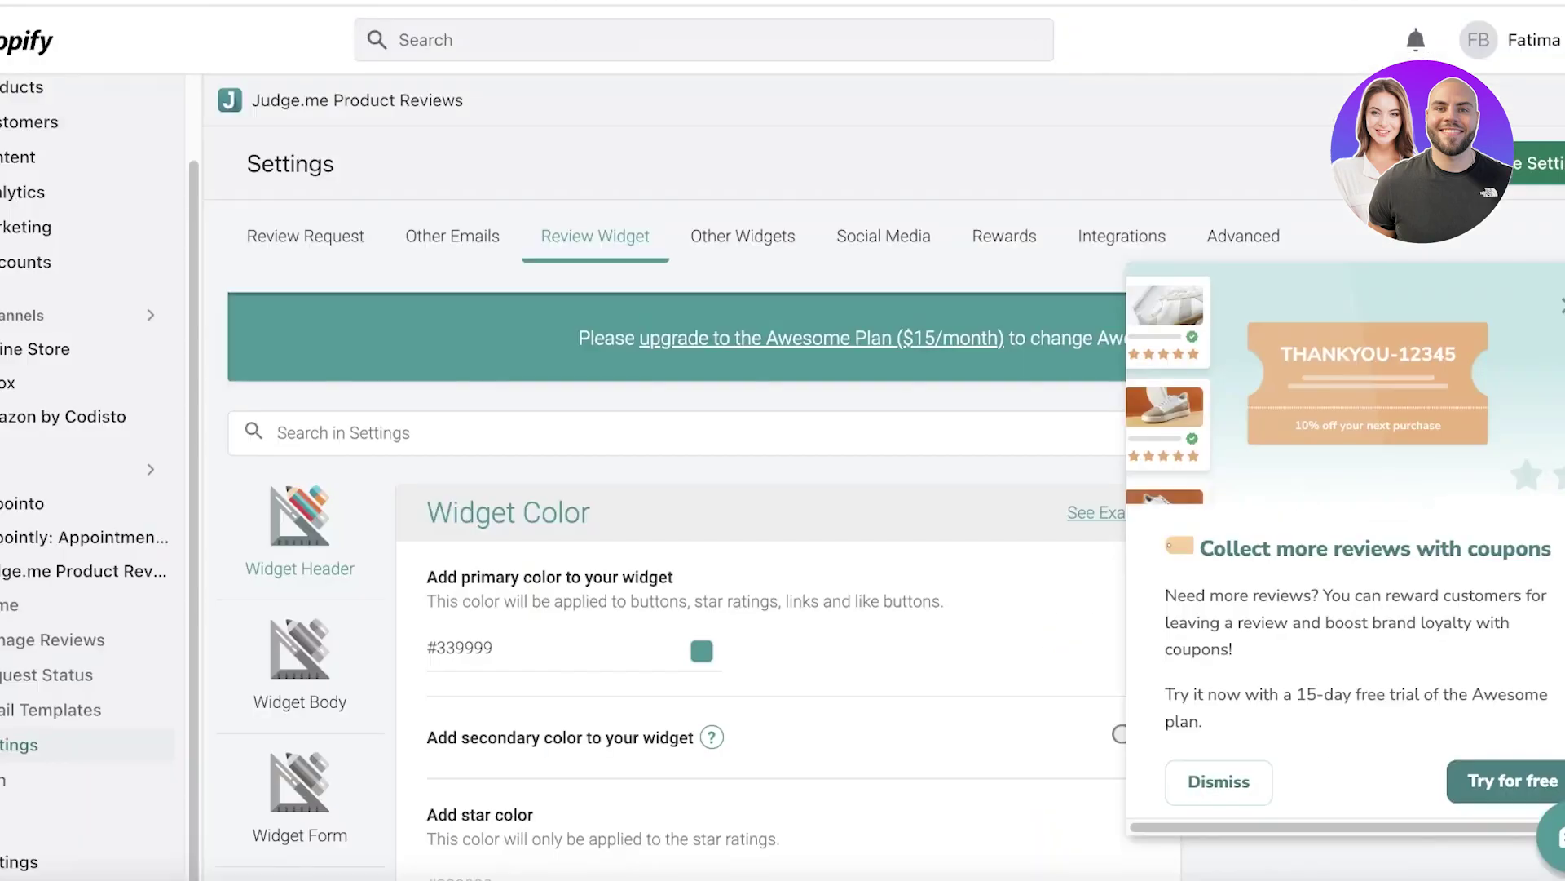
{"action": "scroll", "coordinate": [8, 591], "scroll_direction": "down", "scroll_amount": 2}
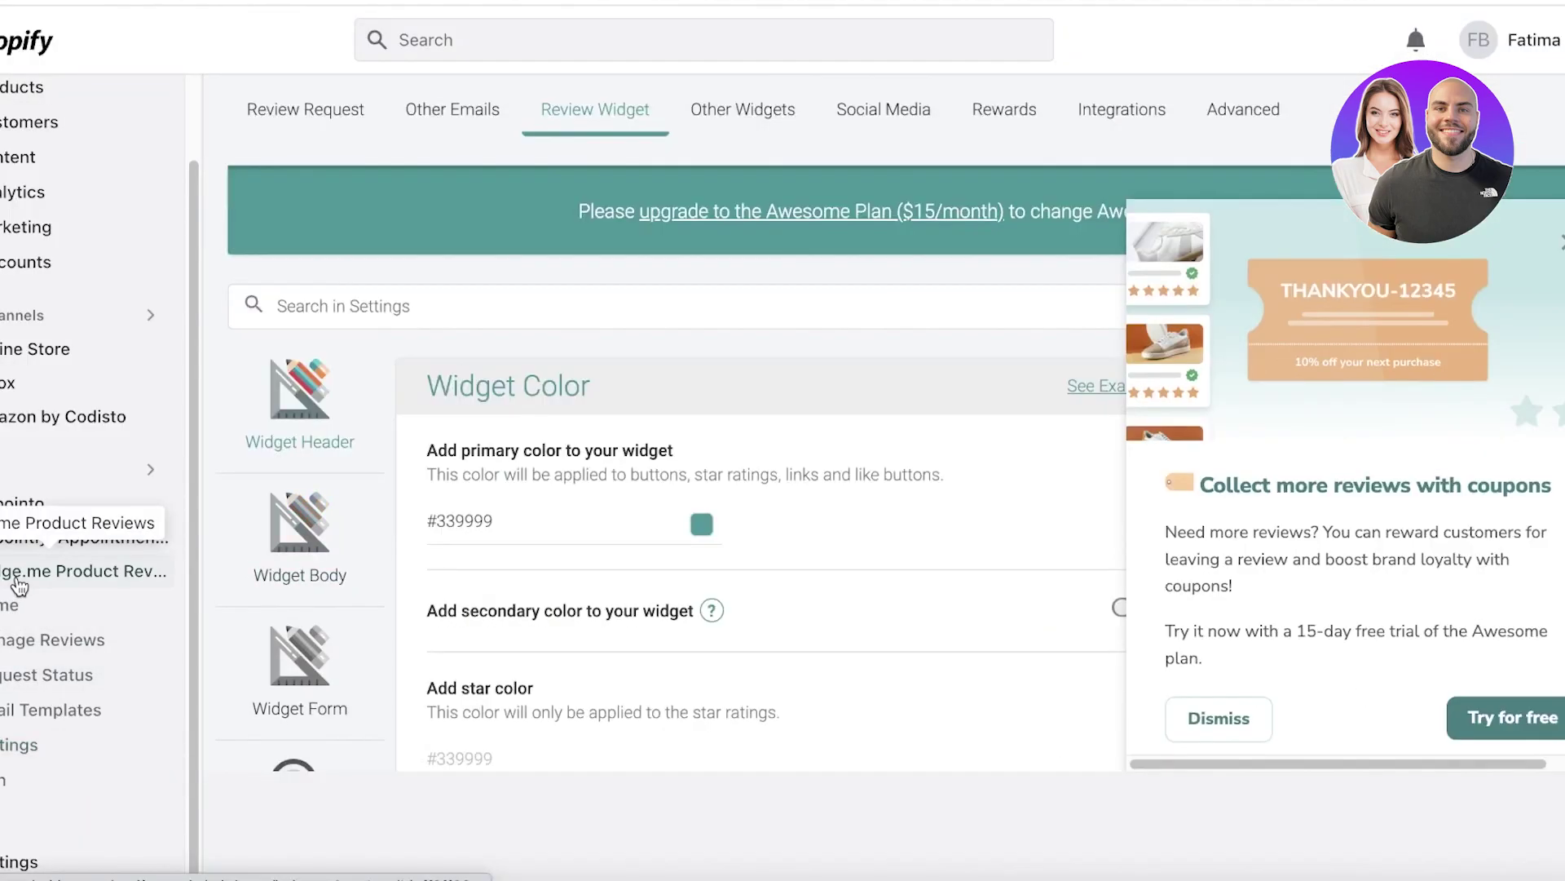
{"action": "left_click", "coordinate": [4, 586]}
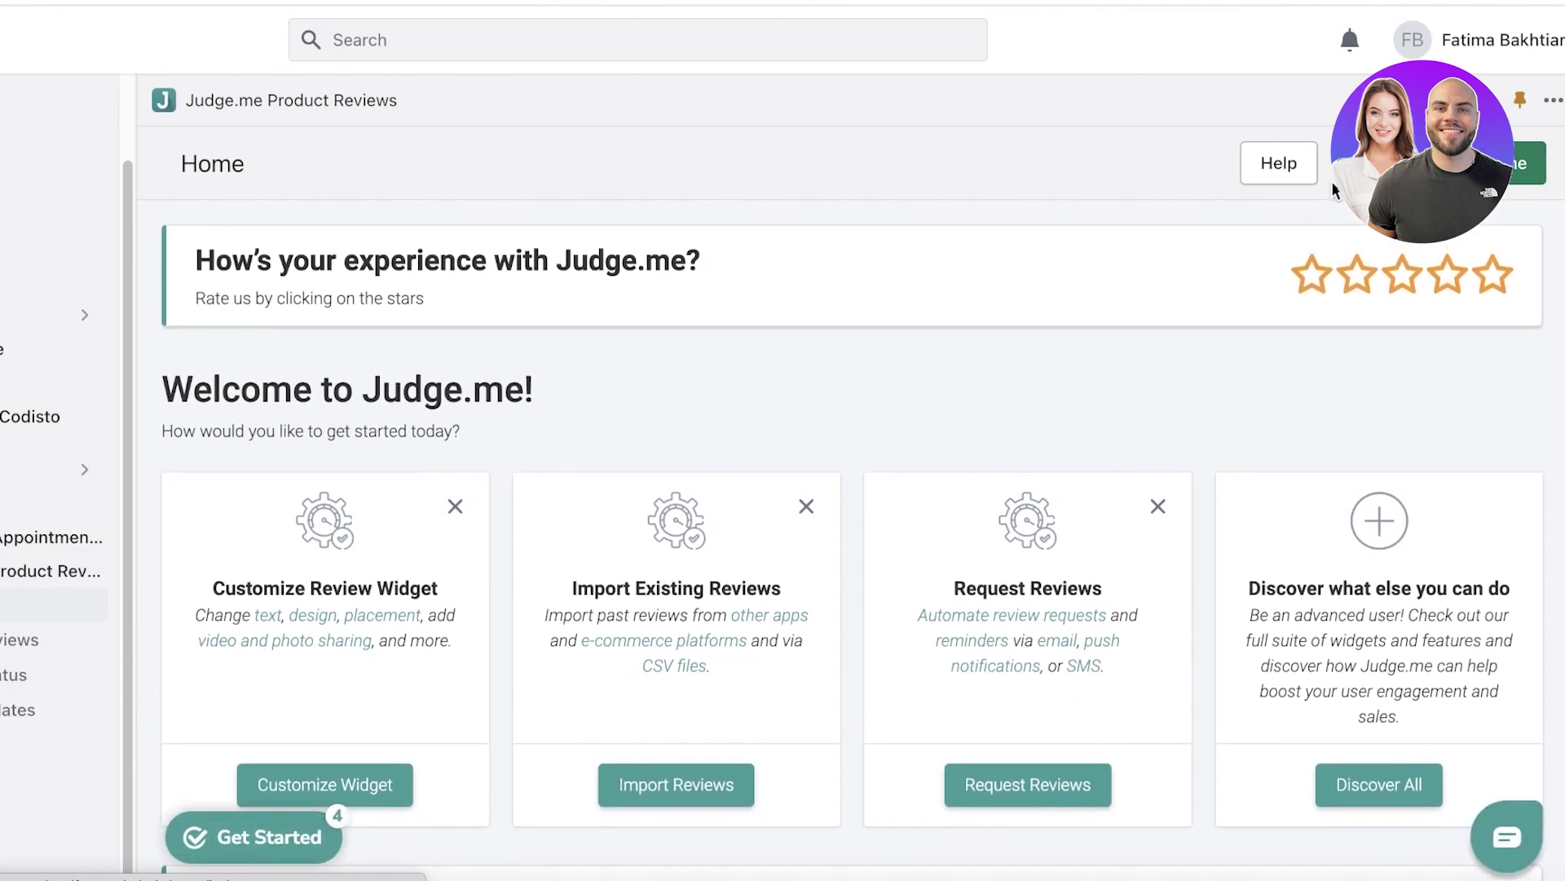
{"action": "scroll", "coordinate": [1263, 228], "scroll_direction": "down", "scroll_amount": 1}
{"action": "scroll", "coordinate": [794, 462], "scroll_direction": "down", "scroll_amount": 5}
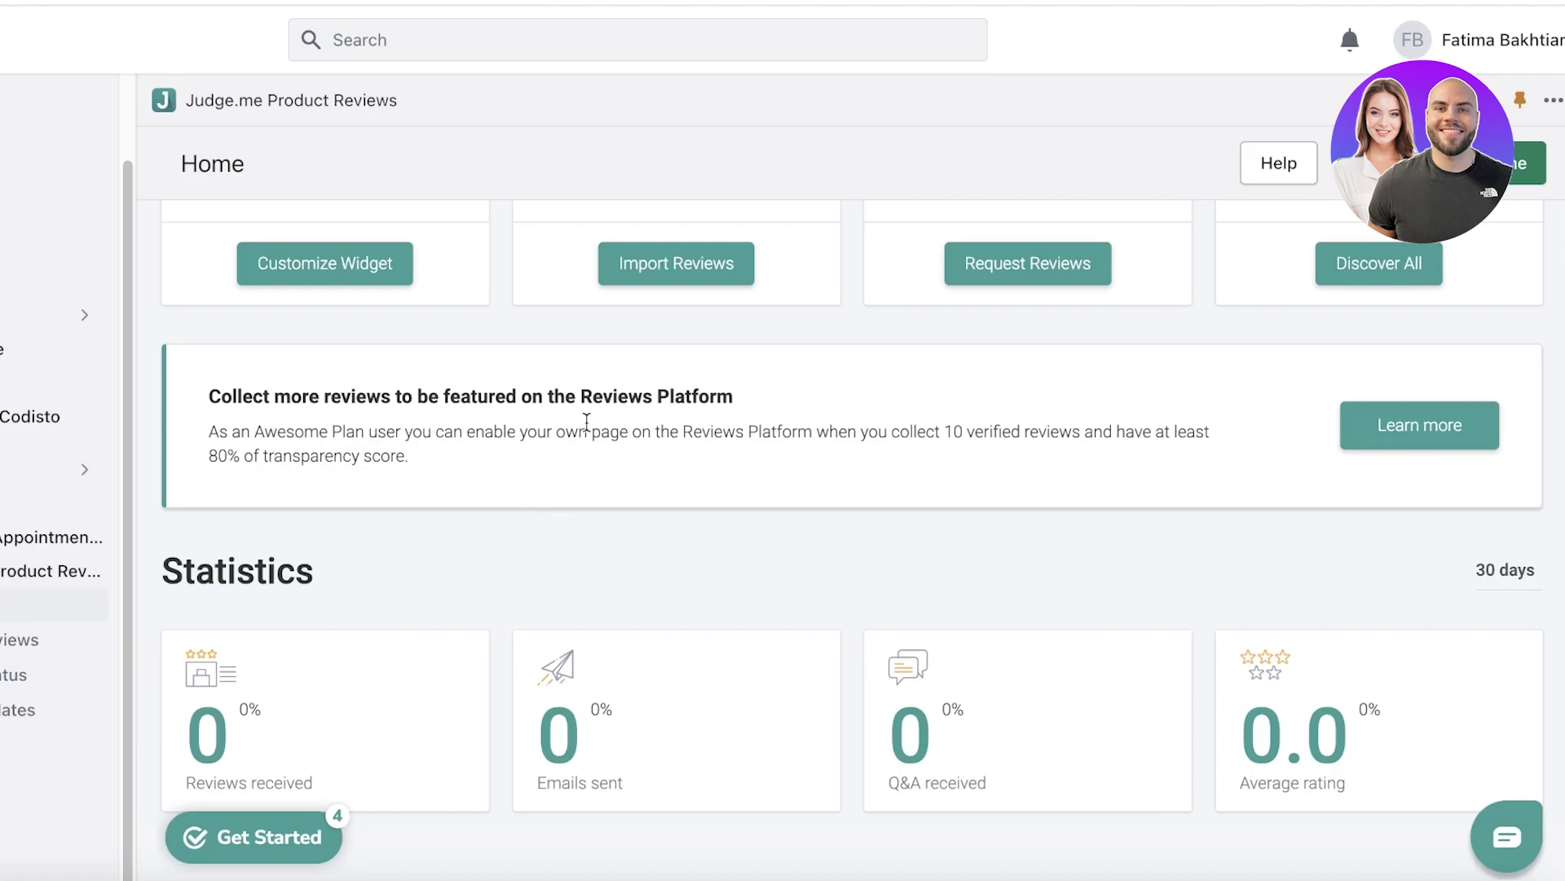
{"action": "scroll", "coordinate": [607, 407], "scroll_direction": "up", "scroll_amount": 3}
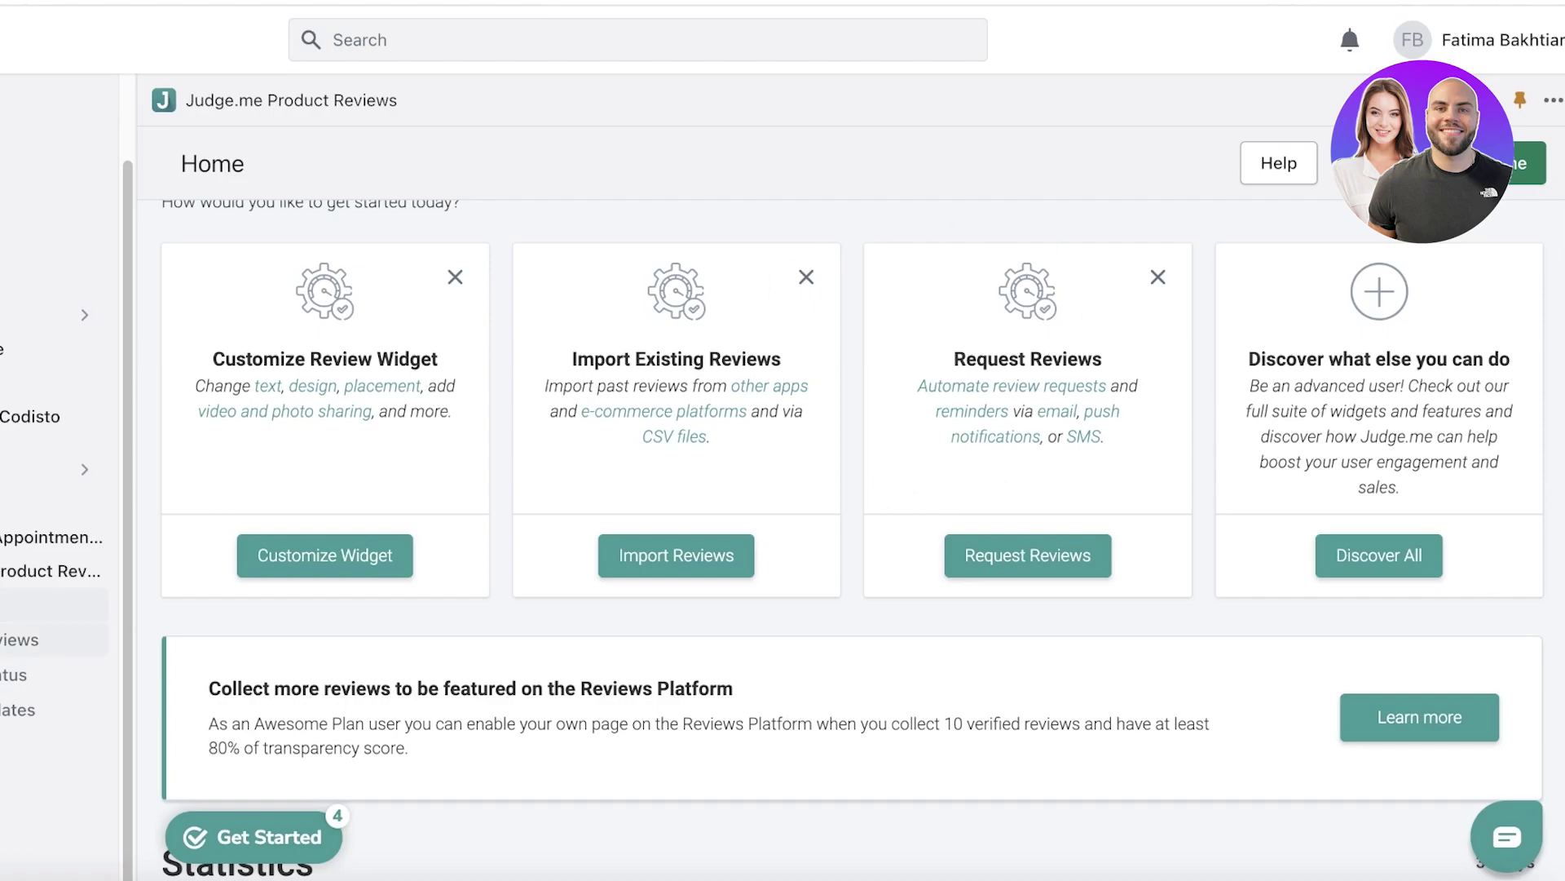
Scroll through the imported AliExpress reviews in the Judge.me Reviews Dashboard.
{"action": "left_click", "coordinate": [24, 640]}
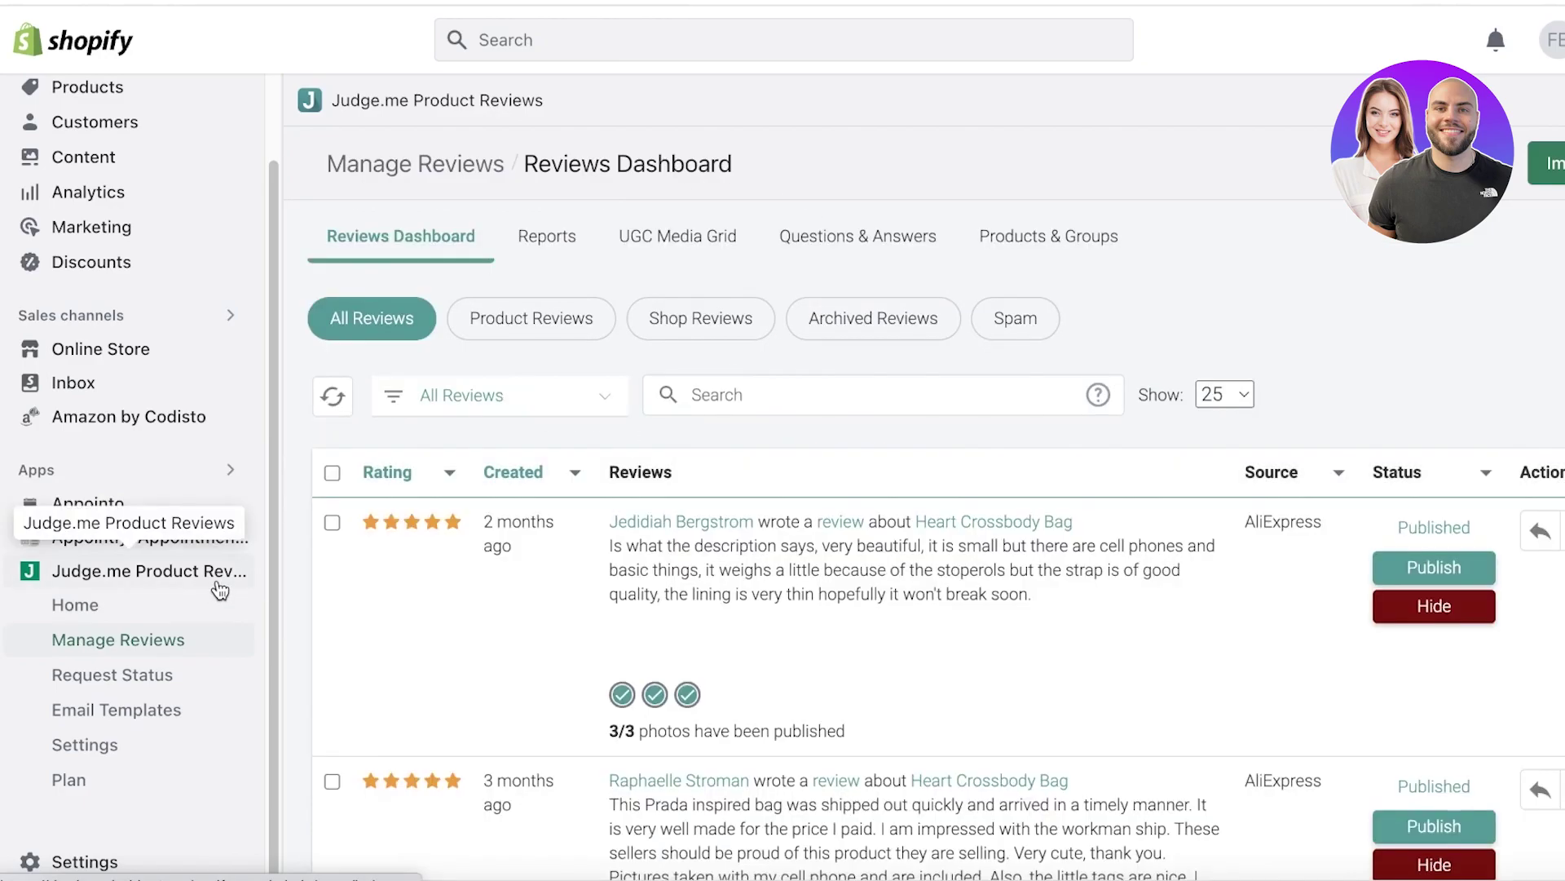
{"action": "scroll", "coordinate": [687, 444], "scroll_direction": "down", "scroll_amount": 3}
{"action": "scroll", "coordinate": [809, 505], "scroll_direction": "down", "scroll_amount": 3}
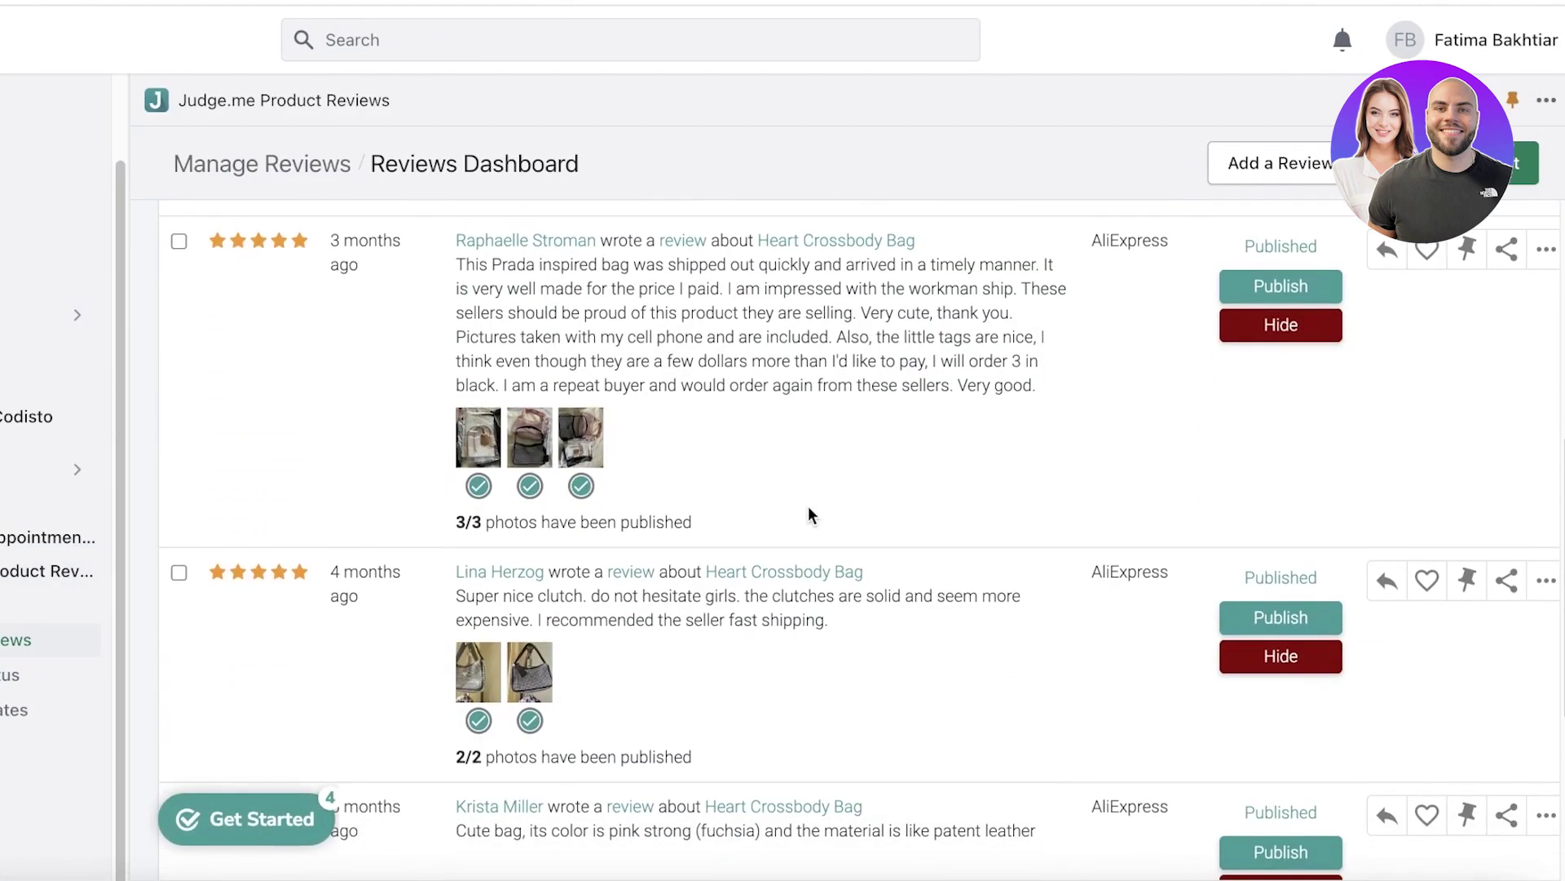
{"action": "scroll", "coordinate": [497, 326], "scroll_direction": "up", "scroll_amount": 6}
{"action": "scroll", "coordinate": [497, 327], "scroll_direction": "down", "scroll_amount": 3}
{"action": "scroll", "coordinate": [499, 330], "scroll_direction": "up", "scroll_amount": 3}
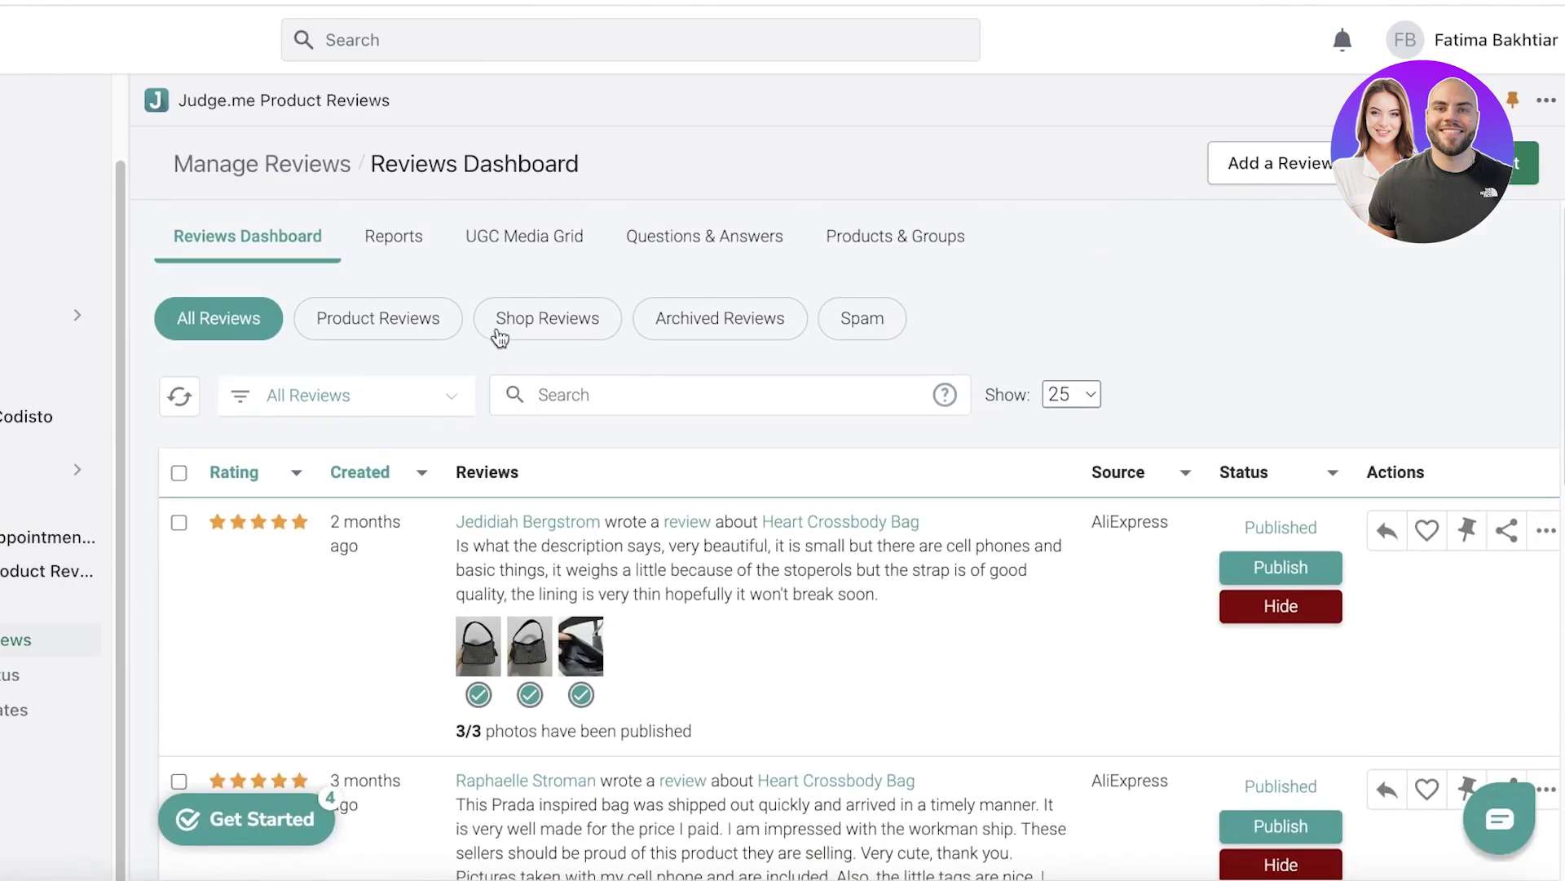
{"action": "scroll", "coordinate": [499, 338], "scroll_direction": "down", "scroll_amount": 10}
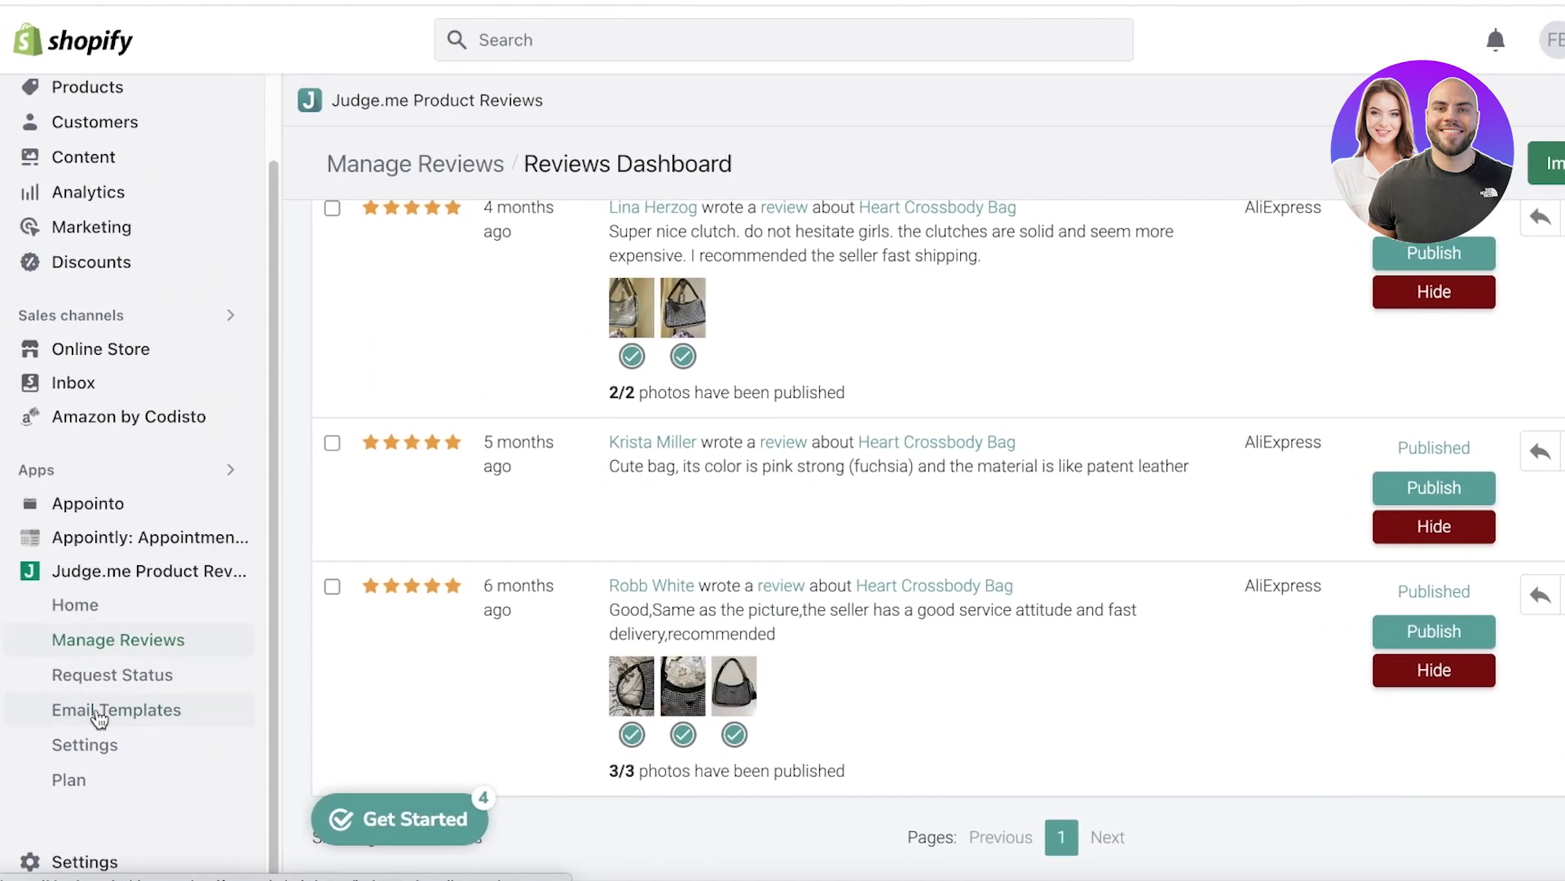
Look over the review request email templates, then go to the Judge.me Settings page.
{"action": "left_click", "coordinate": [97, 716]}
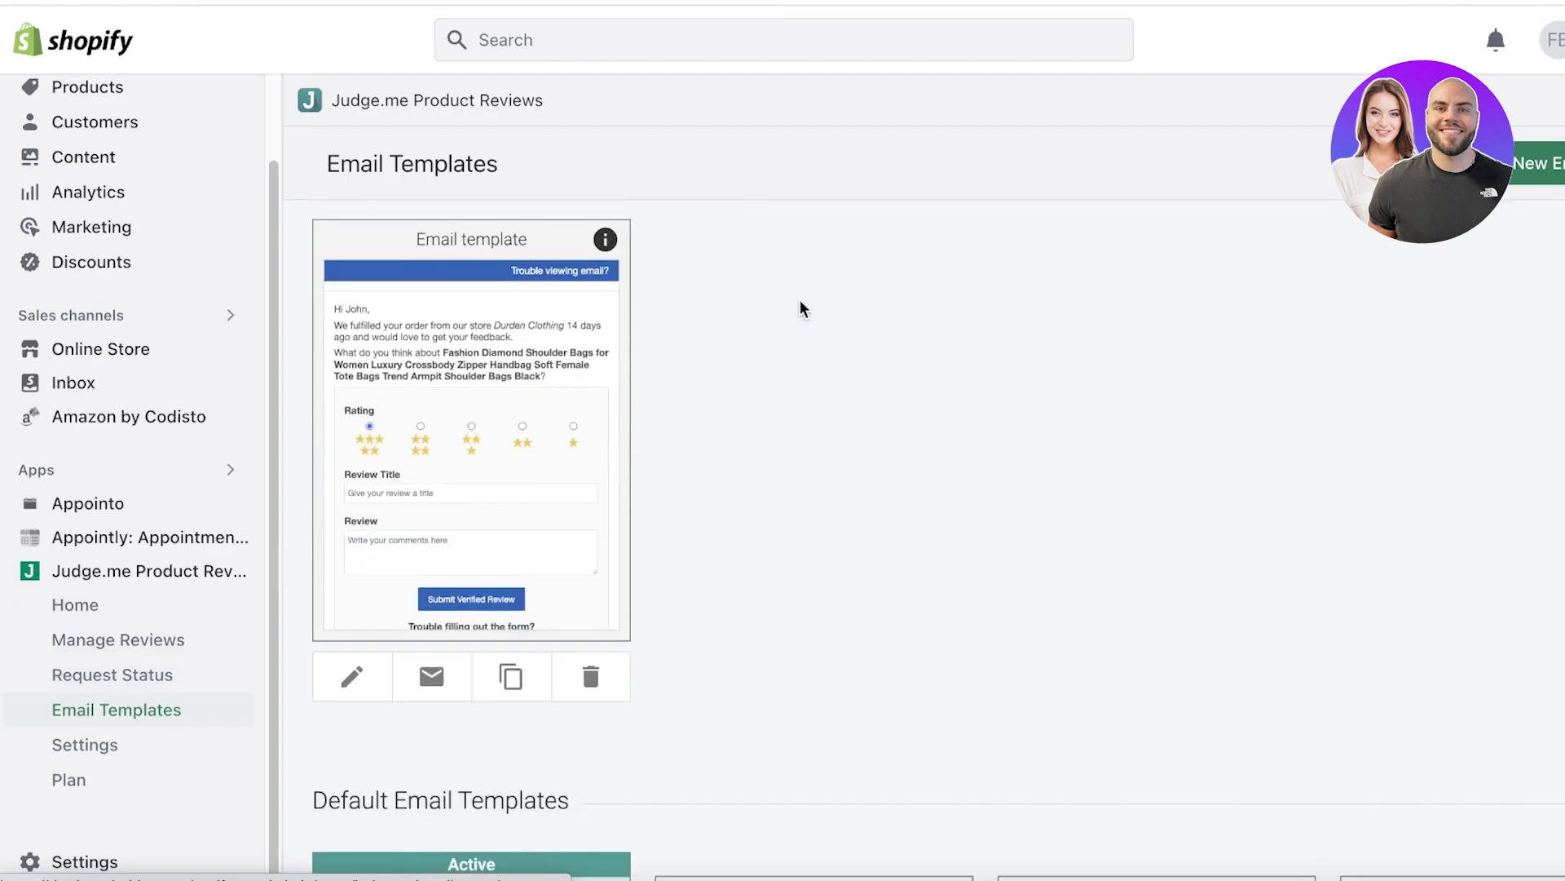
{"action": "scroll", "coordinate": [840, 318], "scroll_direction": "down", "scroll_amount": 6}
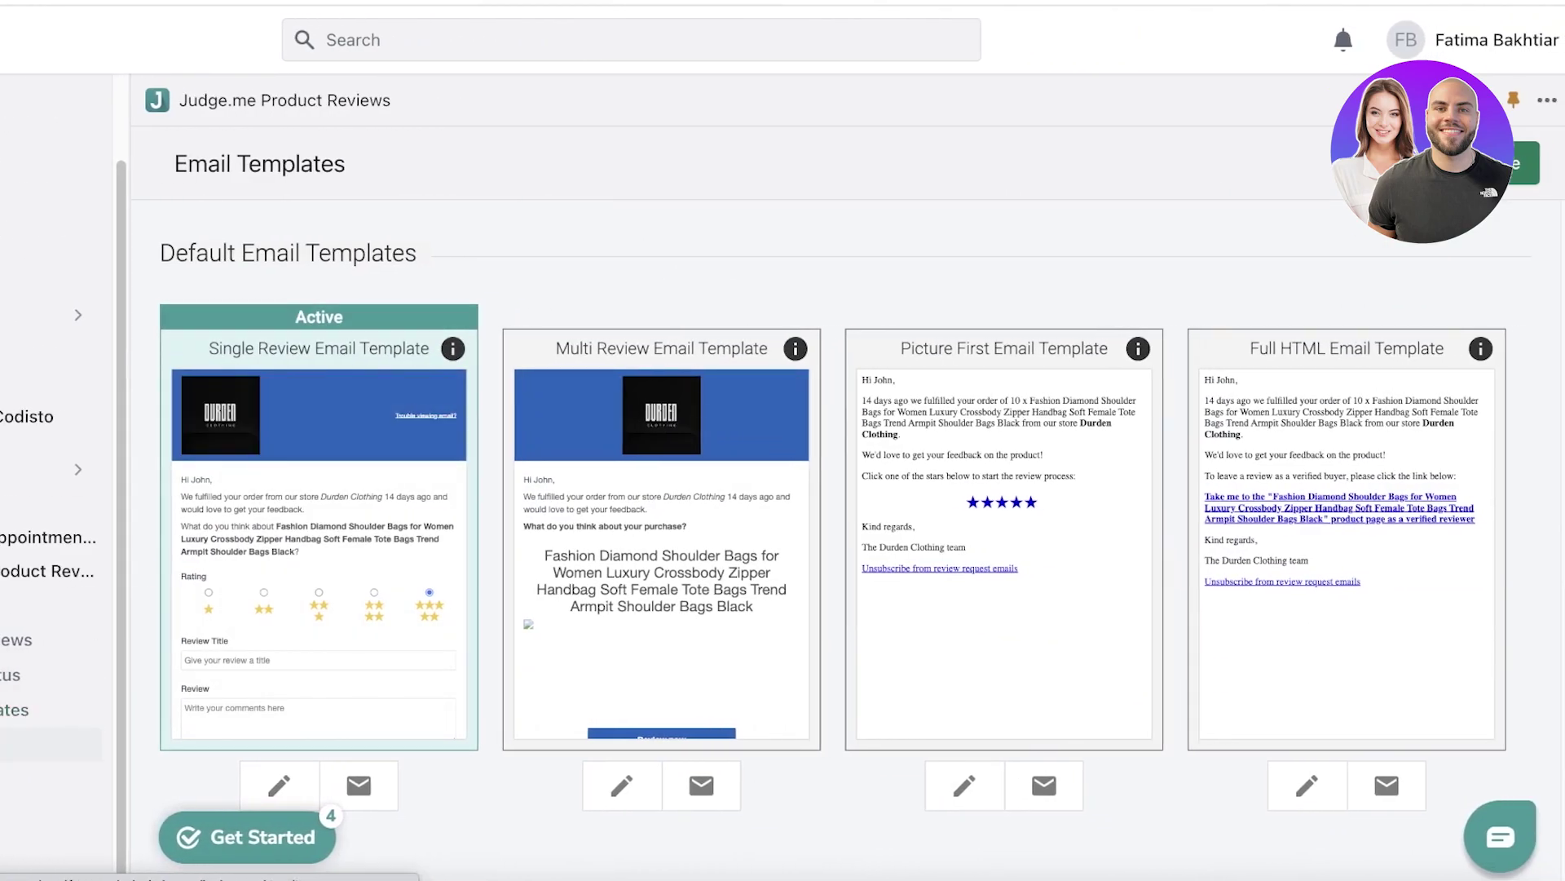
{"action": "key", "text": "alt+Left"}
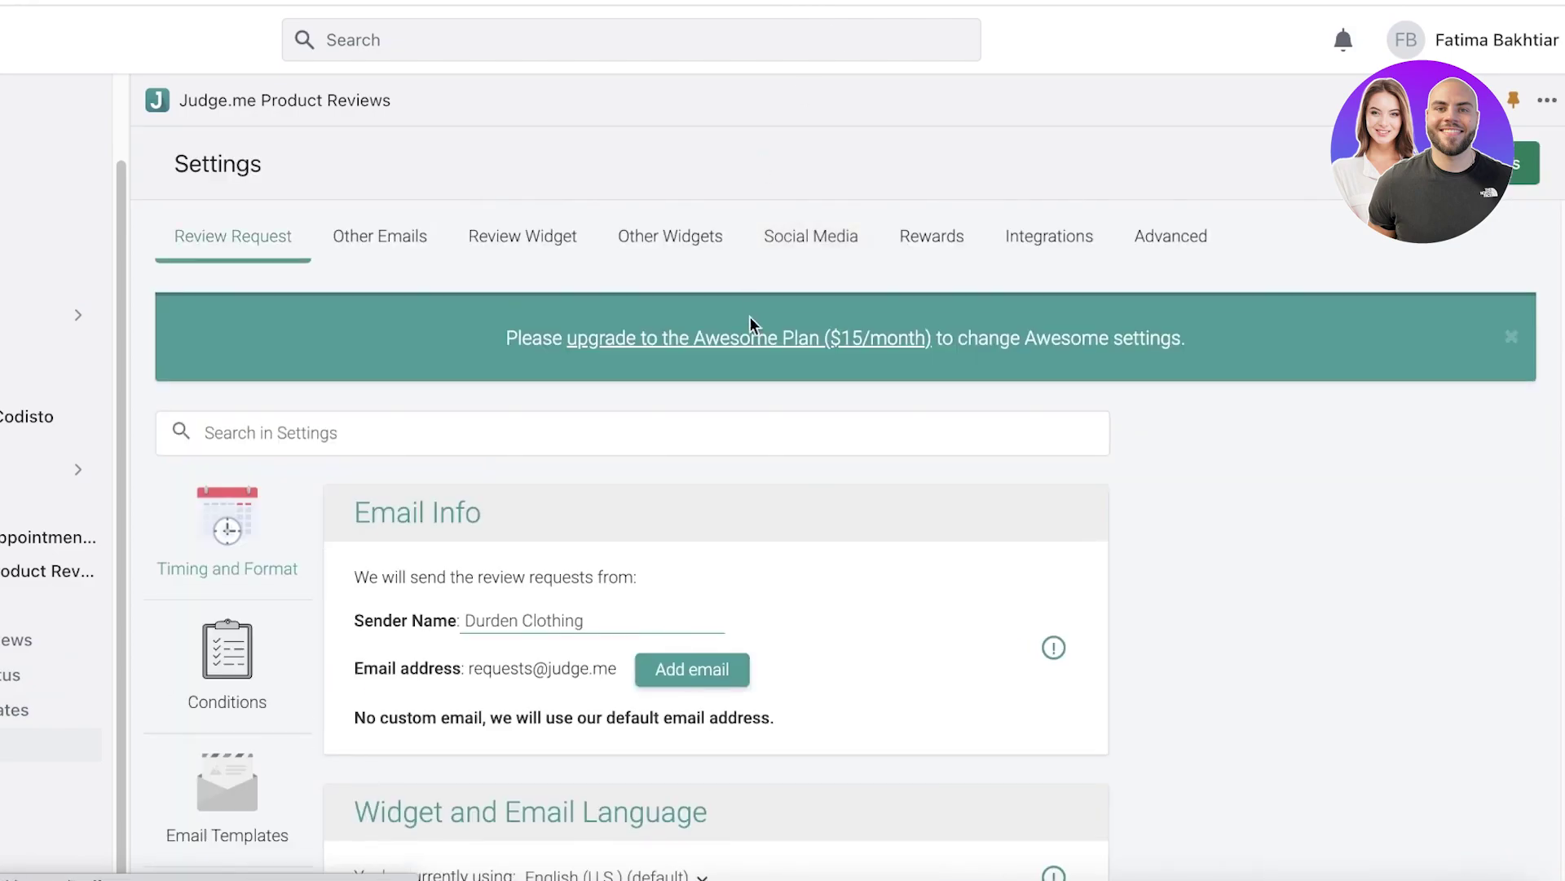
Review the Review Widget colour settings and preview the widget colour example.
{"action": "scroll", "coordinate": [733, 326], "scroll_direction": "down", "scroll_amount": 6}
{"action": "scroll", "coordinate": [571, 359], "scroll_direction": "up", "scroll_amount": 4}
{"action": "scroll", "coordinate": [515, 362], "scroll_direction": "up", "scroll_amount": 3}
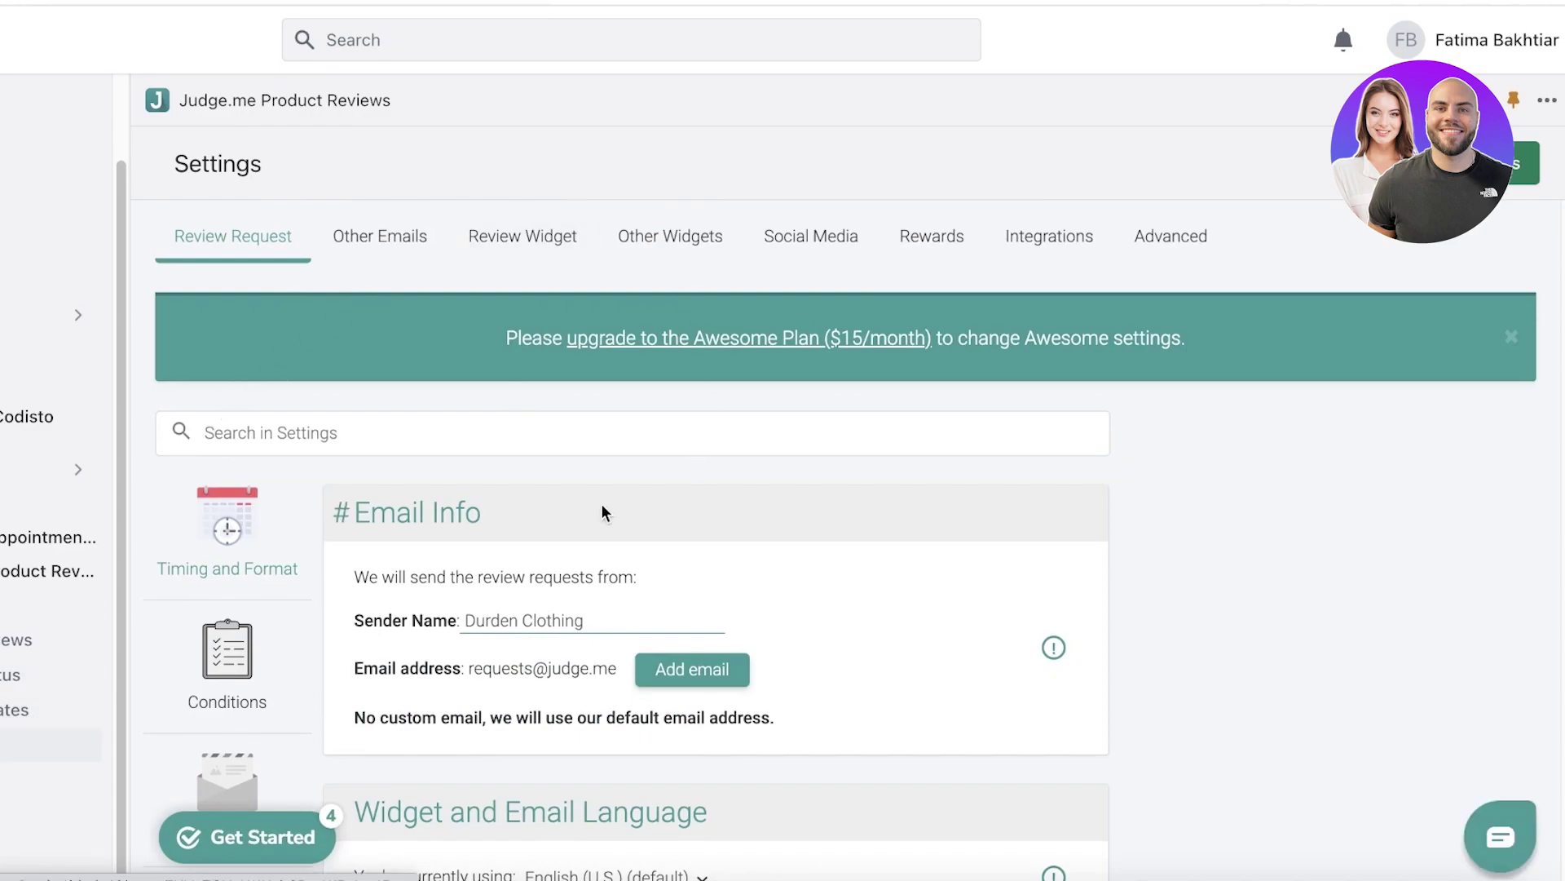
{"action": "left_click", "coordinate": [490, 243]}
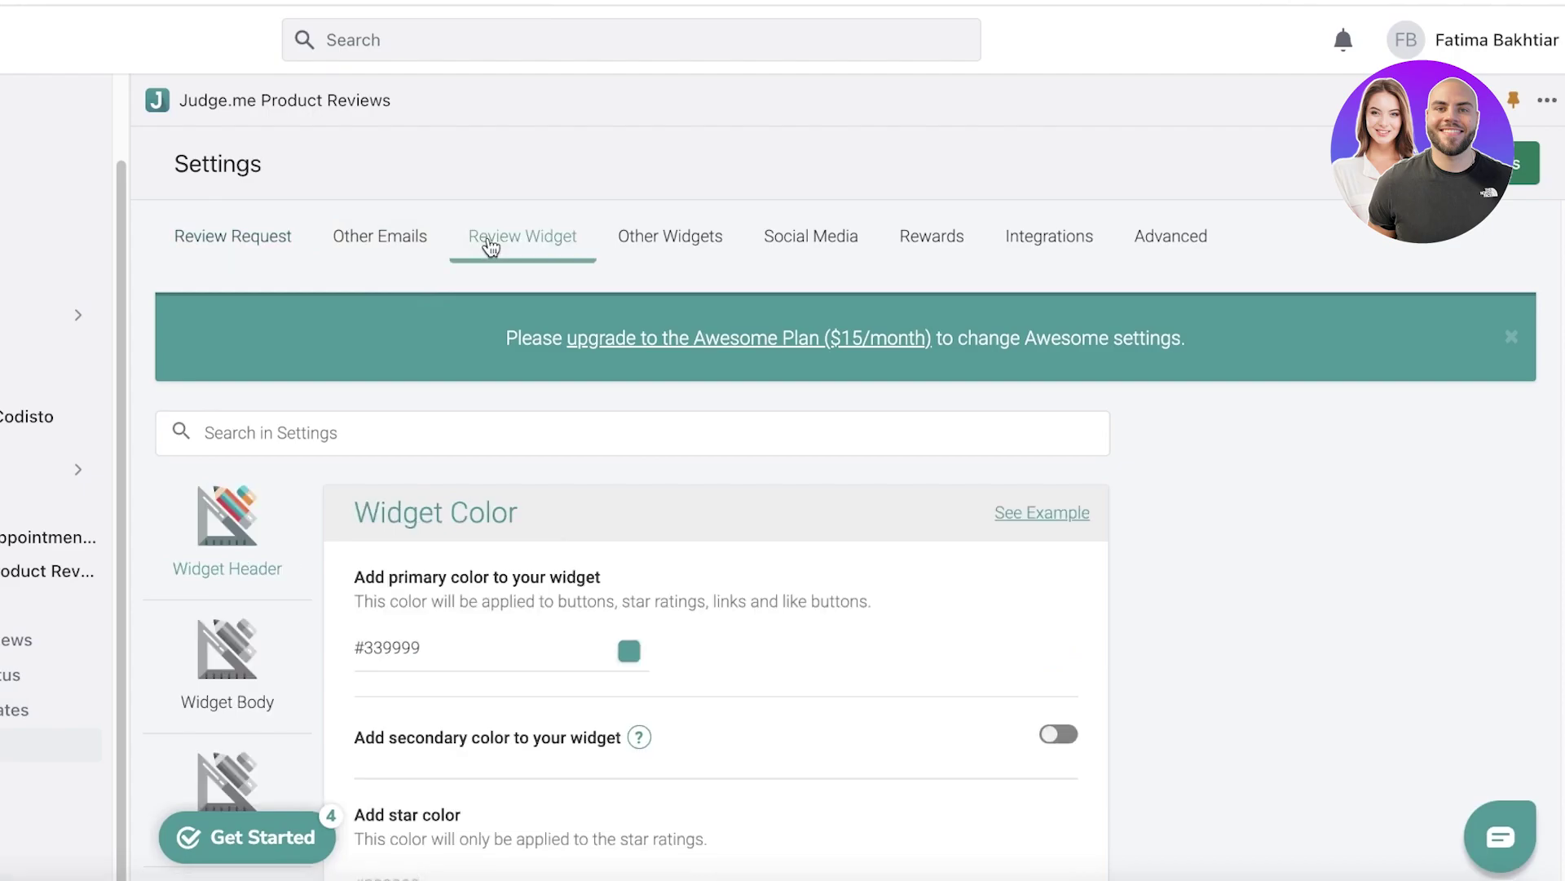
{"action": "scroll", "coordinate": [732, 454], "scroll_direction": "down", "scroll_amount": 3}
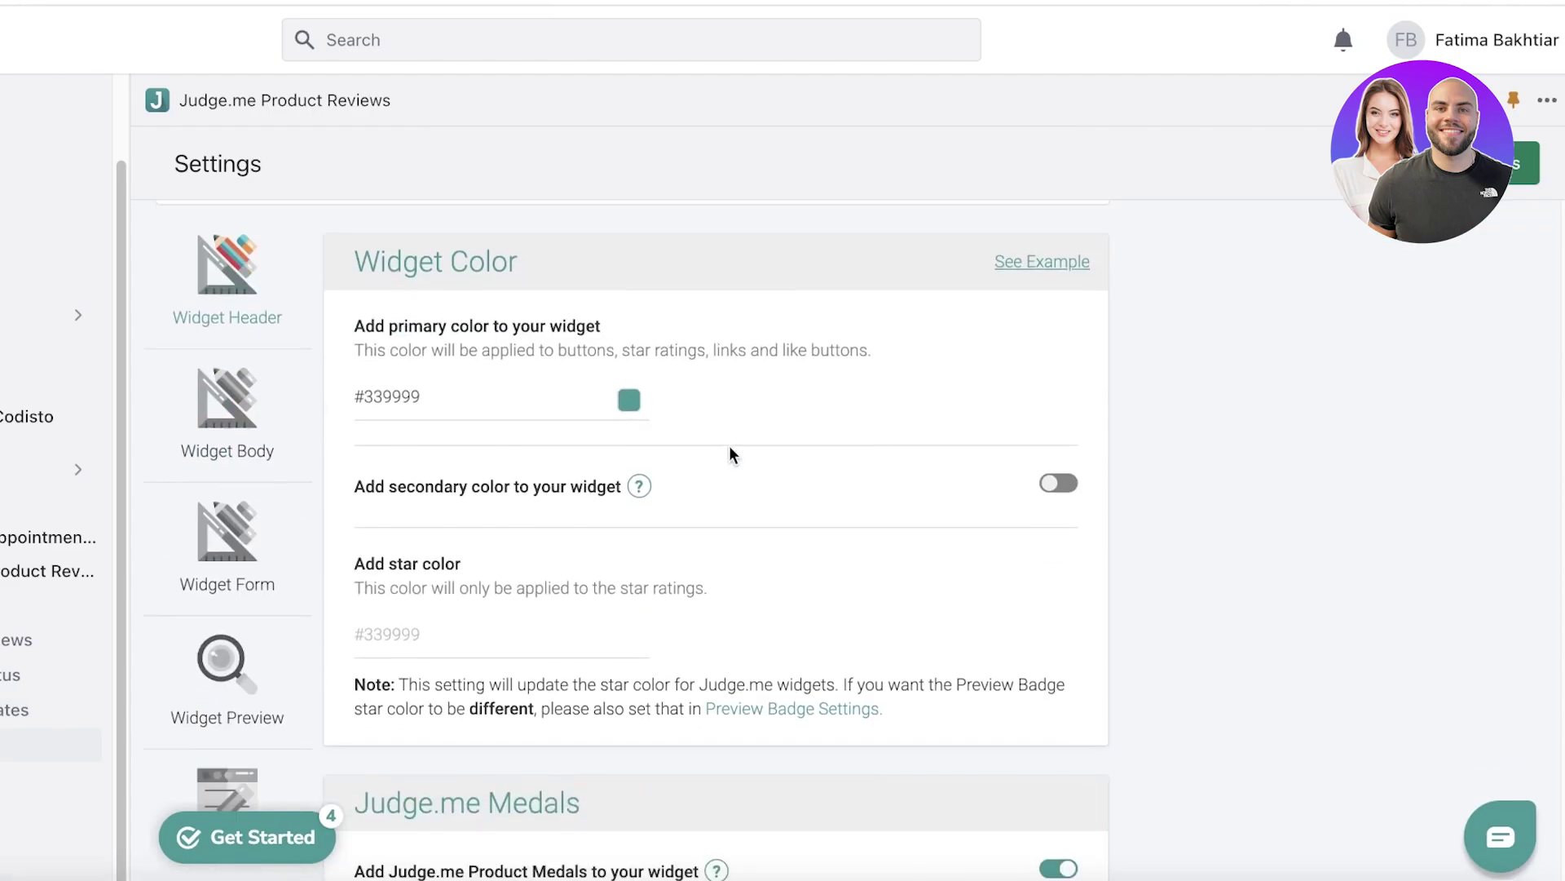
{"action": "left_click", "coordinate": [1057, 264]}
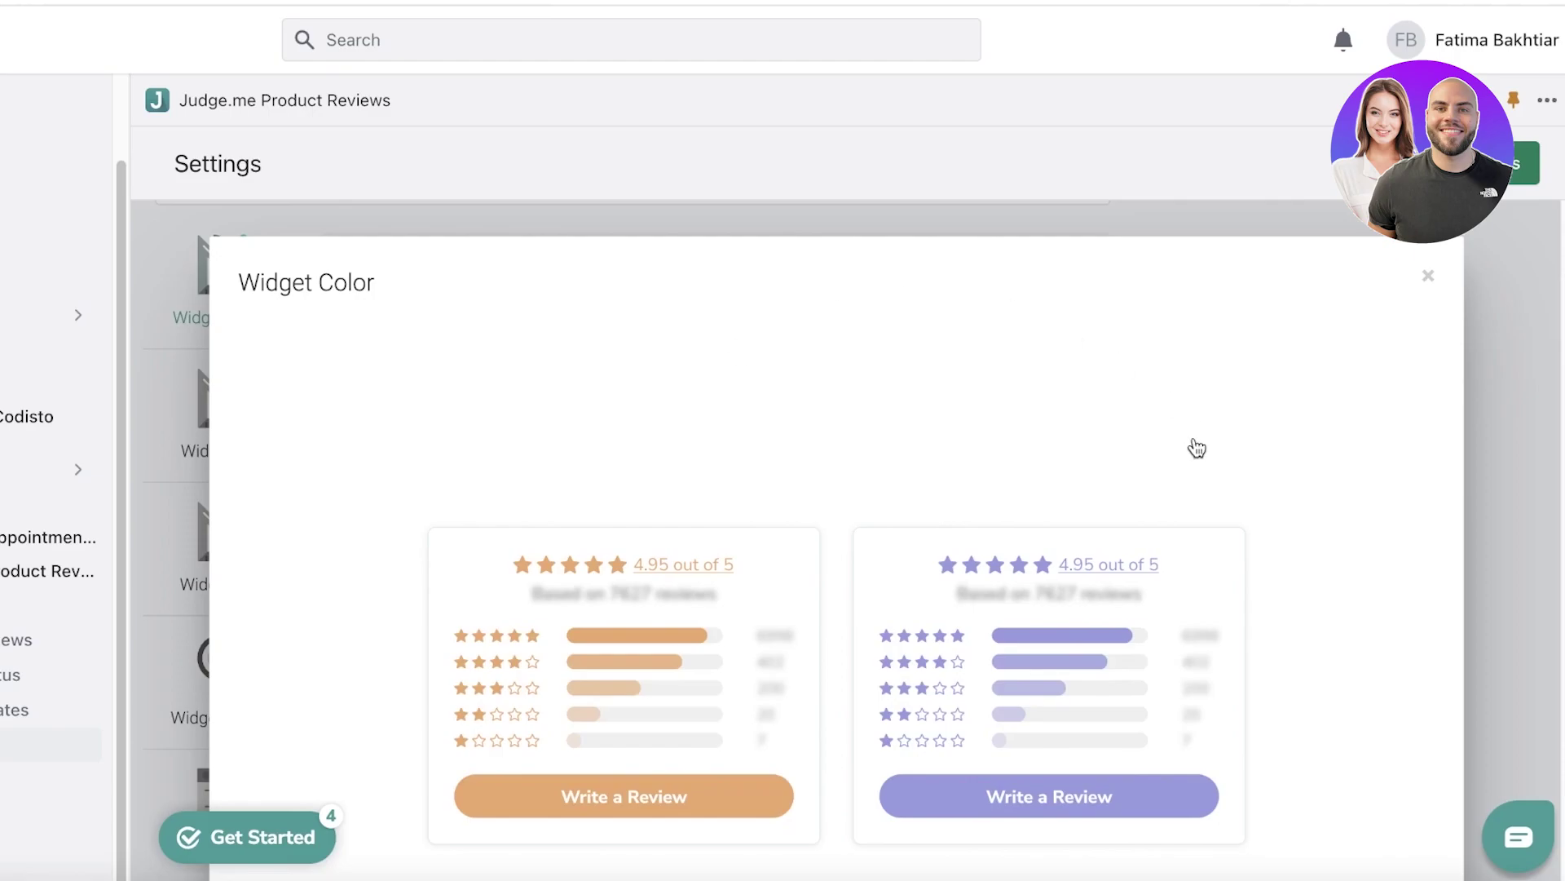
{"action": "left_click", "coordinate": [1426, 276]}
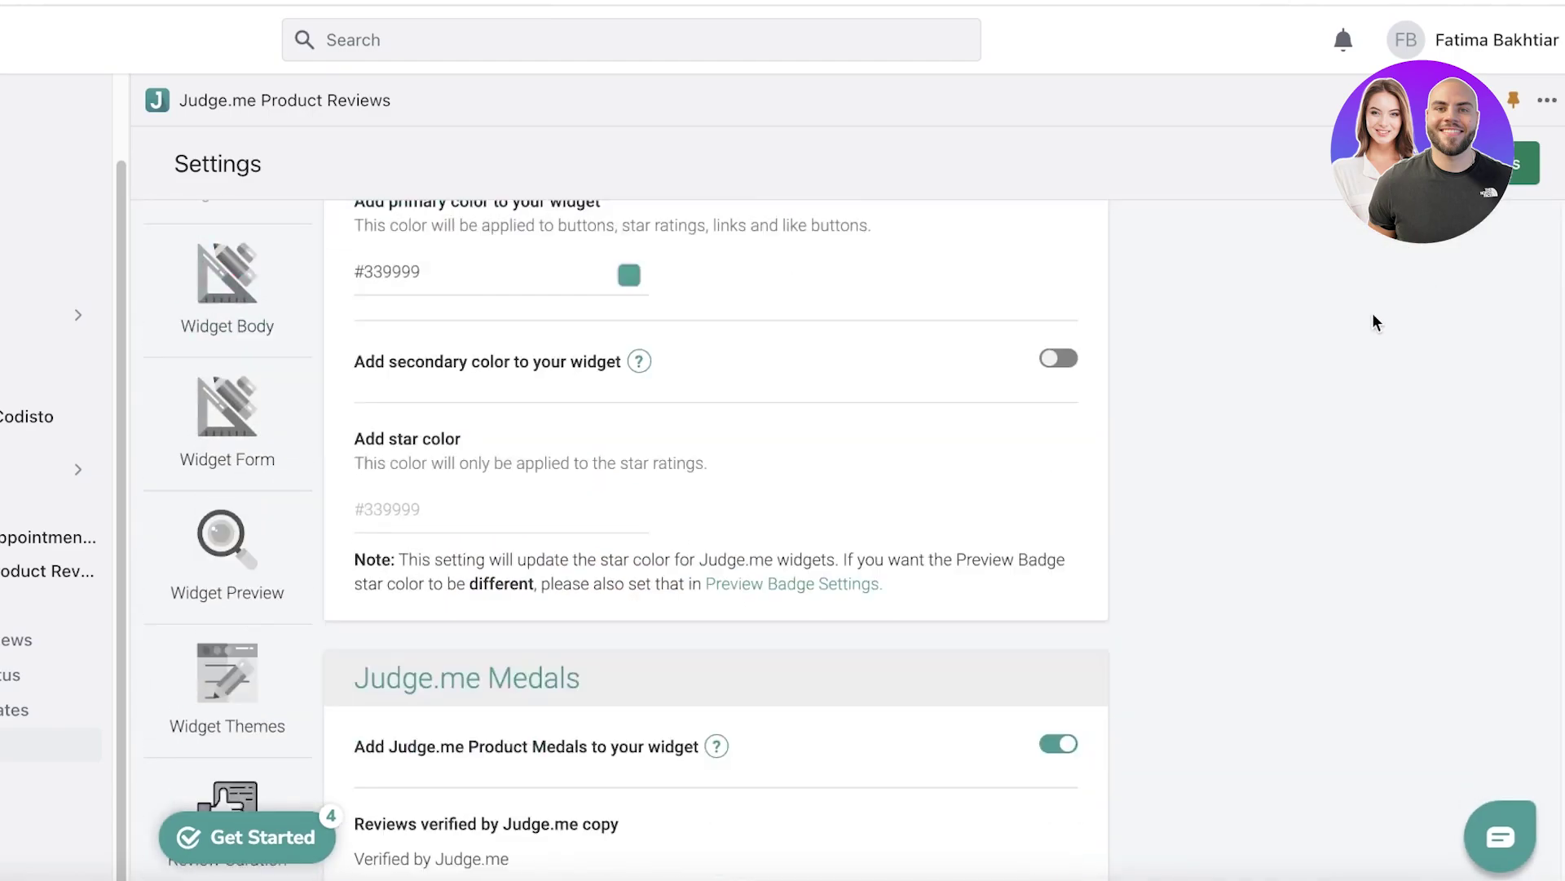
{"action": "scroll", "coordinate": [1374, 322], "scroll_direction": "down", "scroll_amount": 3}
Dismiss the Judge.me setup checklist and return to the Judge.me Home page.
{"action": "left_click", "coordinate": [266, 833]}
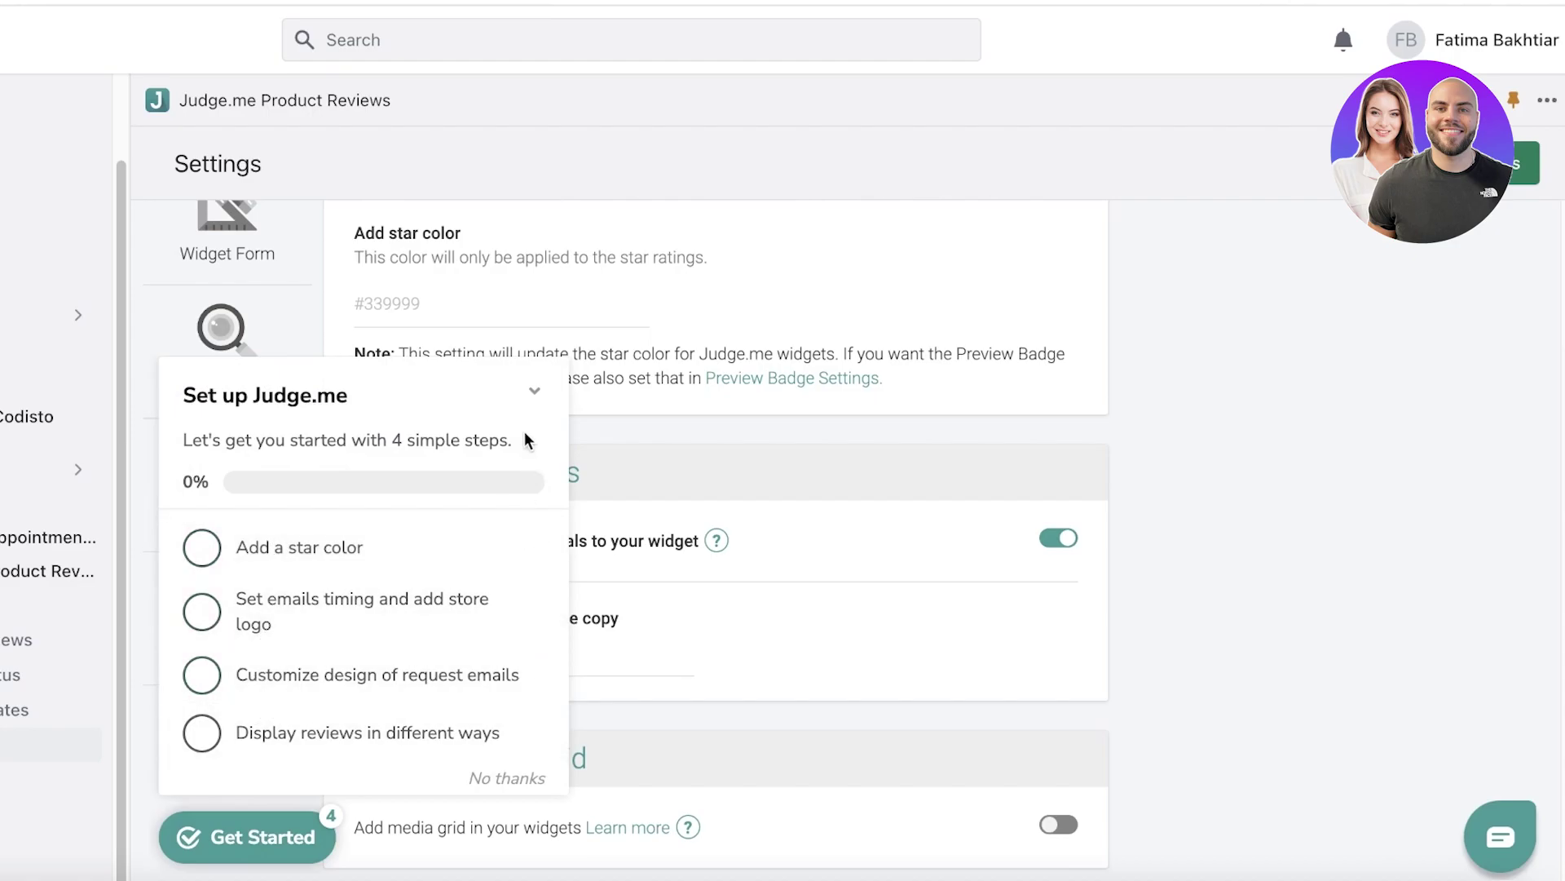
{"action": "left_click", "coordinate": [509, 781]}
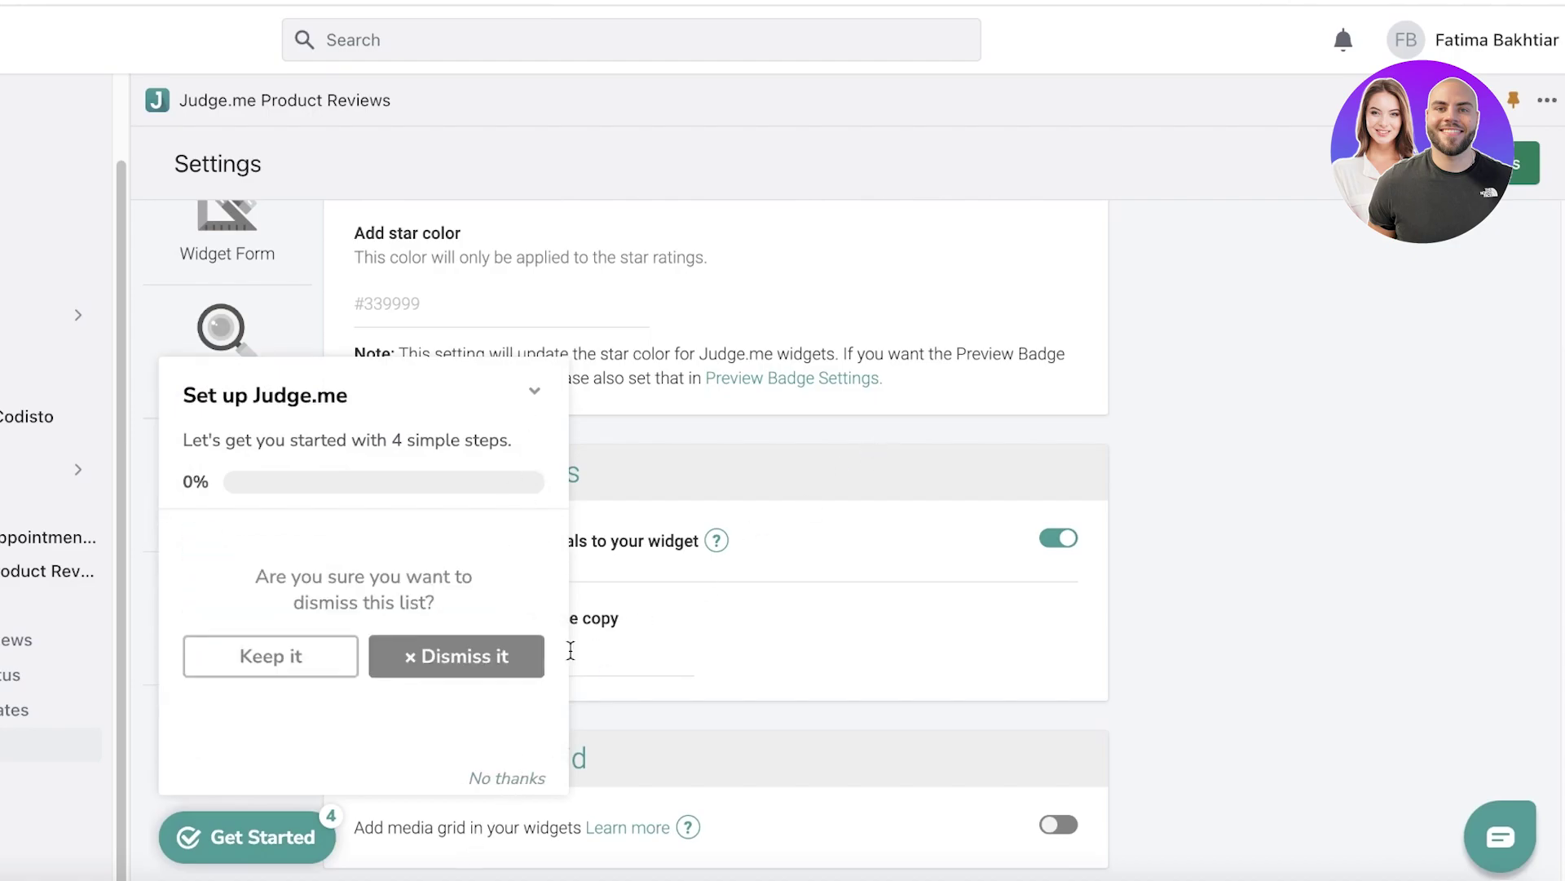
{"action": "left_click", "coordinate": [447, 640]}
{"action": "scroll", "coordinate": [842, 546], "scroll_direction": "down", "scroll_amount": 10}
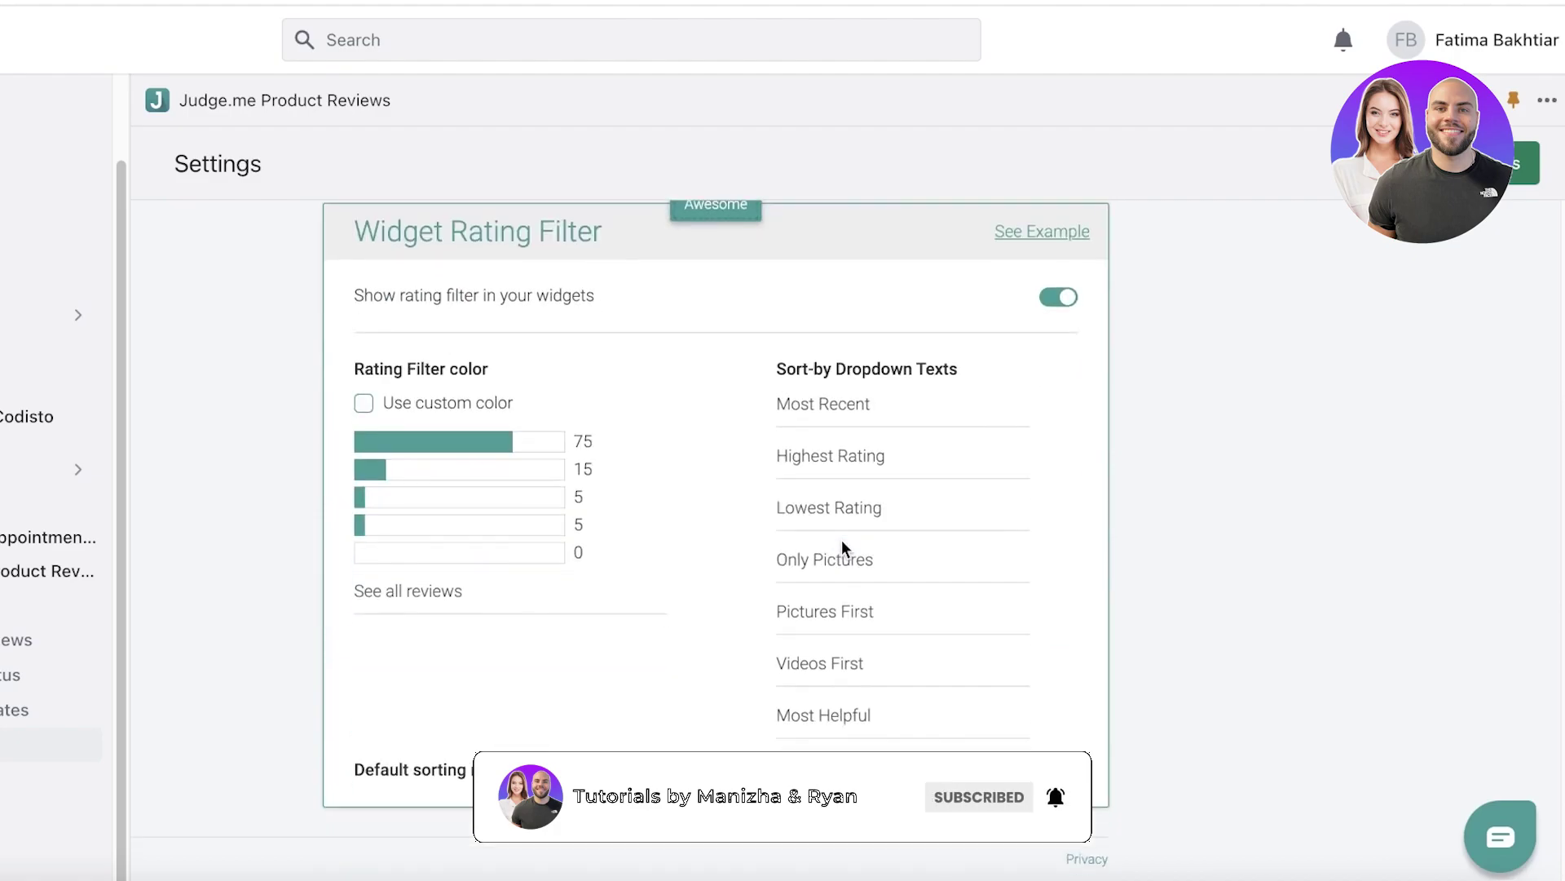
{"action": "scroll", "coordinate": [531, 550], "scroll_direction": "up", "scroll_amount": 4}
{"action": "scroll", "coordinate": [531, 550], "scroll_direction": "down", "scroll_amount": 4}
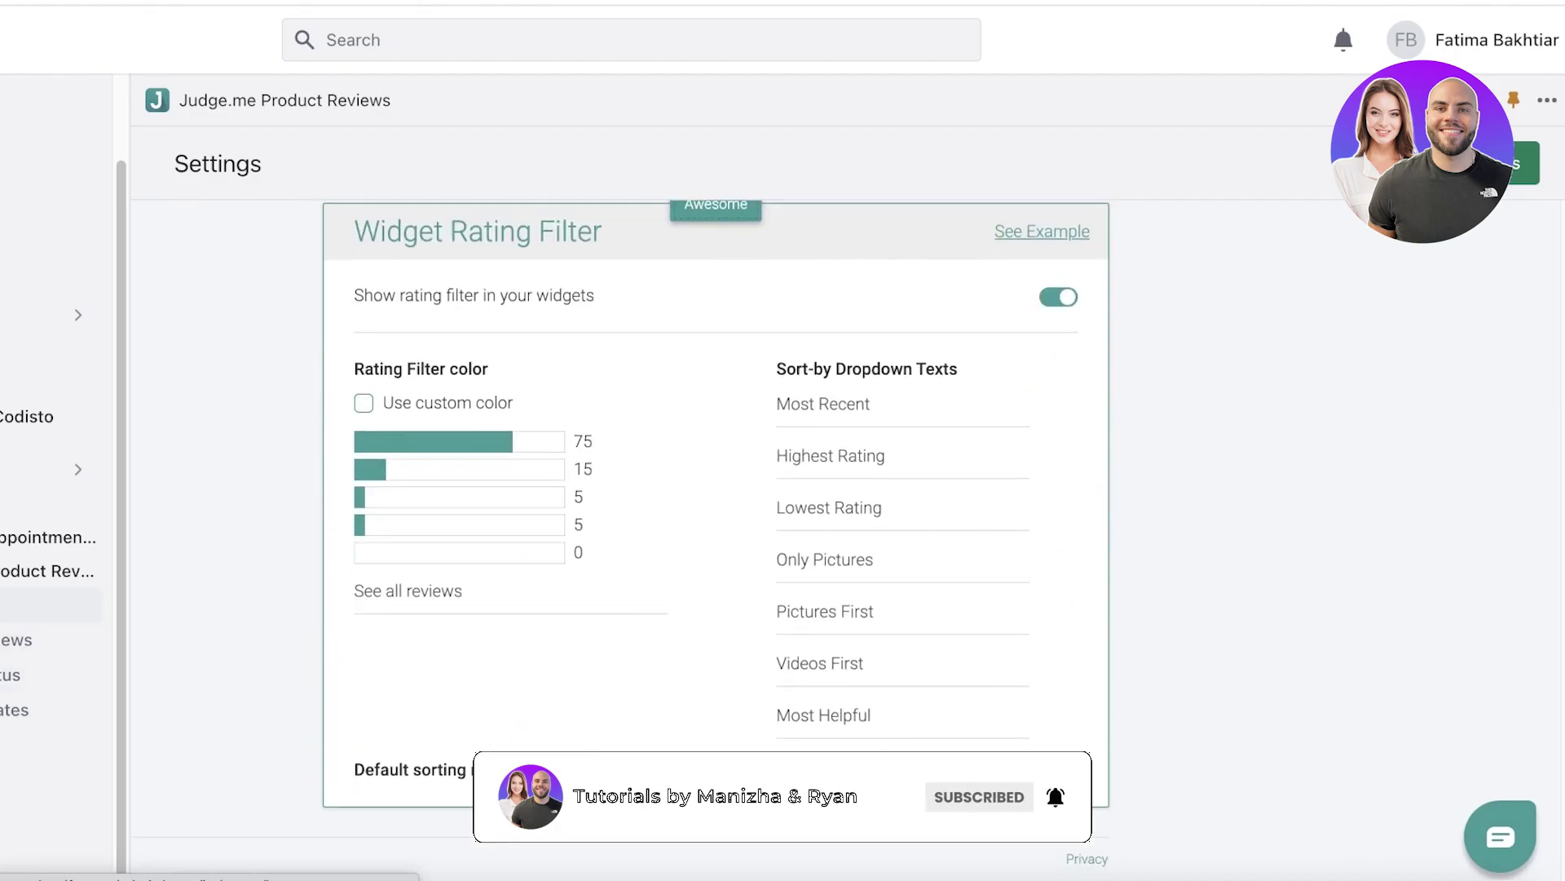
{"action": "left_click", "coordinate": [49, 604]}
{"action": "scroll", "coordinate": [457, 448], "scroll_direction": "down", "scroll_amount": 2}
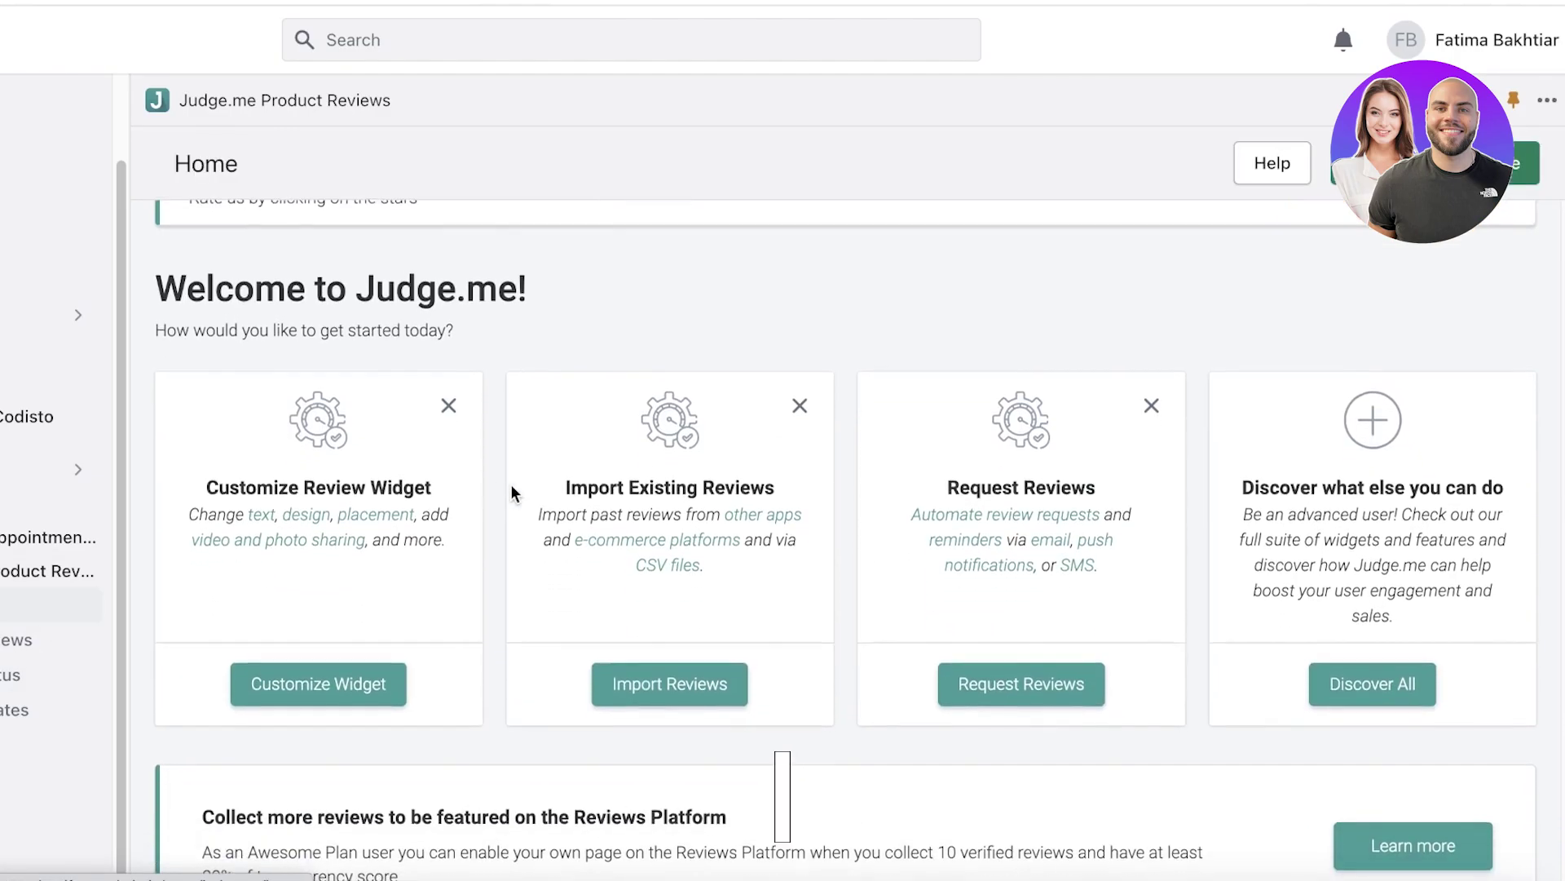
View the live storefront and open the Red White Top product page.
{"action": "scroll", "coordinate": [622, 342], "scroll_direction": "down", "scroll_amount": 3}
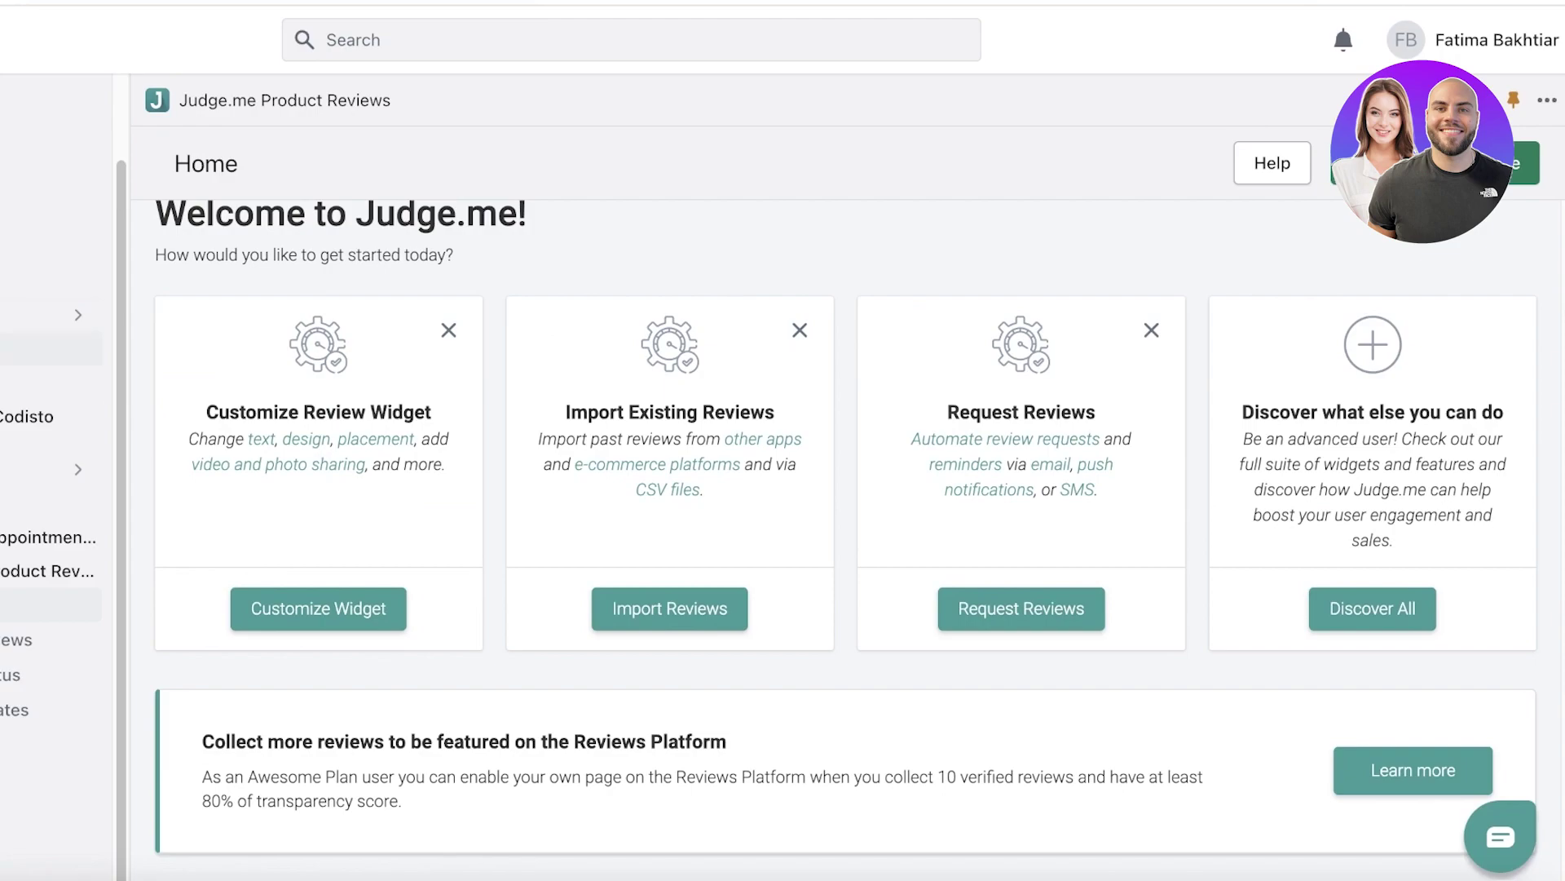
{"action": "left_click", "coordinate": [70, 350]}
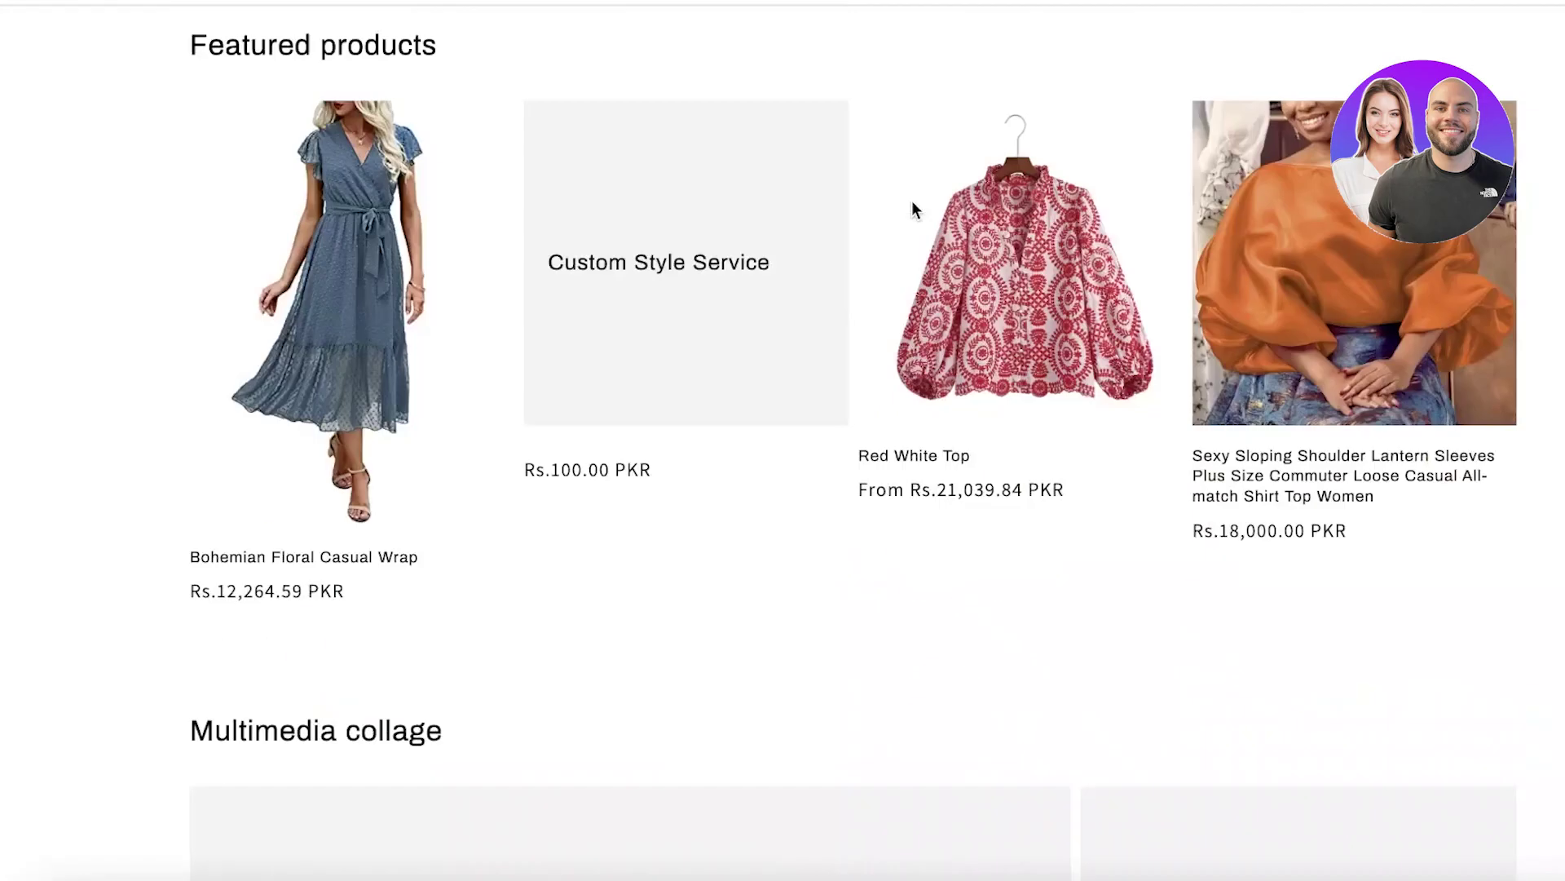
{"action": "scroll", "coordinate": [814, 263], "scroll_direction": "down", "scroll_amount": 5}
{"action": "scroll", "coordinate": [799, 266], "scroll_direction": "up", "scroll_amount": 1}
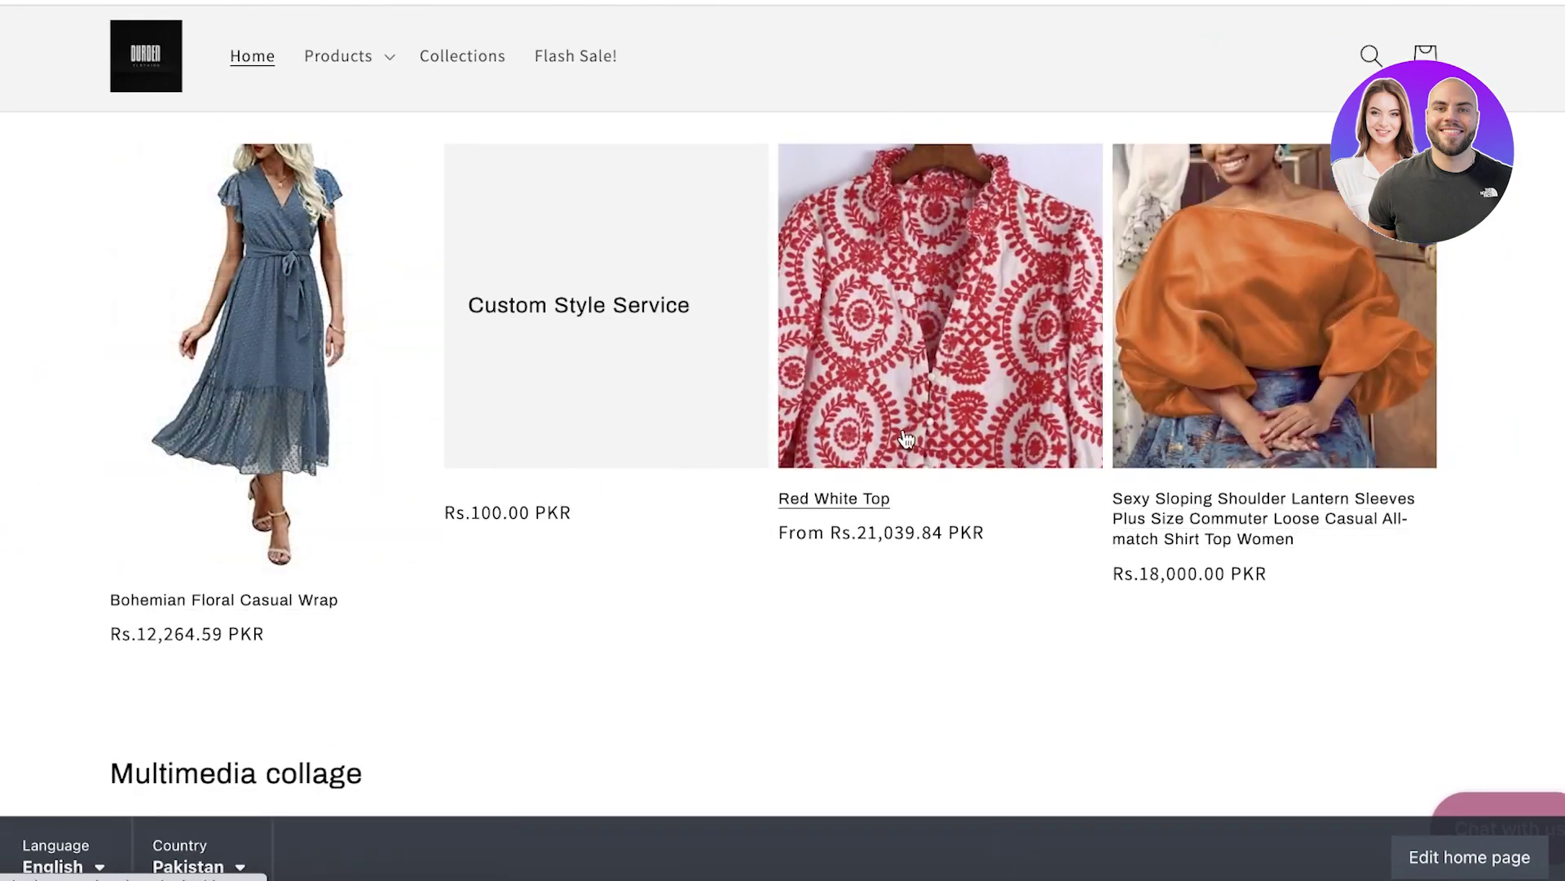
{"action": "left_click", "coordinate": [902, 437]}
{"action": "scroll", "coordinate": [1158, 624], "scroll_direction": "down", "scroll_amount": 12}
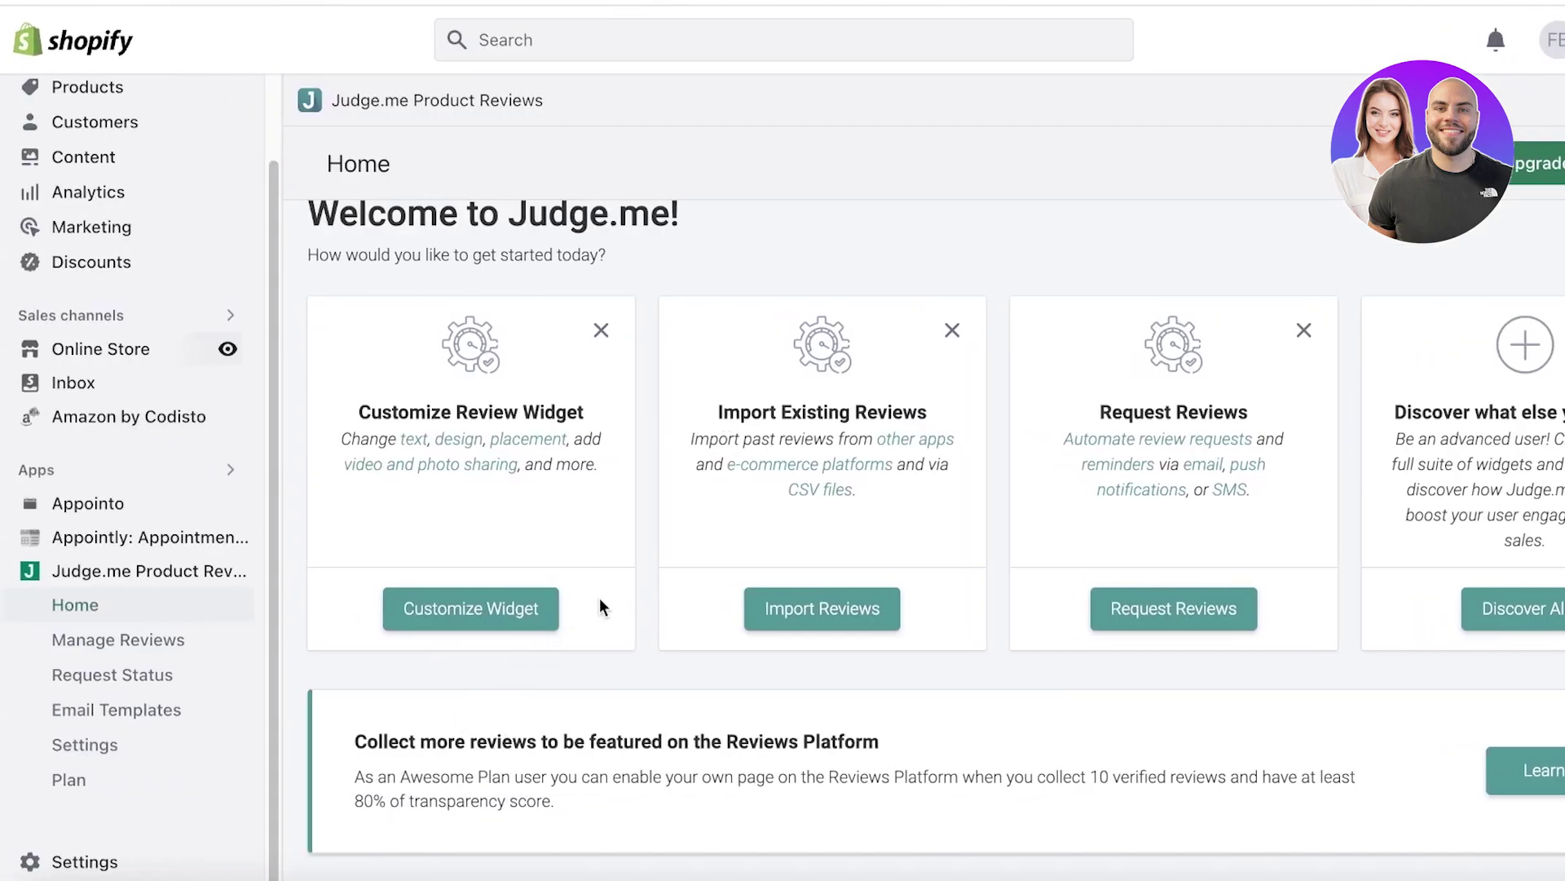
{"action": "left_click", "coordinate": [774, 613]}
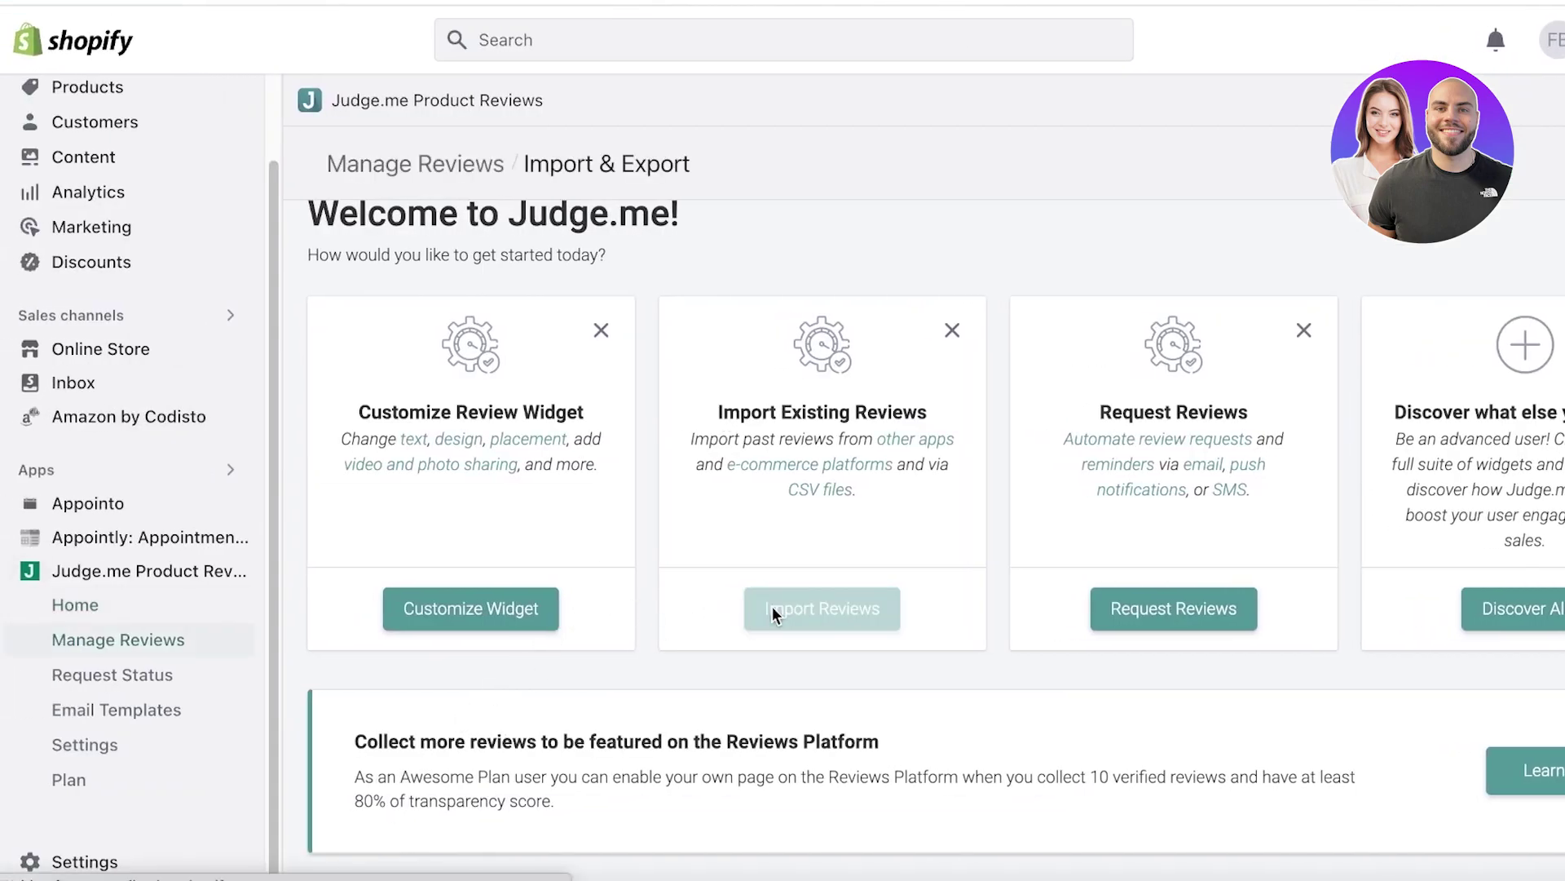
{"action": "scroll", "coordinate": [538, 495], "scroll_direction": "down", "scroll_amount": 4}
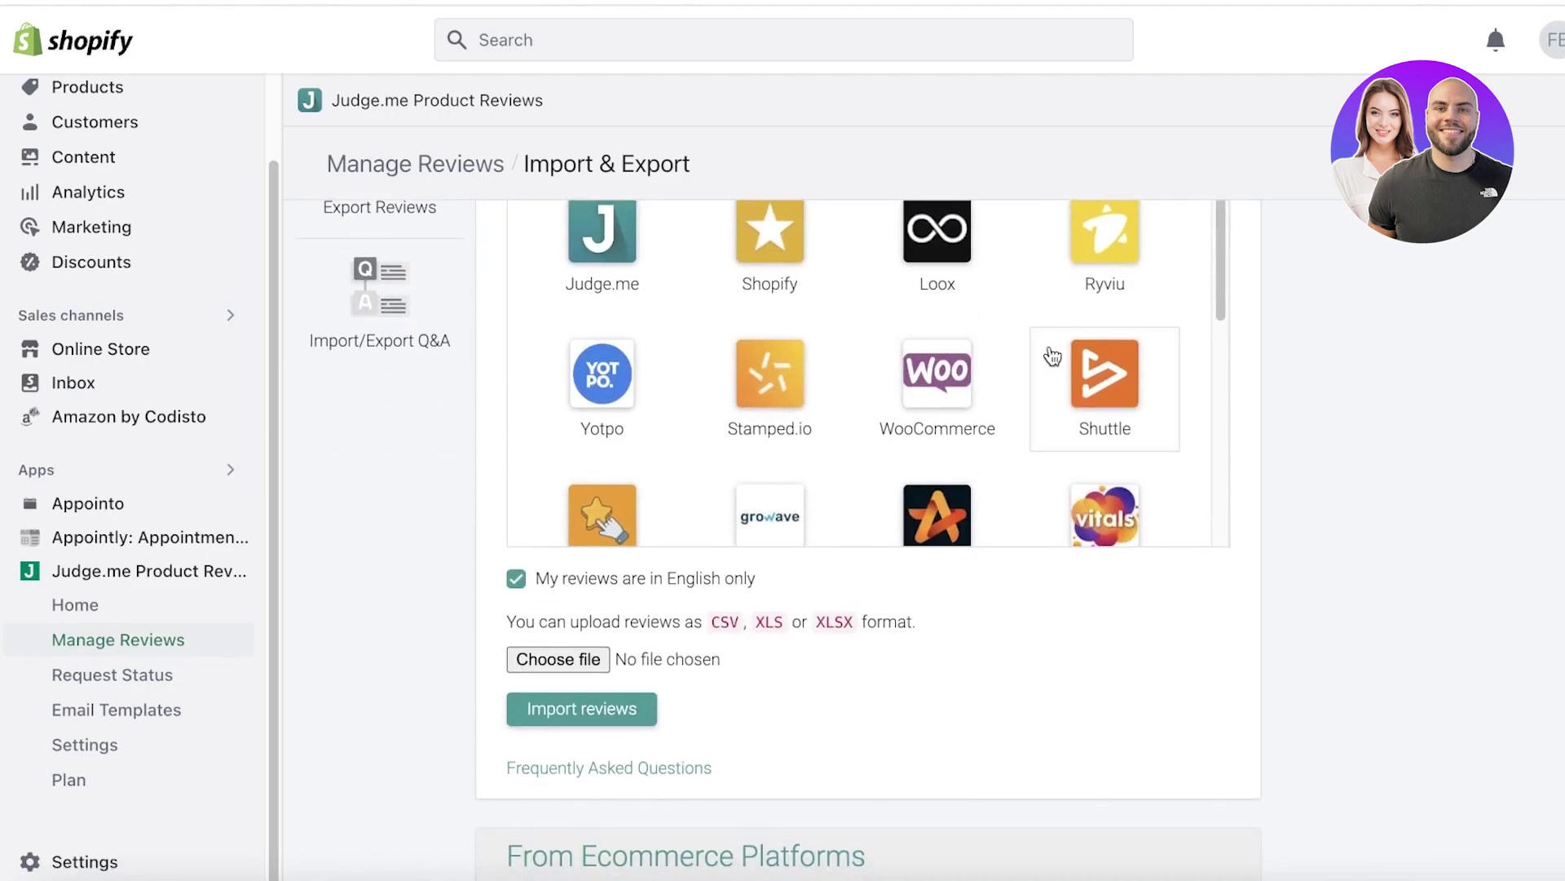
{"action": "scroll", "coordinate": [716, 361], "scroll_direction": "up", "scroll_amount": 4}
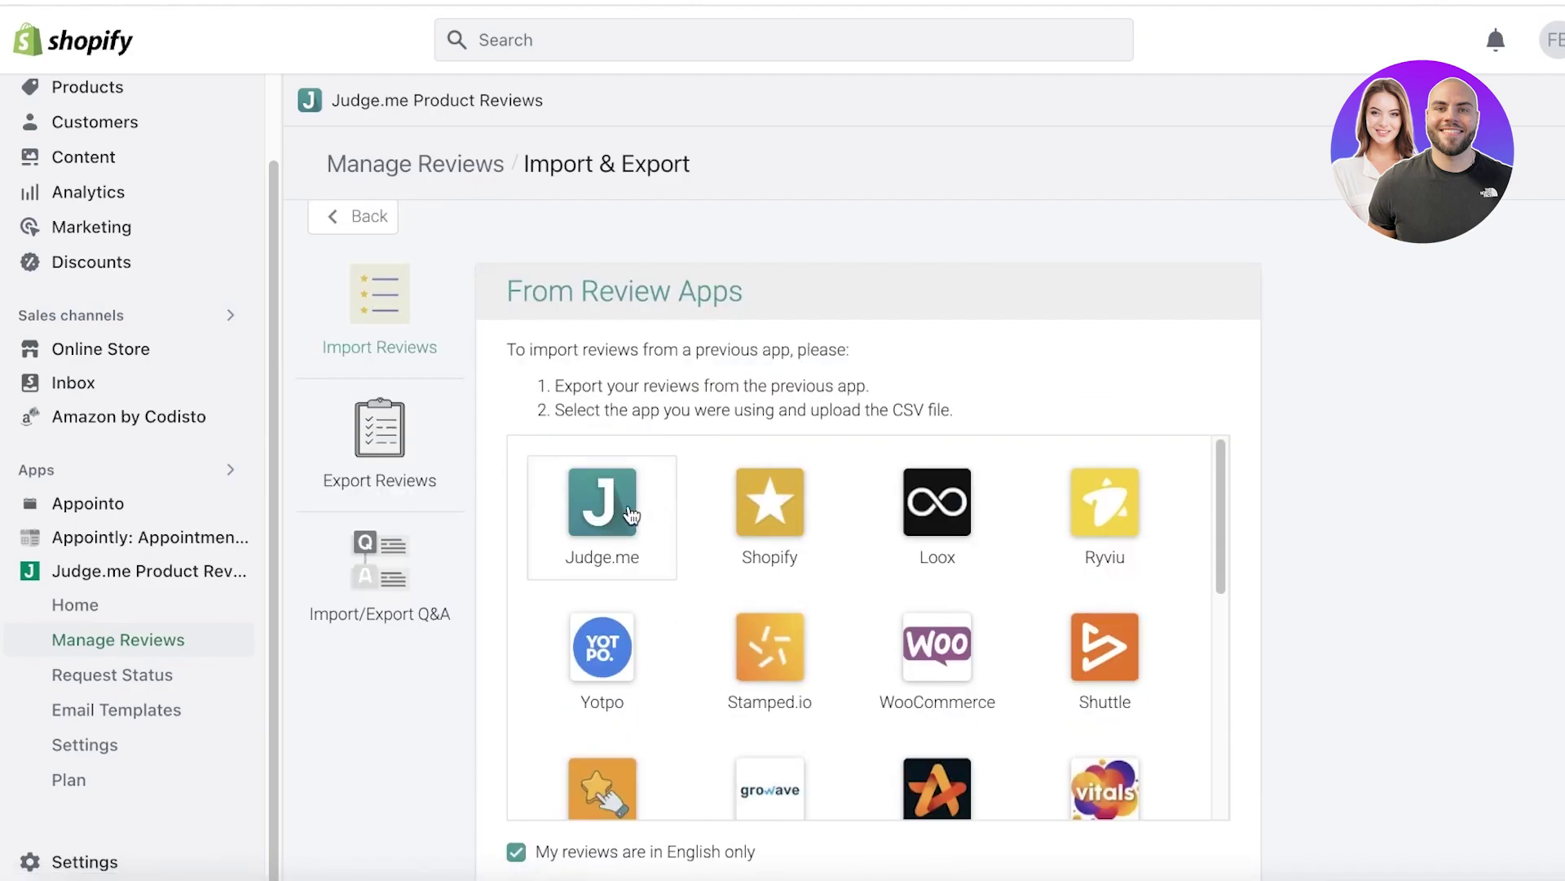
{"action": "scroll", "coordinate": [733, 432], "scroll_direction": "down", "scroll_amount": 5}
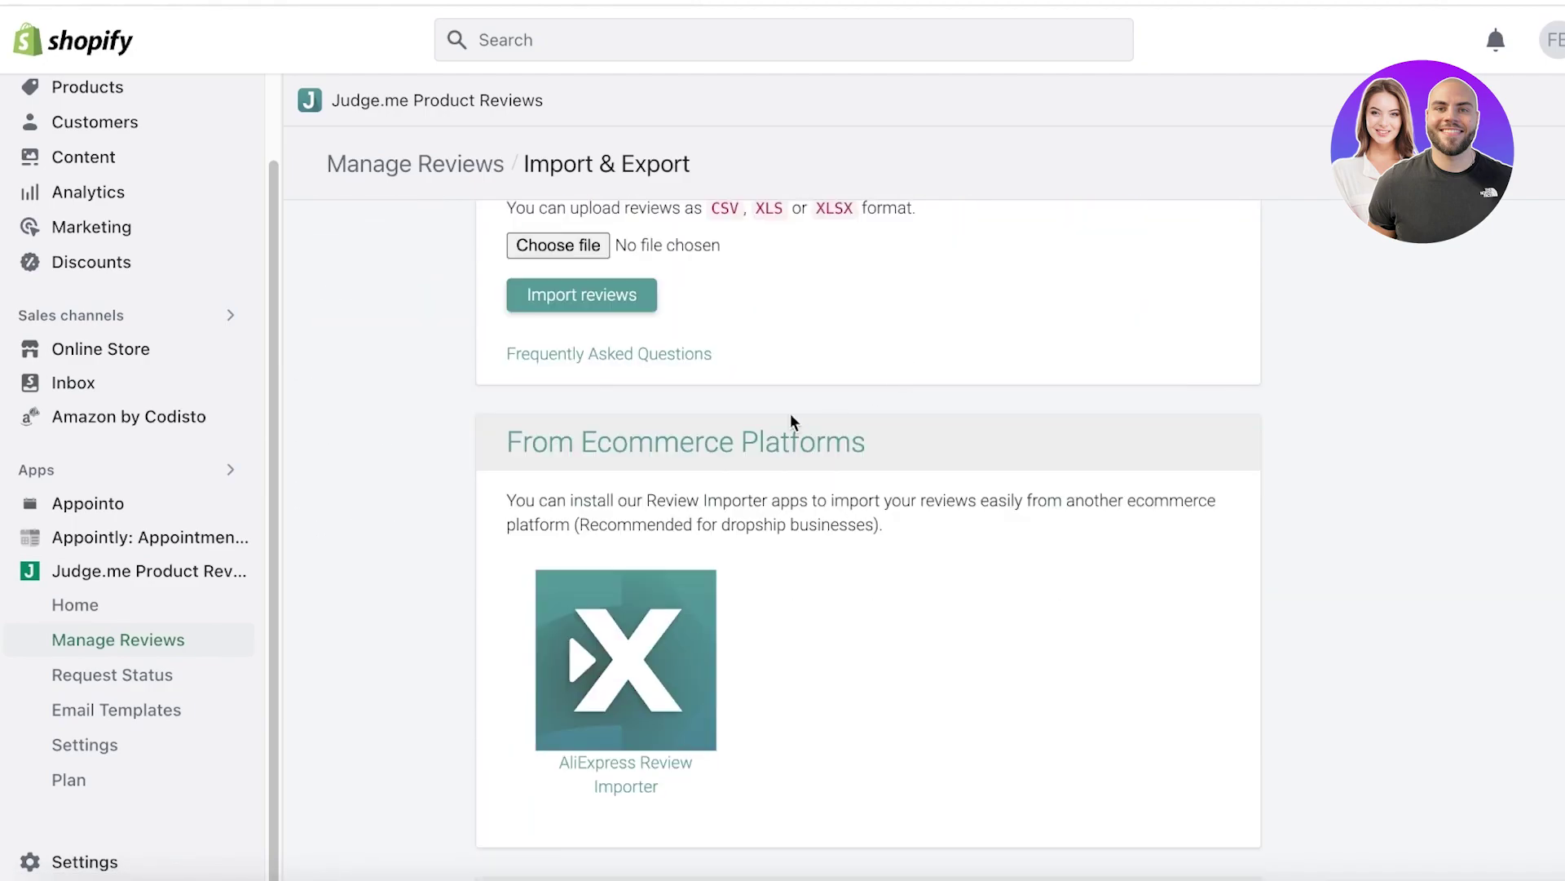
{"action": "left_click", "coordinate": [600, 295]}
{"action": "left_click", "coordinate": [986, 685]}
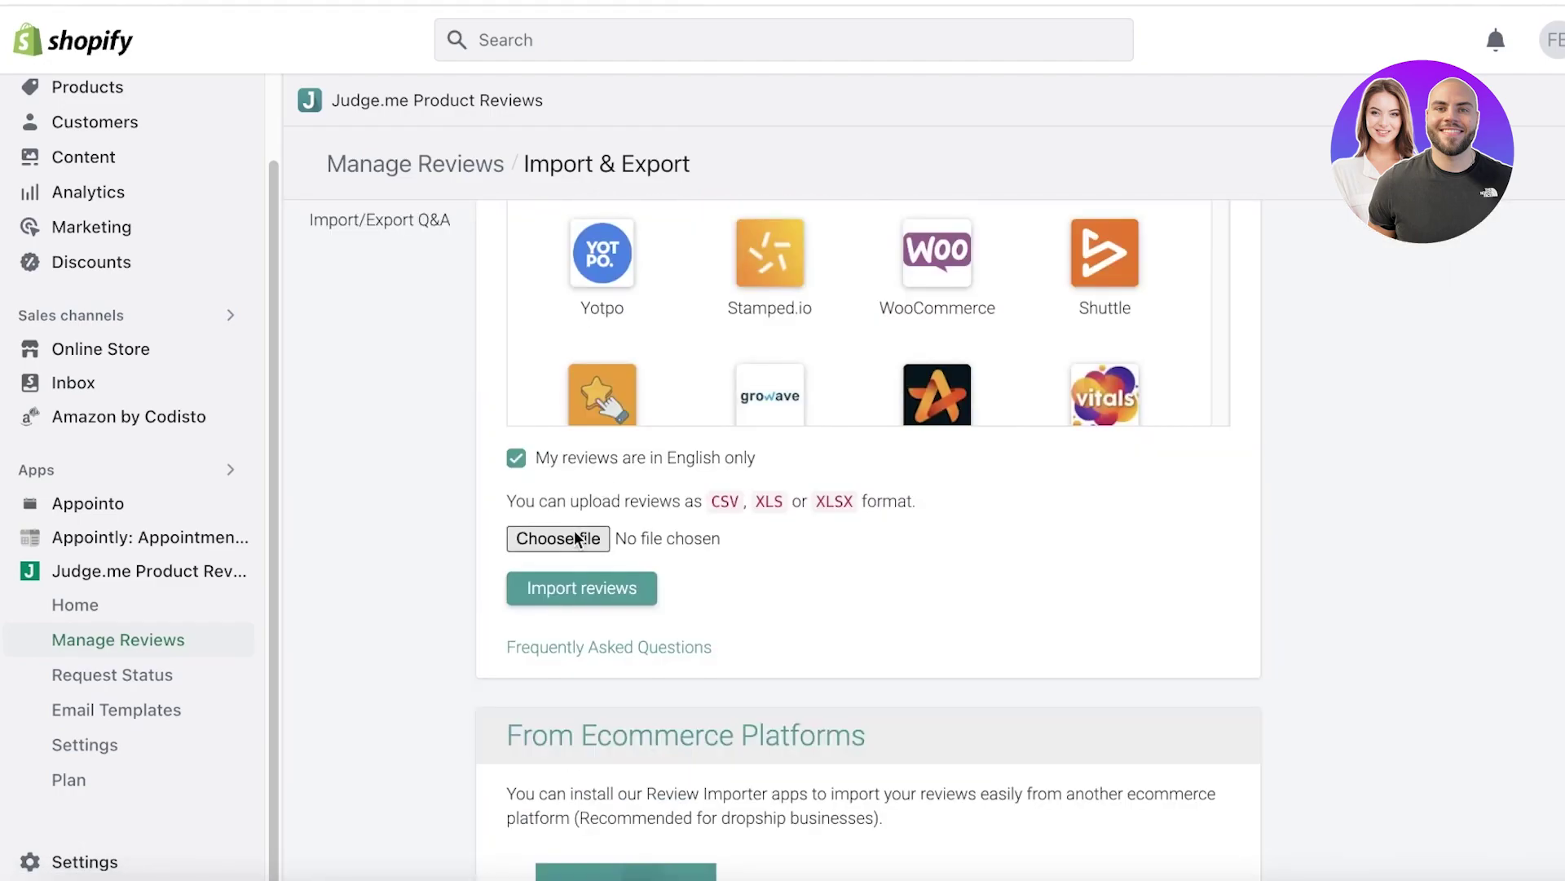
{"action": "left_click", "coordinate": [576, 538]}
{"action": "left_click", "coordinate": [1166, 665]}
{"action": "scroll", "coordinate": [591, 562], "scroll_direction": "down", "scroll_amount": 8}
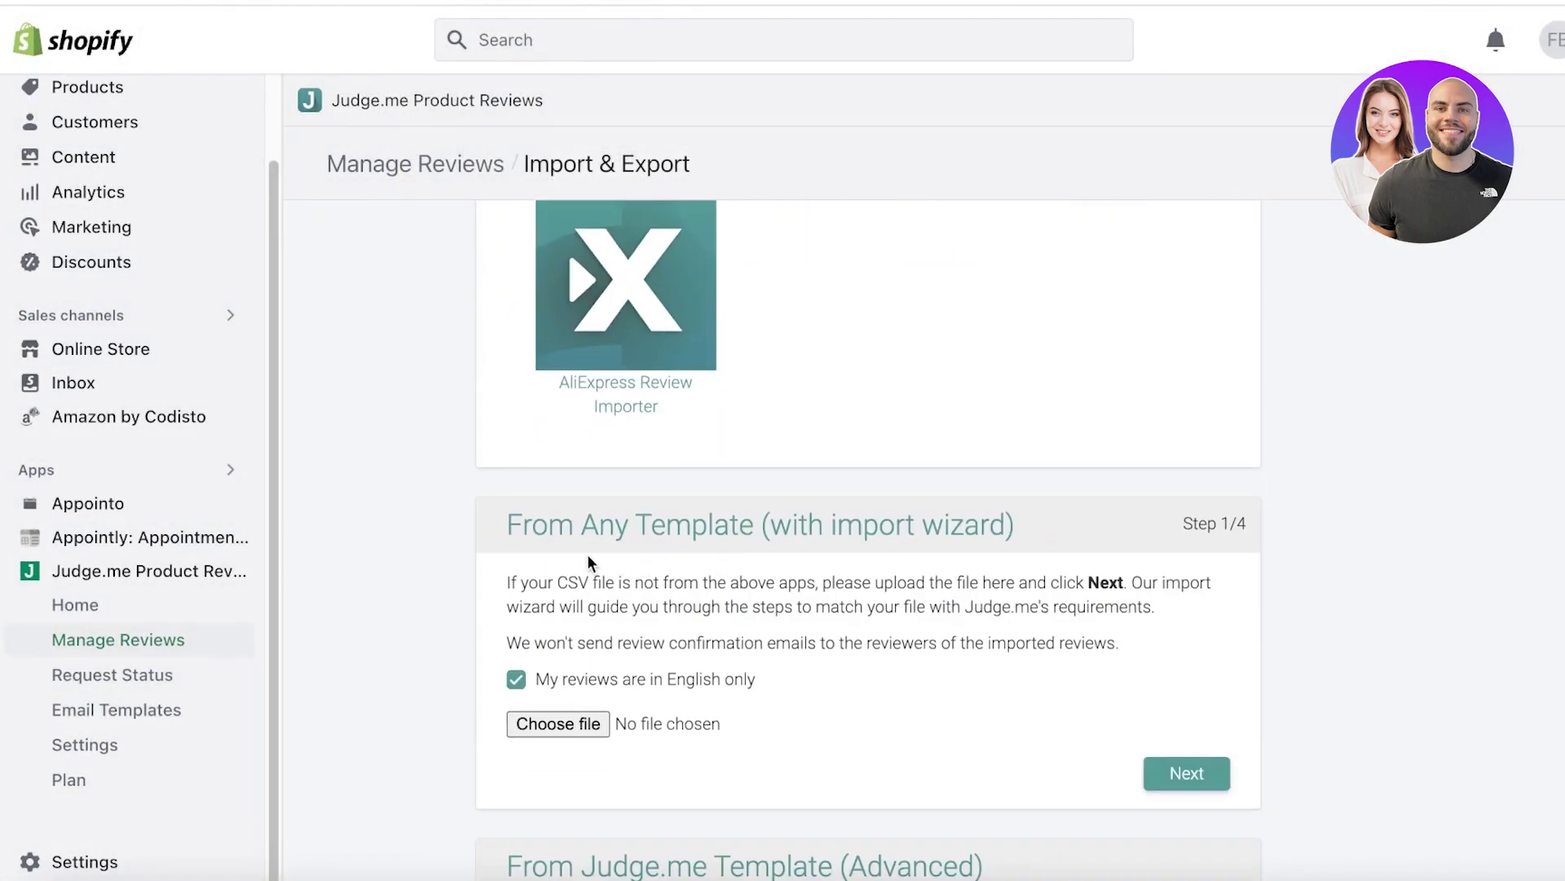
{"action": "scroll", "coordinate": [590, 559], "scroll_direction": "up", "scroll_amount": 4}
{"action": "scroll", "coordinate": [774, 408], "scroll_direction": "down", "scroll_amount": 5}
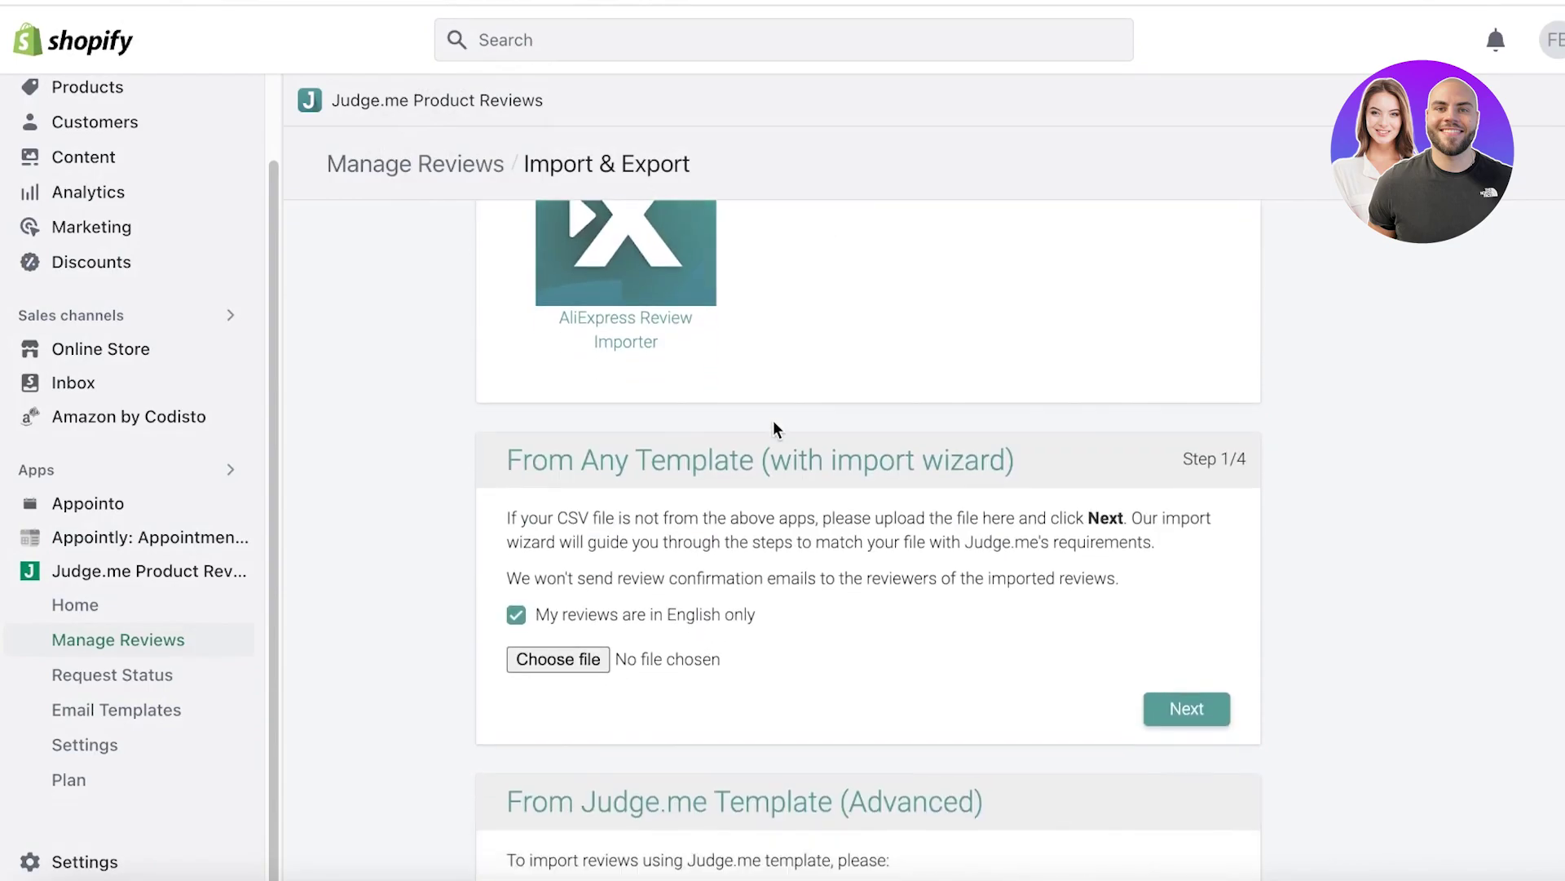
{"action": "scroll", "coordinate": [702, 311], "scroll_direction": "down", "scroll_amount": 5}
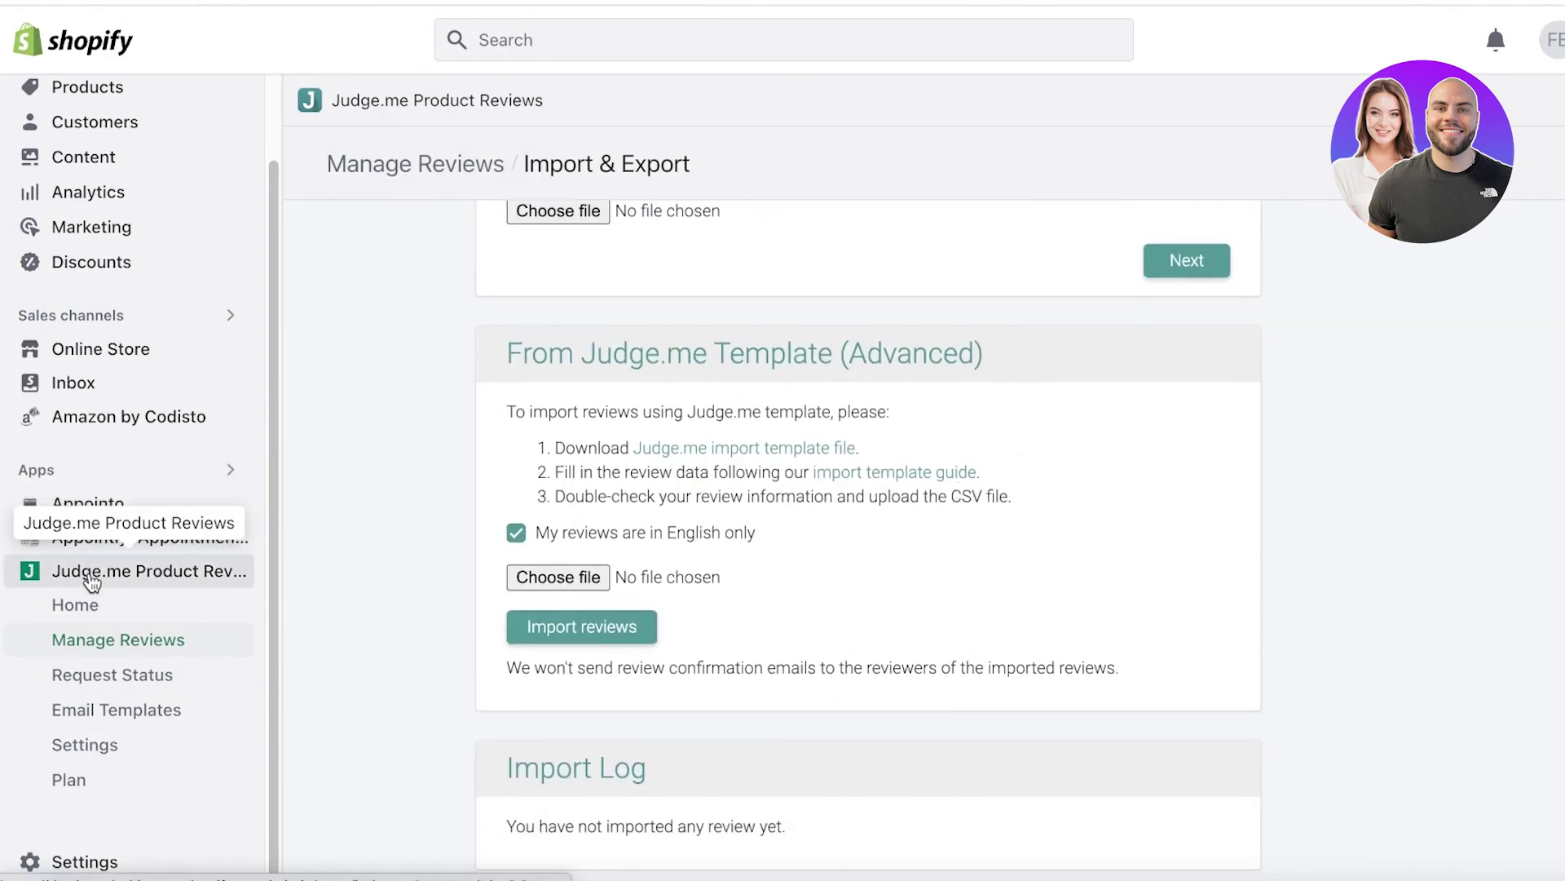
{"action": "left_click", "coordinate": [79, 604]}
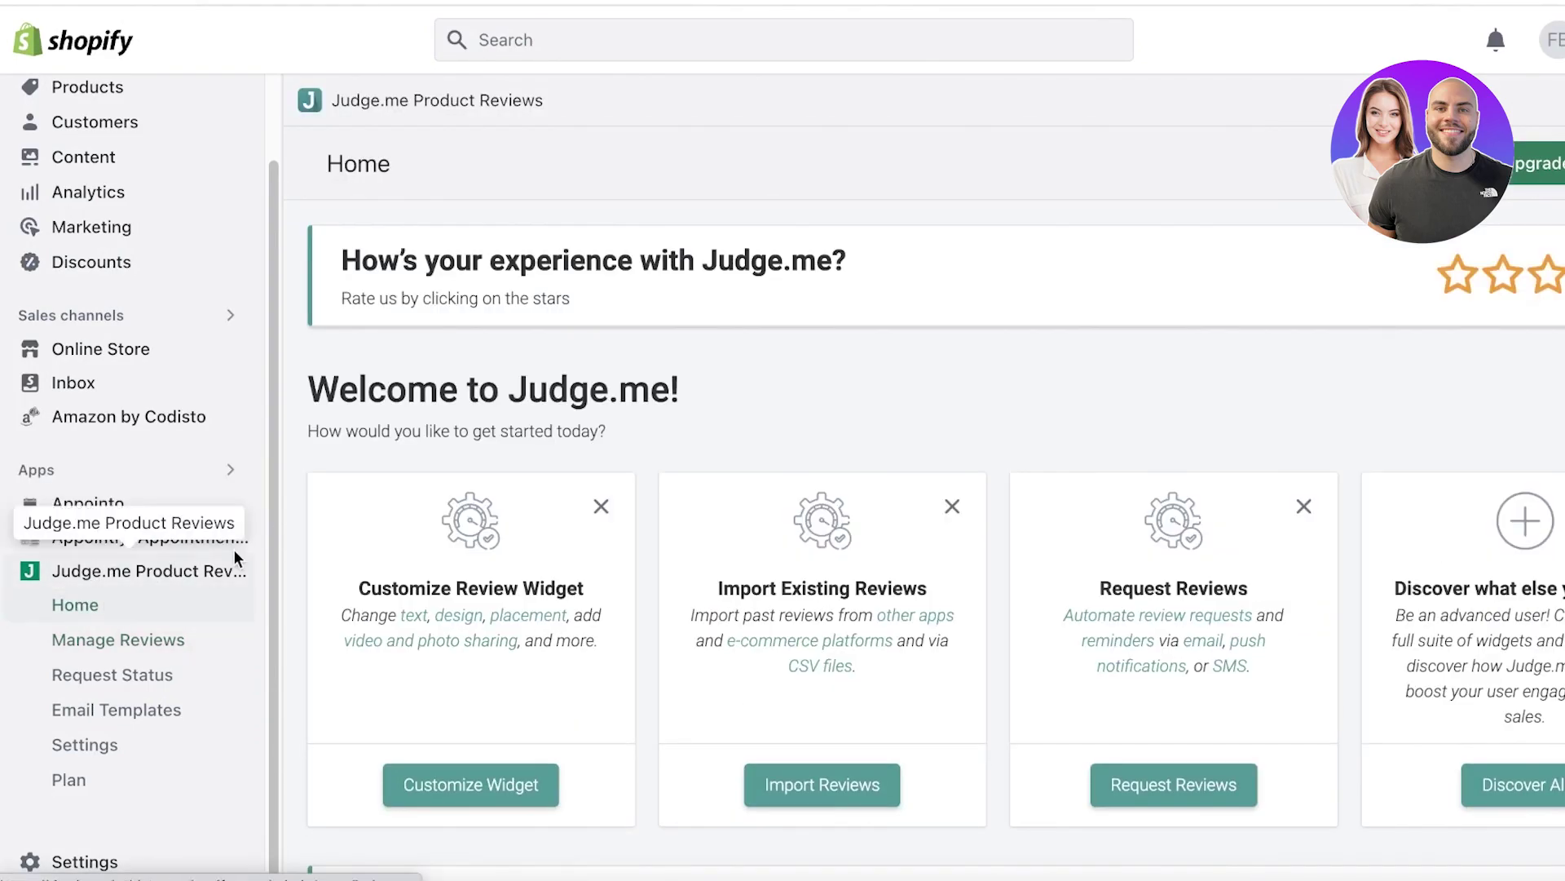
In Customize Widget, turn on the secondary colour (#edf5f5) for the review widget.
{"action": "scroll", "coordinate": [494, 640], "scroll_direction": "down", "scroll_amount": 3}
{"action": "left_click", "coordinate": [497, 538]}
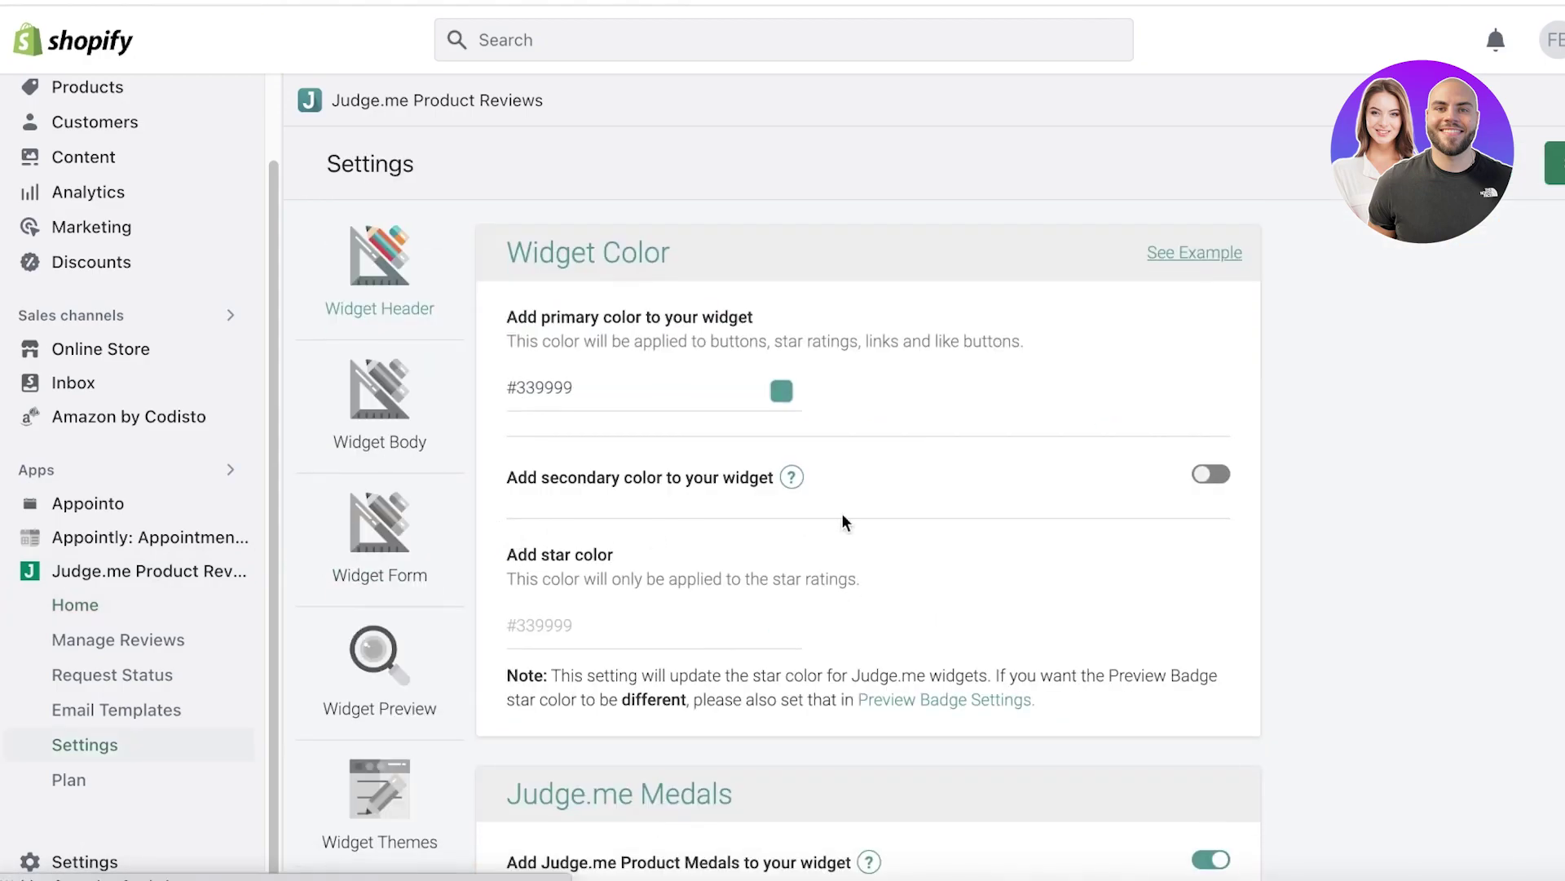
{"action": "left_click", "coordinate": [1210, 475]}
{"action": "scroll", "coordinate": [759, 489], "scroll_direction": "down", "scroll_amount": 2}
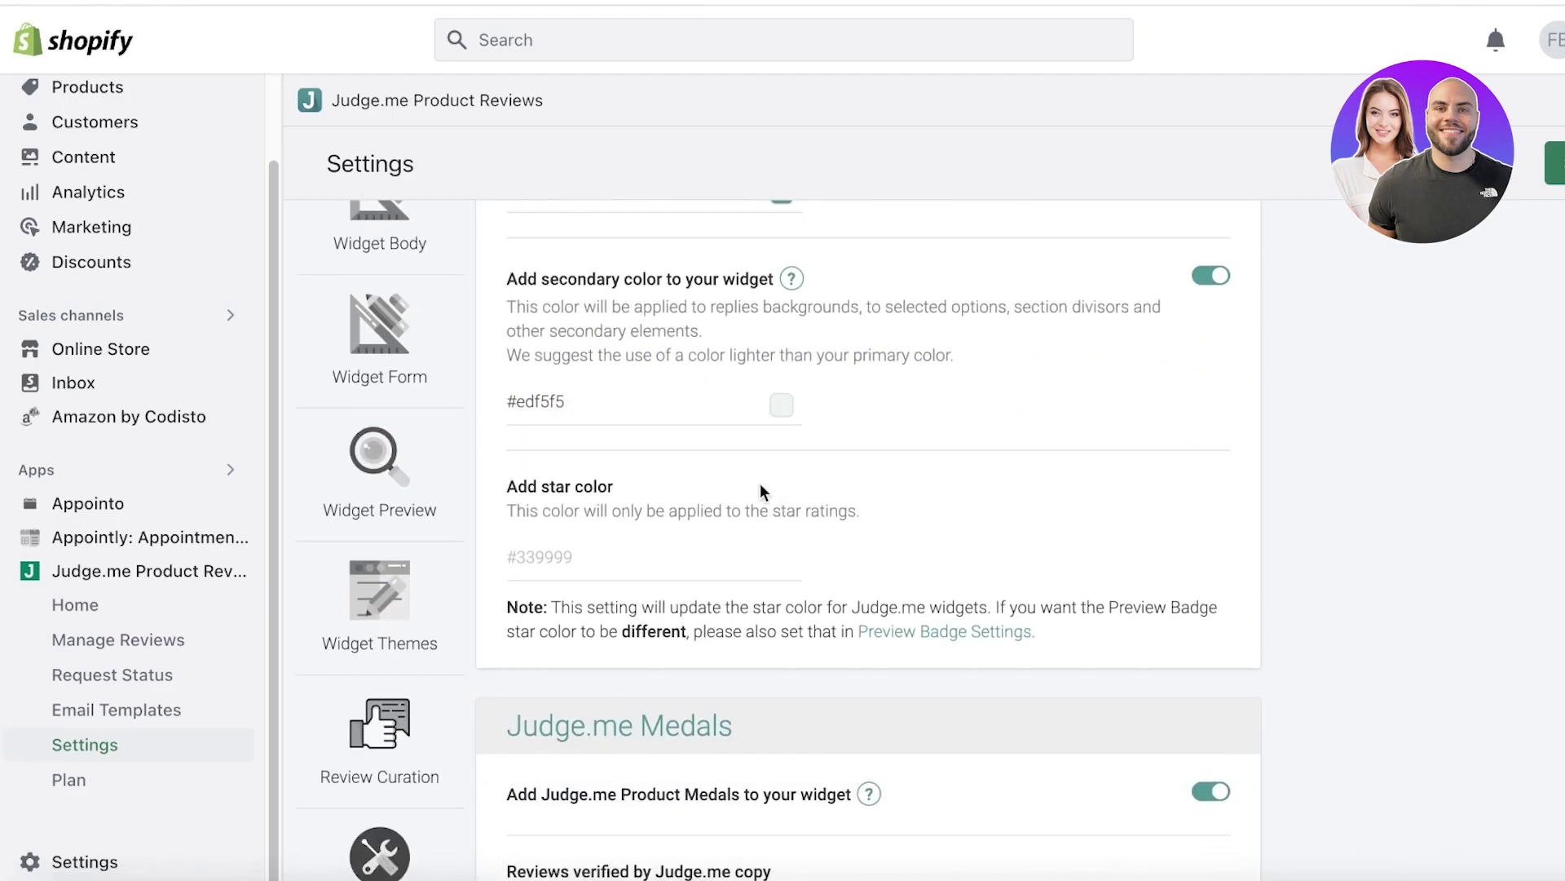
{"action": "scroll", "coordinate": [713, 563], "scroll_direction": "down", "scroll_amount": 10}
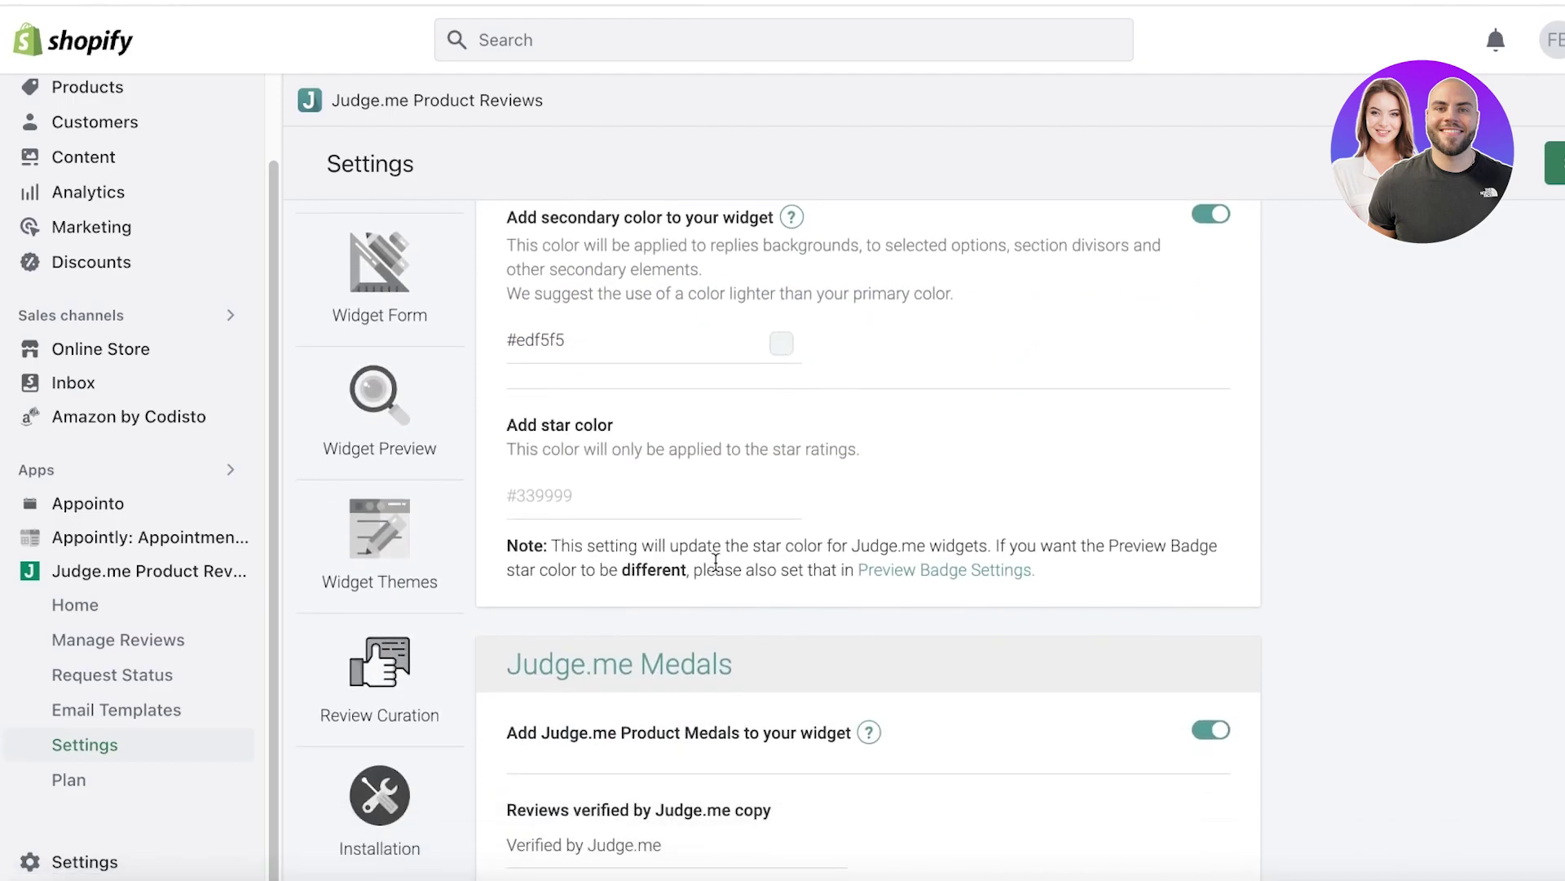
{"action": "scroll", "coordinate": [969, 534], "scroll_direction": "down", "scroll_amount": 5}
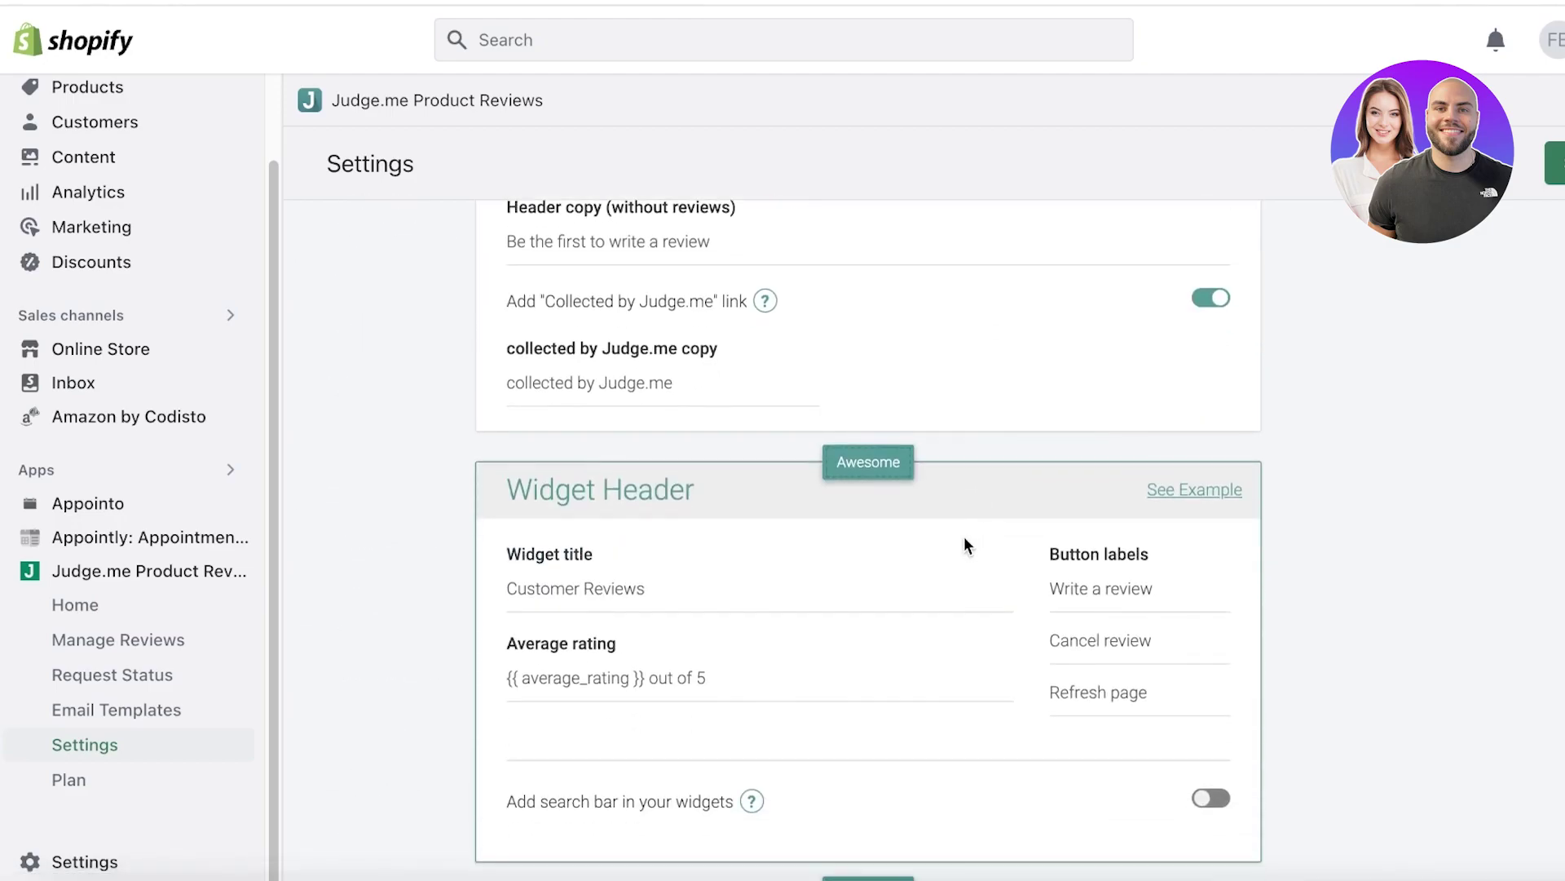
{"action": "scroll", "coordinate": [756, 547], "scroll_direction": "down", "scroll_amount": 8}
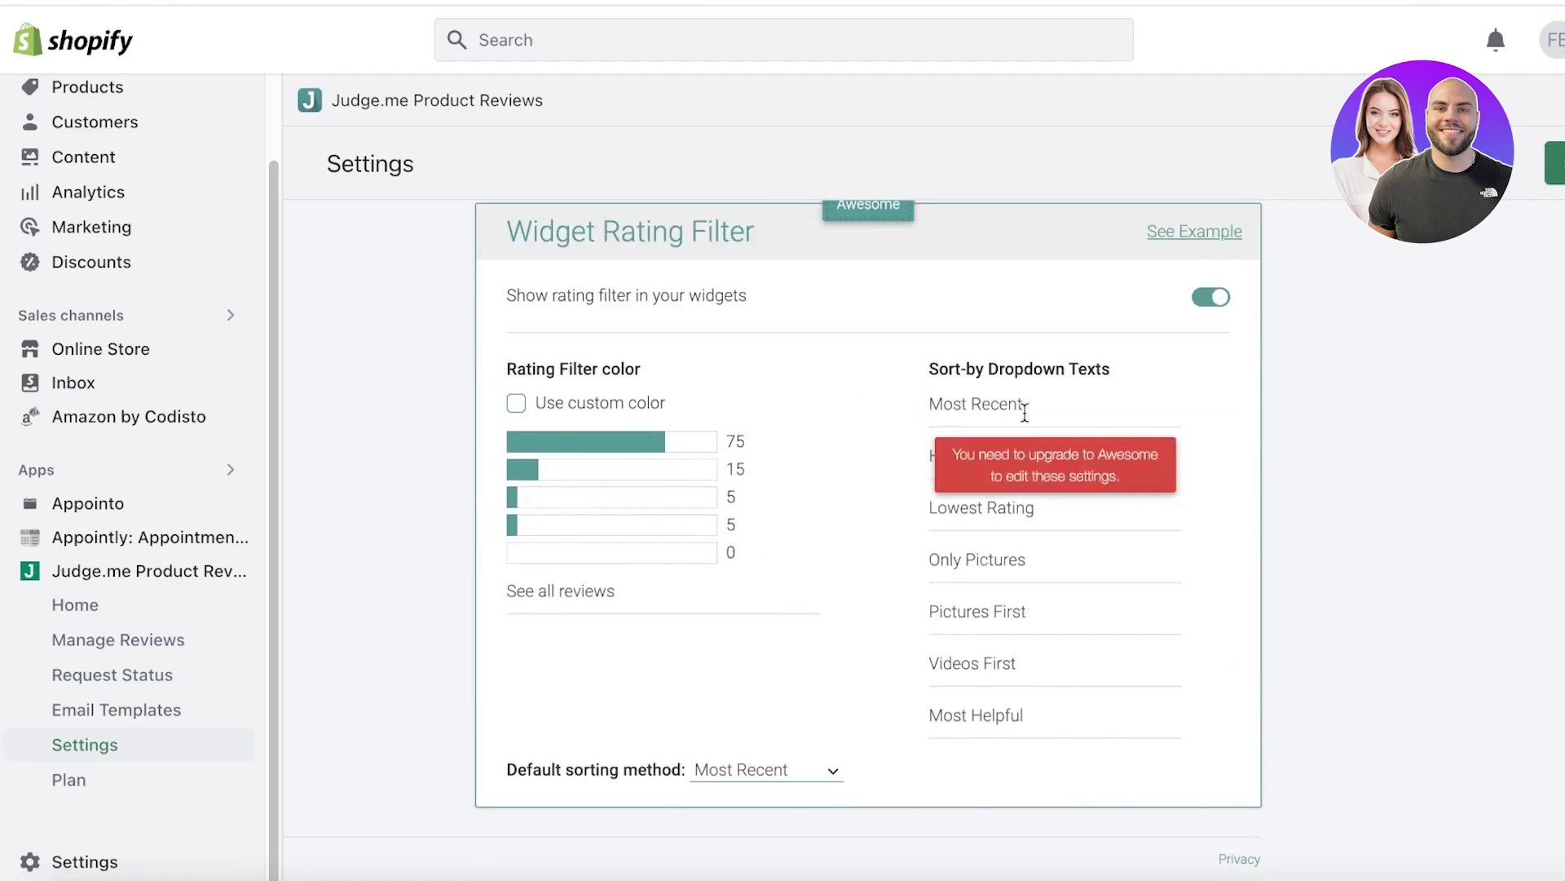
{"action": "scroll", "coordinate": [673, 489], "scroll_direction": "up", "scroll_amount": 10}
{"action": "scroll", "coordinate": [672, 489], "scroll_direction": "up", "scroll_amount": 15}
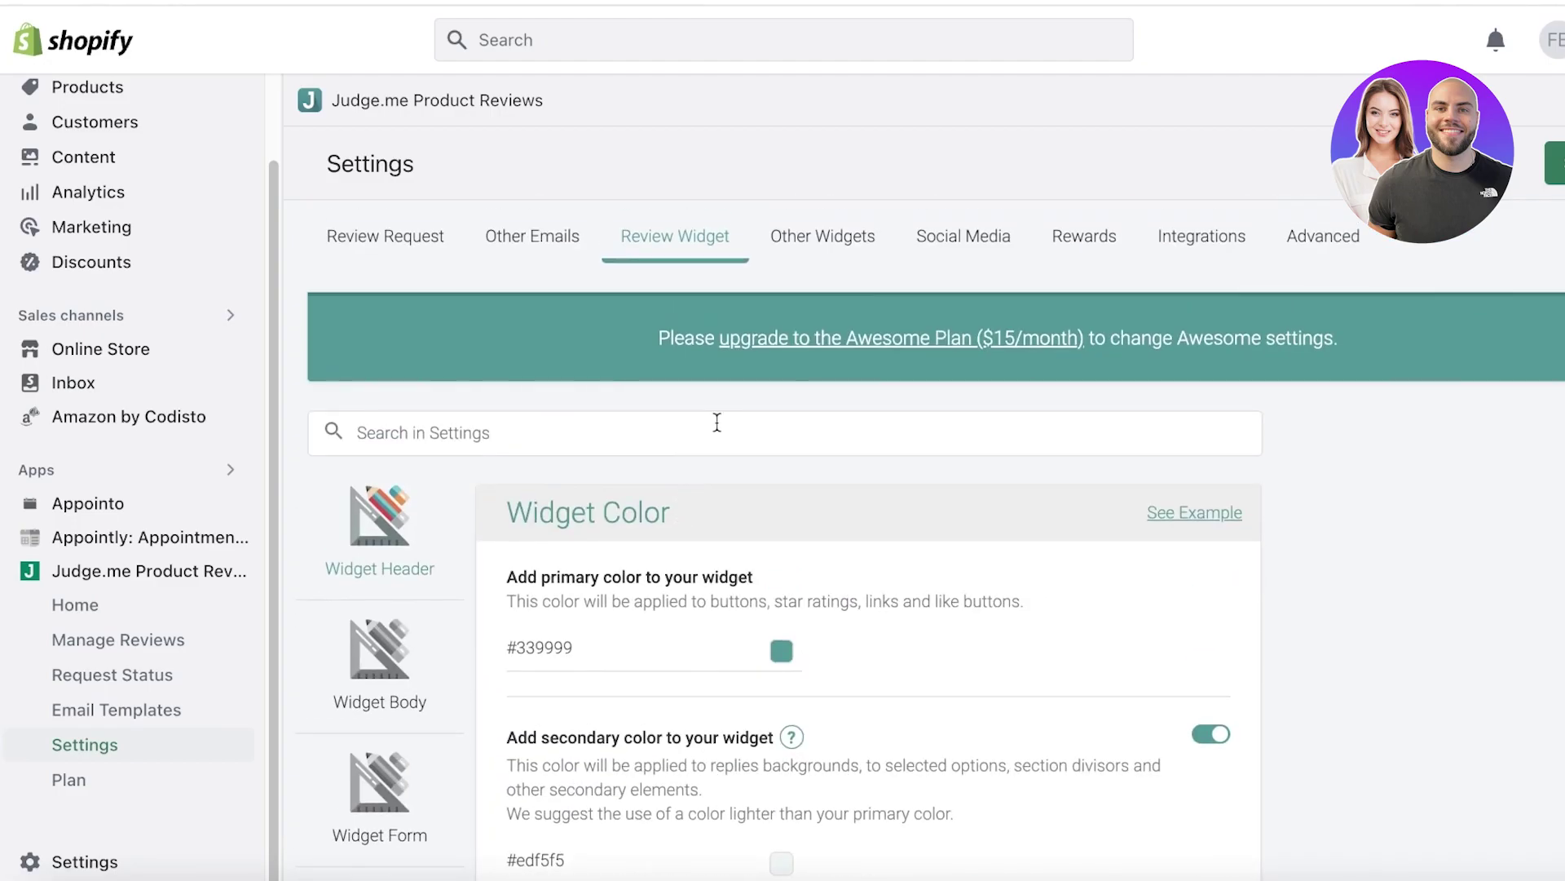
{"action": "scroll", "coordinate": [716, 423], "scroll_direction": "down", "scroll_amount": 3}
Set the widget's primary colour to pink #ed7dc3.
{"action": "left_click", "coordinate": [720, 419]}
{"action": "left_click", "coordinate": [634, 503]}
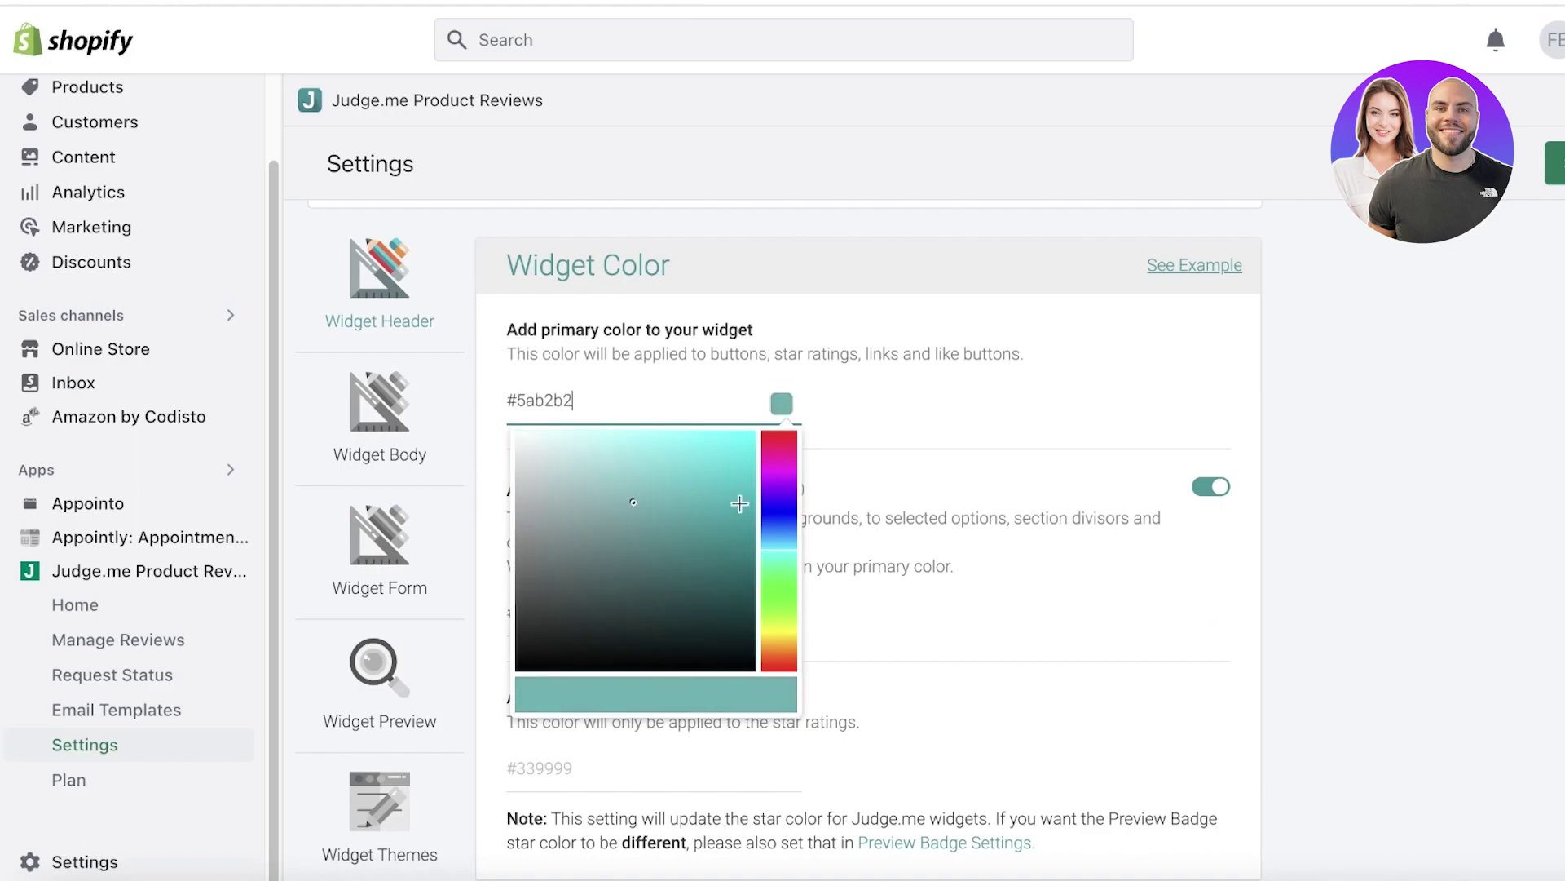
{"action": "left_click", "coordinate": [780, 456]}
{"action": "left_click", "coordinate": [627, 444]}
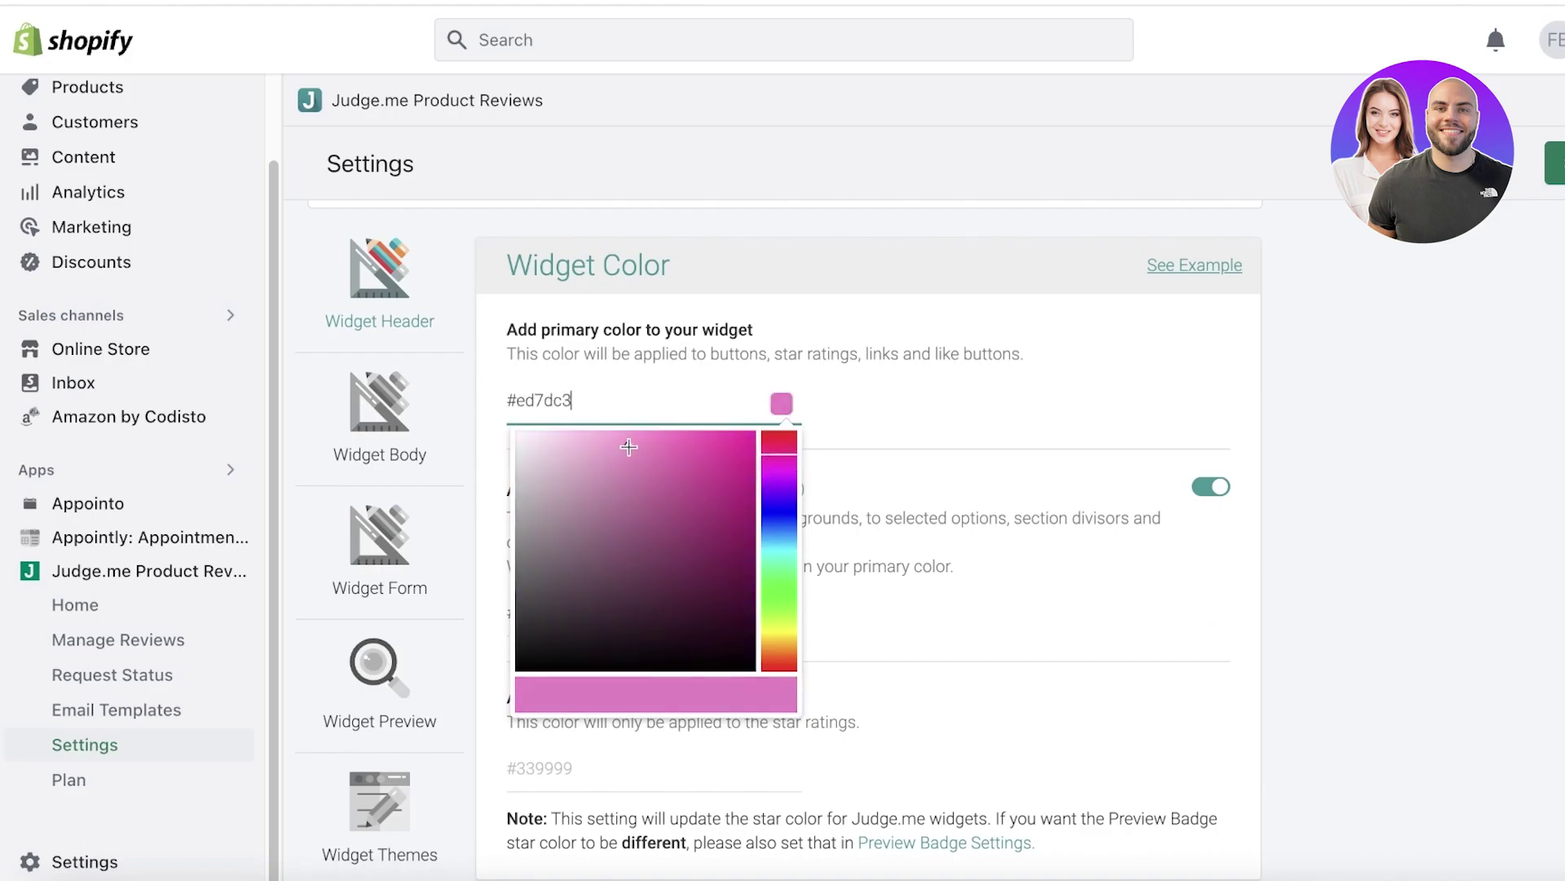
{"action": "left_click", "coordinate": [960, 435]}
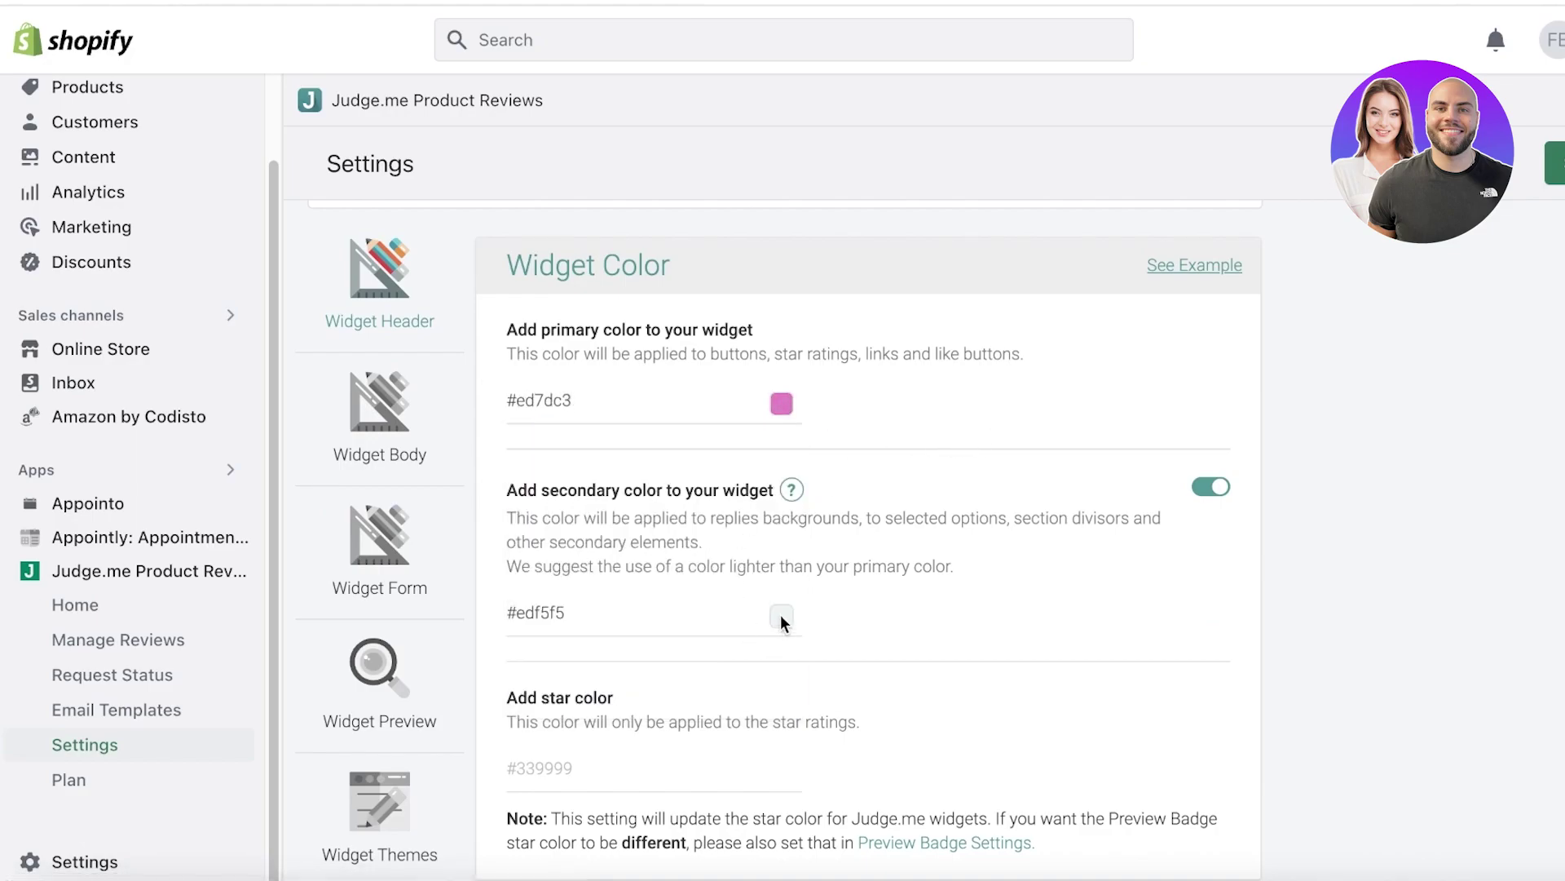
Set the review star colour to orange #ffb201.
{"action": "scroll", "coordinate": [702, 532], "scroll_direction": "down", "scroll_amount": 1}
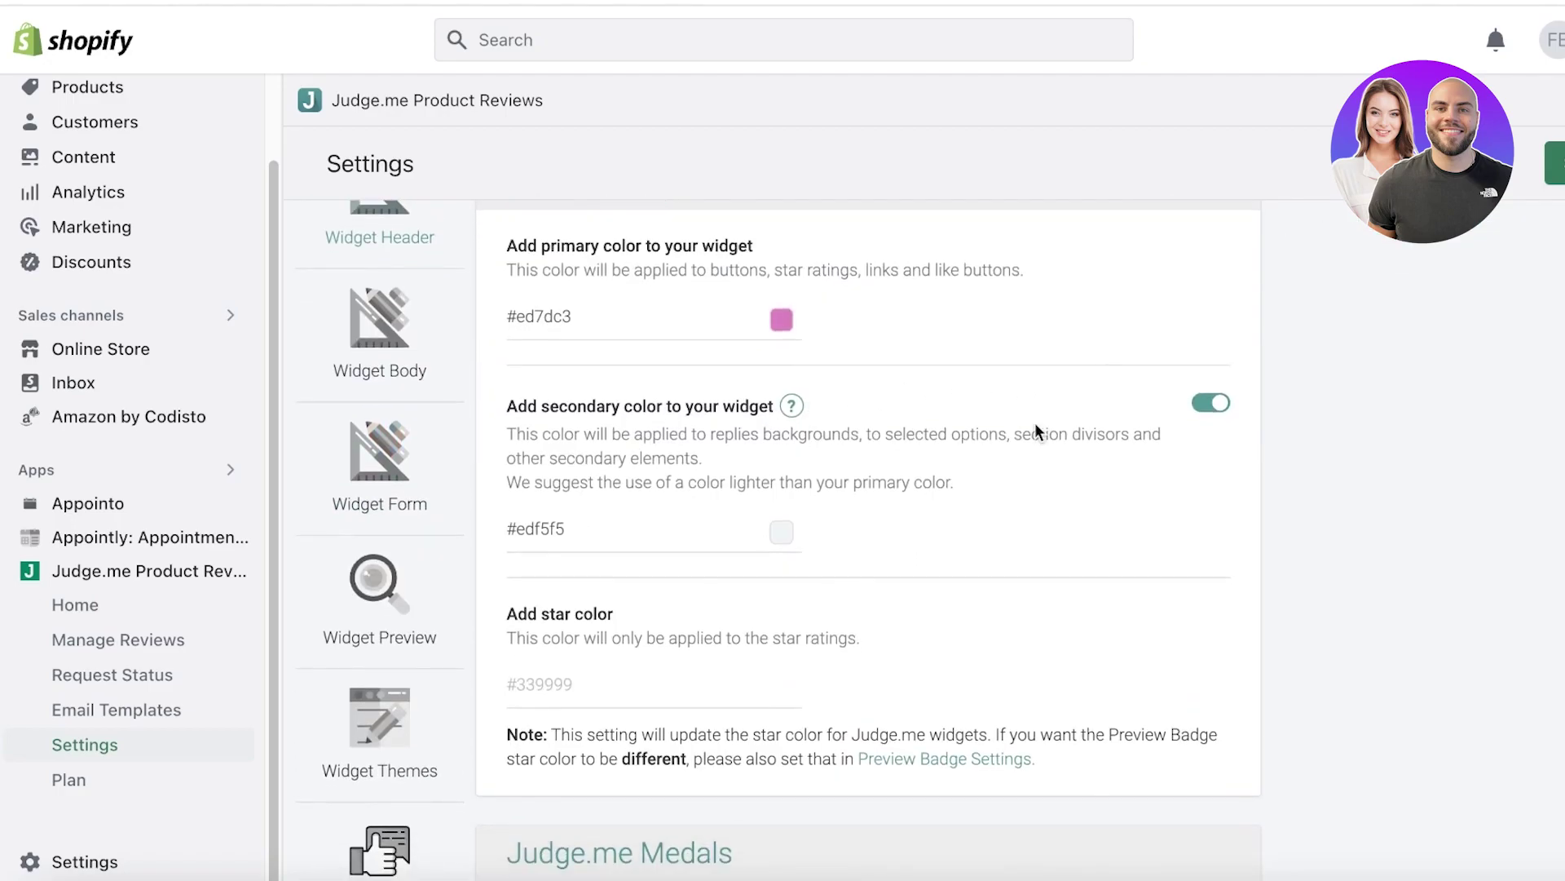
{"action": "left_click", "coordinate": [571, 690]}
{"action": "left_click", "coordinate": [693, 832]}
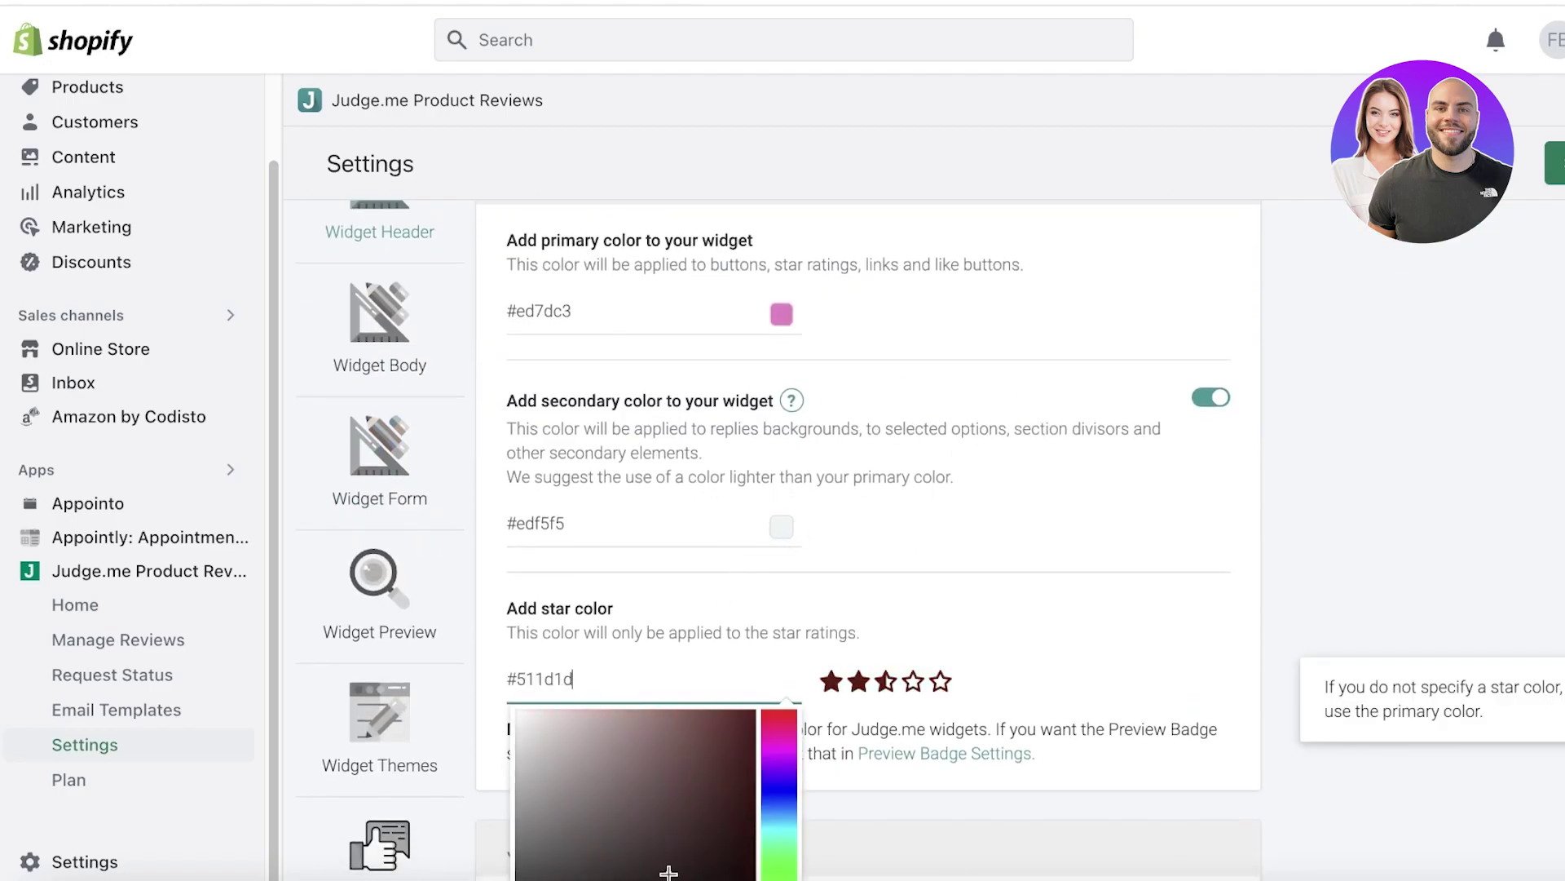
{"action": "left_click_drag", "start_coordinate": [771, 823], "coordinate": [783, 816]}
{"action": "scroll", "coordinate": [881, 691], "scroll_direction": "down", "scroll_amount": 2}
{"action": "left_click", "coordinate": [779, 758]}
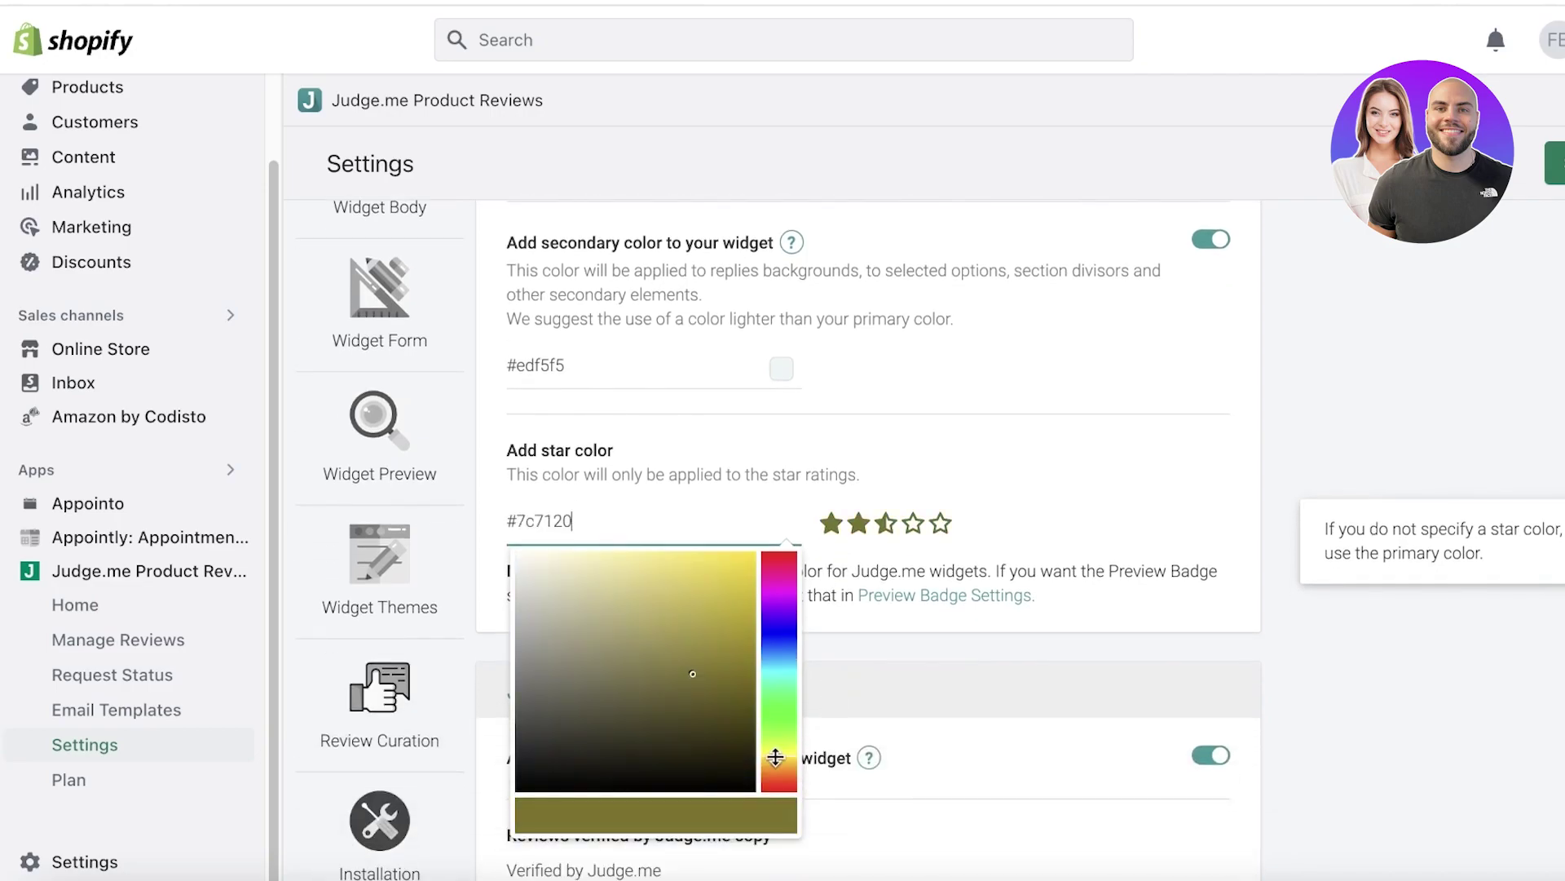
{"action": "left_click_drag", "start_coordinate": [681, 574], "coordinate": [737, 551]}
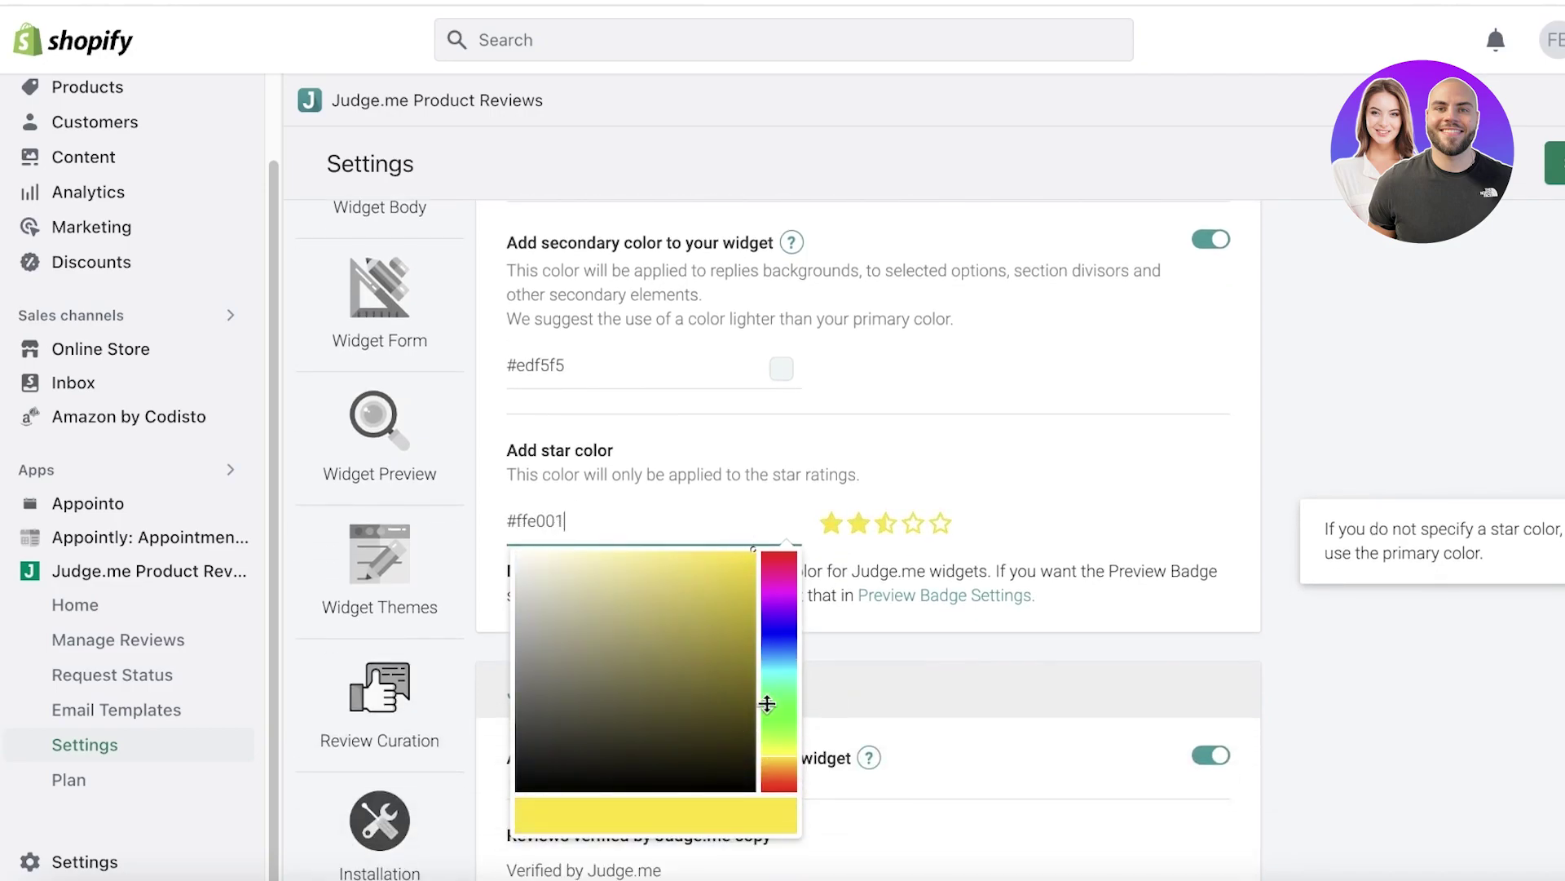
{"action": "left_click_drag", "start_coordinate": [767, 703], "coordinate": [777, 764]}
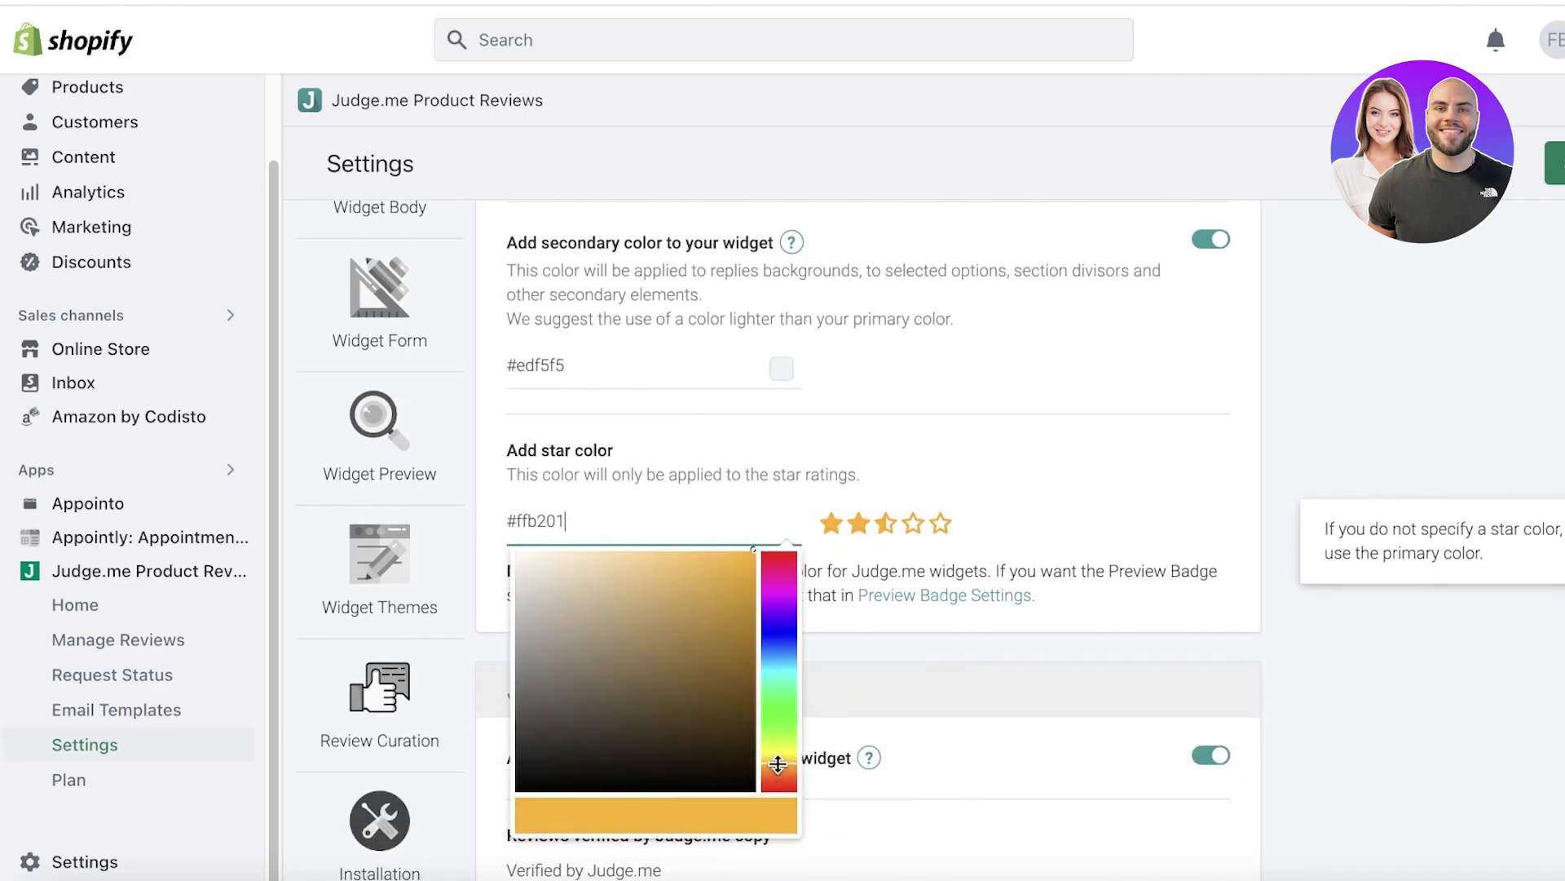
{"action": "left_click", "coordinate": [1052, 544]}
{"action": "scroll", "coordinate": [1053, 544], "scroll_direction": "down", "scroll_amount": 3}
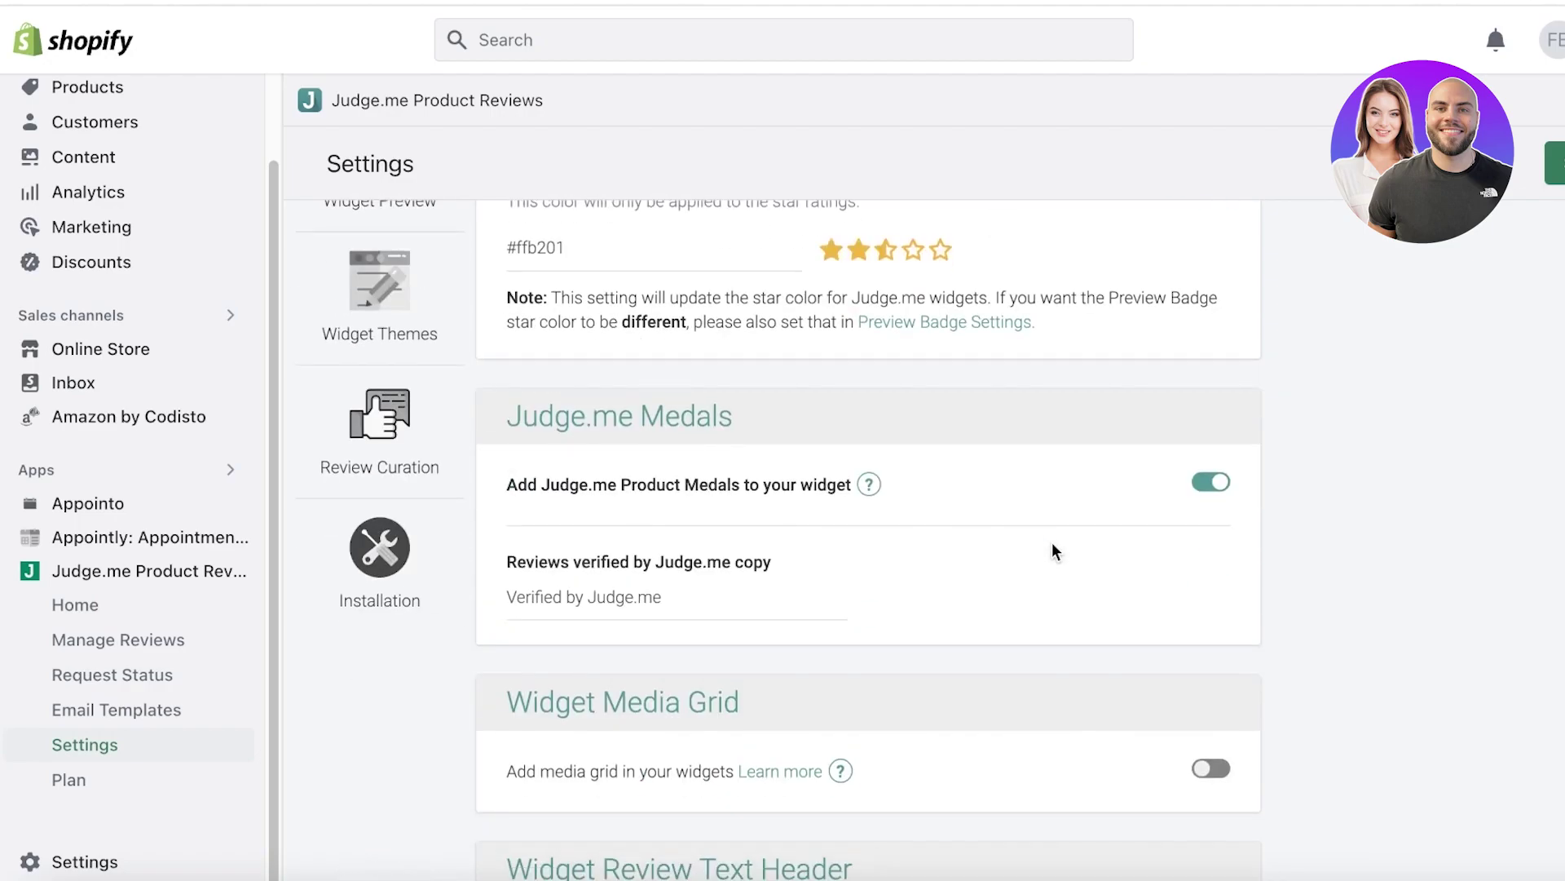
Scroll through the storefront's Red White Top product page, priced Rs.21,155.69 PKR.
{"action": "scroll", "coordinate": [522, 555], "scroll_direction": "down", "scroll_amount": 6}
{"action": "scroll", "coordinate": [807, 424], "scroll_direction": "down", "scroll_amount": 3}
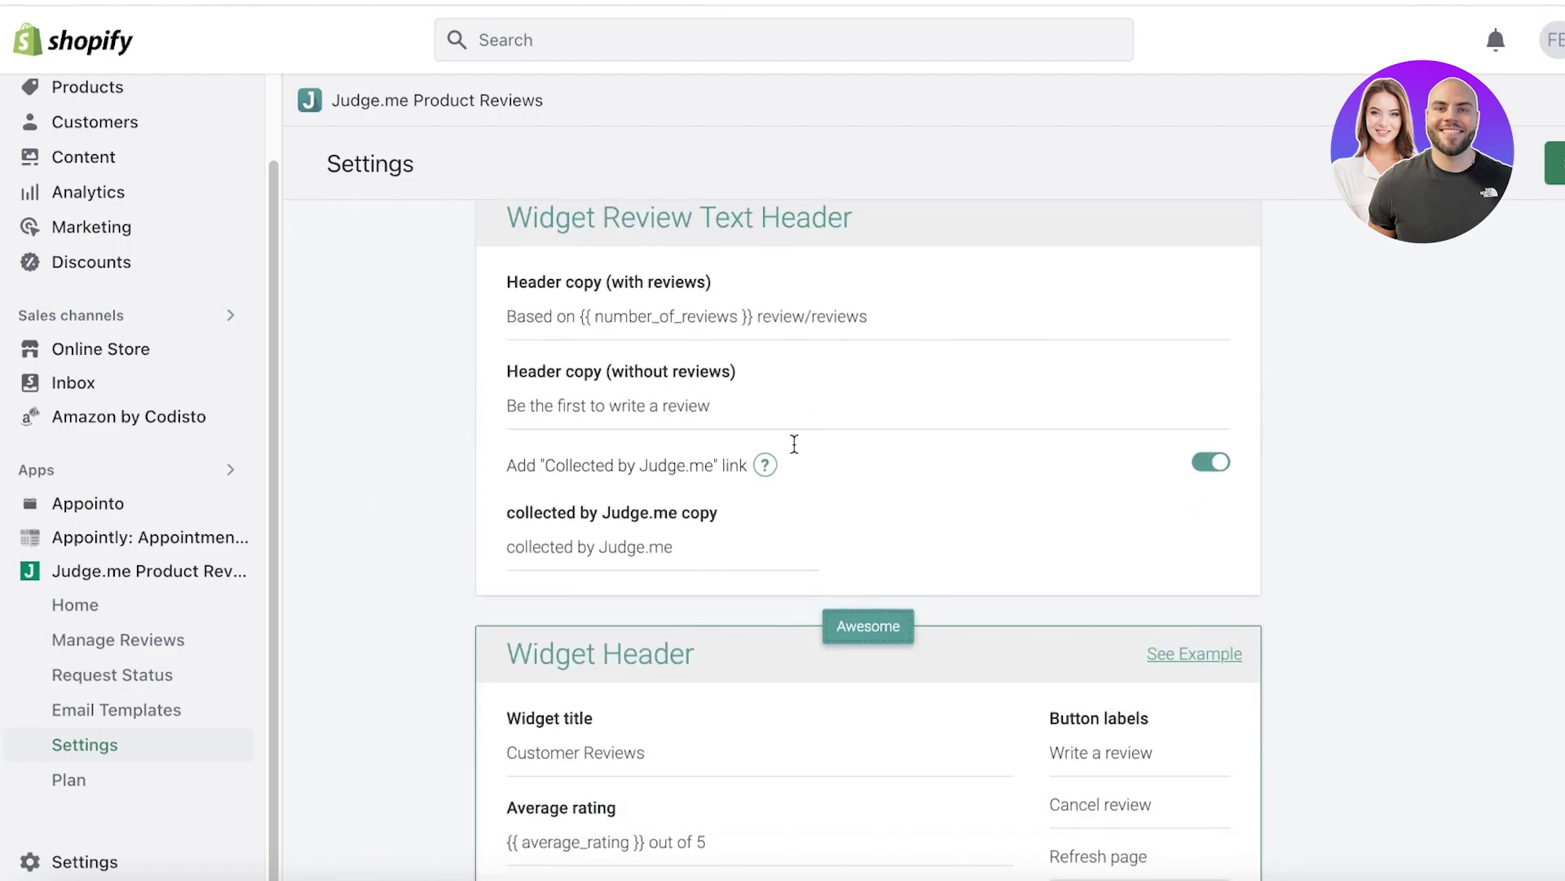
{"action": "mouse_move", "coordinate": [840, 635]}
{"action": "scroll", "coordinate": [857, 463], "scroll_direction": "down", "scroll_amount": 10}
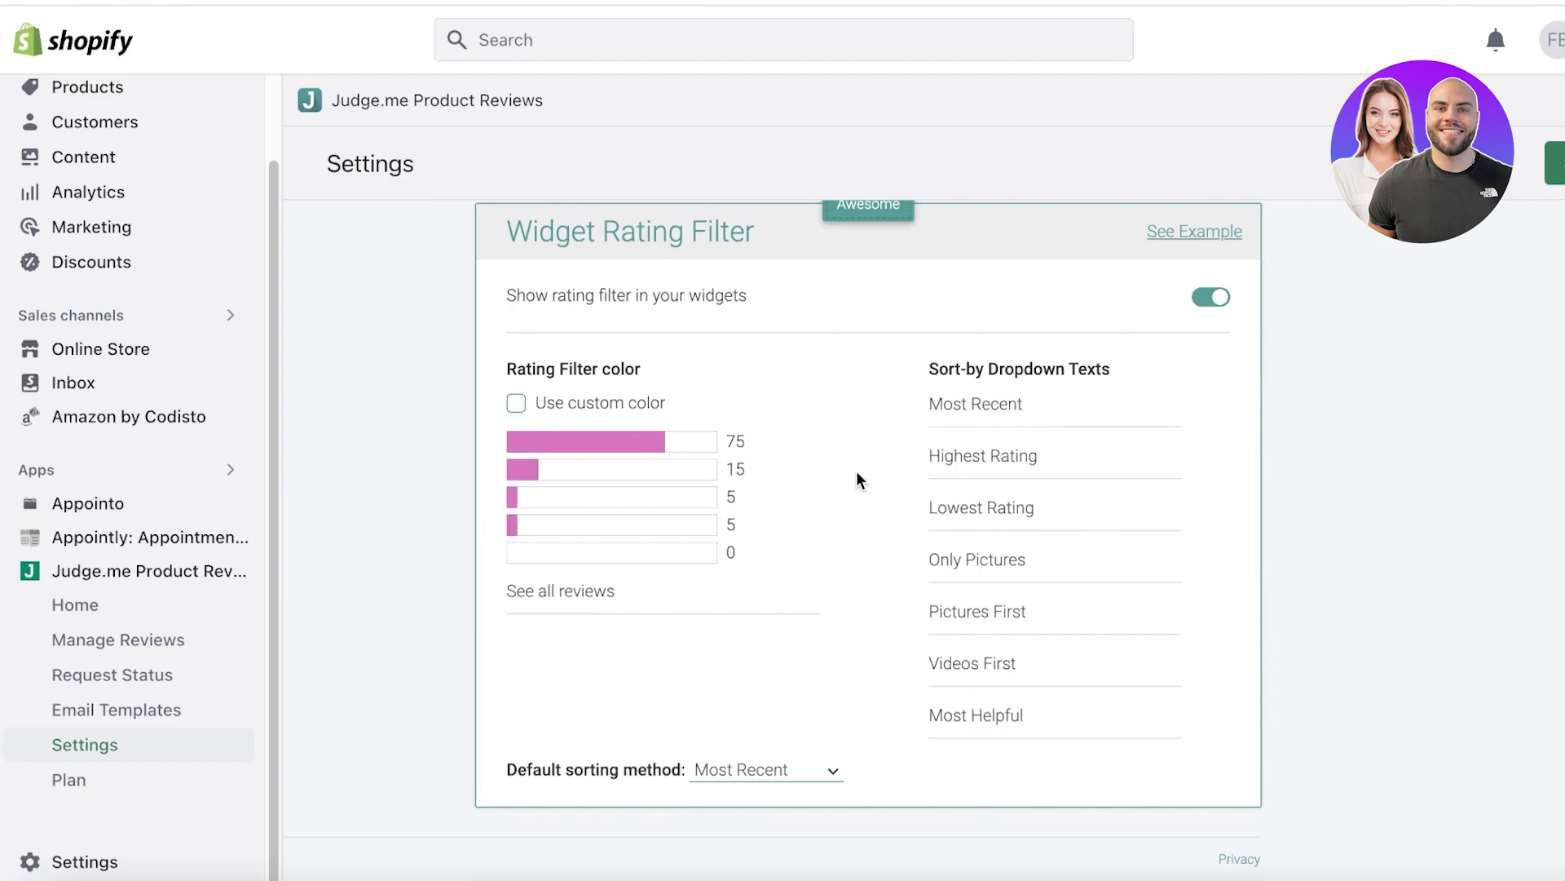
{"action": "scroll", "coordinate": [1314, 445], "scroll_direction": "up", "scroll_amount": 20}
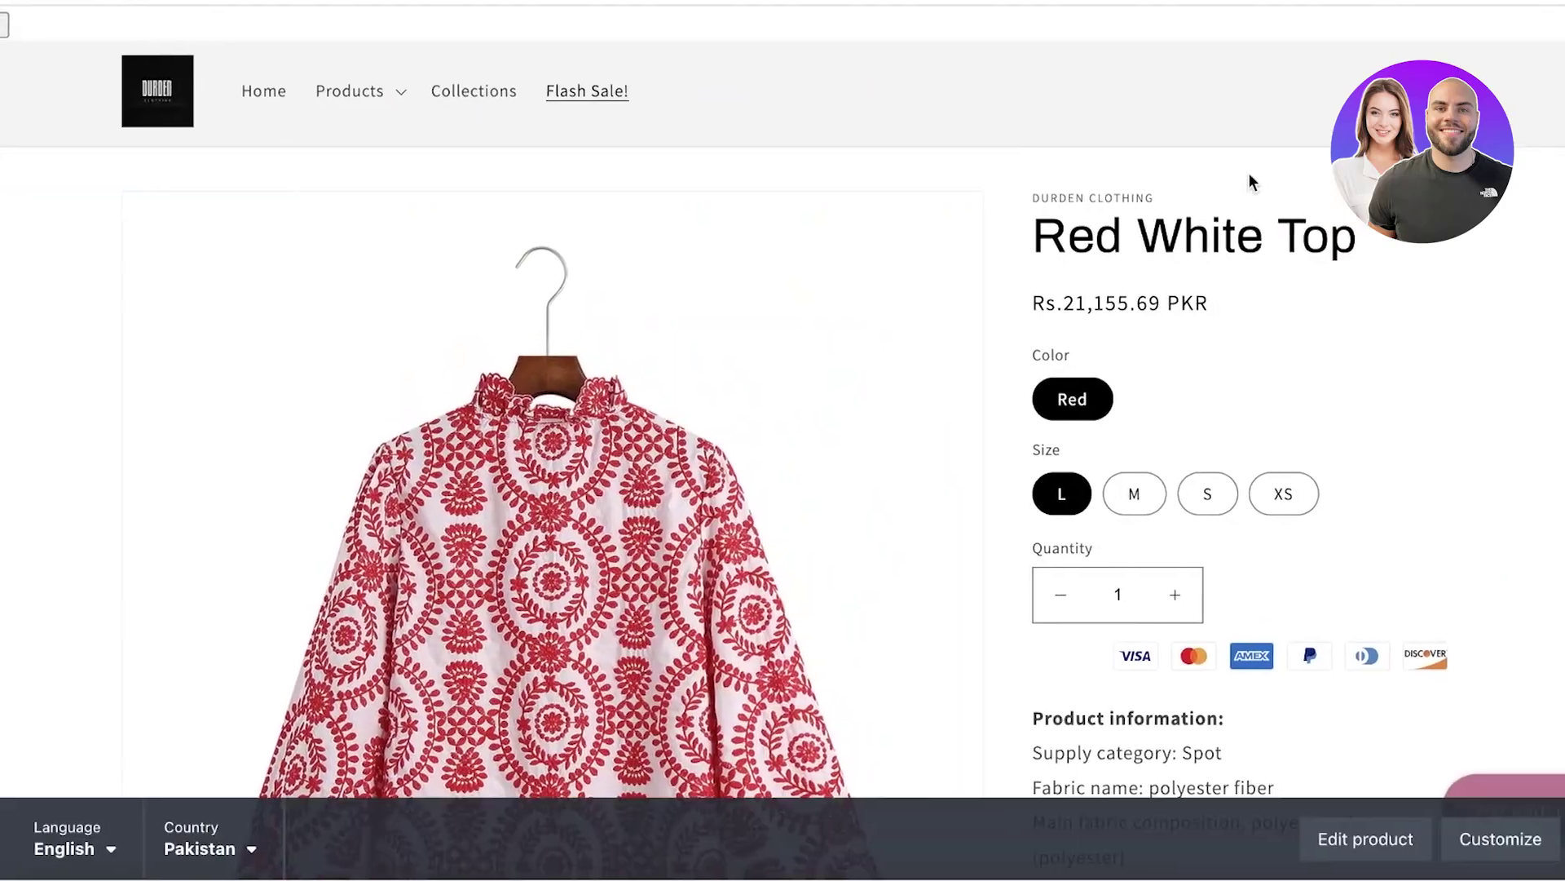
Scroll the product page, then return to Widget Color settings (primary #ed7dc3, star #ffb201).
{"action": "scroll", "coordinate": [1248, 175], "scroll_direction": "down", "scroll_amount": 8}
{"action": "scroll", "coordinate": [1238, 174], "scroll_direction": "down", "scroll_amount": 20}
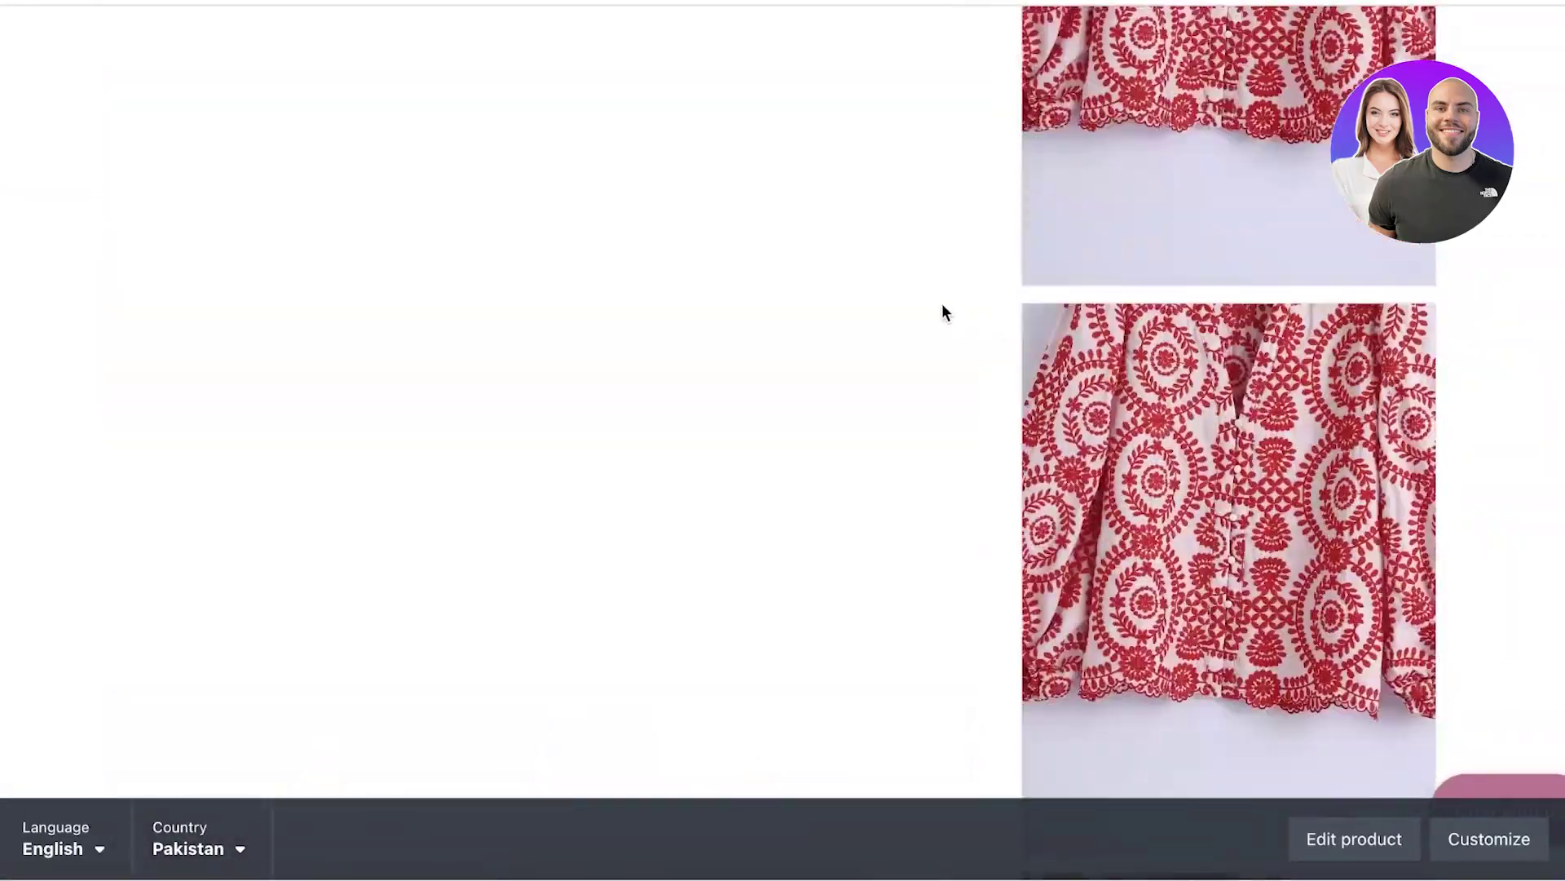
{"action": "scroll", "coordinate": [1459, 349], "scroll_direction": "down", "scroll_amount": 15}
{"action": "scroll", "coordinate": [1461, 339], "scroll_direction": "up", "scroll_amount": 5}
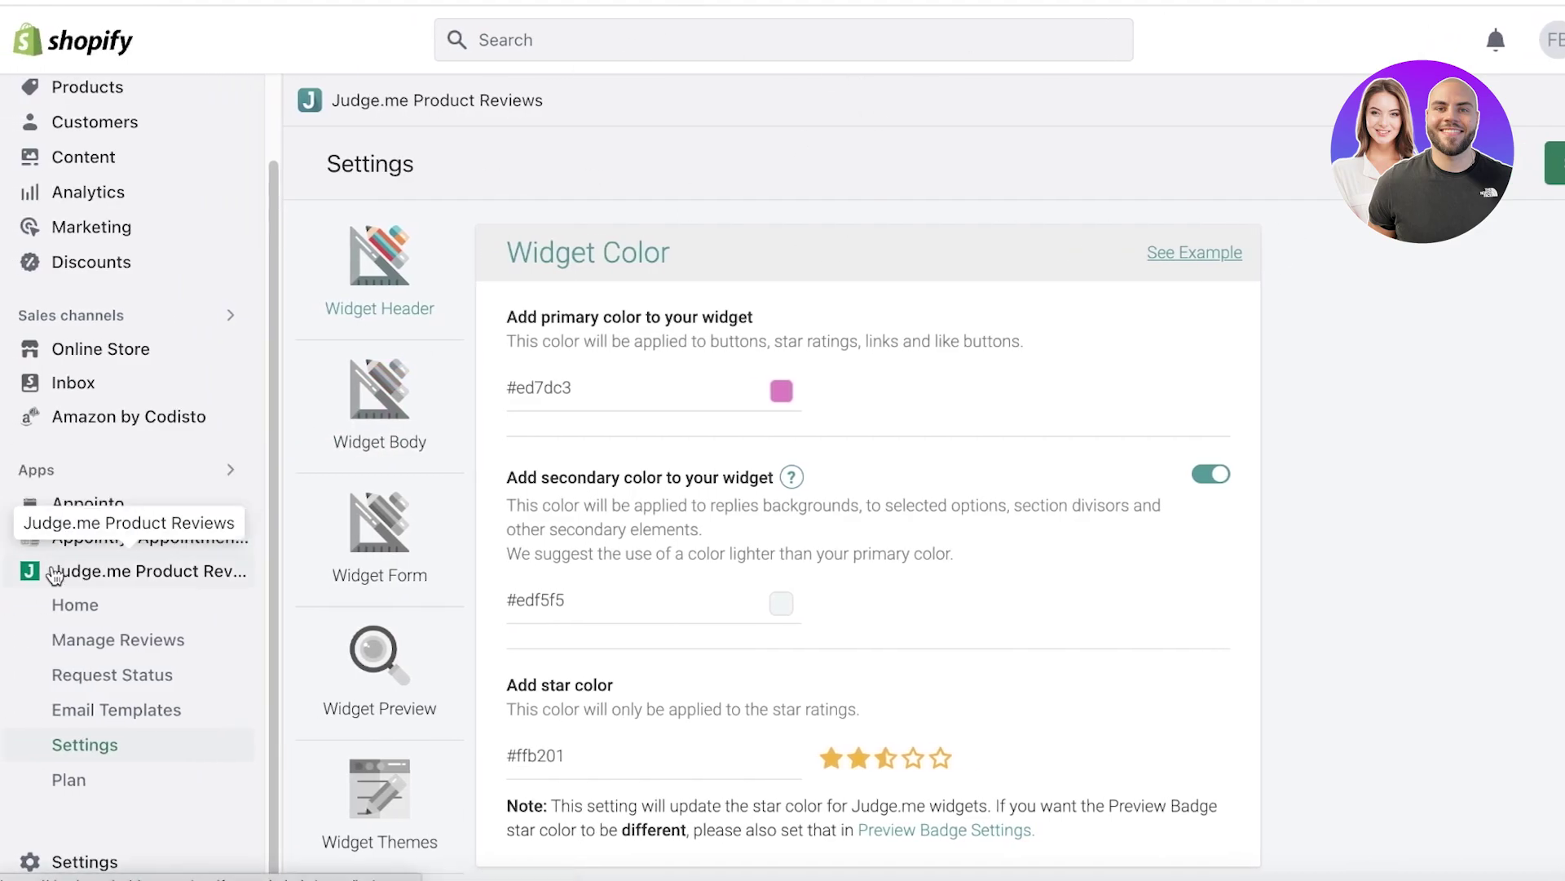
Open the Judge.me Home page and scroll over its getting-started cards.
{"action": "scroll", "coordinate": [59, 576], "scroll_direction": "down", "scroll_amount": 1}
{"action": "left_click", "coordinate": [59, 575]}
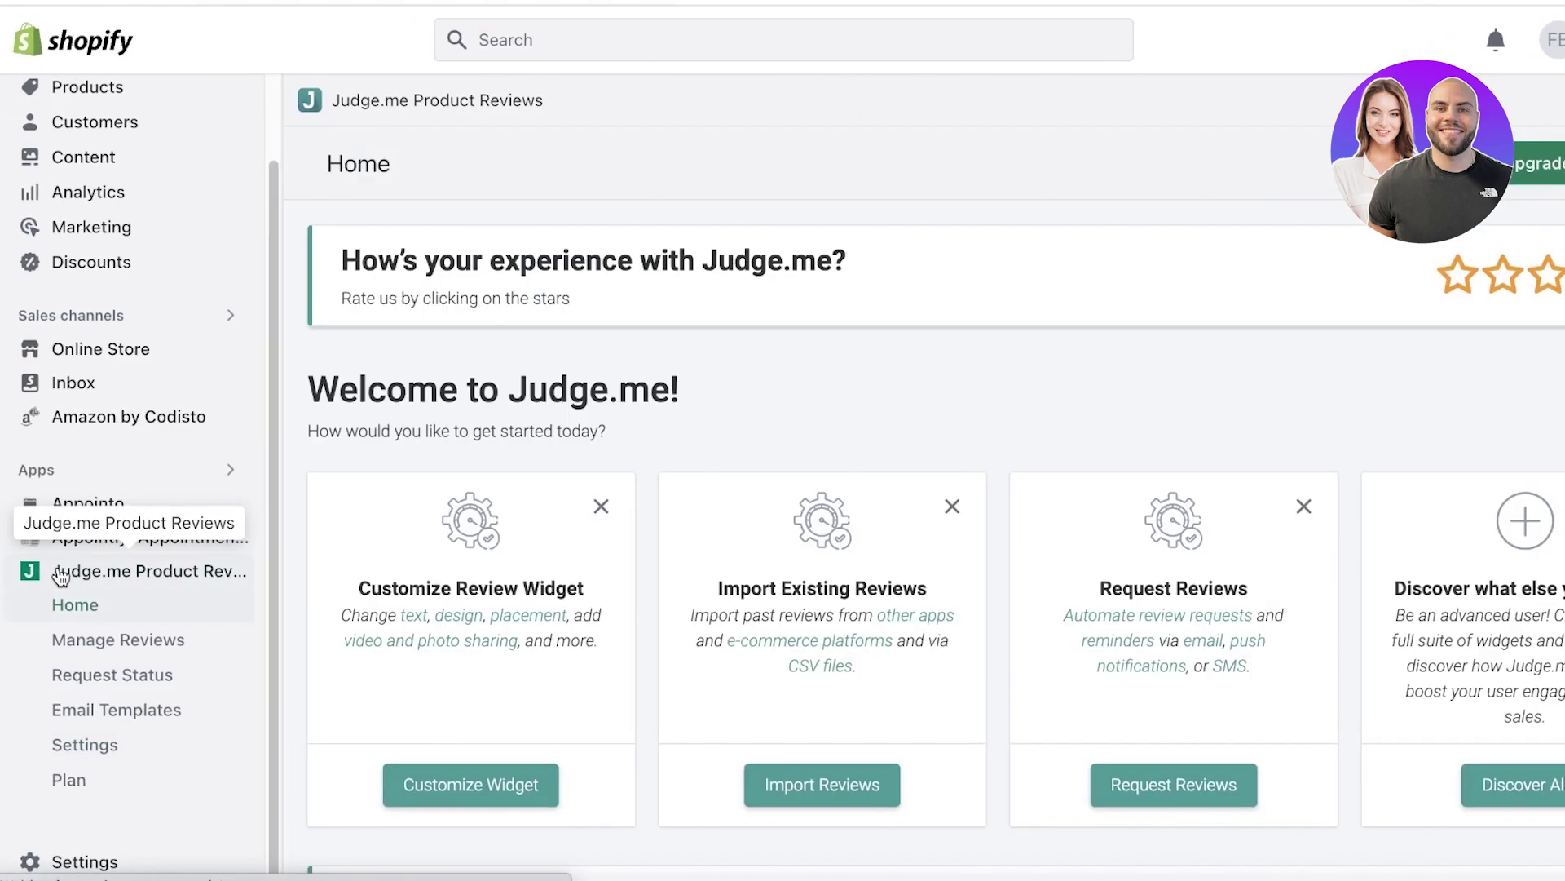
{"action": "scroll", "coordinate": [720, 352], "scroll_direction": "down", "scroll_amount": 6}
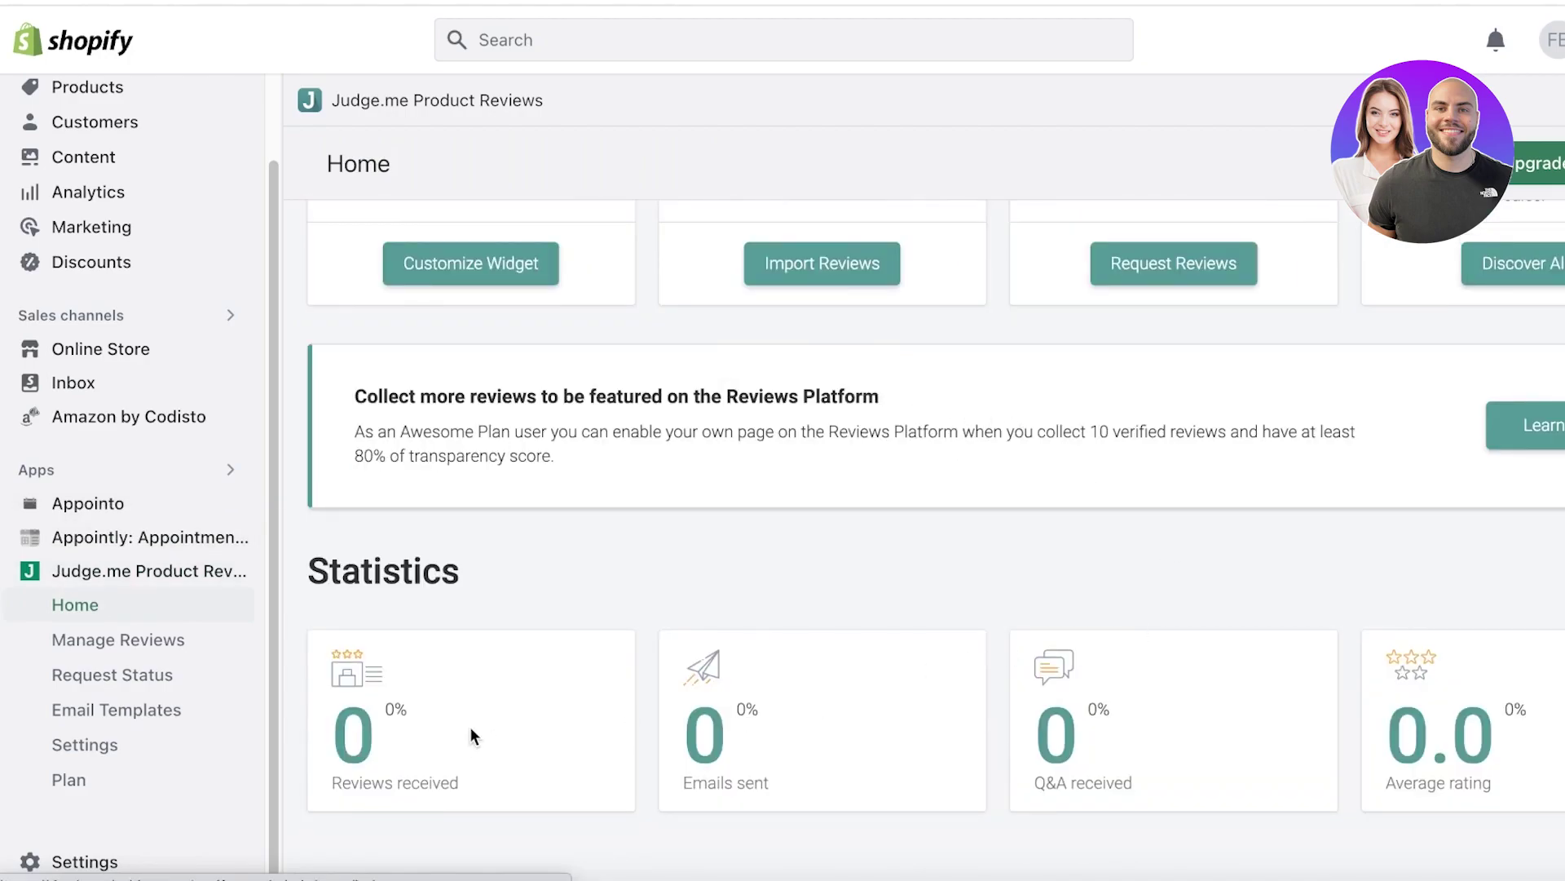
{"action": "scroll", "coordinate": [522, 716], "scroll_direction": "up", "scroll_amount": 6}
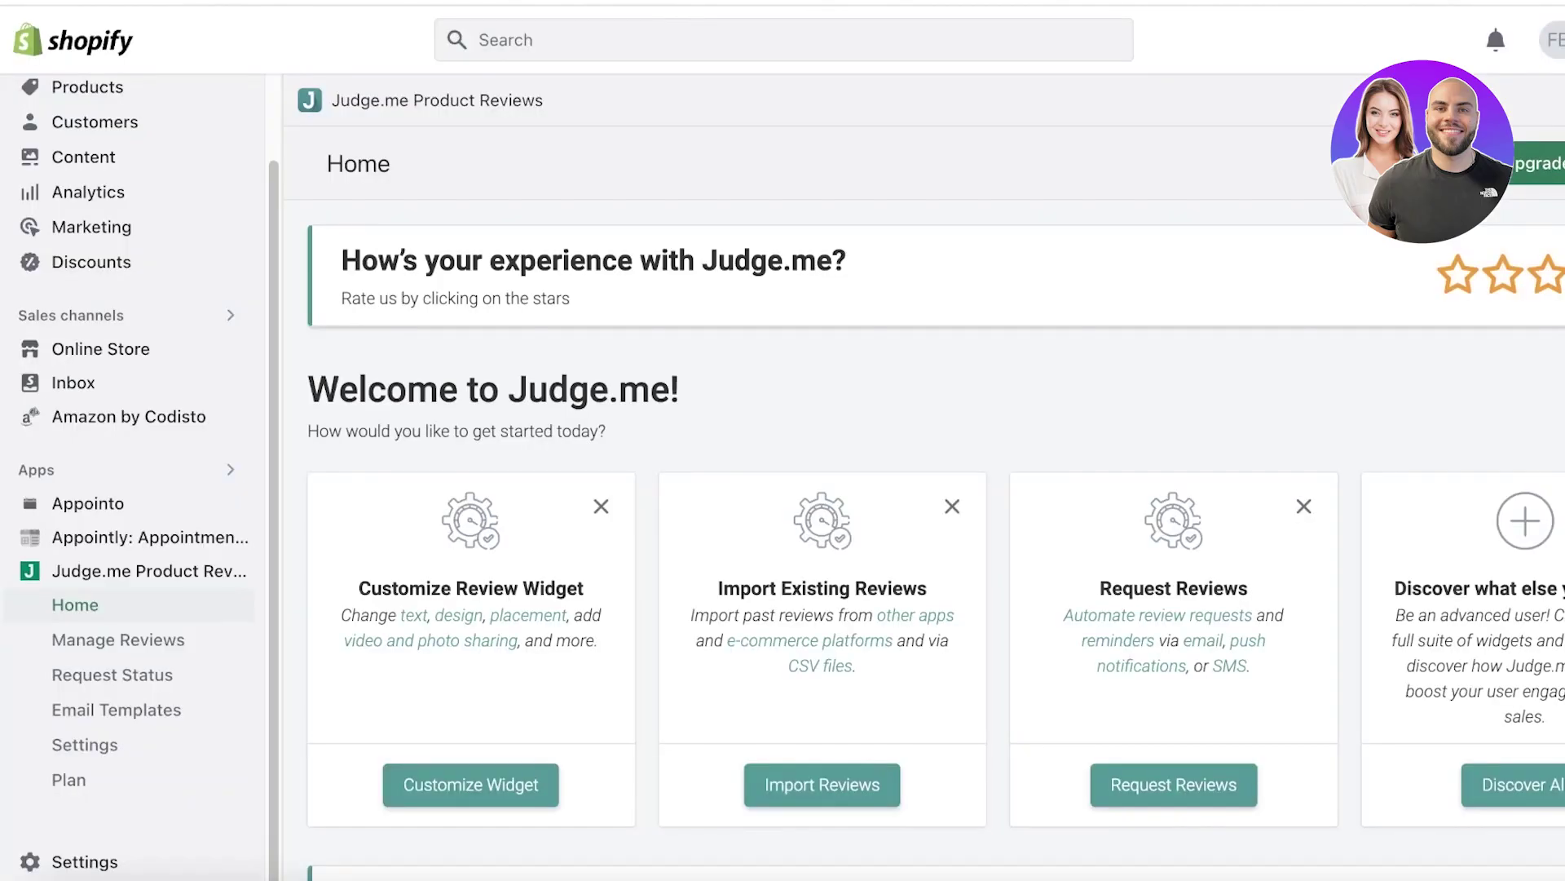
{"action": "scroll", "coordinate": [709, 492], "scroll_direction": "down", "scroll_amount": 3}
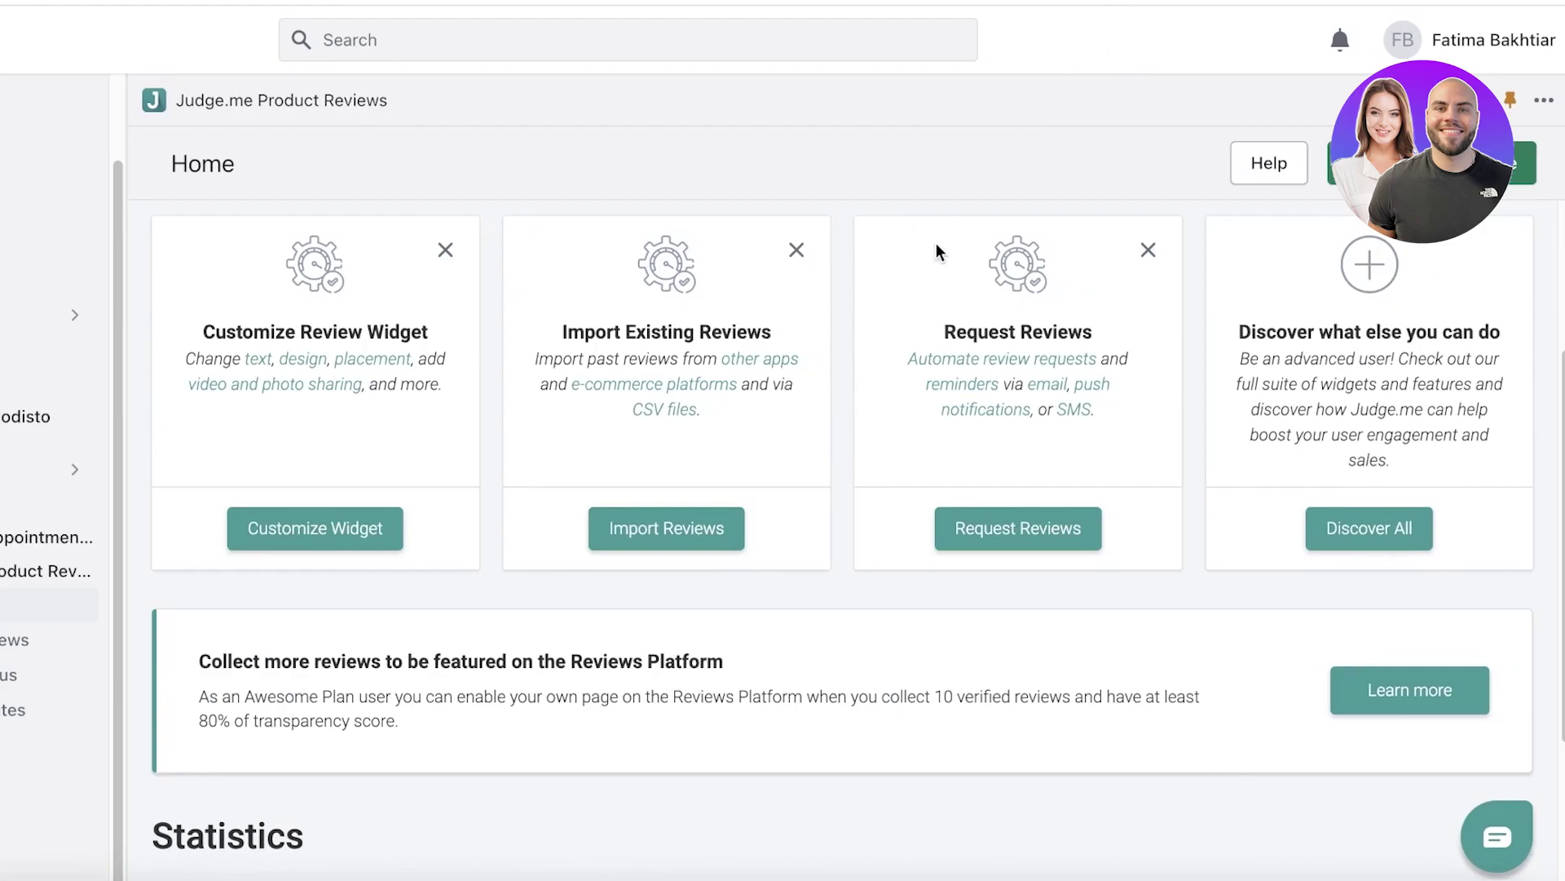
Expand Discover All and scroll through every feature card, from email templates to tips and tricks.
{"action": "left_click", "coordinate": [1349, 526]}
{"action": "scroll", "coordinate": [1346, 526], "scroll_direction": "down", "scroll_amount": 4}
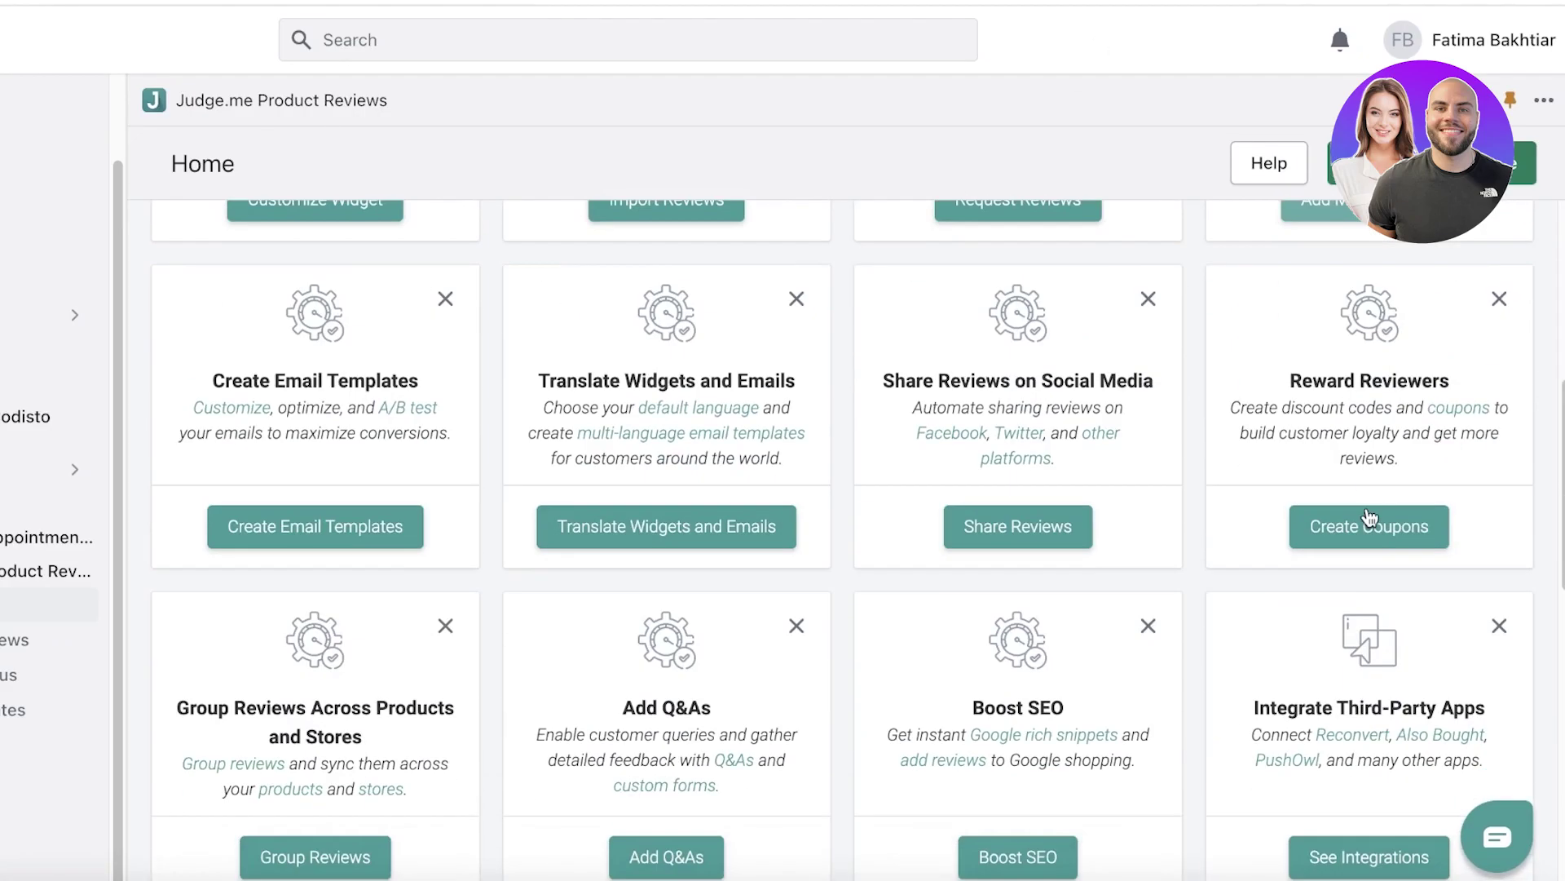
{"action": "scroll", "coordinate": [1042, 424], "scroll_direction": "down", "scroll_amount": 2}
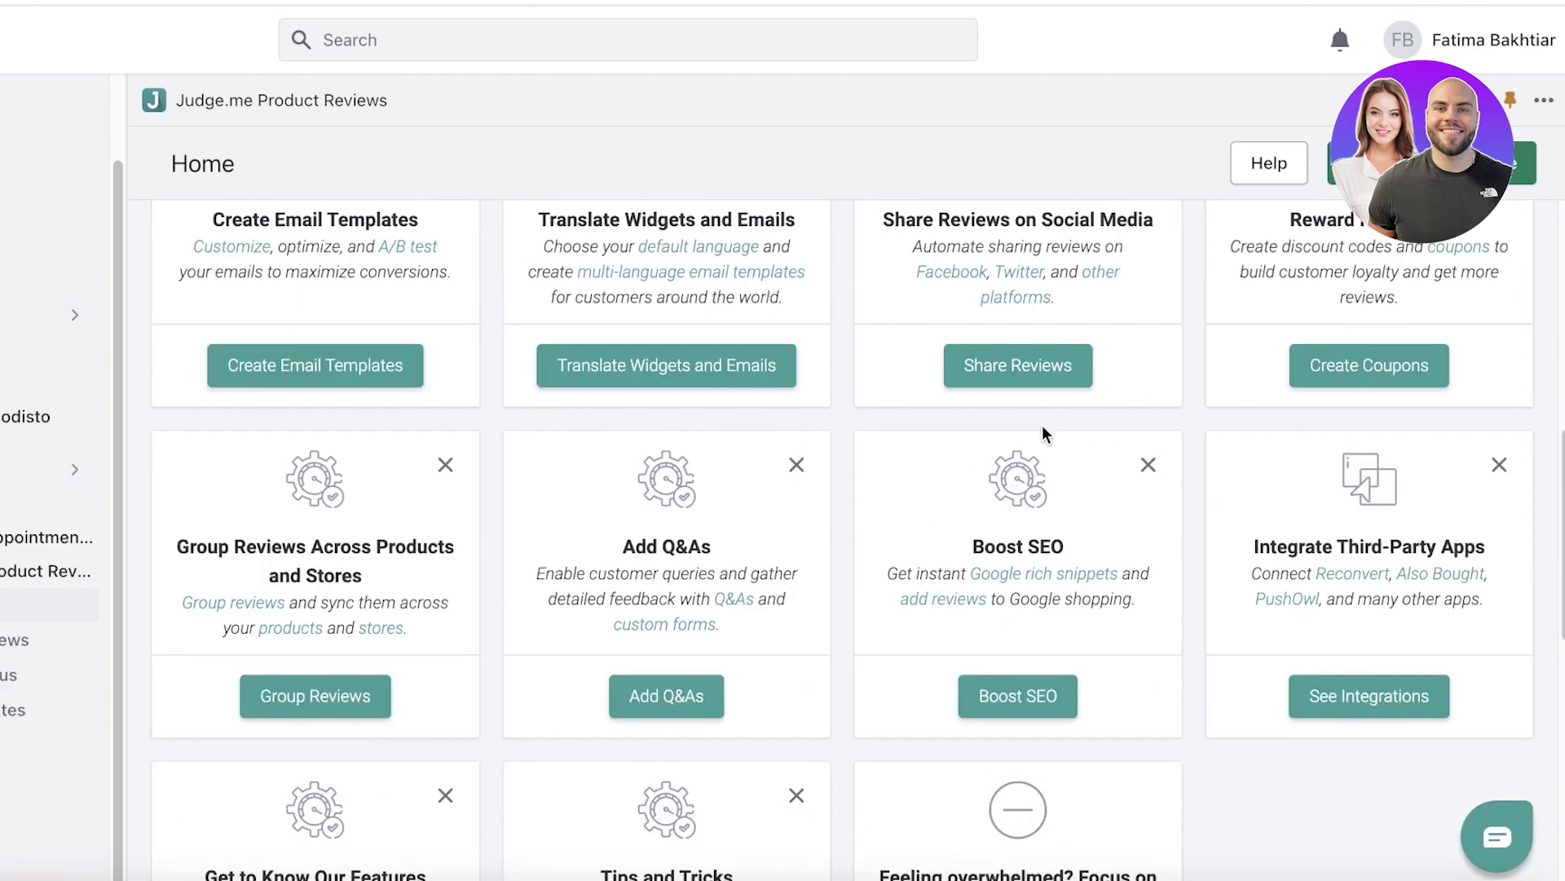
{"action": "scroll", "coordinate": [1083, 427], "scroll_direction": "down", "scroll_amount": 2}
{"action": "scroll", "coordinate": [1083, 439], "scroll_direction": "down", "scroll_amount": 2}
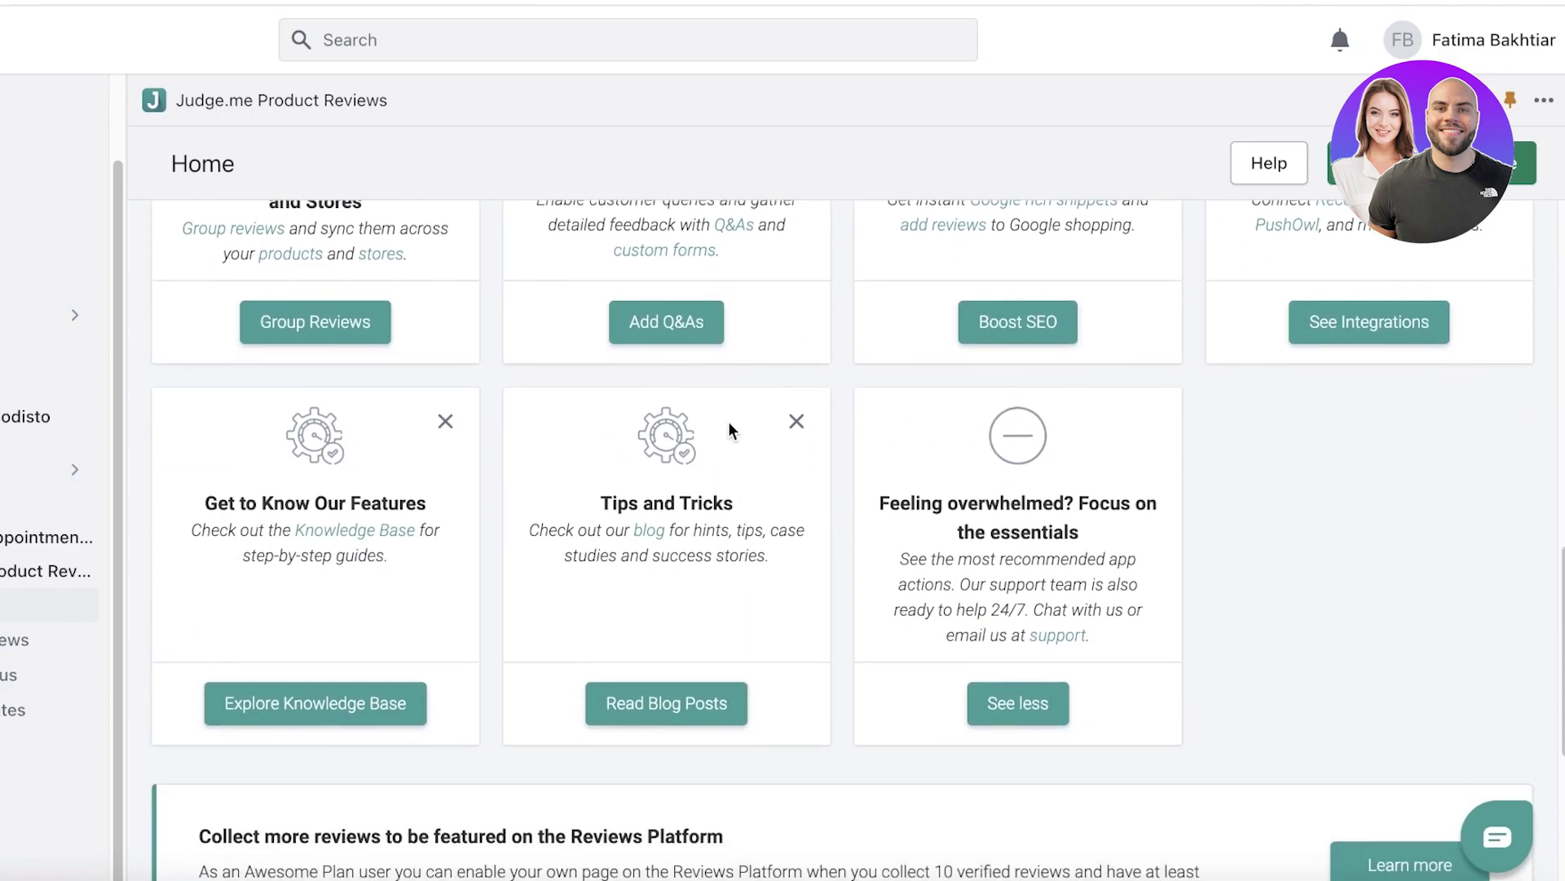
{"action": "scroll", "coordinate": [535, 472], "scroll_direction": "down", "scroll_amount": 5}
{"action": "scroll", "coordinate": [979, 473], "scroll_direction": "up", "scroll_amount": 3}
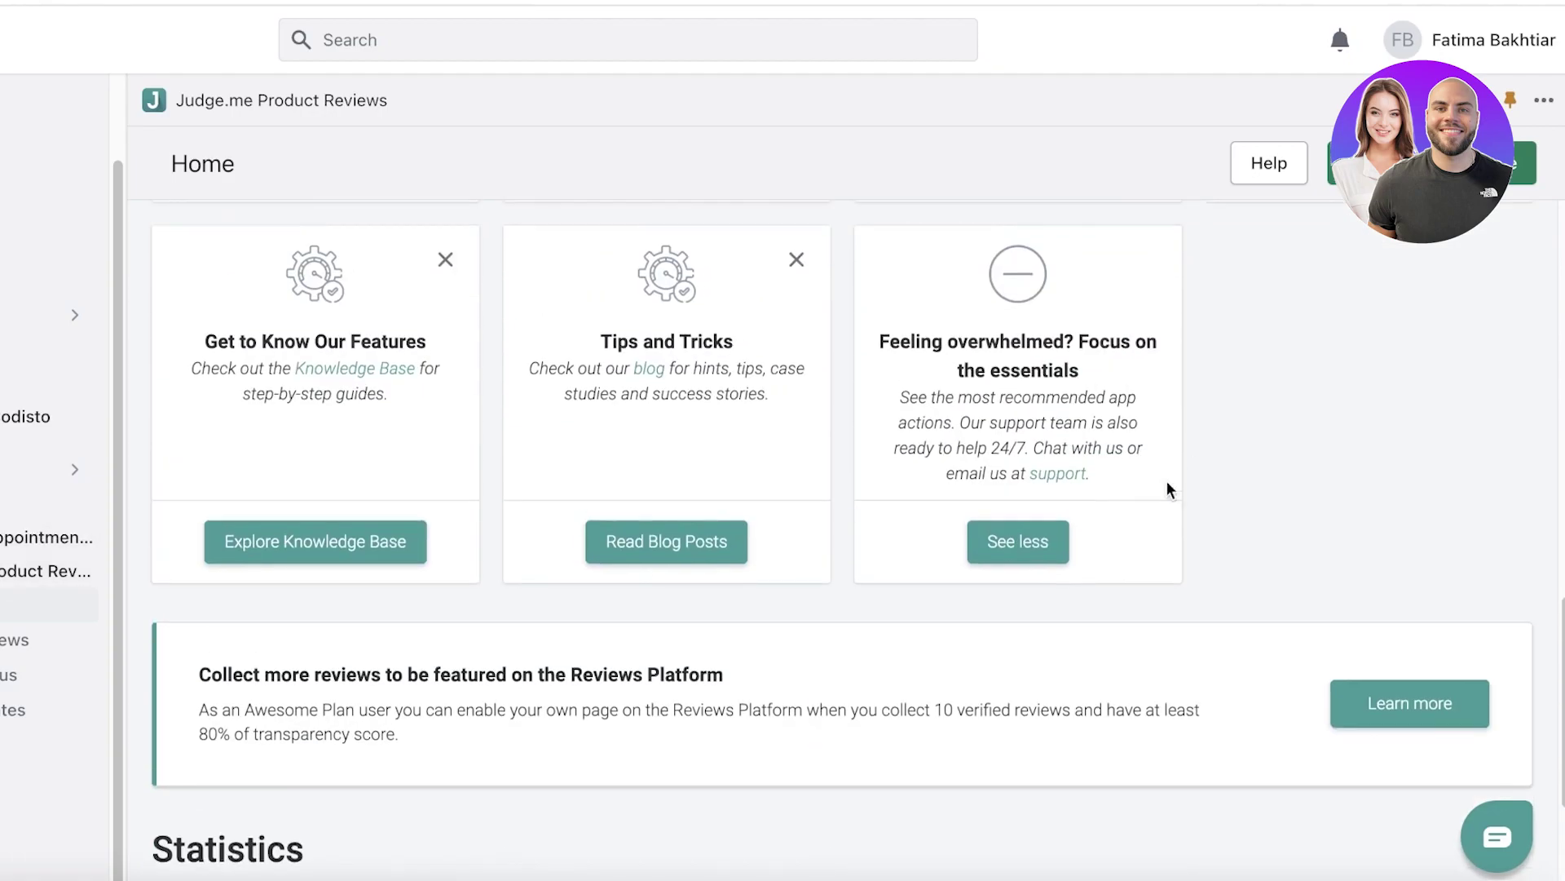
{"action": "scroll", "coordinate": [1141, 506], "scroll_direction": "down", "scroll_amount": 3}
{"action": "scroll", "coordinate": [896, 517], "scroll_direction": "up", "scroll_amount": 3}
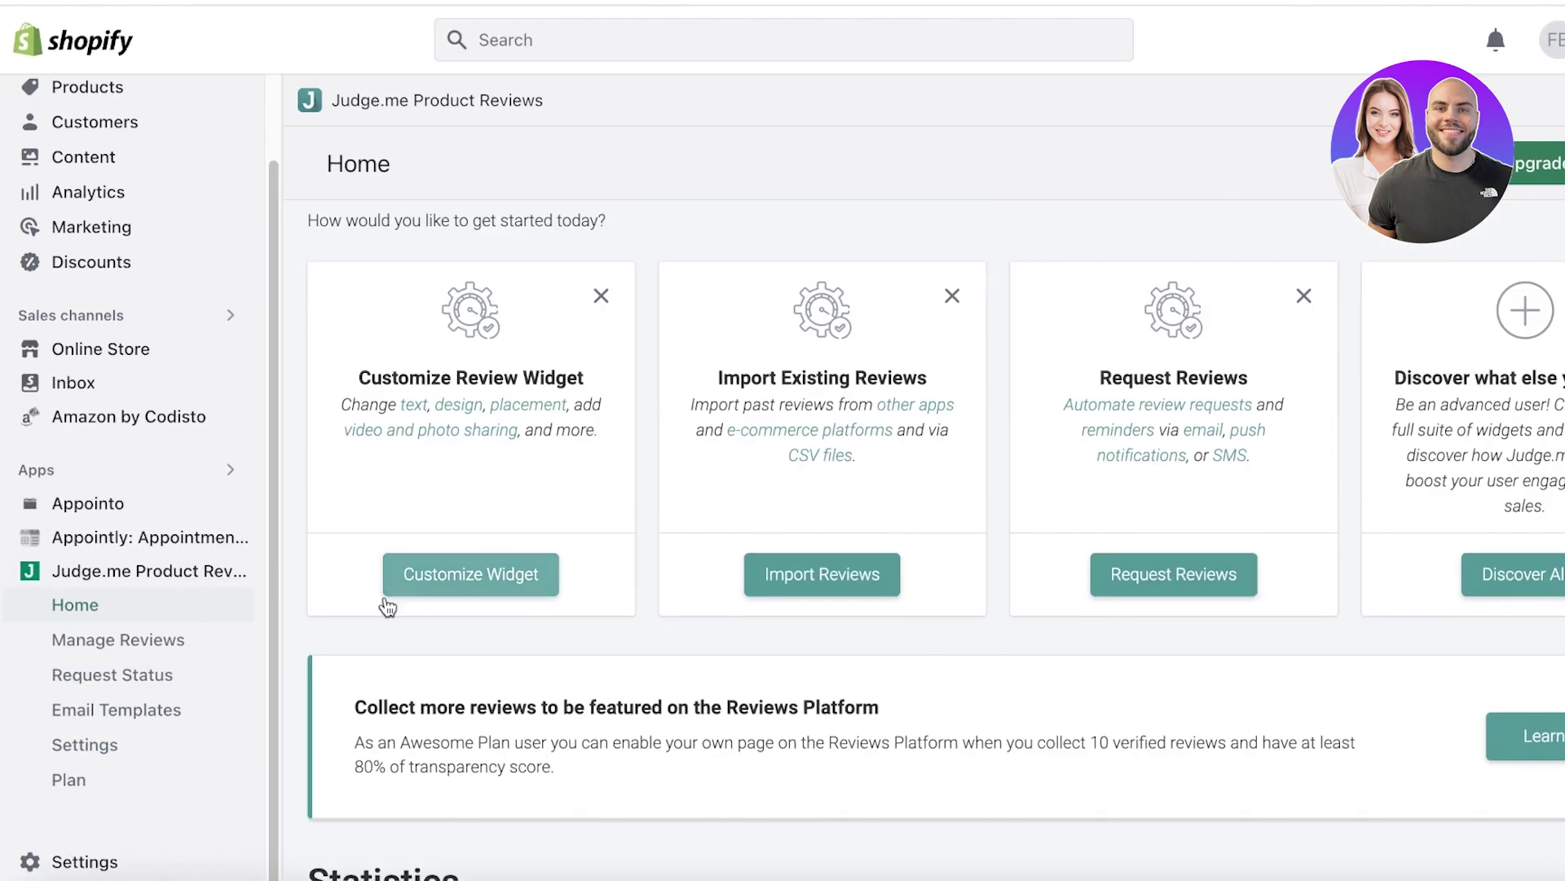
From Settings > Apps and sales channels, search the App Store for judge.me and open Judge.me AliExpress Reviews.
{"action": "left_click", "coordinate": [19, 863]}
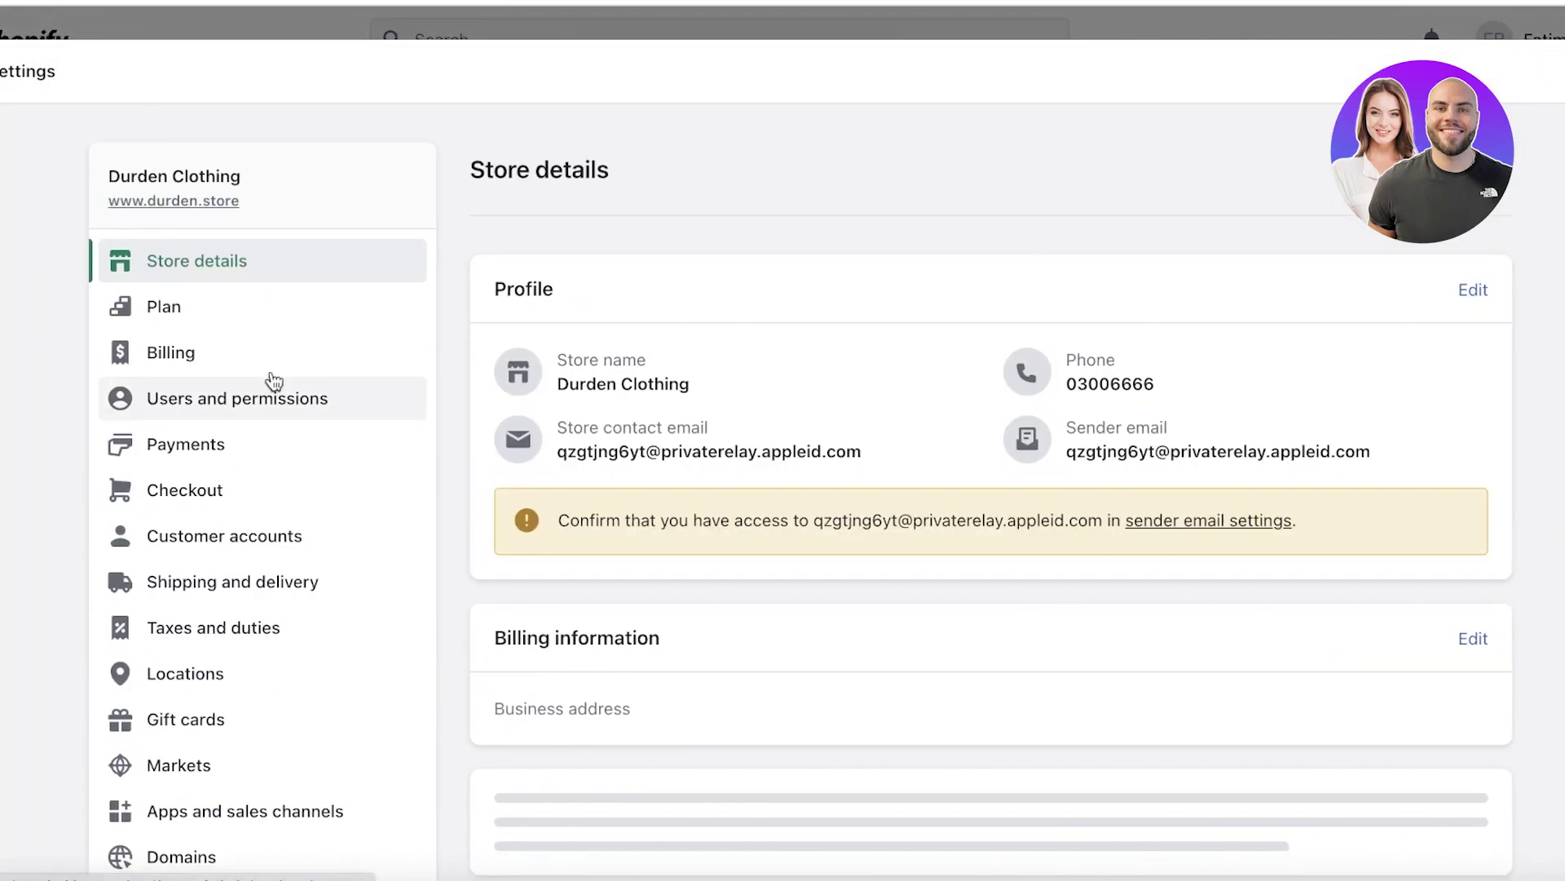
{"action": "scroll", "coordinate": [140, 716], "scroll_direction": "down", "scroll_amount": 3}
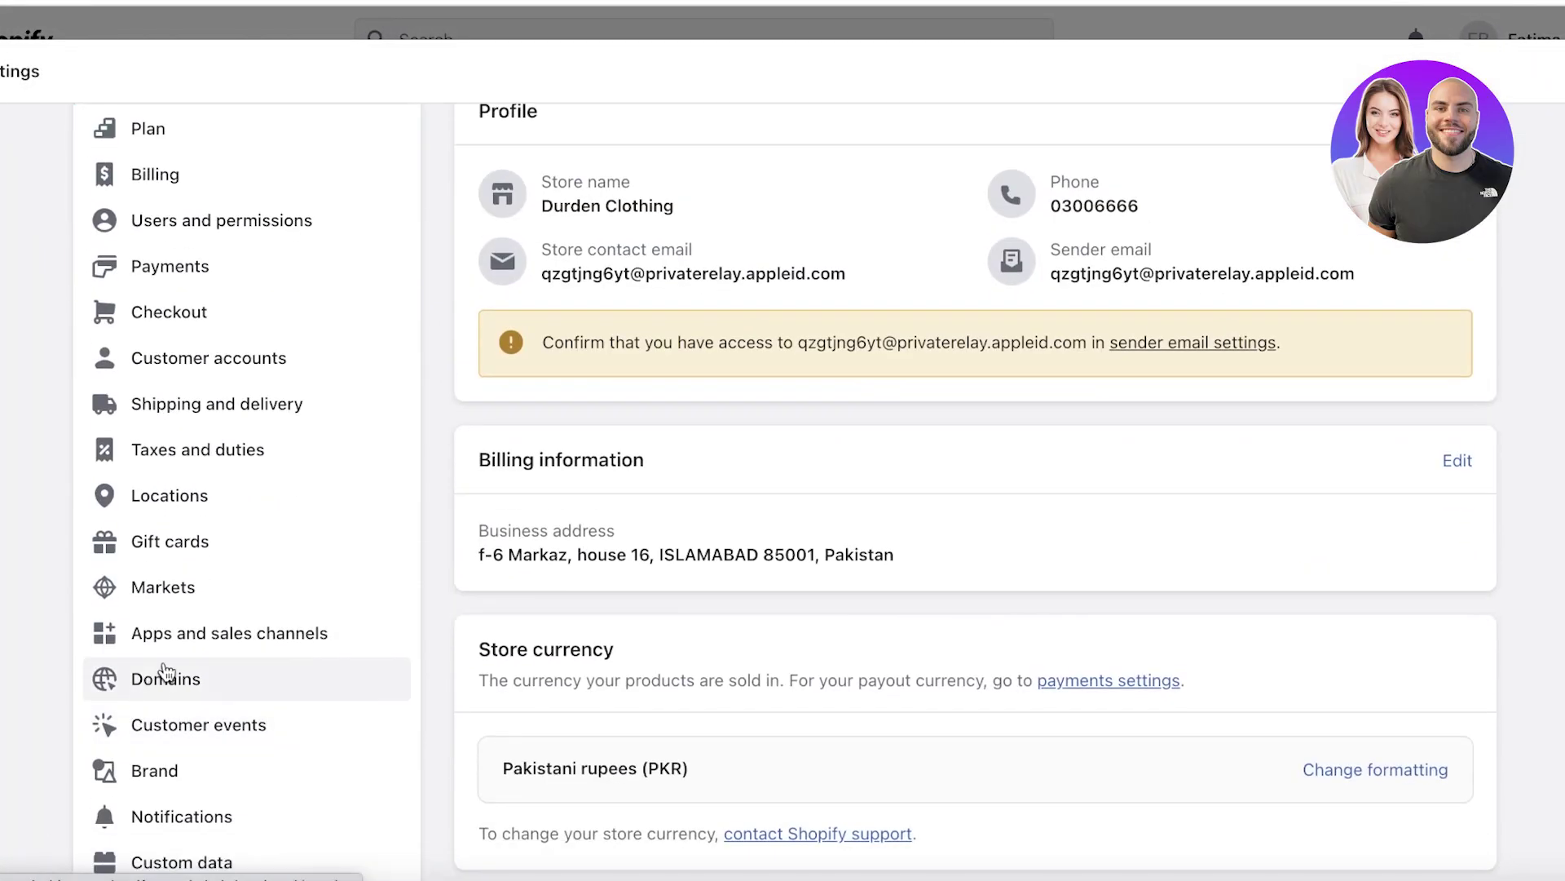
{"action": "left_click", "coordinate": [183, 640]}
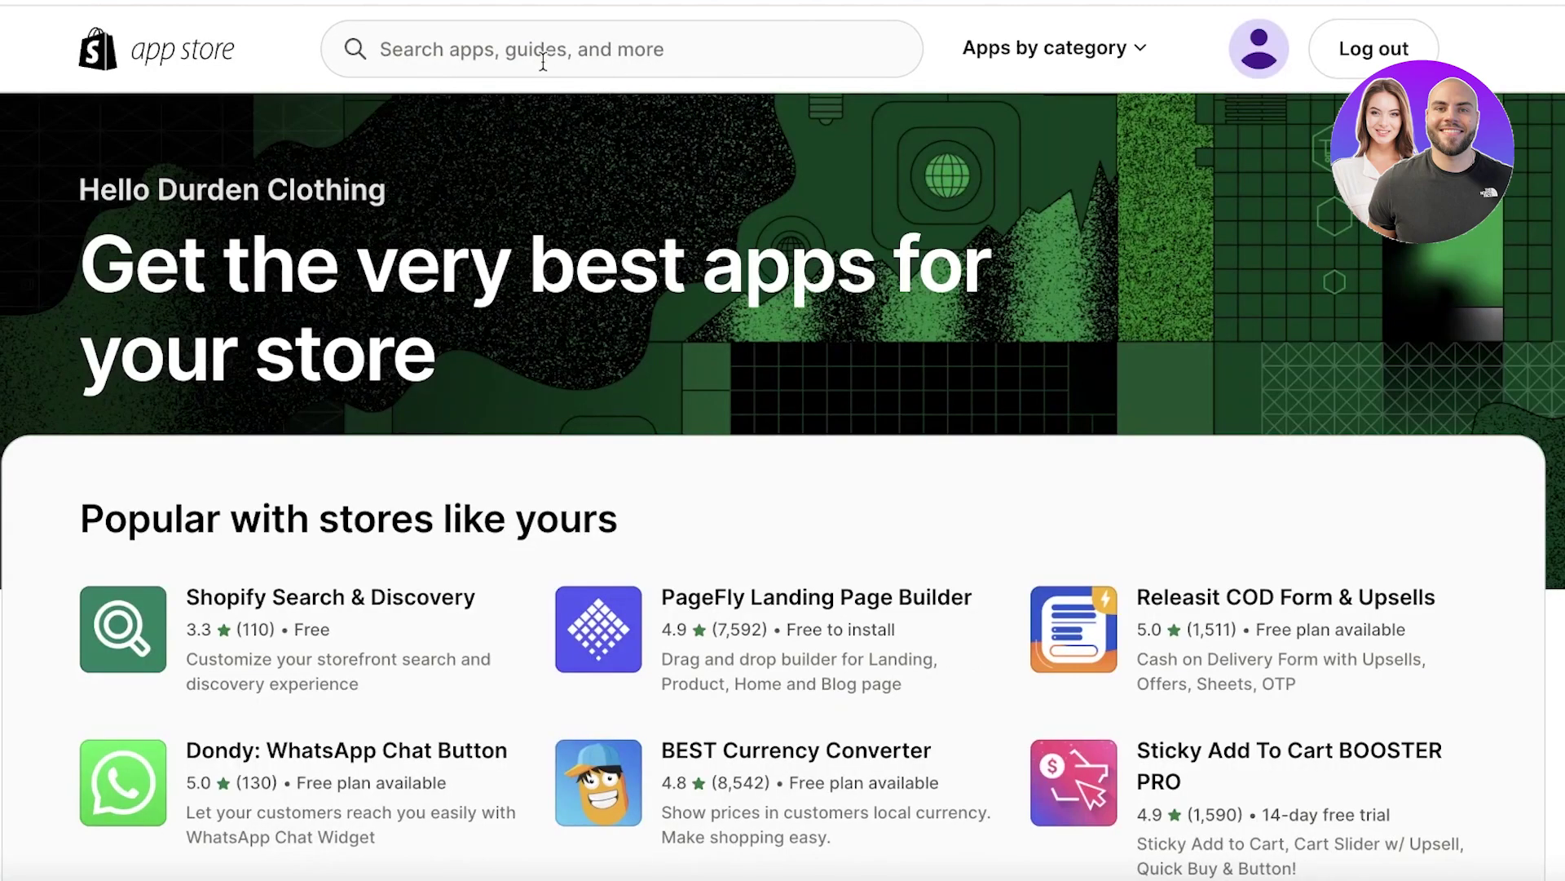
{"action": "left_click", "coordinate": [551, 51]}
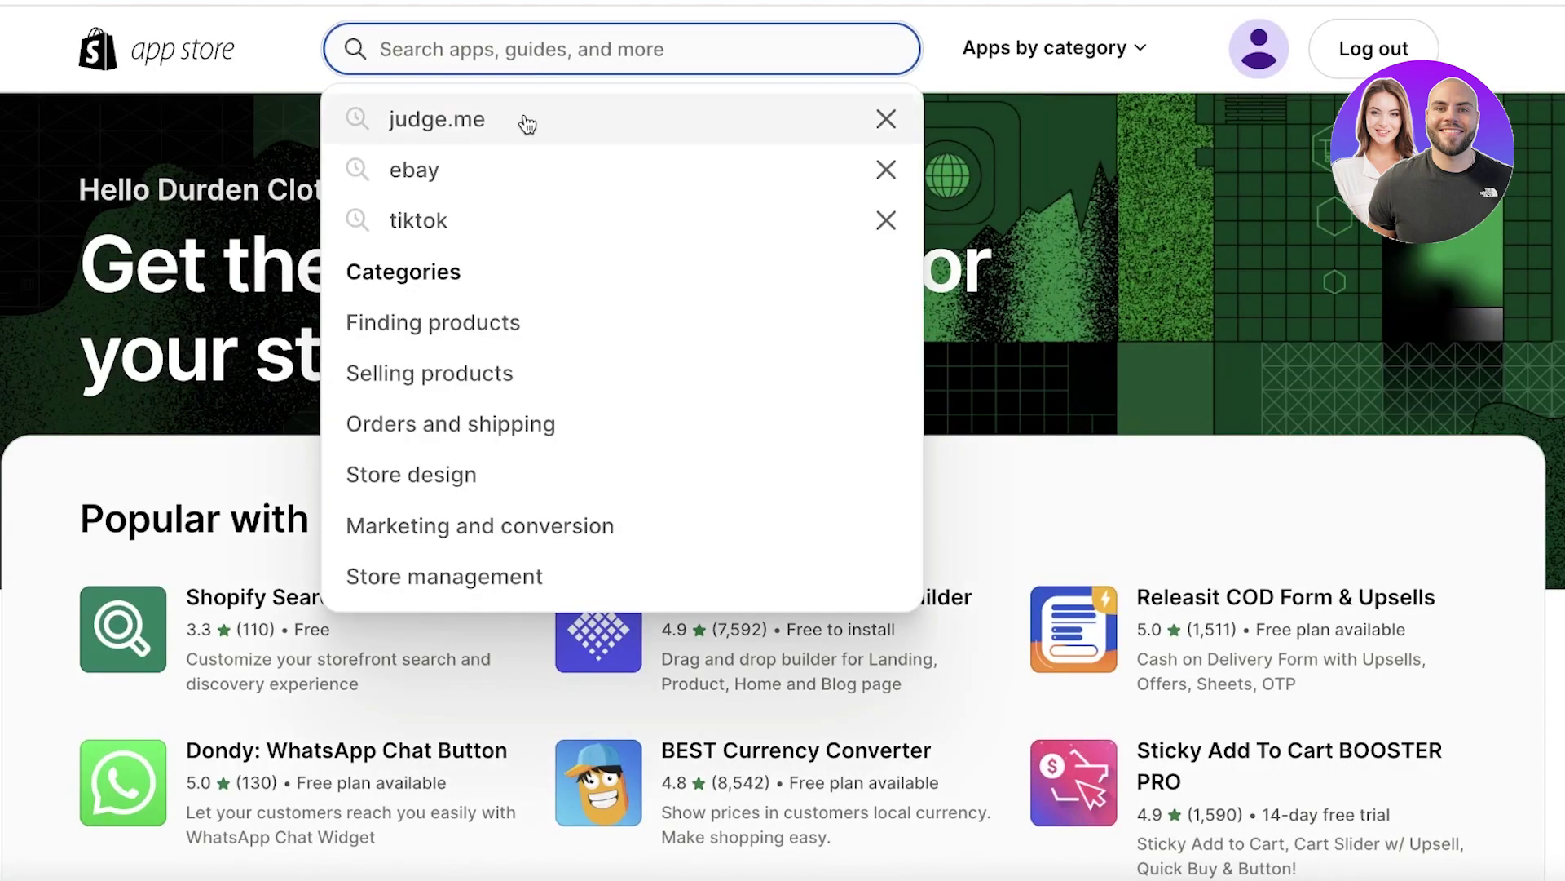
{"action": "left_click", "coordinate": [526, 119]}
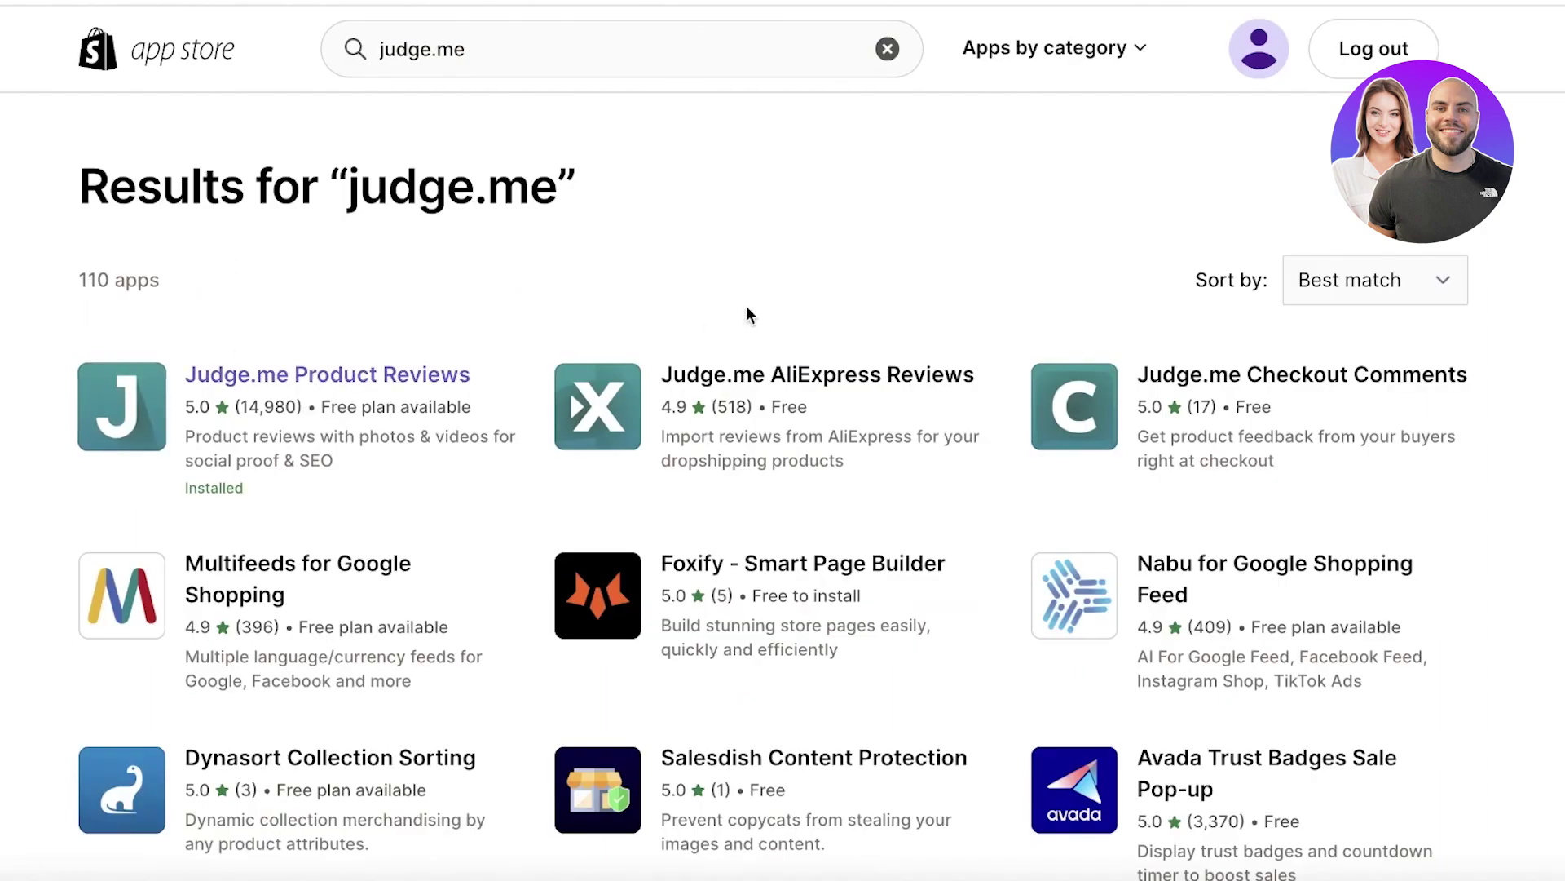
{"action": "left_click", "coordinate": [807, 380]}
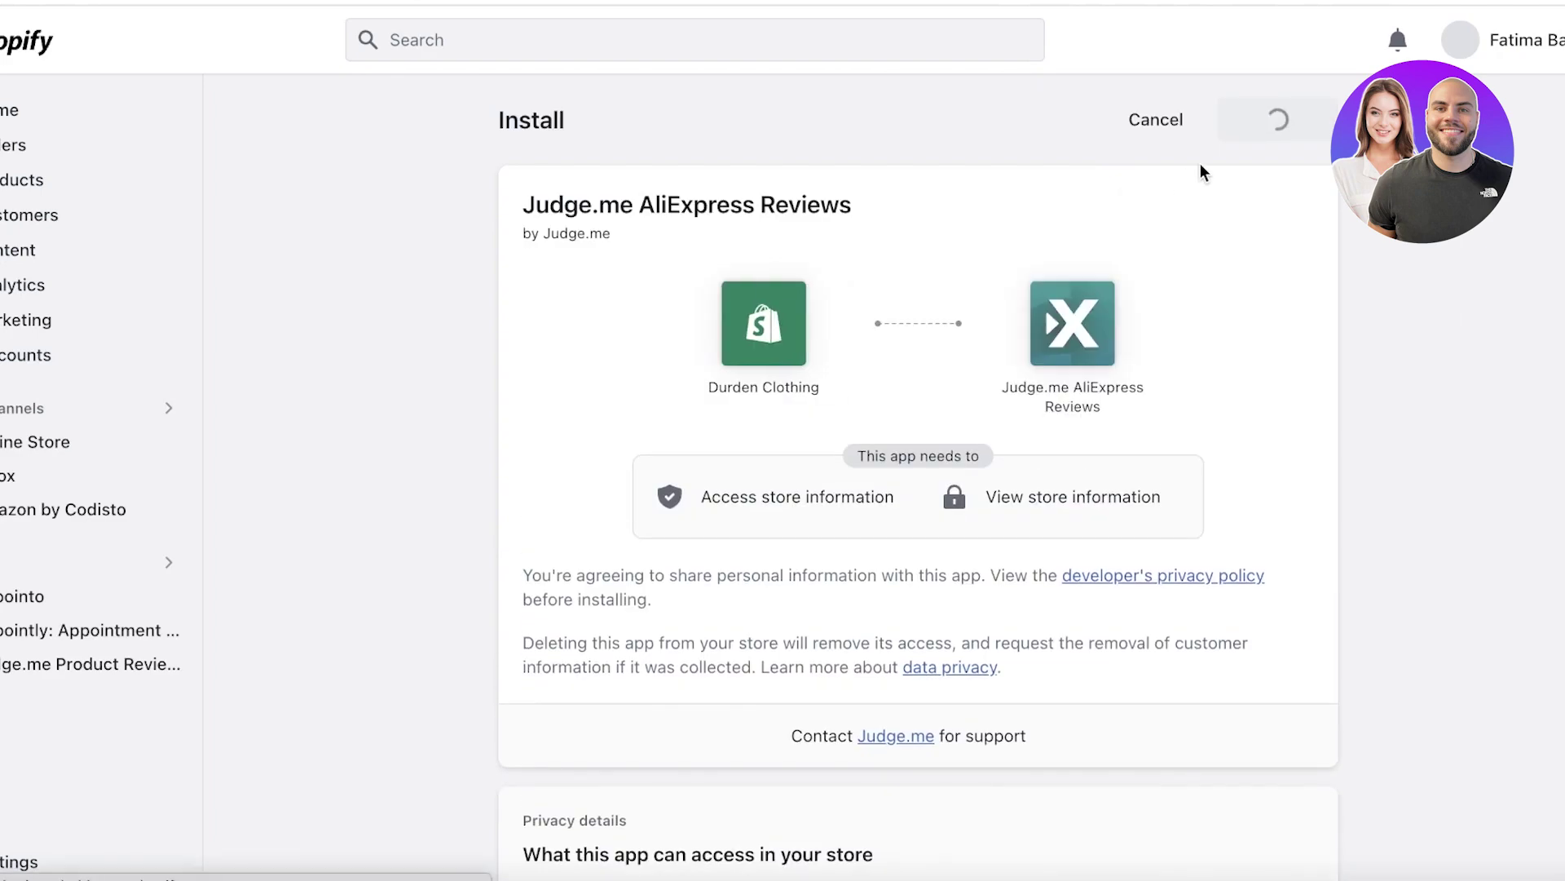
Install Judge.me AliExpress Reviews, signing in with the store's account.
{"action": "left_click", "coordinate": [1278, 120]}
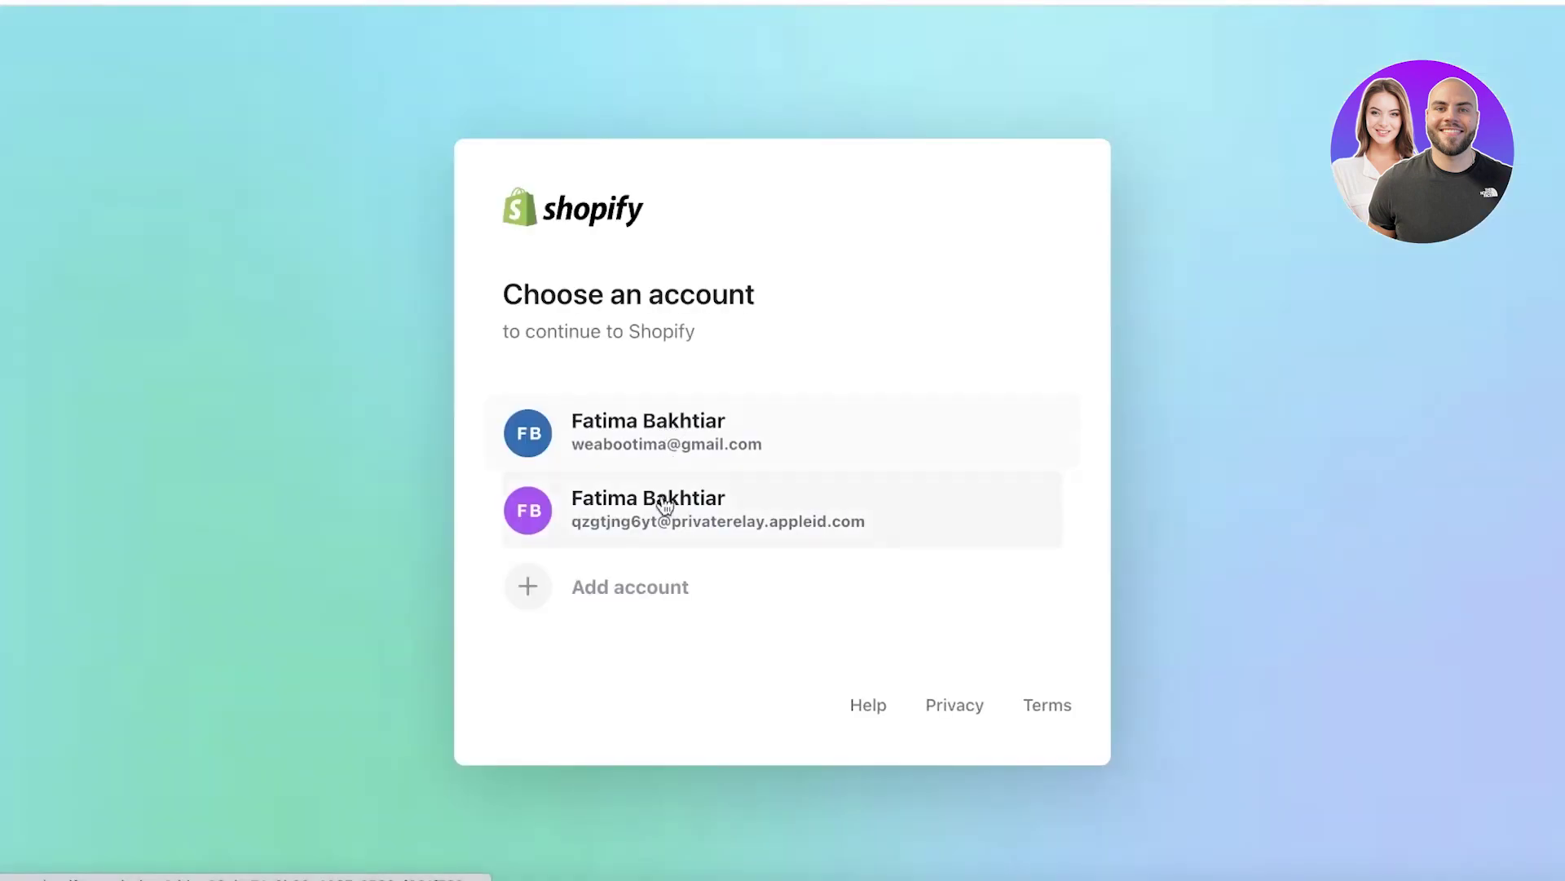
{"action": "left_click", "coordinate": [665, 512]}
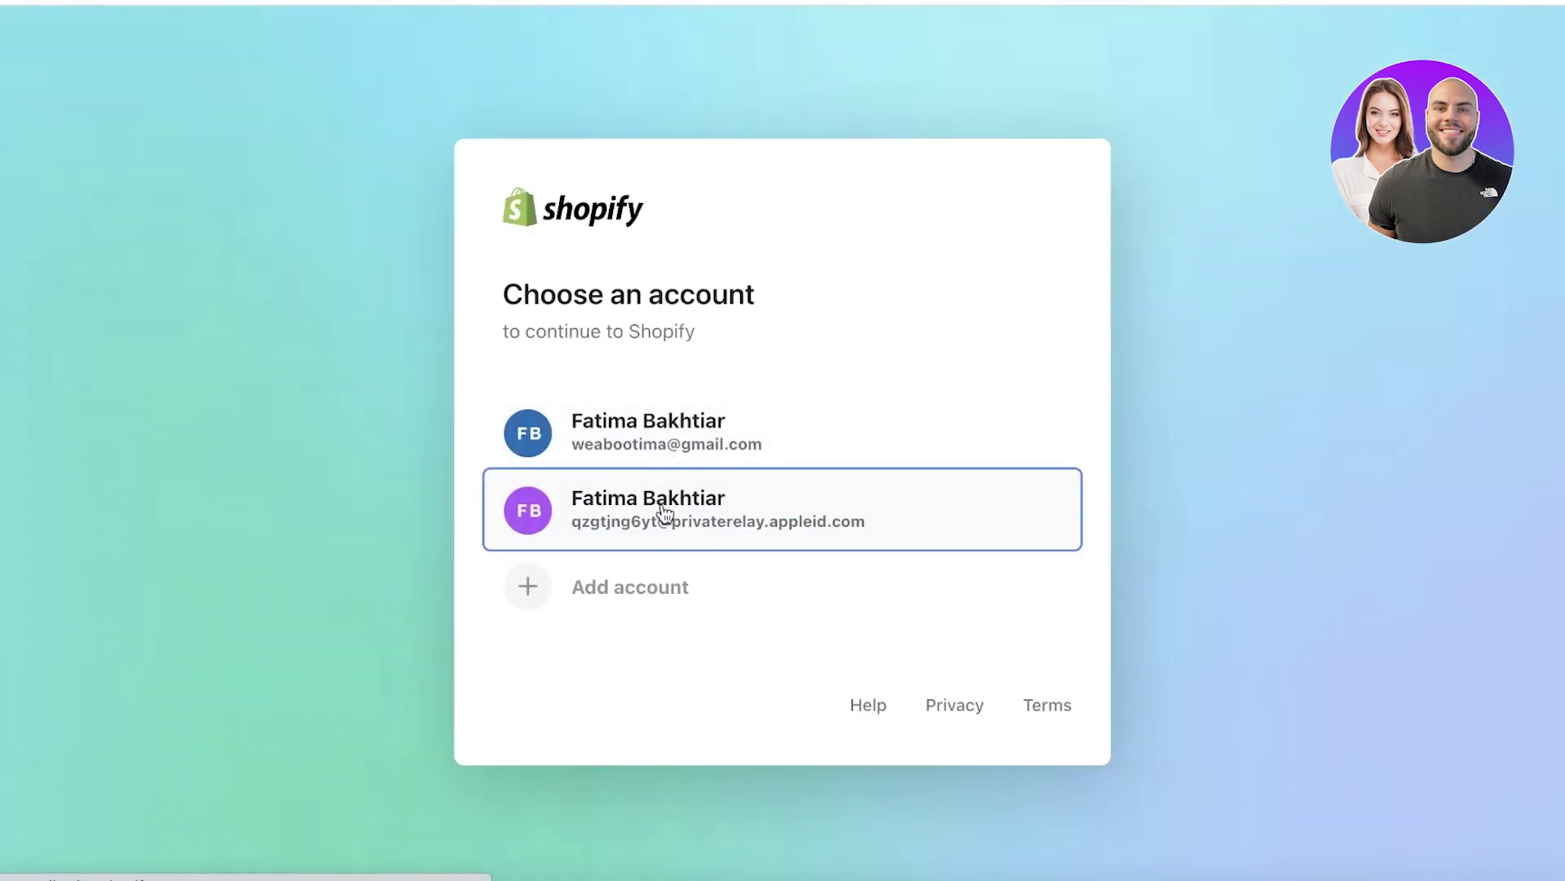
{"action": "left_click", "coordinate": [664, 509]}
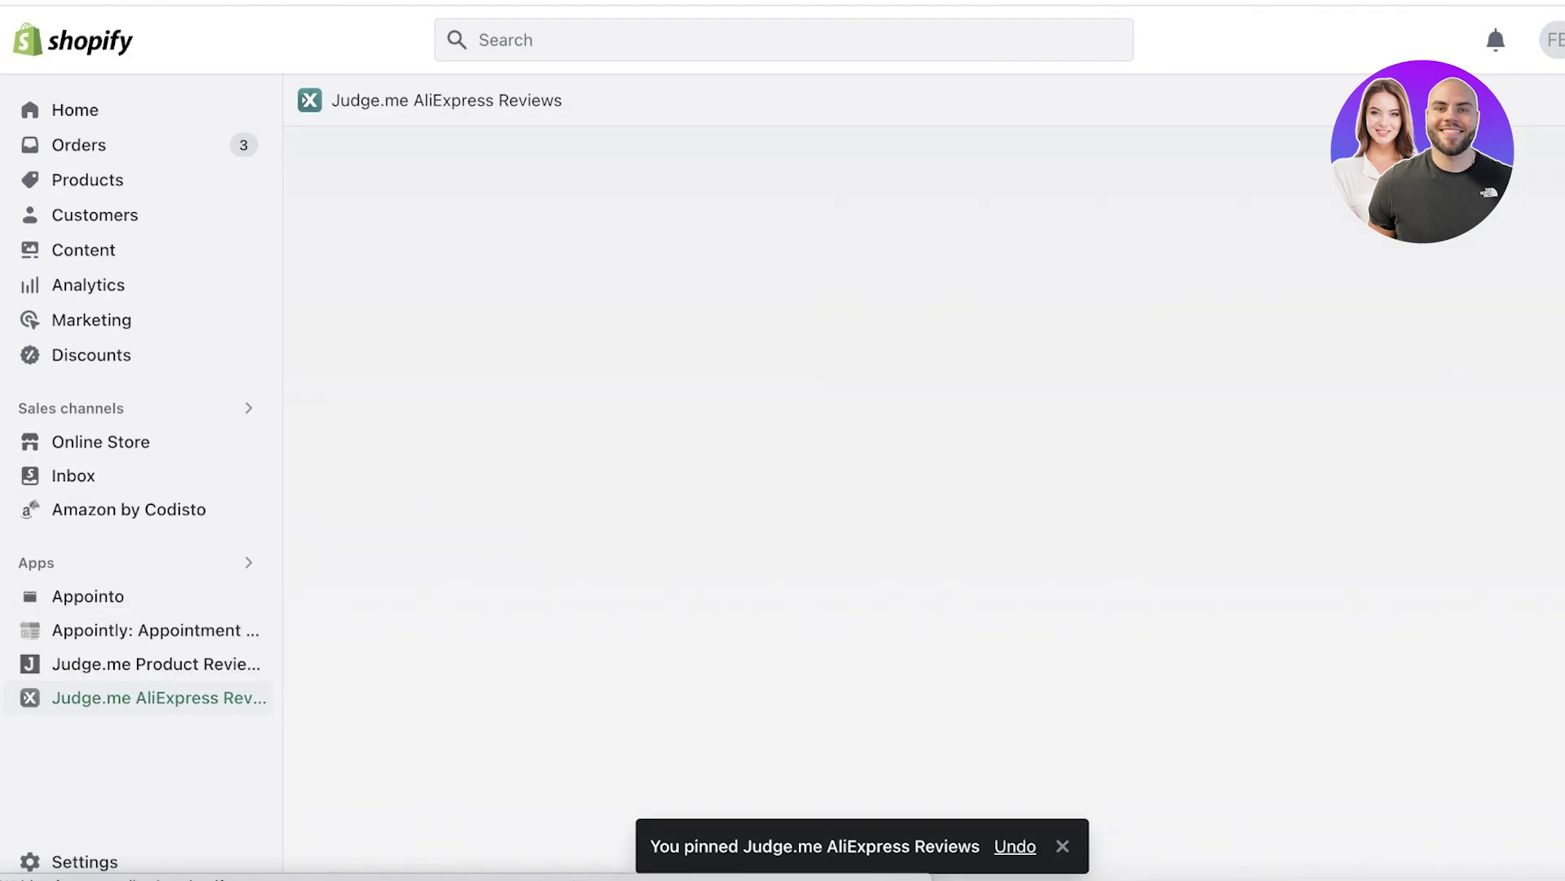
Fill the AliExpress import form with the saved product link and target product Bohemian Floral Casual Wrap.
{"action": "scroll", "coordinate": [1282, 516], "scroll_direction": "down", "scroll_amount": 3}
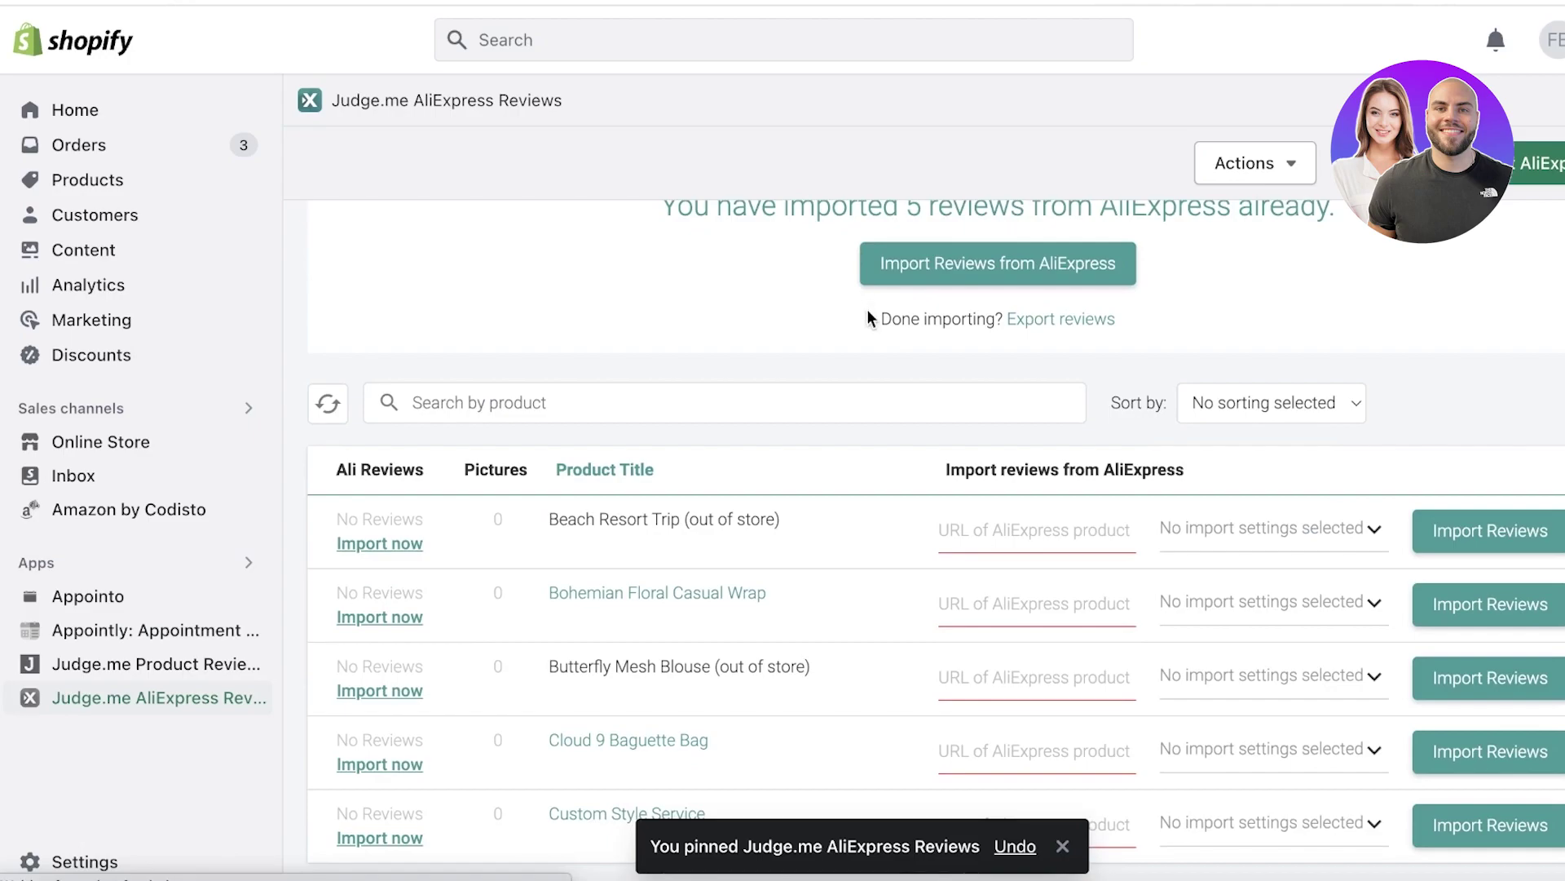
{"action": "left_click", "coordinate": [922, 270]}
{"action": "scroll", "coordinate": [841, 335], "scroll_direction": "down", "scroll_amount": 3}
{"action": "scroll", "coordinate": [1029, 245], "scroll_direction": "up", "scroll_amount": 1}
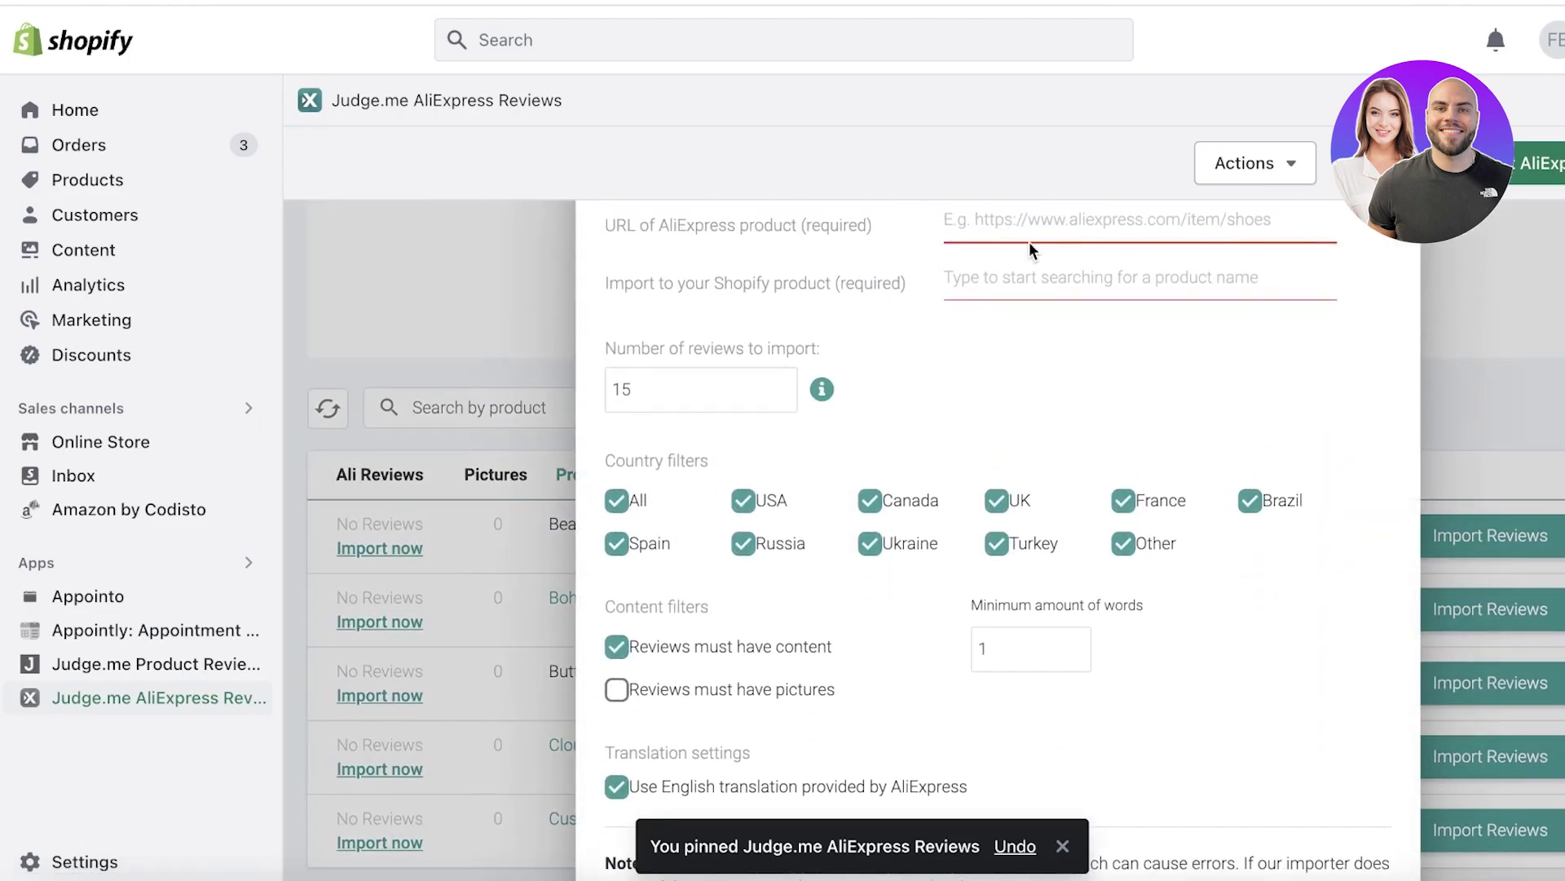
{"action": "scroll", "coordinate": [1029, 245], "scroll_direction": "up", "scroll_amount": 1}
{"action": "left_click", "coordinate": [1026, 258]}
{"action": "left_click", "coordinate": [1093, 330]}
{"action": "left_click", "coordinate": [1024, 330]}
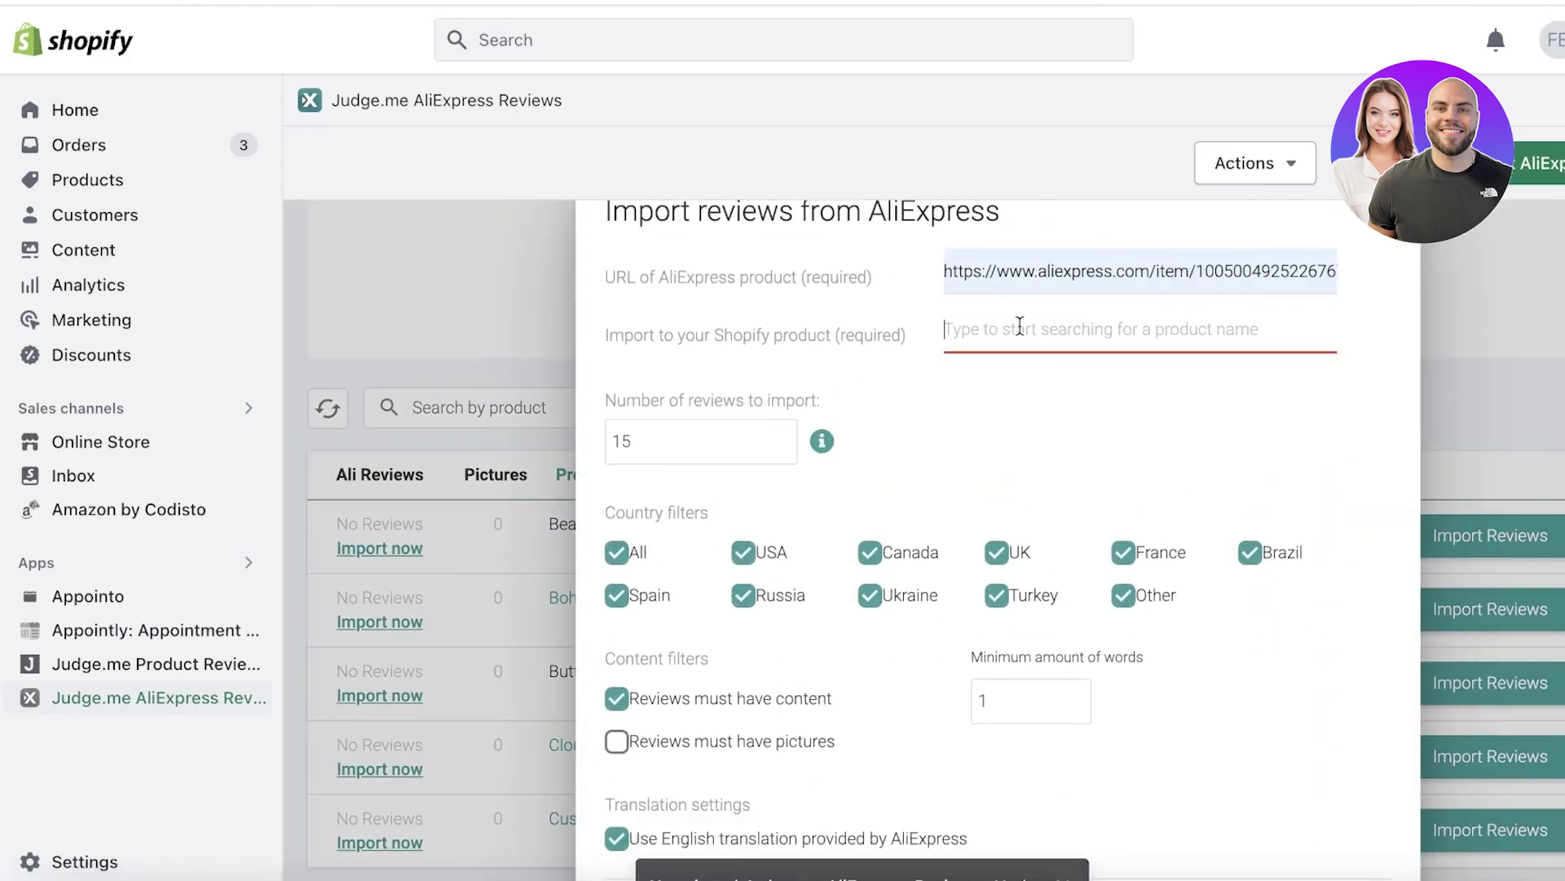
{"action": "type", "text": "c"}
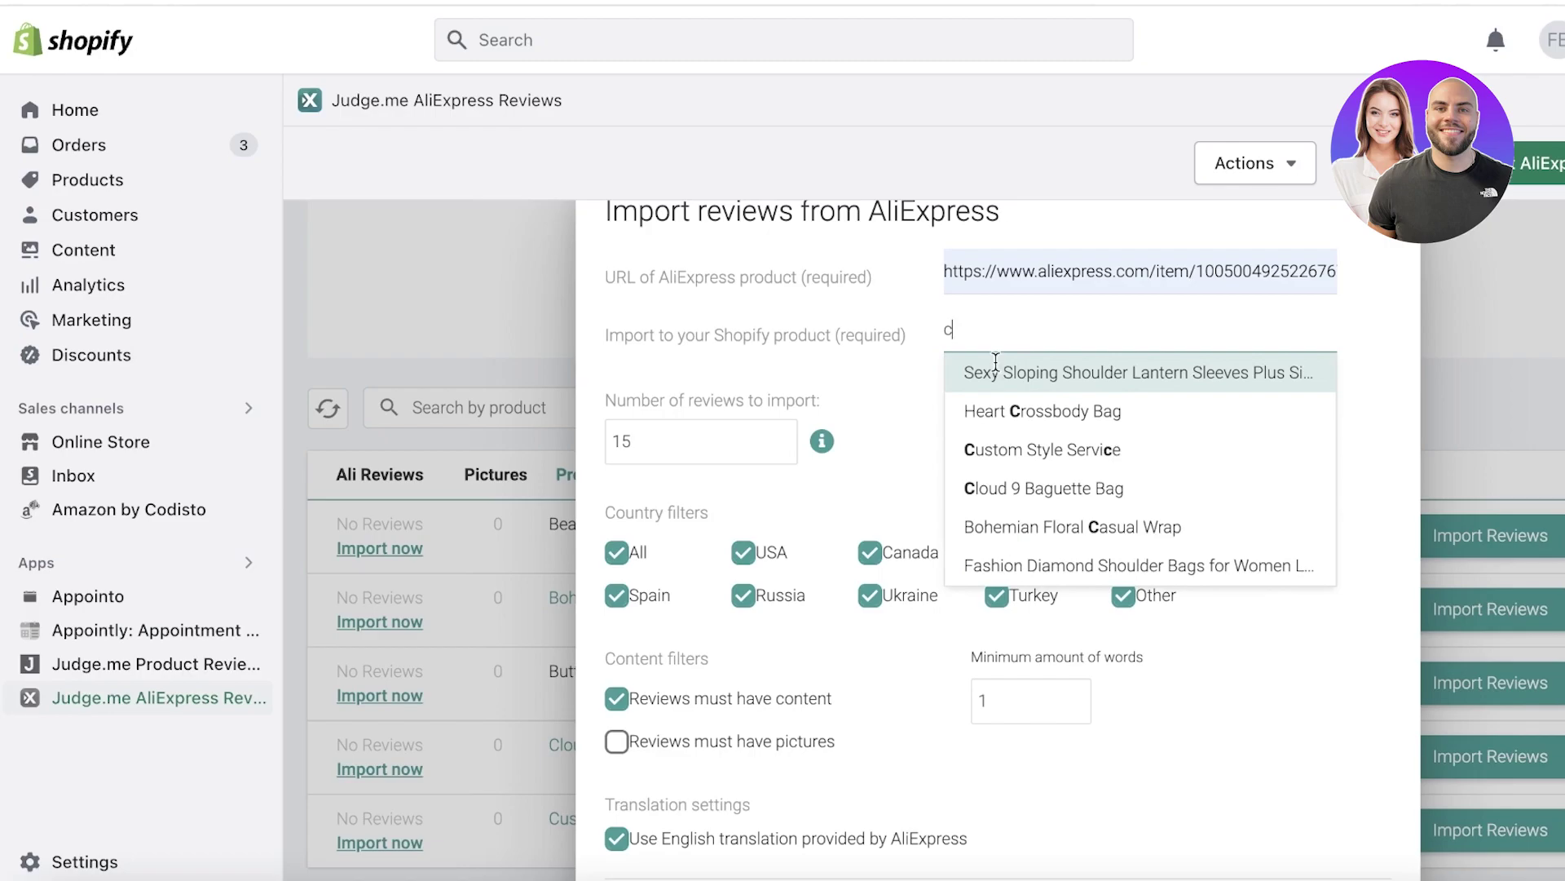
{"action": "left_click", "coordinate": [1015, 532]}
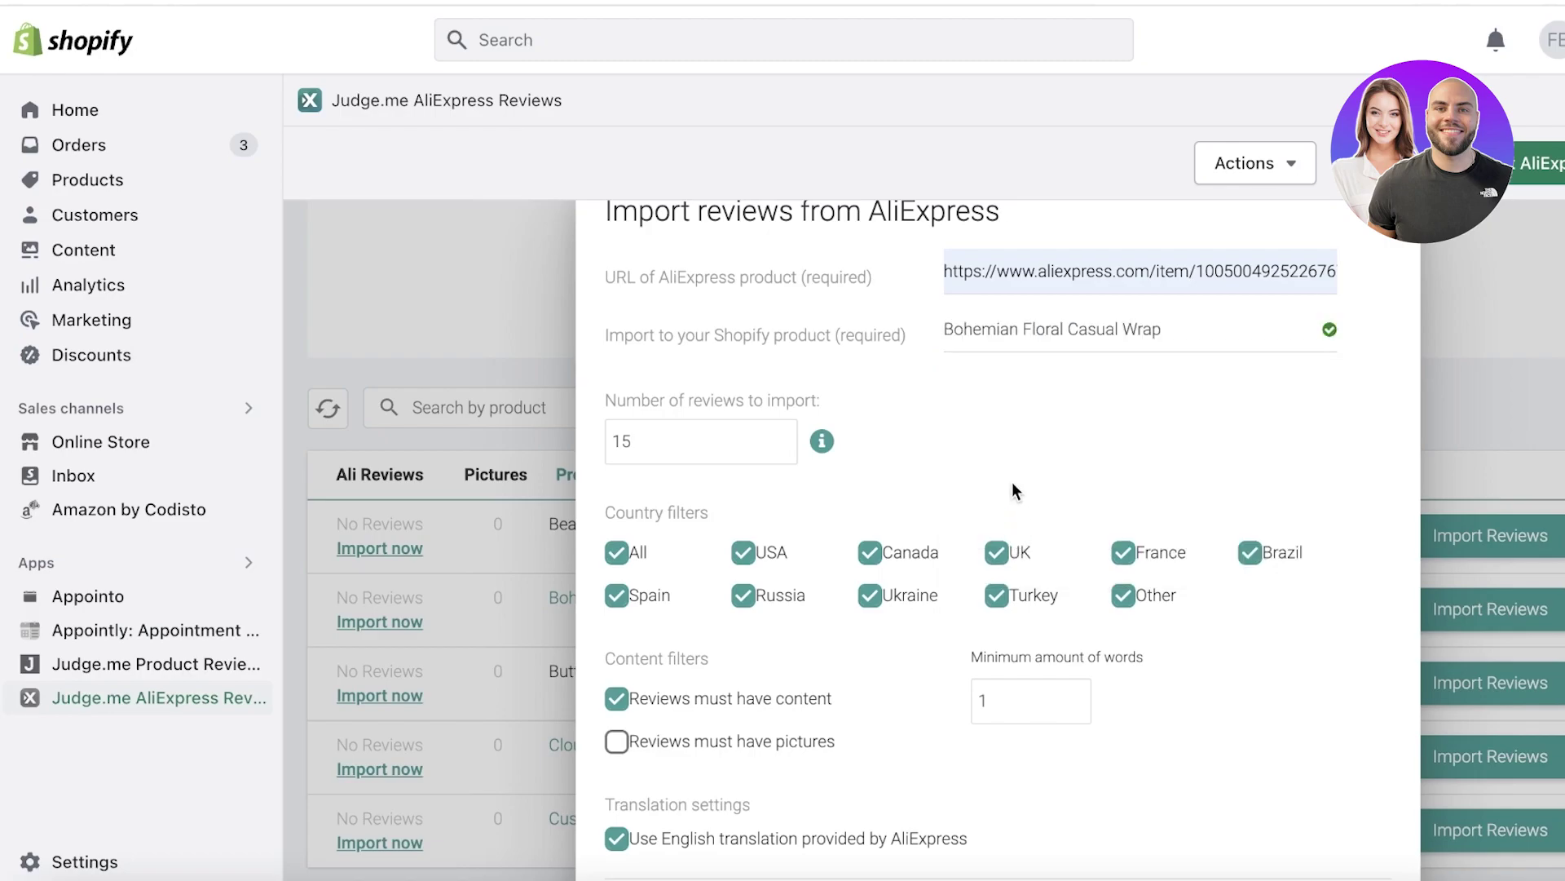
Import the 15 AliExpress reviews and return to the importer dashboard.
{"action": "scroll", "coordinate": [1014, 490], "scroll_direction": "down", "scroll_amount": 3}
{"action": "left_click", "coordinate": [1054, 822]}
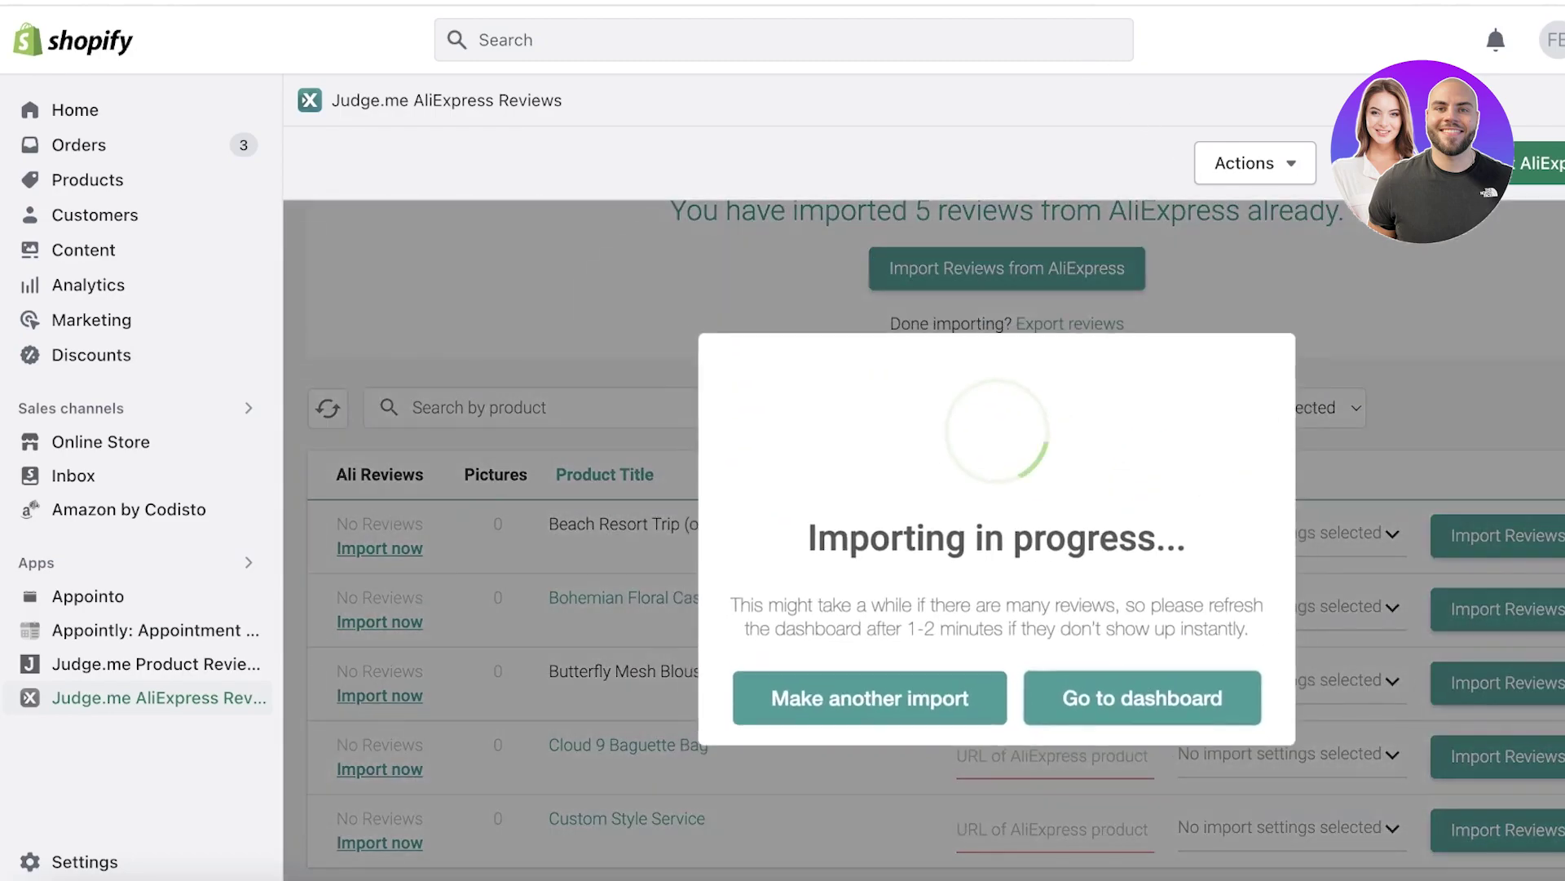
{"action": "left_click", "coordinate": [1117, 687]}
{"action": "scroll", "coordinate": [1003, 479], "scroll_direction": "down", "scroll_amount": 10}
{"action": "scroll", "coordinate": [406, 380], "scroll_direction": "up", "scroll_amount": 7}
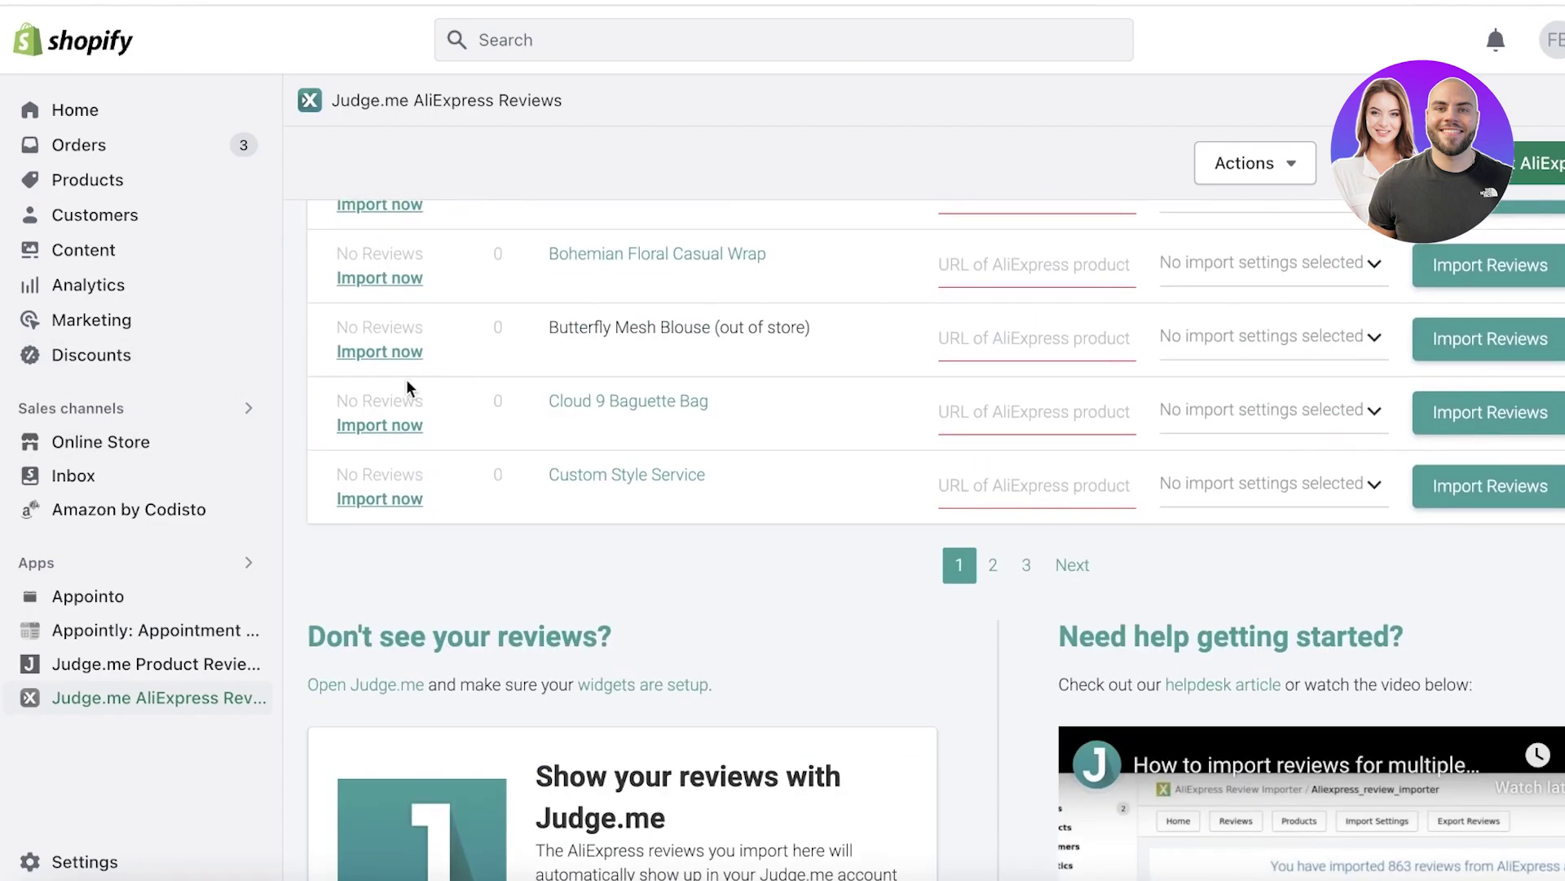
{"action": "scroll", "coordinate": [406, 379], "scroll_direction": "up", "scroll_amount": 3}
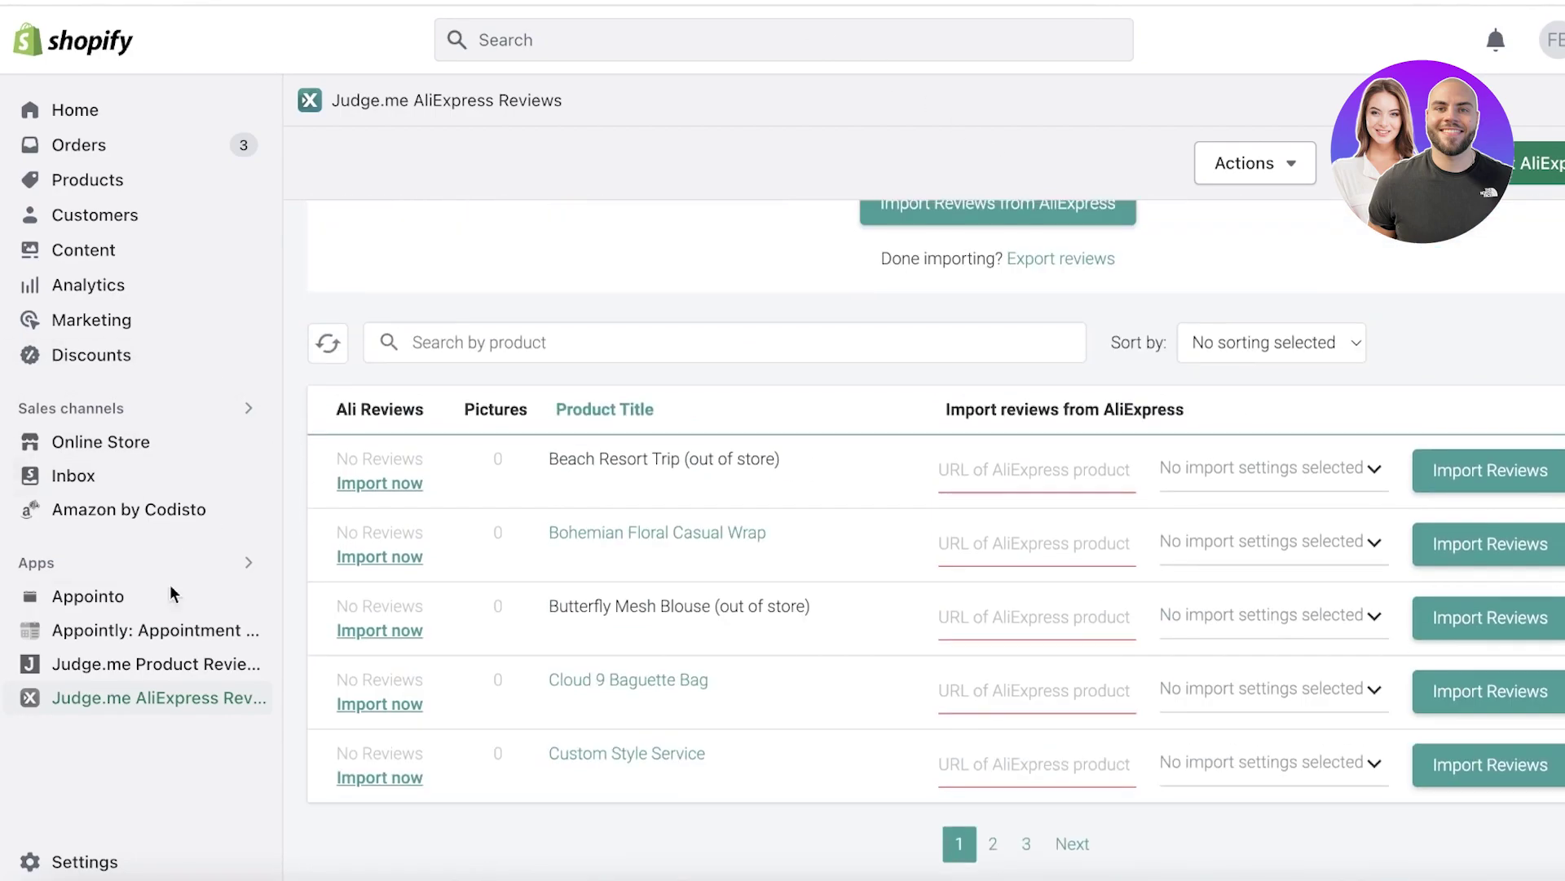
Open Judge.me Product Reviews' Manage Reviews dashboard listing the imported Bohemian Floral Casual Wrap reviews.
{"action": "left_click", "coordinate": [115, 669]}
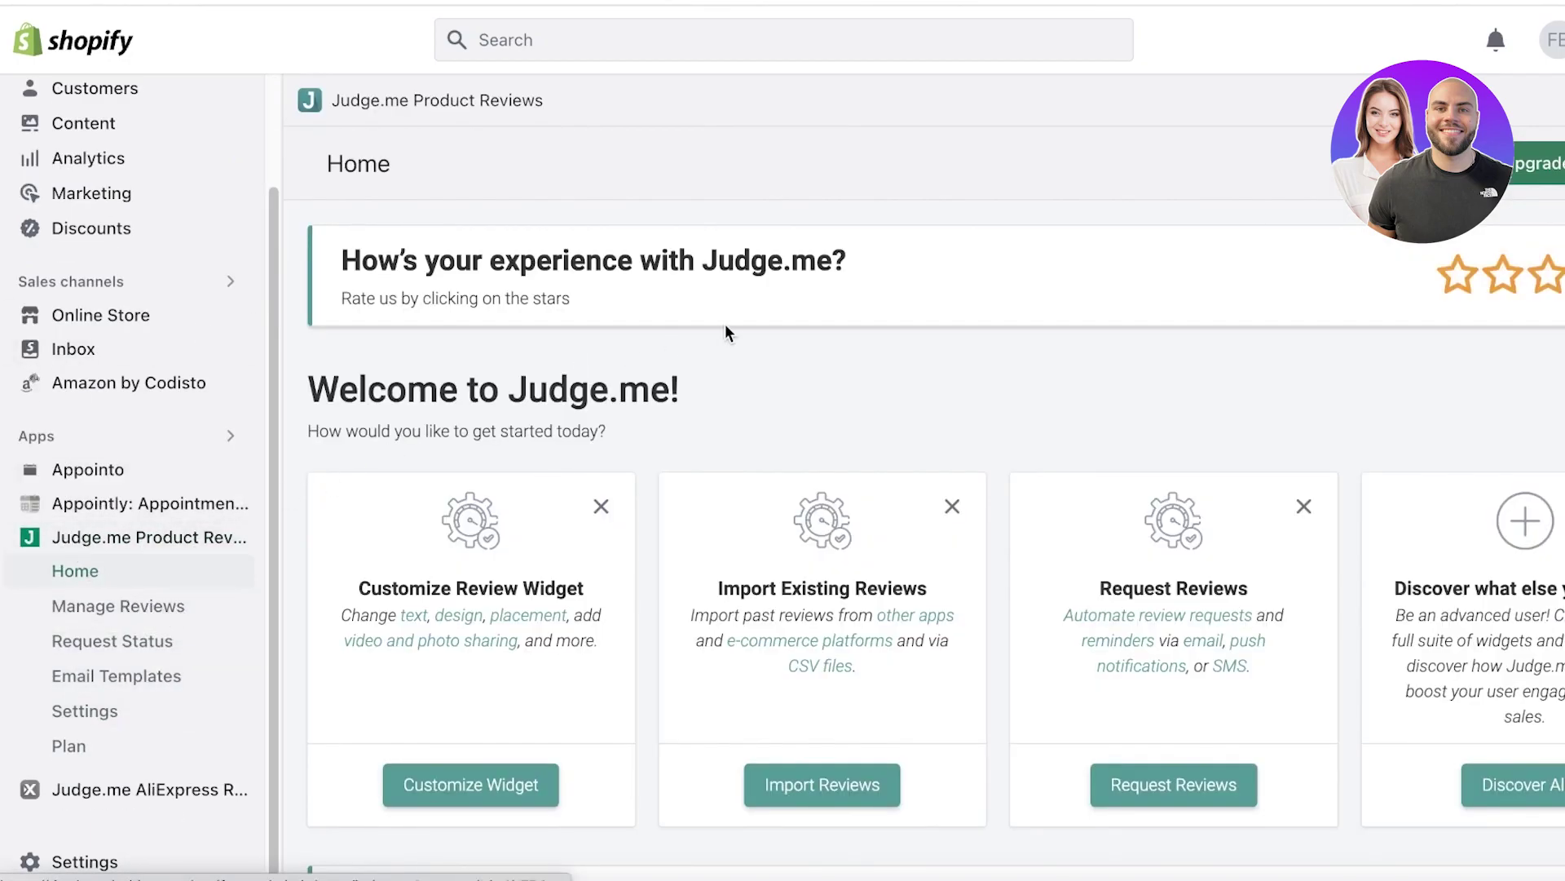
{"action": "scroll", "coordinate": [715, 319], "scroll_direction": "down", "scroll_amount": 5}
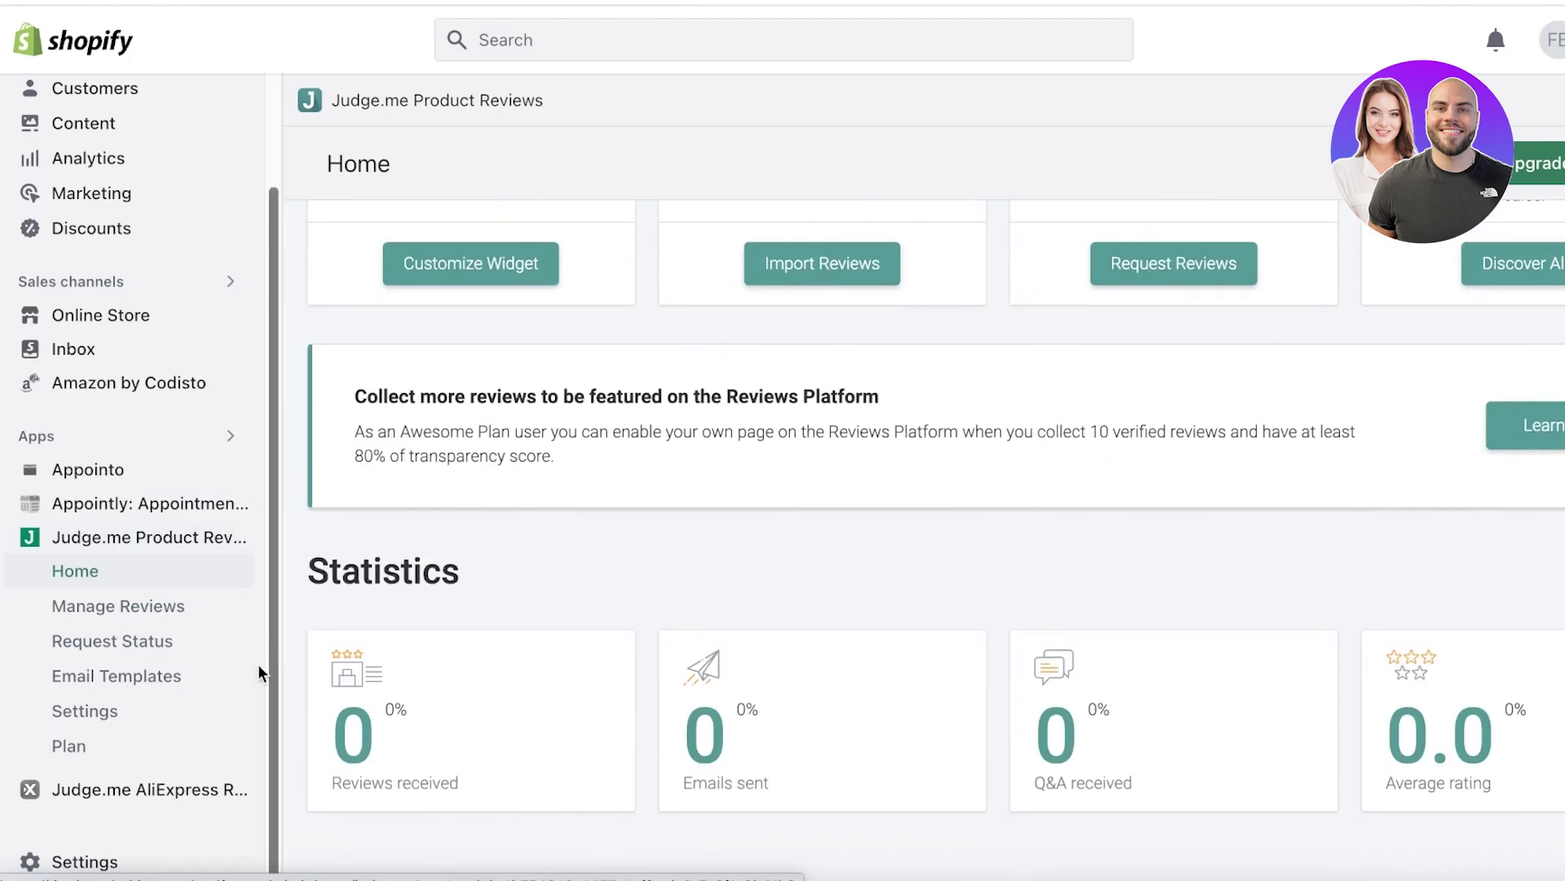
{"action": "left_click", "coordinate": [142, 623]}
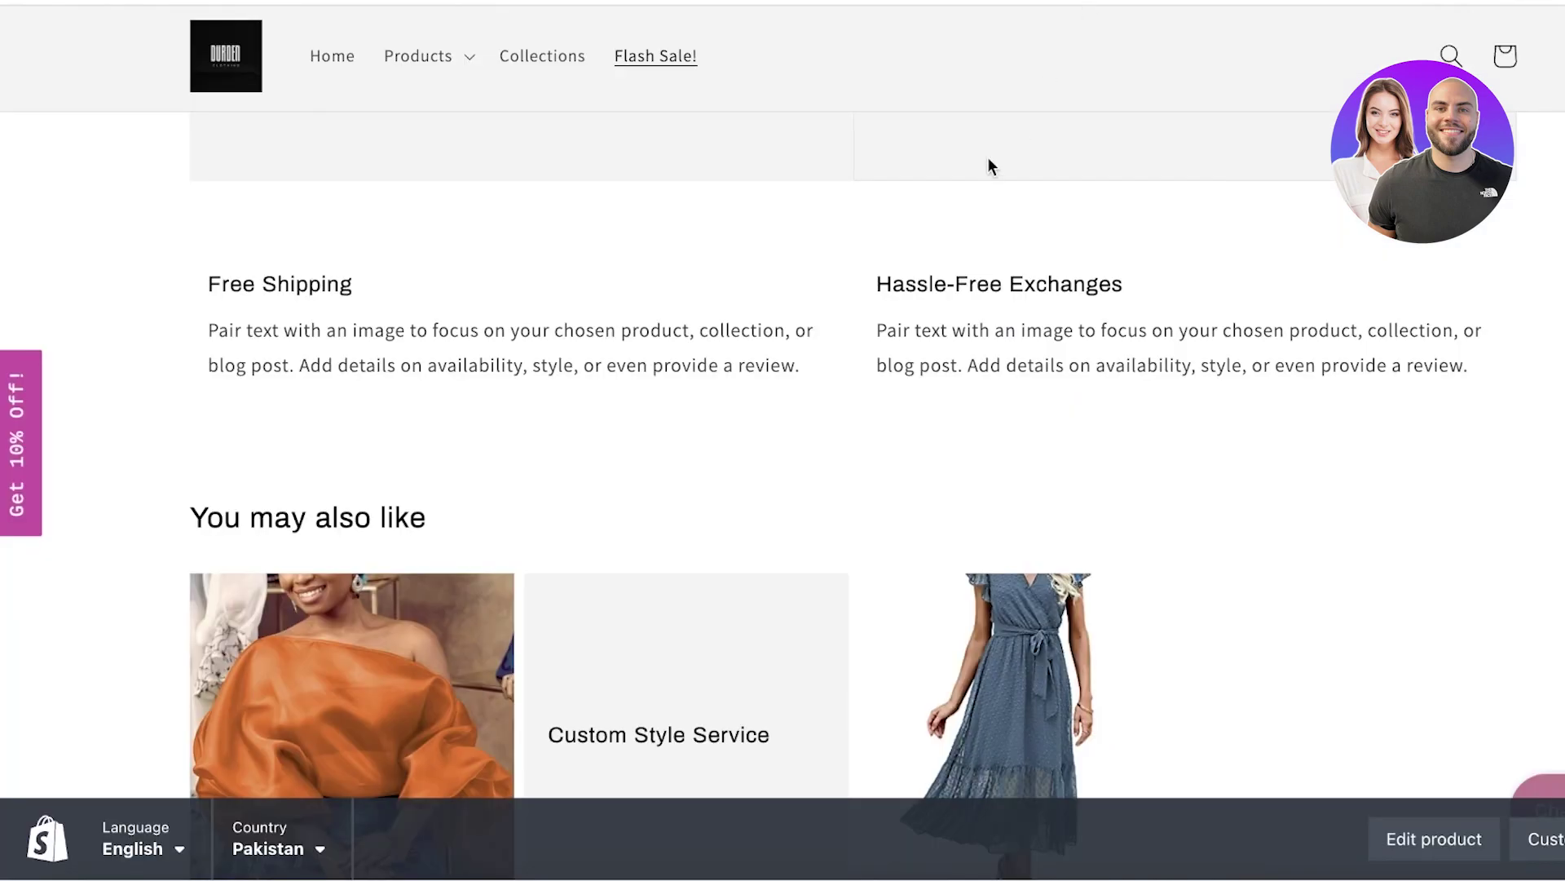
View the storefront Bohemian Wrap product page from the products list, then return to the Reviews Dashboard.
{"action": "scroll", "coordinate": [986, 156], "scroll_direction": "up", "scroll_amount": 10}
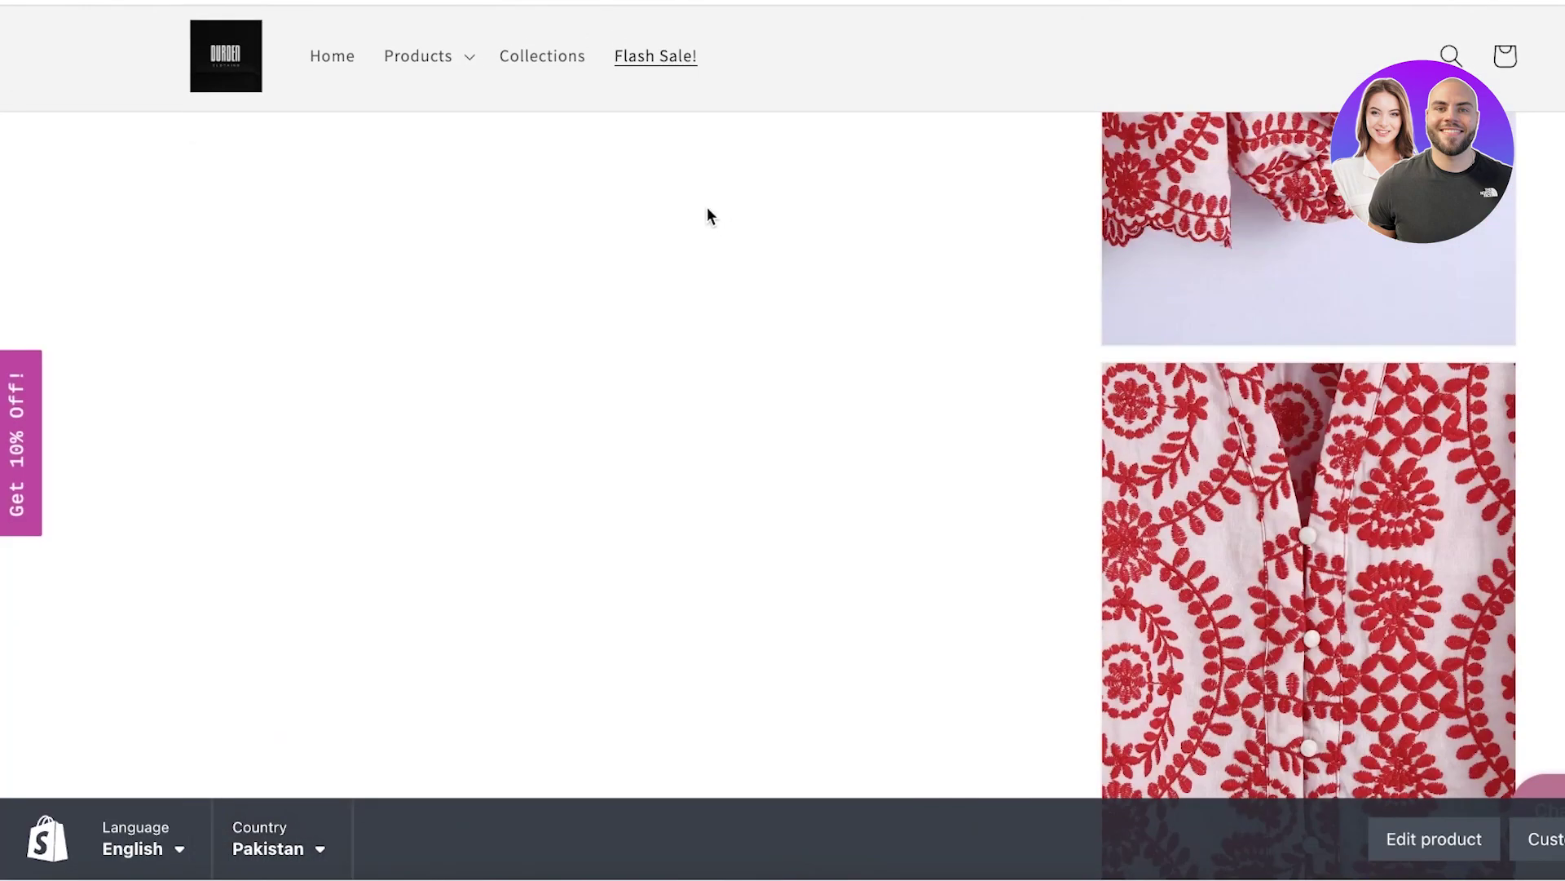
{"action": "left_click", "coordinate": [383, 65]}
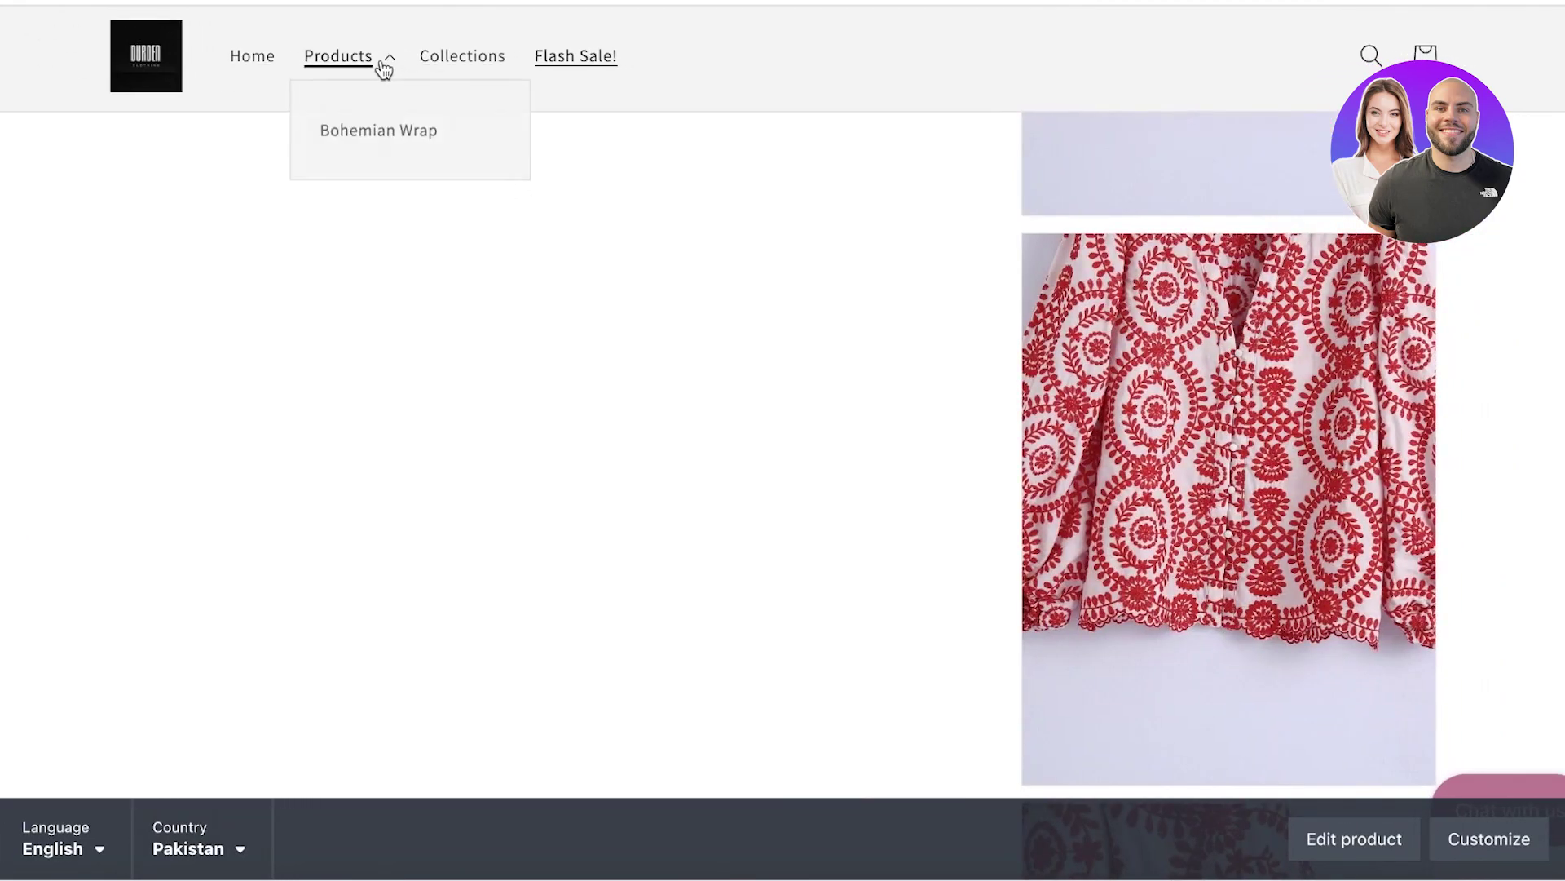
{"action": "left_click", "coordinate": [353, 155]}
{"action": "scroll", "coordinate": [804, 440], "scroll_direction": "down", "scroll_amount": 20}
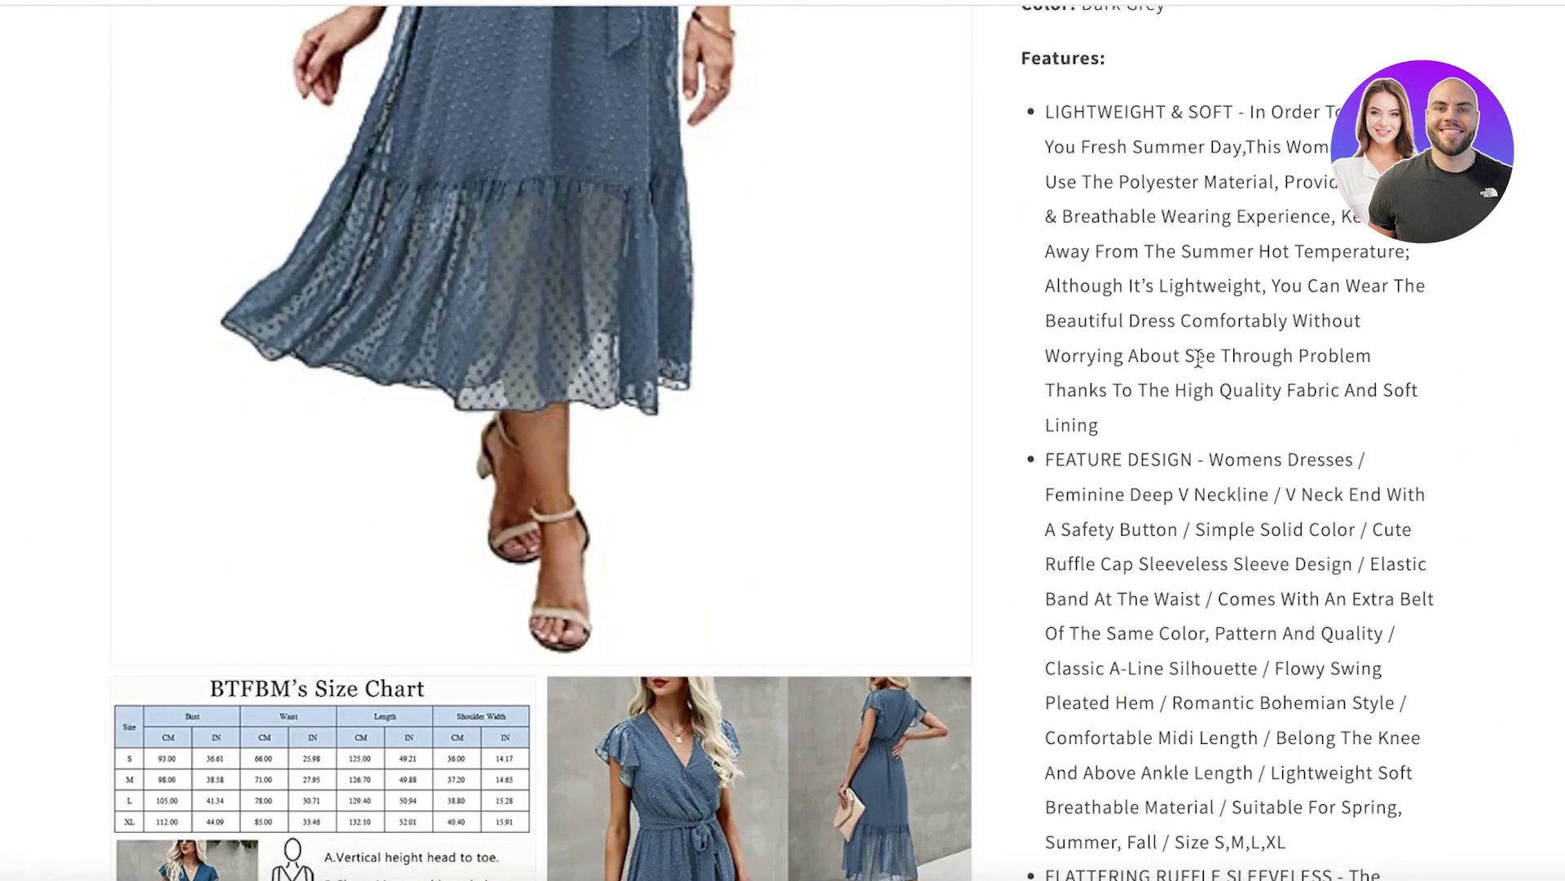
{"action": "scroll", "coordinate": [1130, 305], "scroll_direction": "up", "scroll_amount": 15}
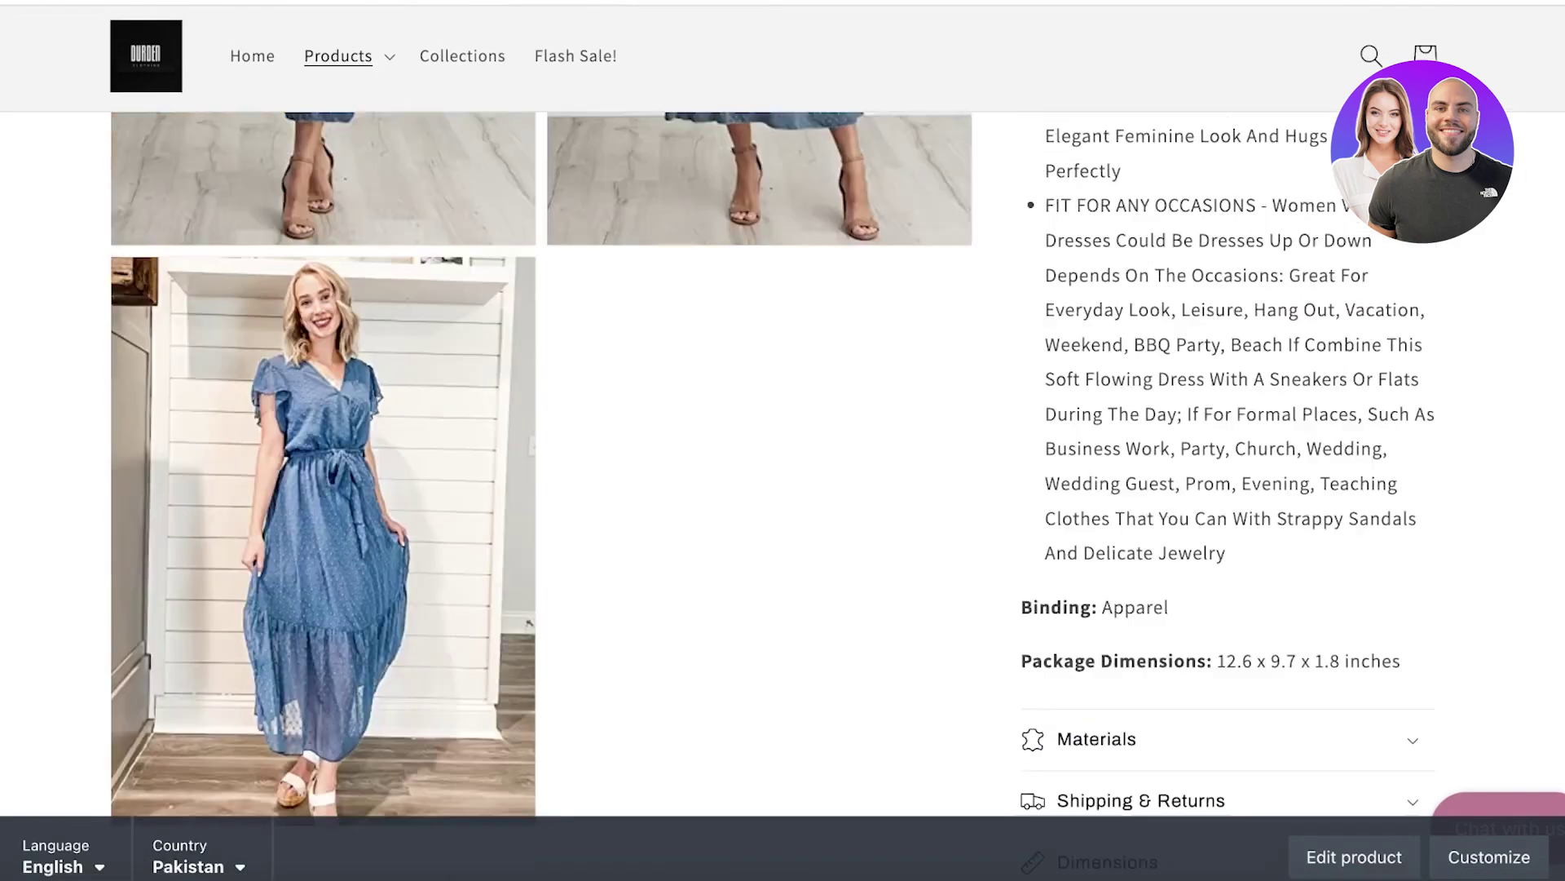
{"action": "scroll", "coordinate": [1257, 217], "scroll_direction": "up", "scroll_amount": 5}
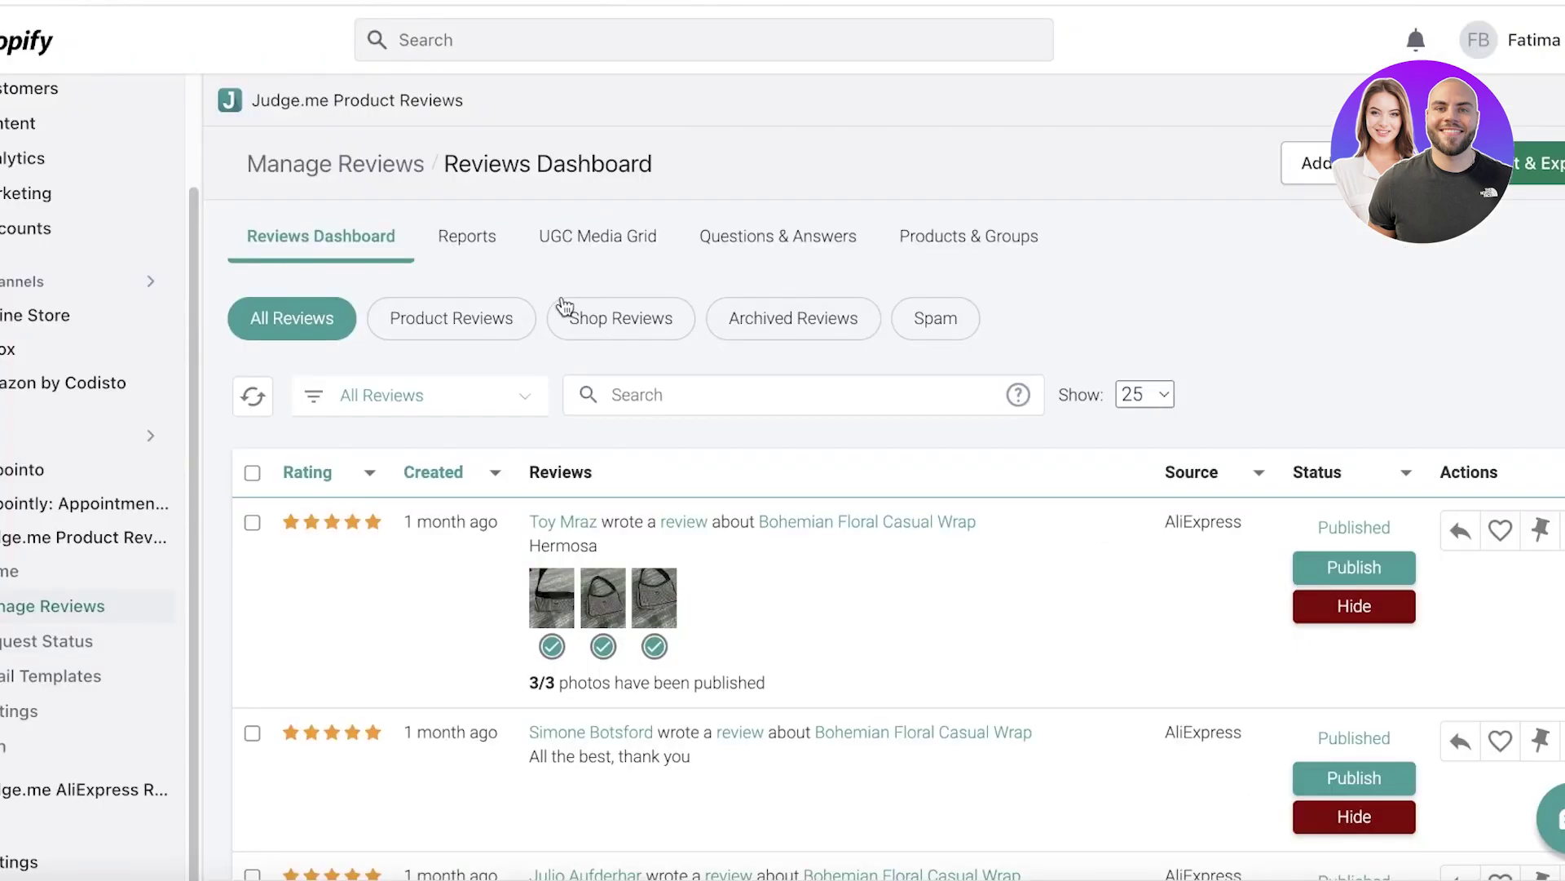
{"action": "scroll", "coordinate": [563, 307], "scroll_direction": "down", "scroll_amount": 8}
Tick the header checkbox to select all 10 imported AliExpress reviews for bulk management.
{"action": "scroll", "coordinate": [810, 231], "scroll_direction": "up", "scroll_amount": 8}
{"action": "scroll", "coordinate": [1160, 652], "scroll_direction": "down", "scroll_amount": 4}
{"action": "scroll", "coordinate": [891, 568], "scroll_direction": "up", "scroll_amount": 4}
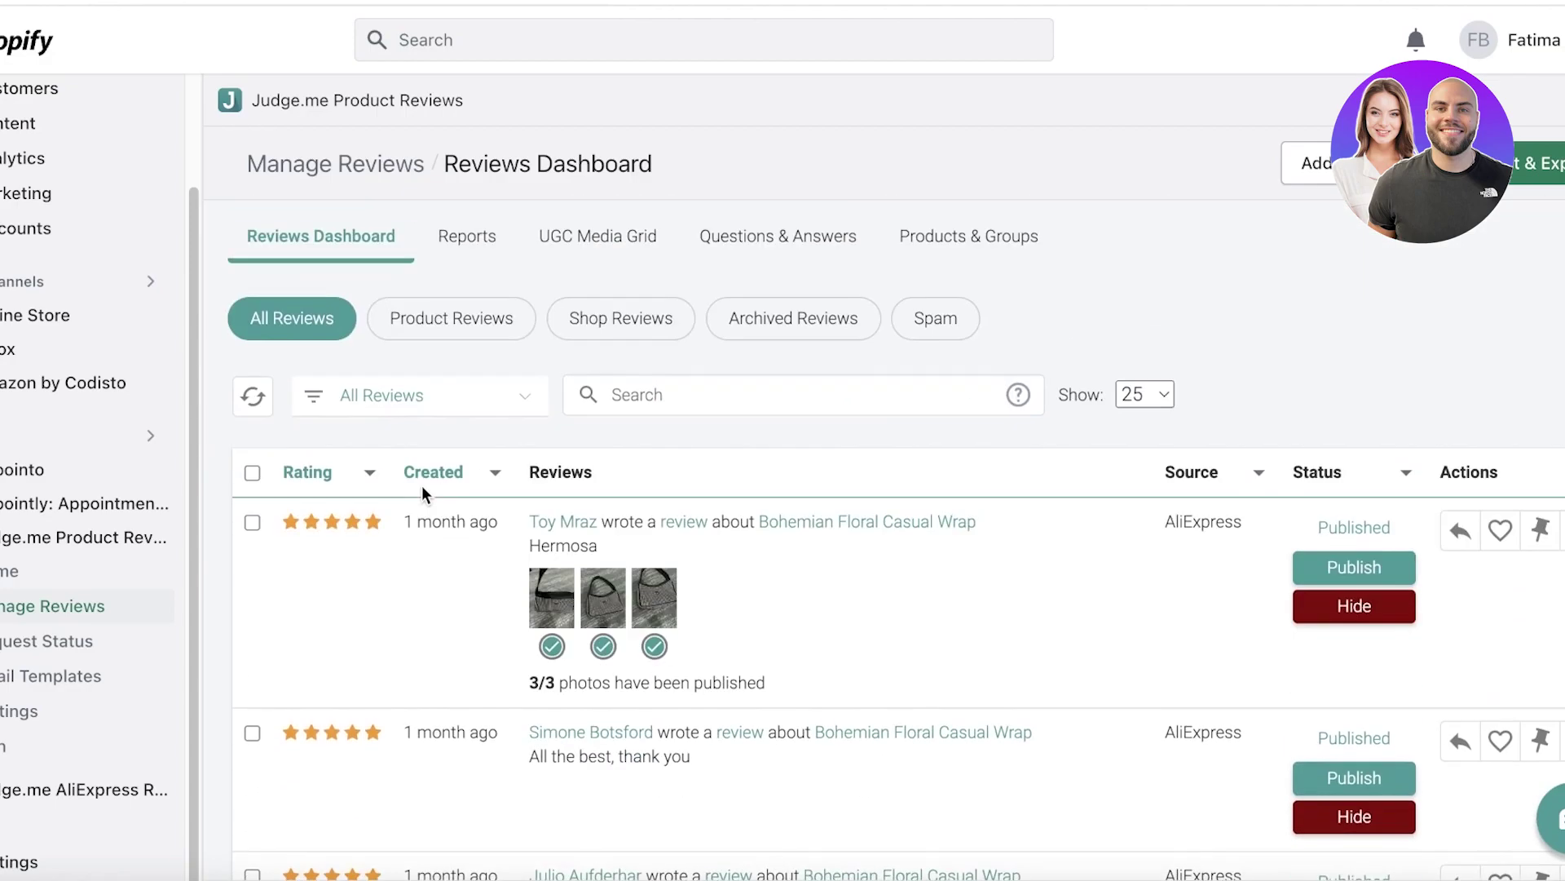
{"action": "left_click", "coordinate": [252, 472]}
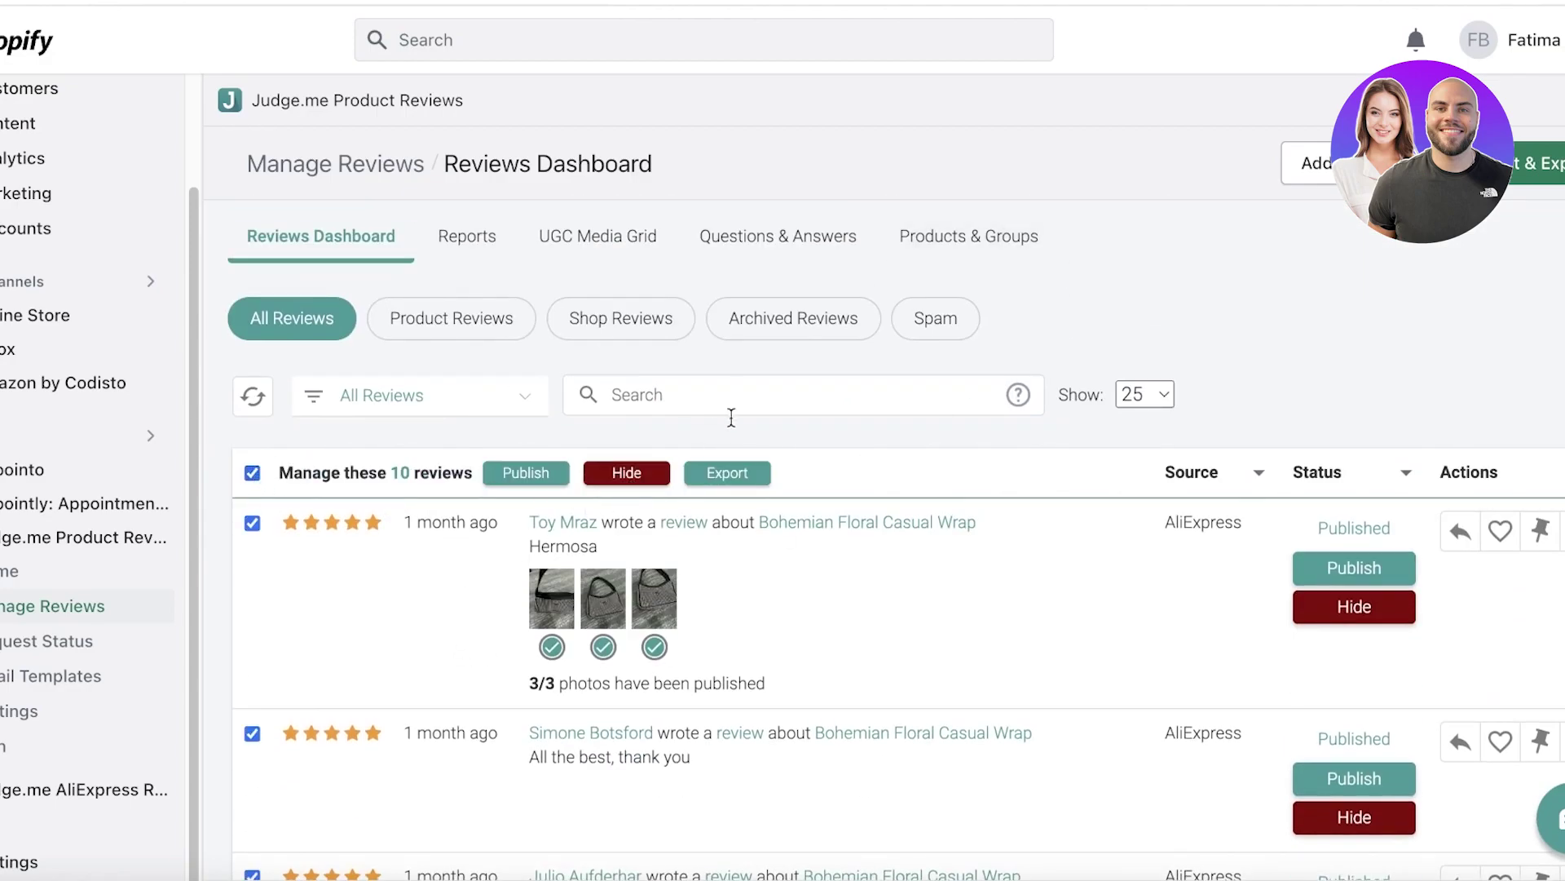
{"action": "scroll", "coordinate": [732, 418], "scroll_direction": "down", "scroll_amount": 3}
{"action": "scroll", "coordinate": [742, 416], "scroll_direction": "up", "scroll_amount": 2}
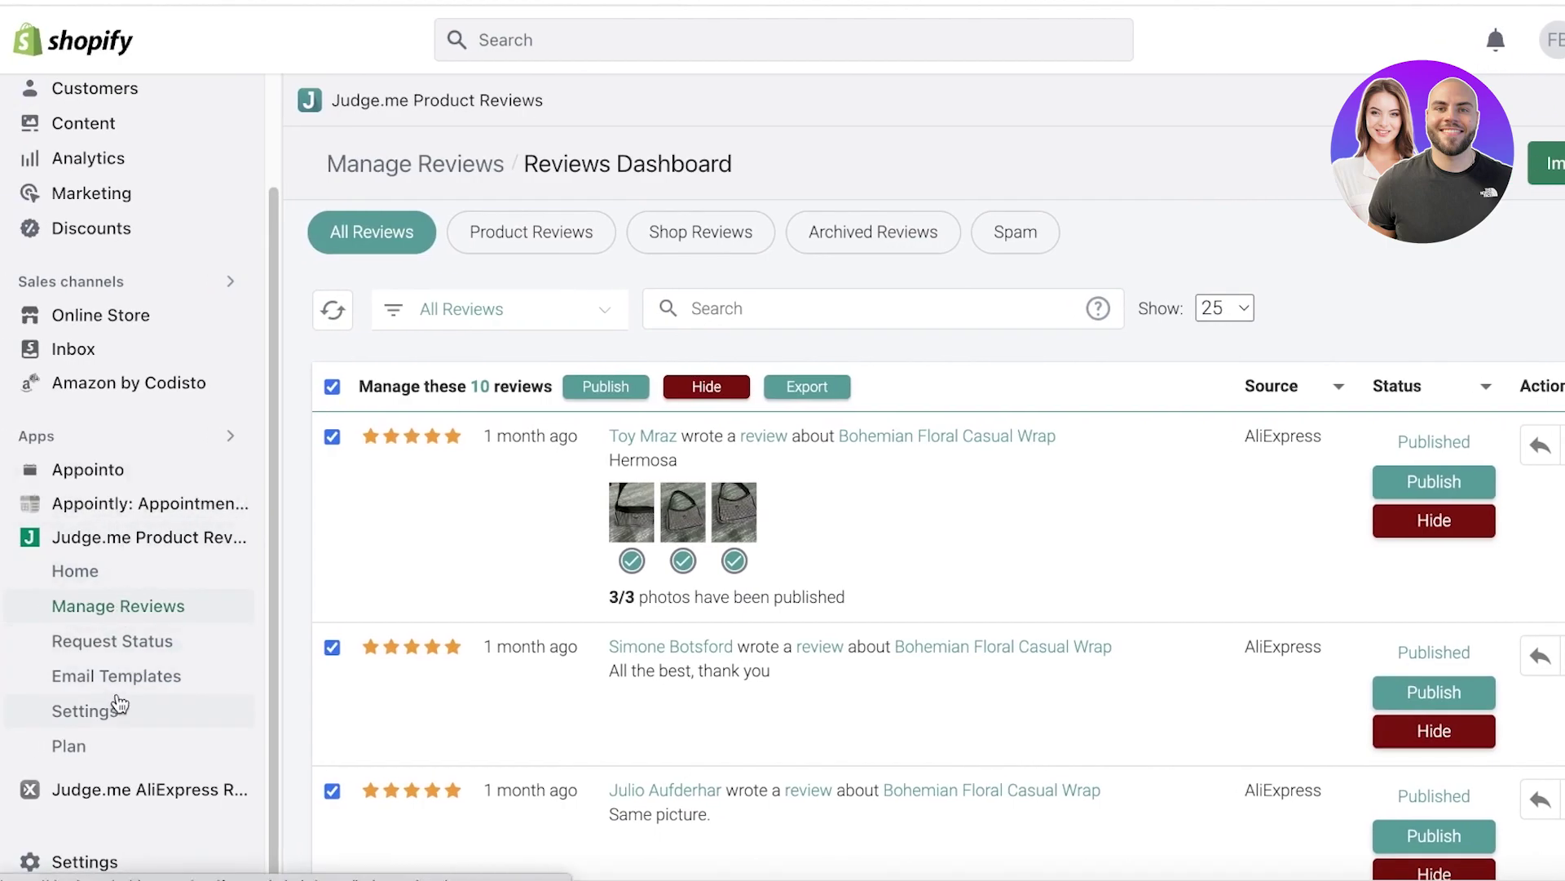
{"action": "scroll", "coordinate": [456, 393], "scroll_direction": "down", "scroll_amount": 1}
Open Judge.me Settings and browse the Advanced settings section.
{"action": "left_click", "coordinate": [74, 706]}
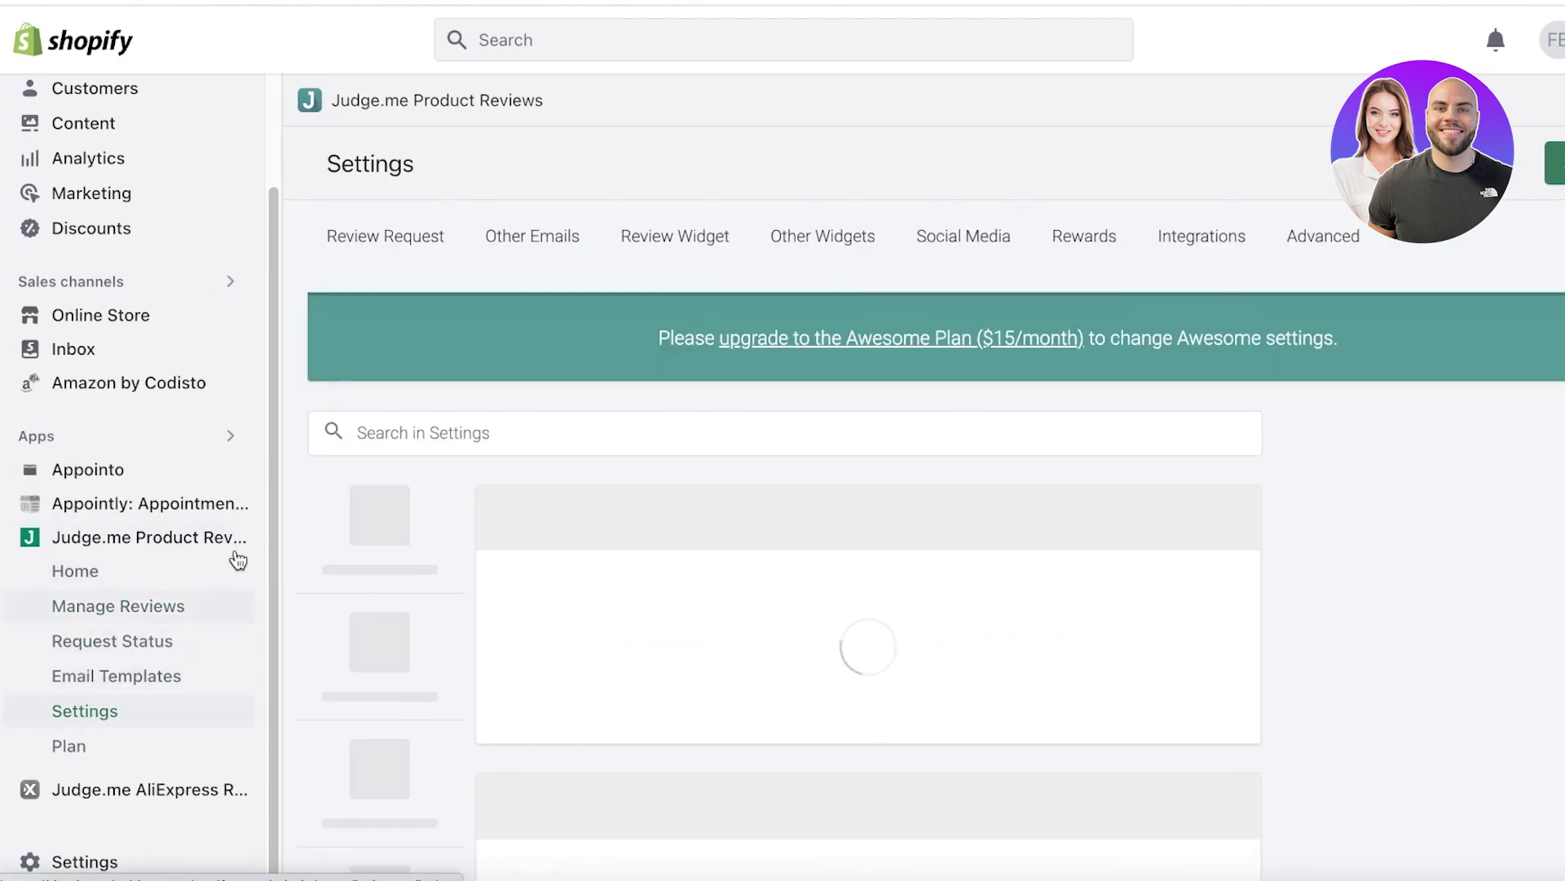
{"action": "left_click", "coordinate": [1324, 237]}
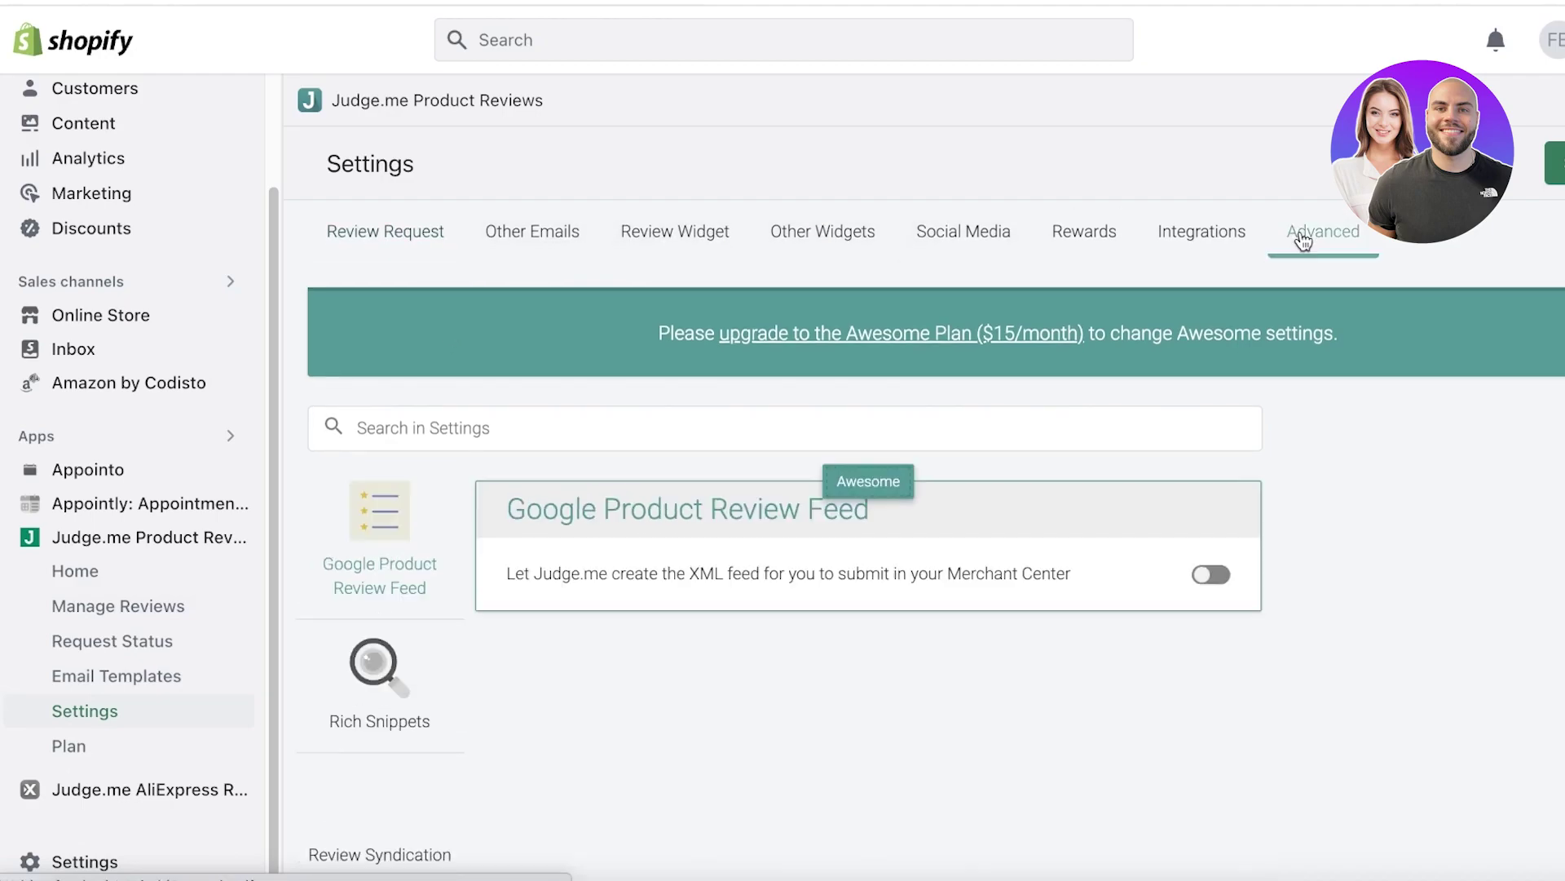
{"action": "scroll", "coordinate": [1304, 242], "scroll_direction": "down", "scroll_amount": 3}
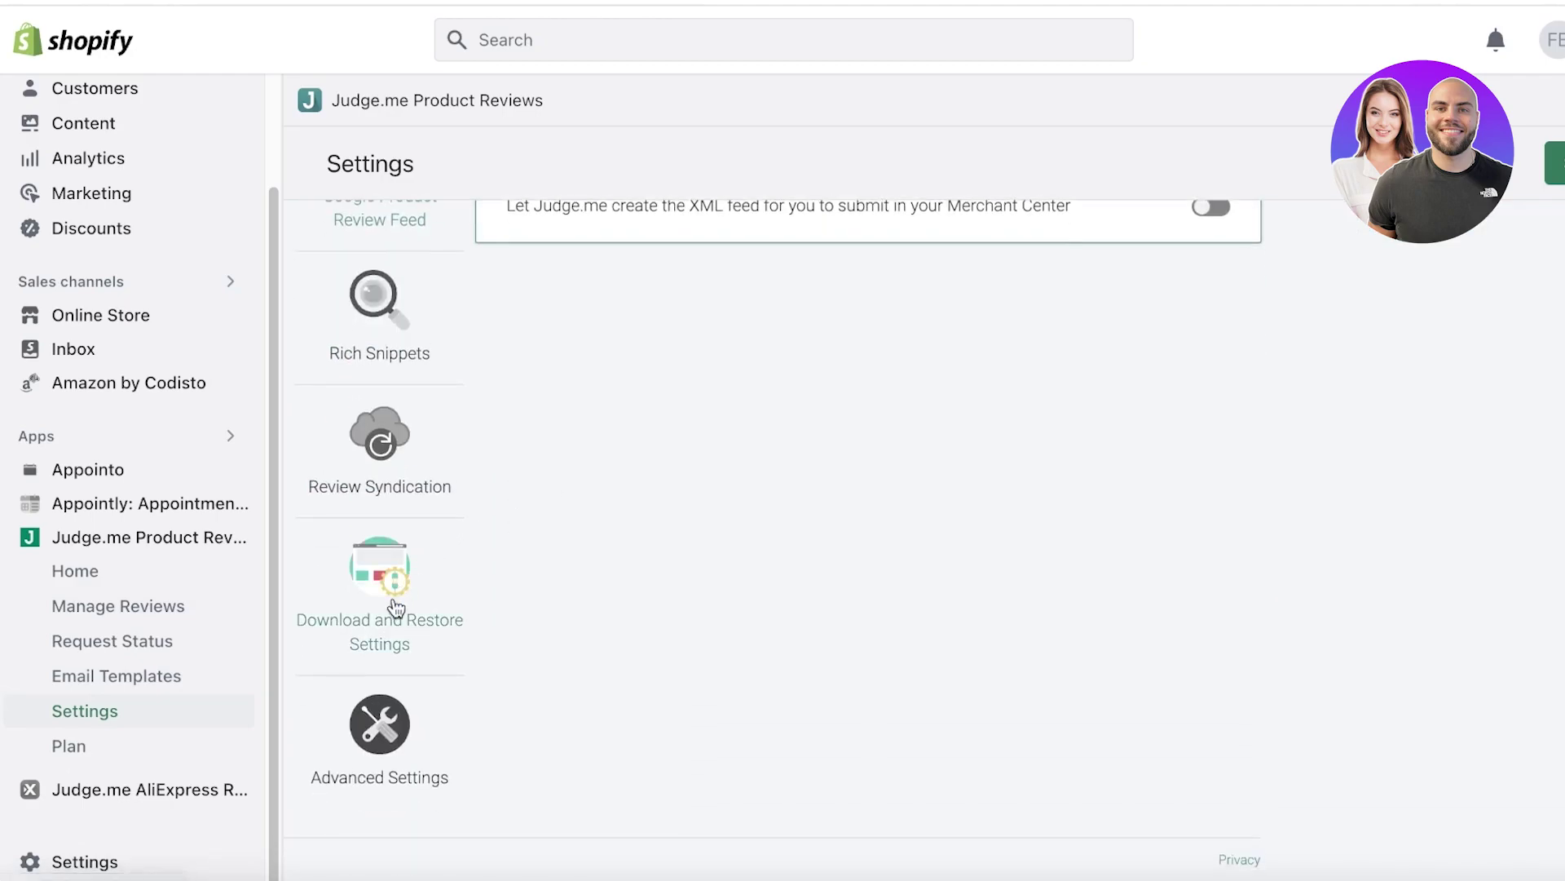
{"action": "left_click", "coordinate": [381, 741]}
{"action": "scroll", "coordinate": [1075, 359], "scroll_direction": "down", "scroll_amount": 5}
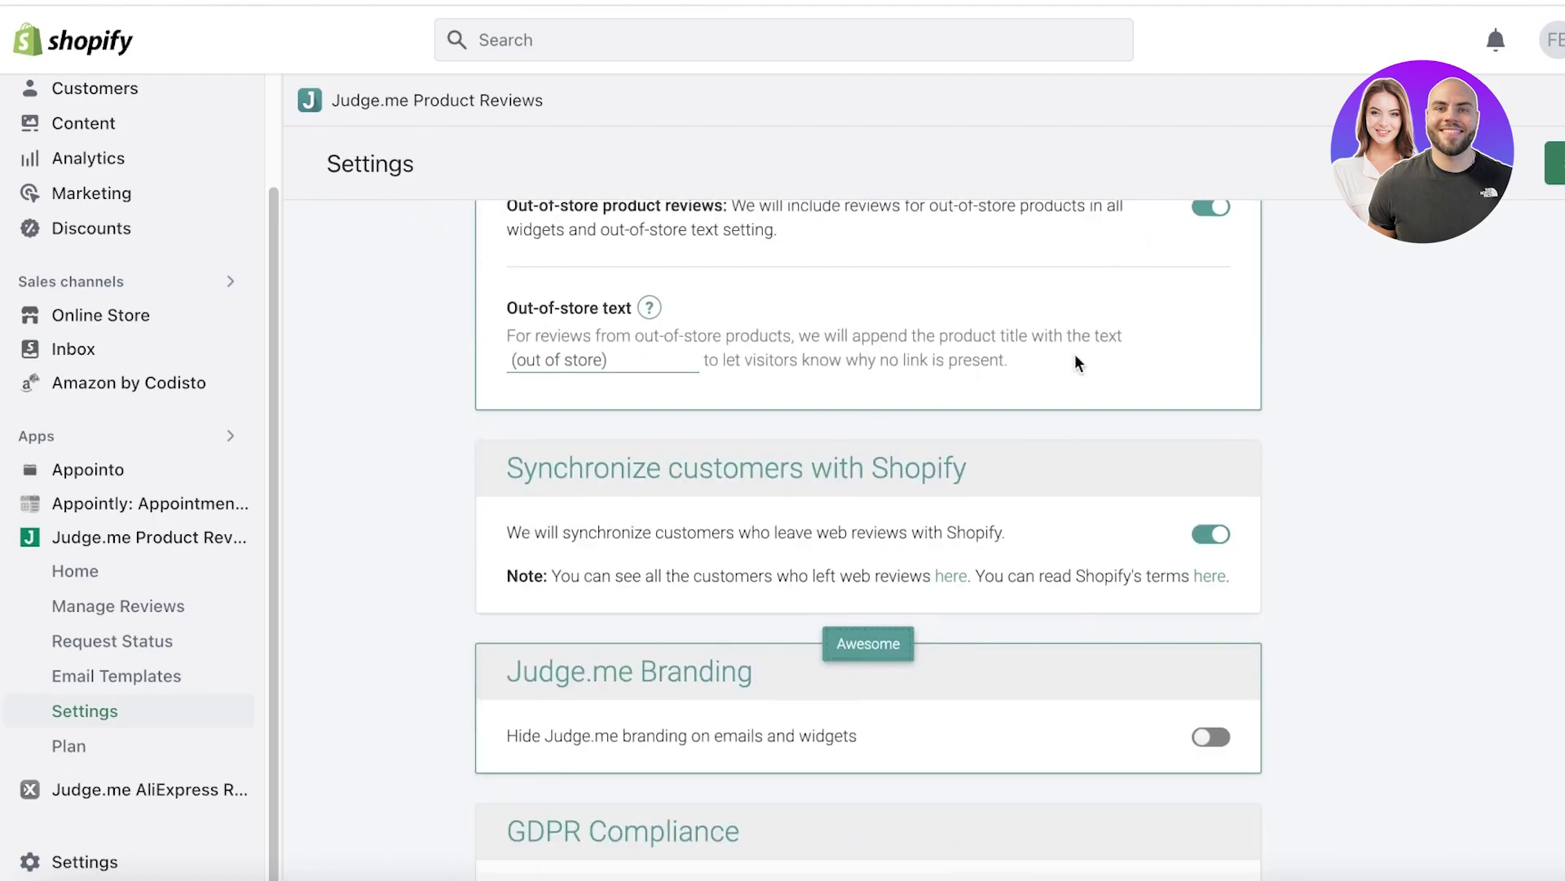
{"action": "scroll", "coordinate": [1217, 363], "scroll_direction": "down", "scroll_amount": 5}
{"action": "scroll", "coordinate": [1216, 359], "scroll_direction": "down", "scroll_amount": 5}
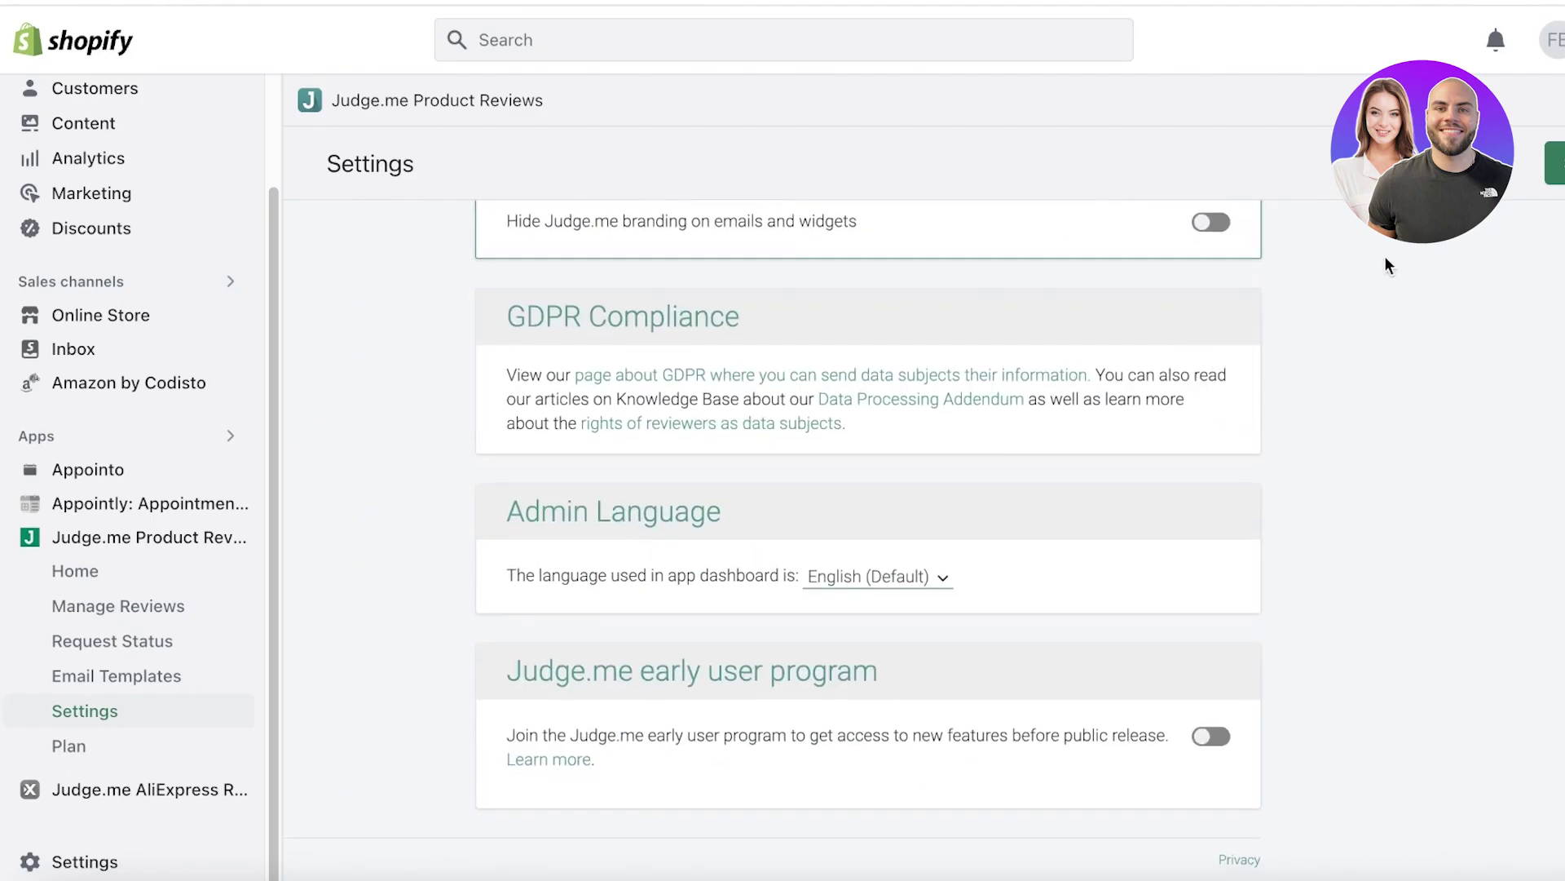
{"action": "scroll", "coordinate": [980, 316], "scroll_direction": "up", "scroll_amount": 15}
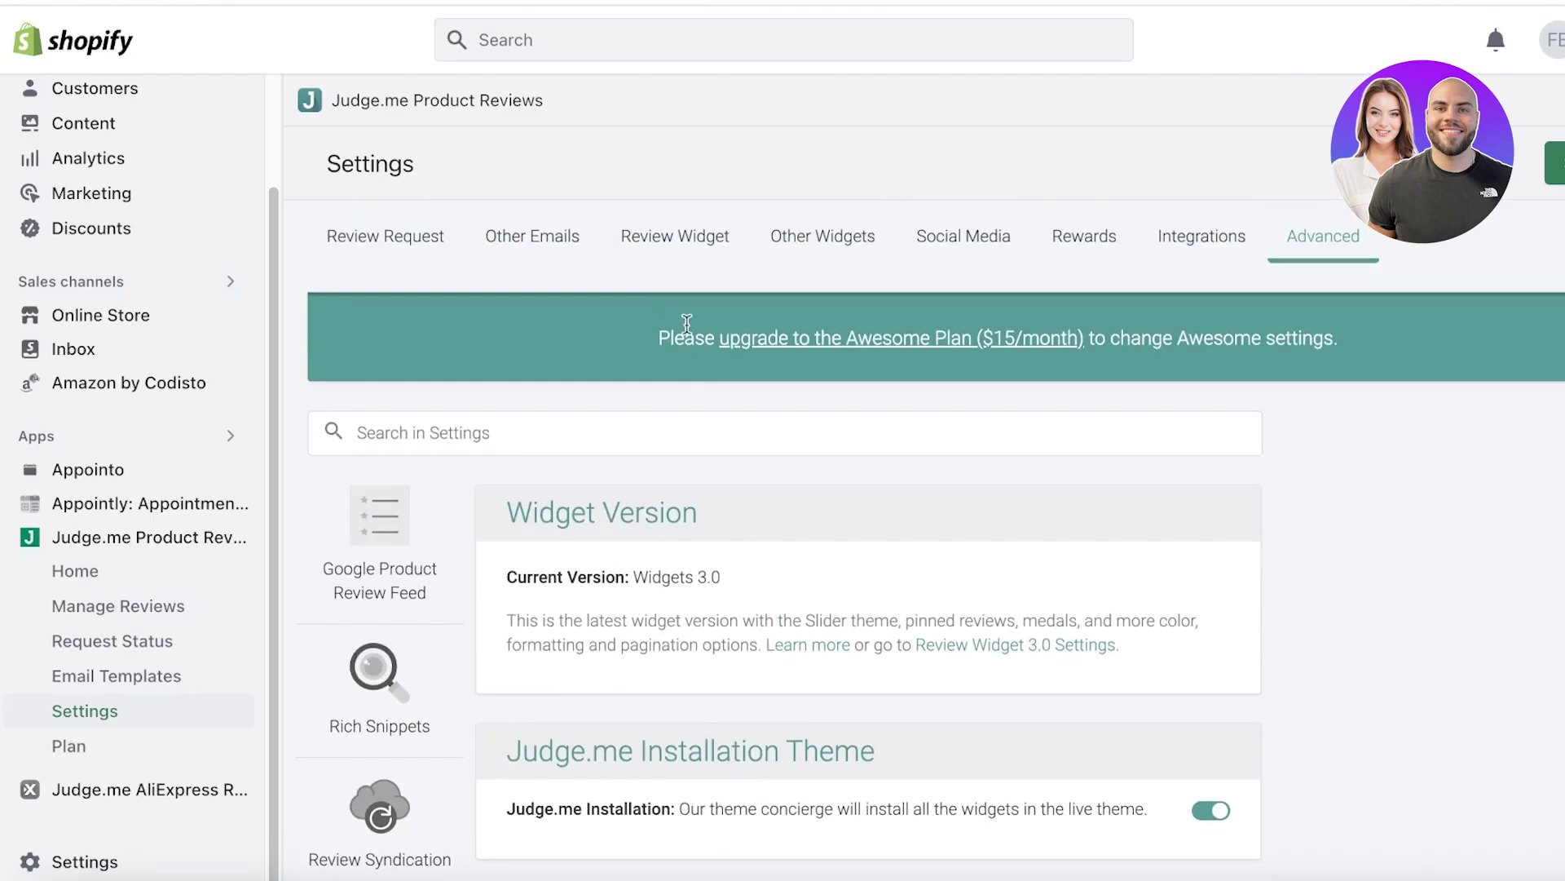
Look through the Review Widget tab and its widget colour settings.
{"action": "left_click", "coordinate": [658, 237]}
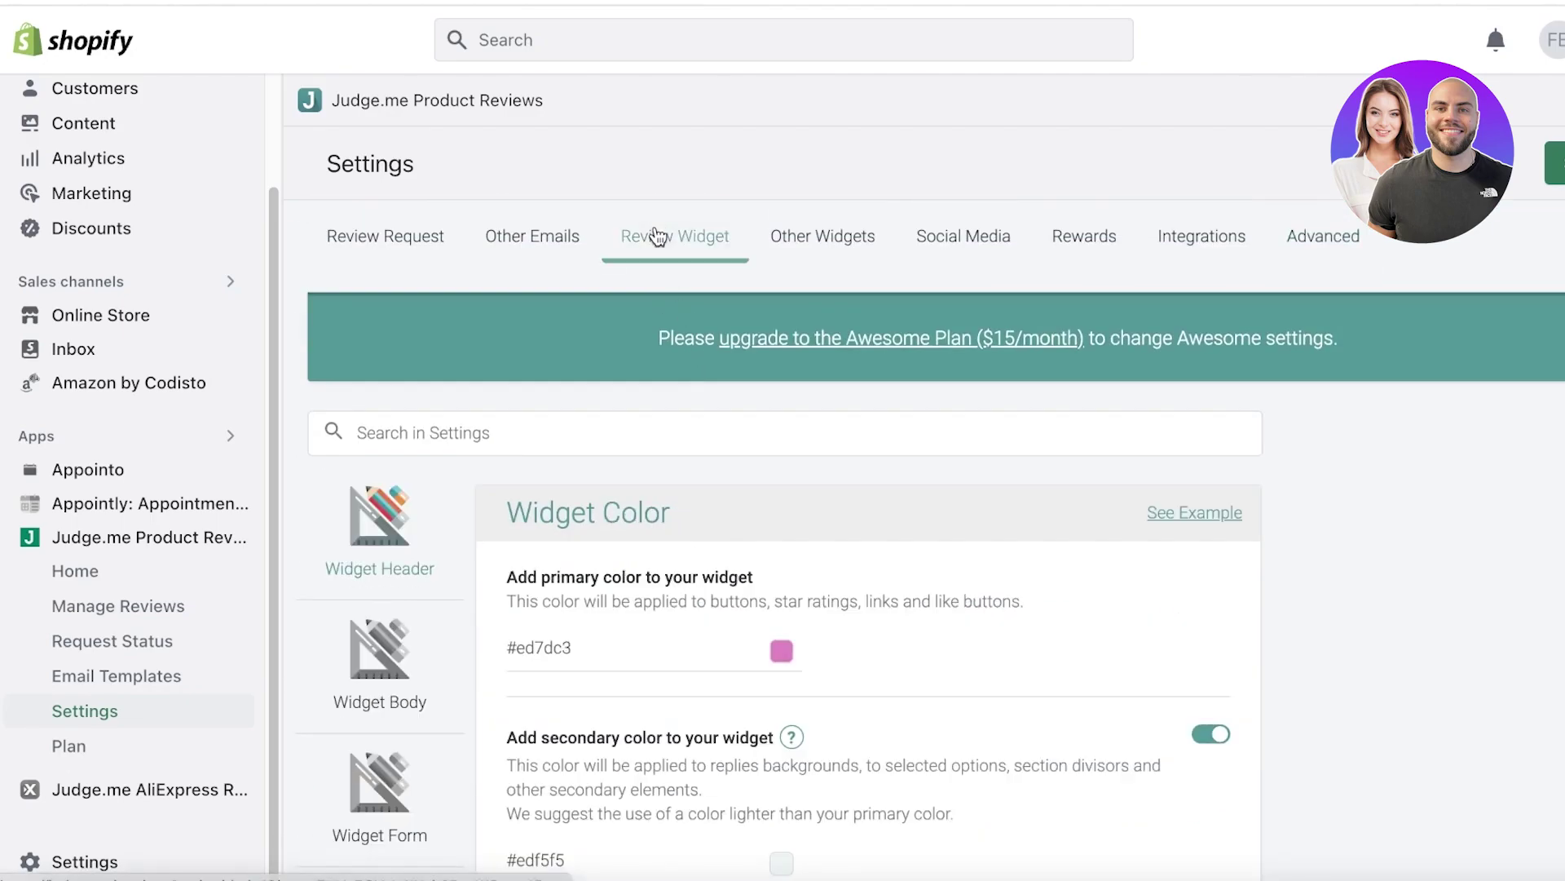
{"action": "scroll", "coordinate": [775, 248], "scroll_direction": "down", "scroll_amount": 12}
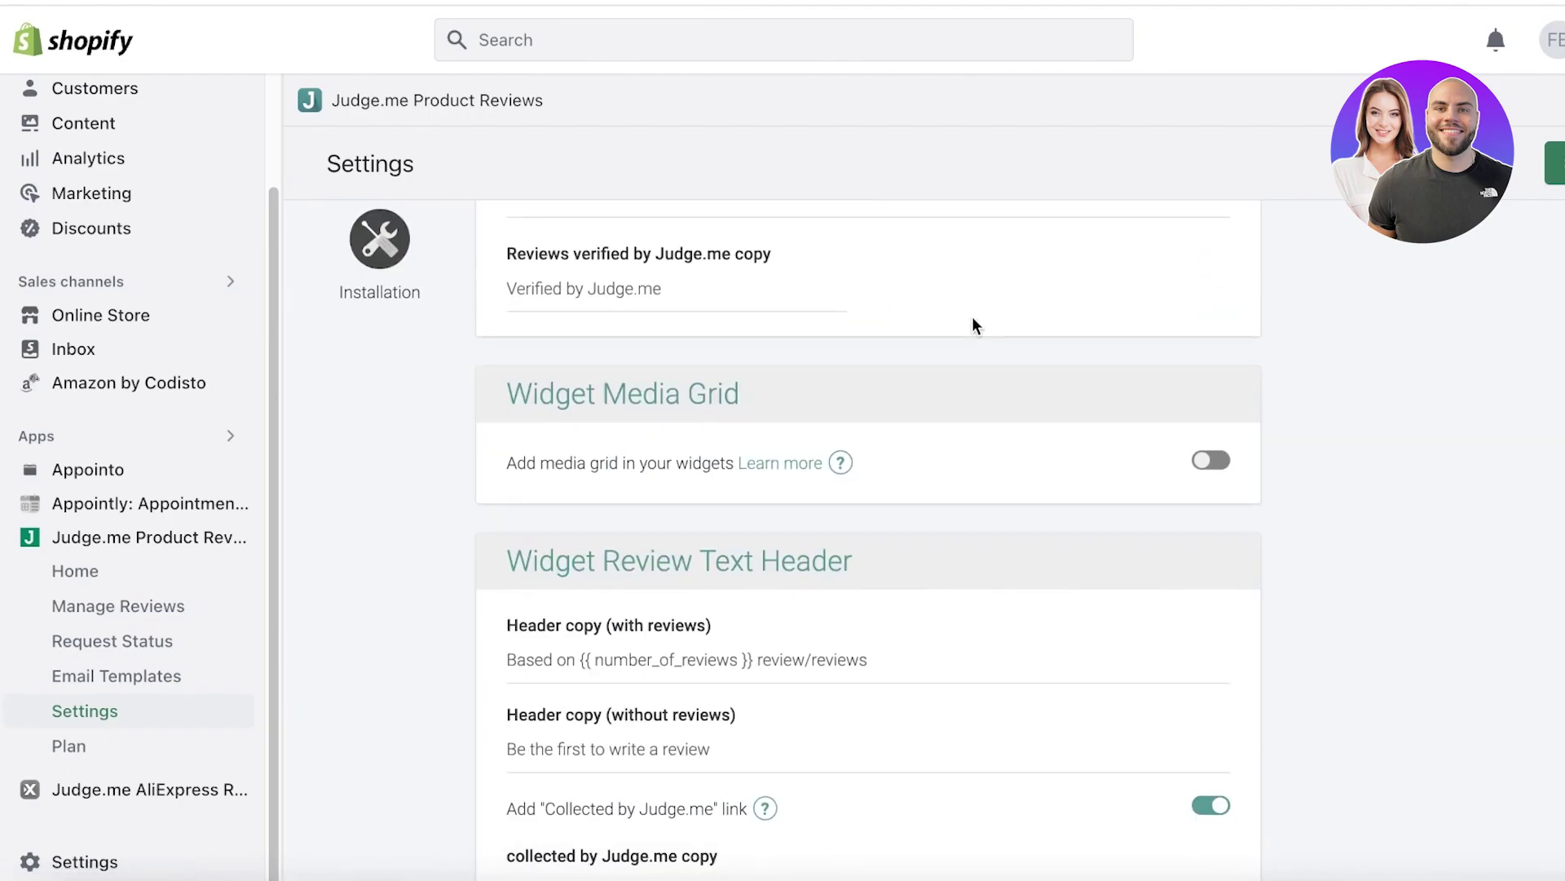
{"action": "scroll", "coordinate": [975, 326], "scroll_direction": "up", "scroll_amount": 8}
{"action": "scroll", "coordinate": [1212, 668], "scroll_direction": "down", "scroll_amount": 4}
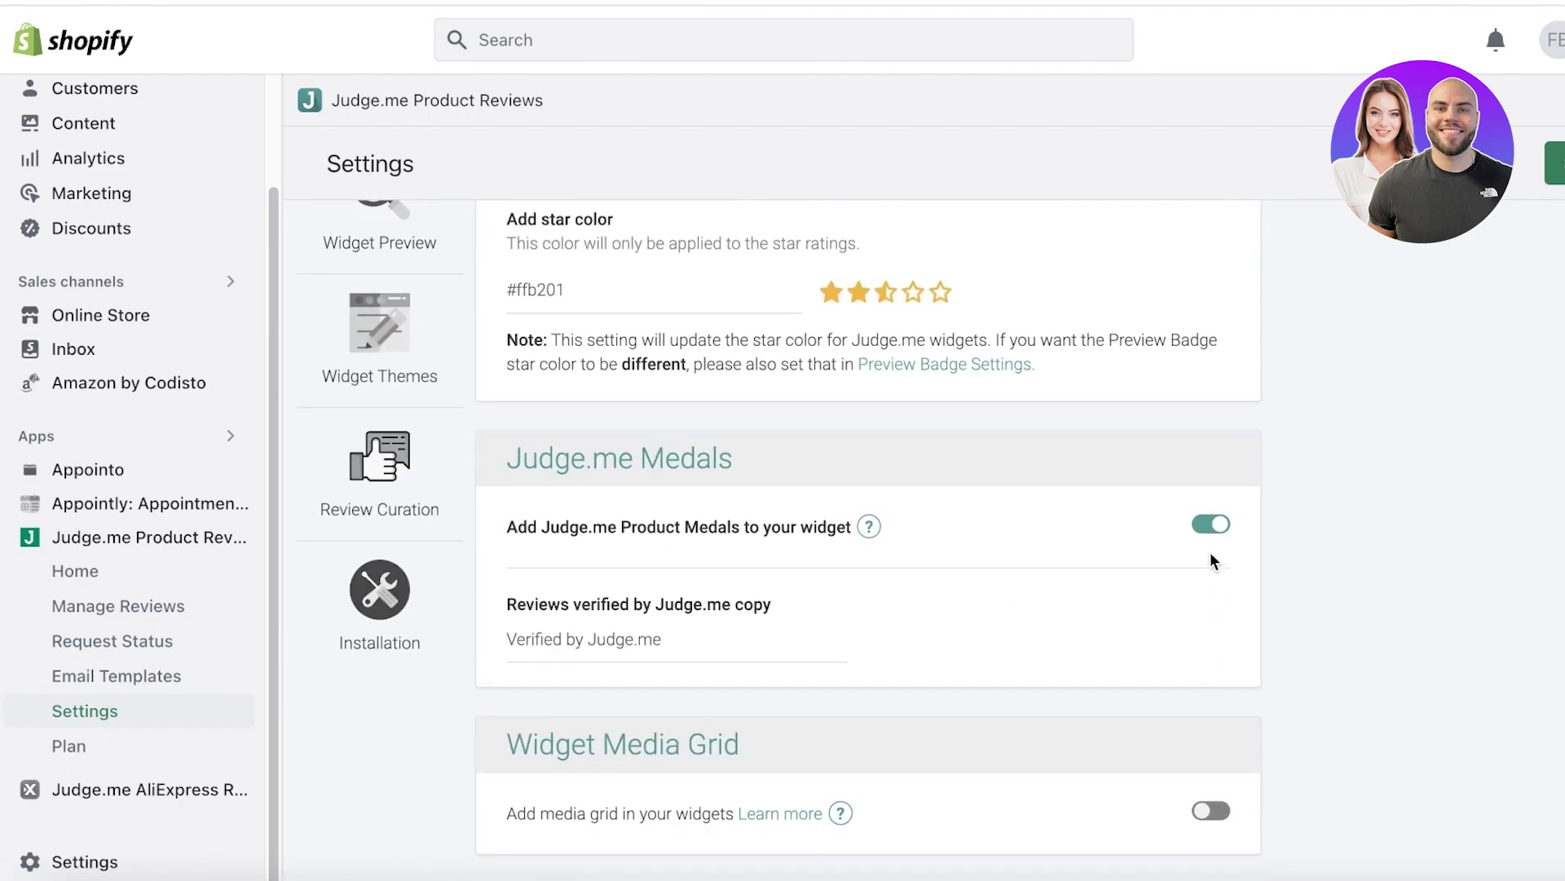
{"action": "scroll", "coordinate": [1212, 561], "scroll_direction": "down", "scroll_amount": 12}
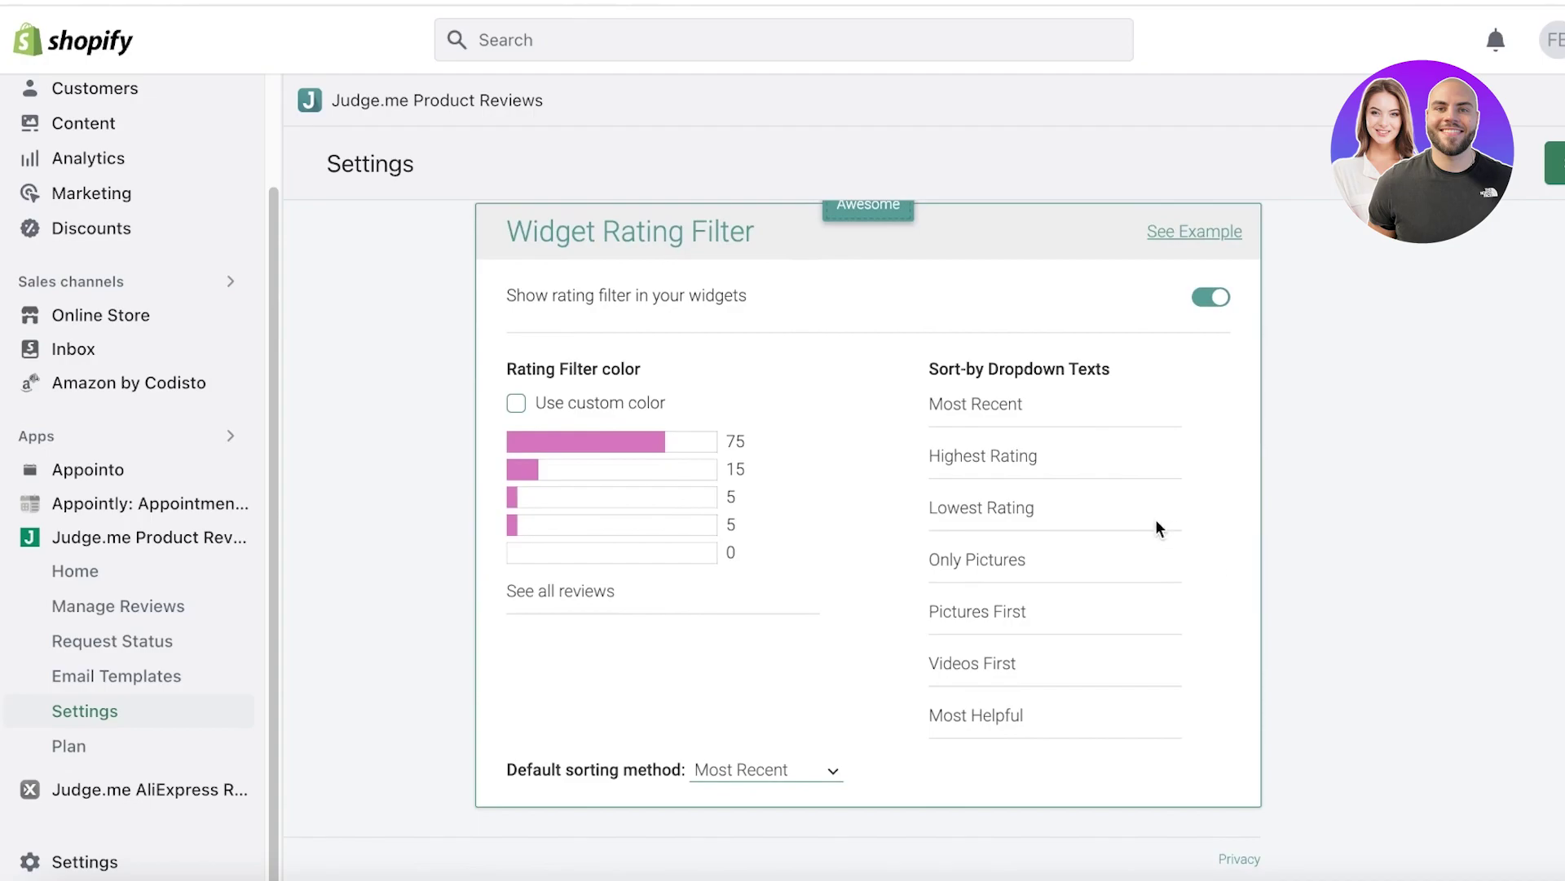
{"action": "scroll", "coordinate": [709, 526], "scroll_direction": "up", "scroll_amount": 10}
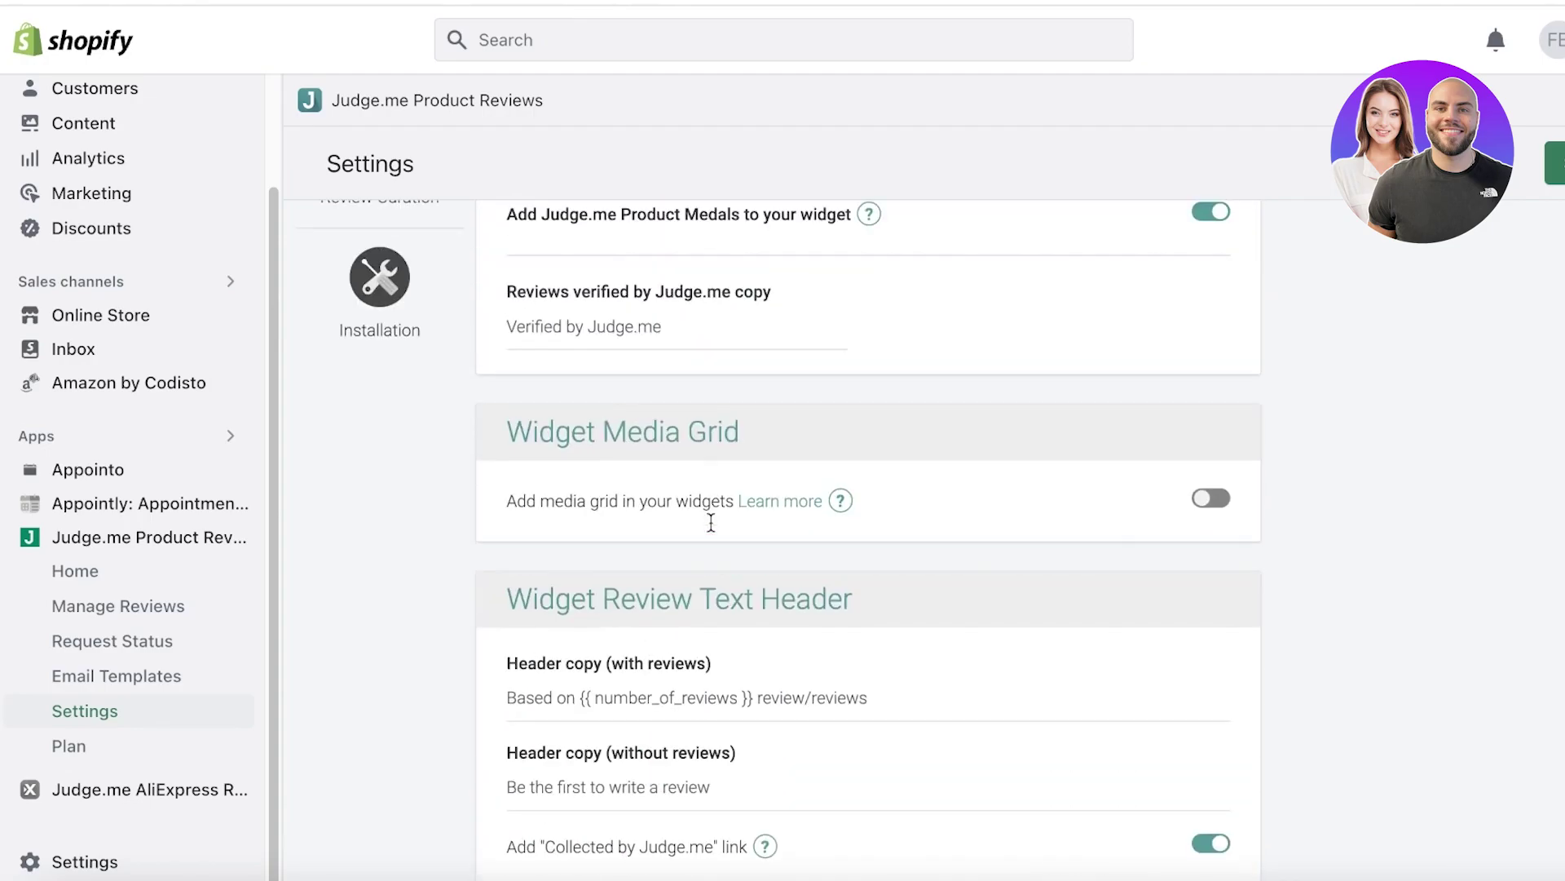
{"action": "scroll", "coordinate": [711, 522], "scroll_direction": "up", "scroll_amount": 10}
Check the Other Emails tab, then the Review Request tab's Email Info sender details.
{"action": "left_click", "coordinate": [518, 248]}
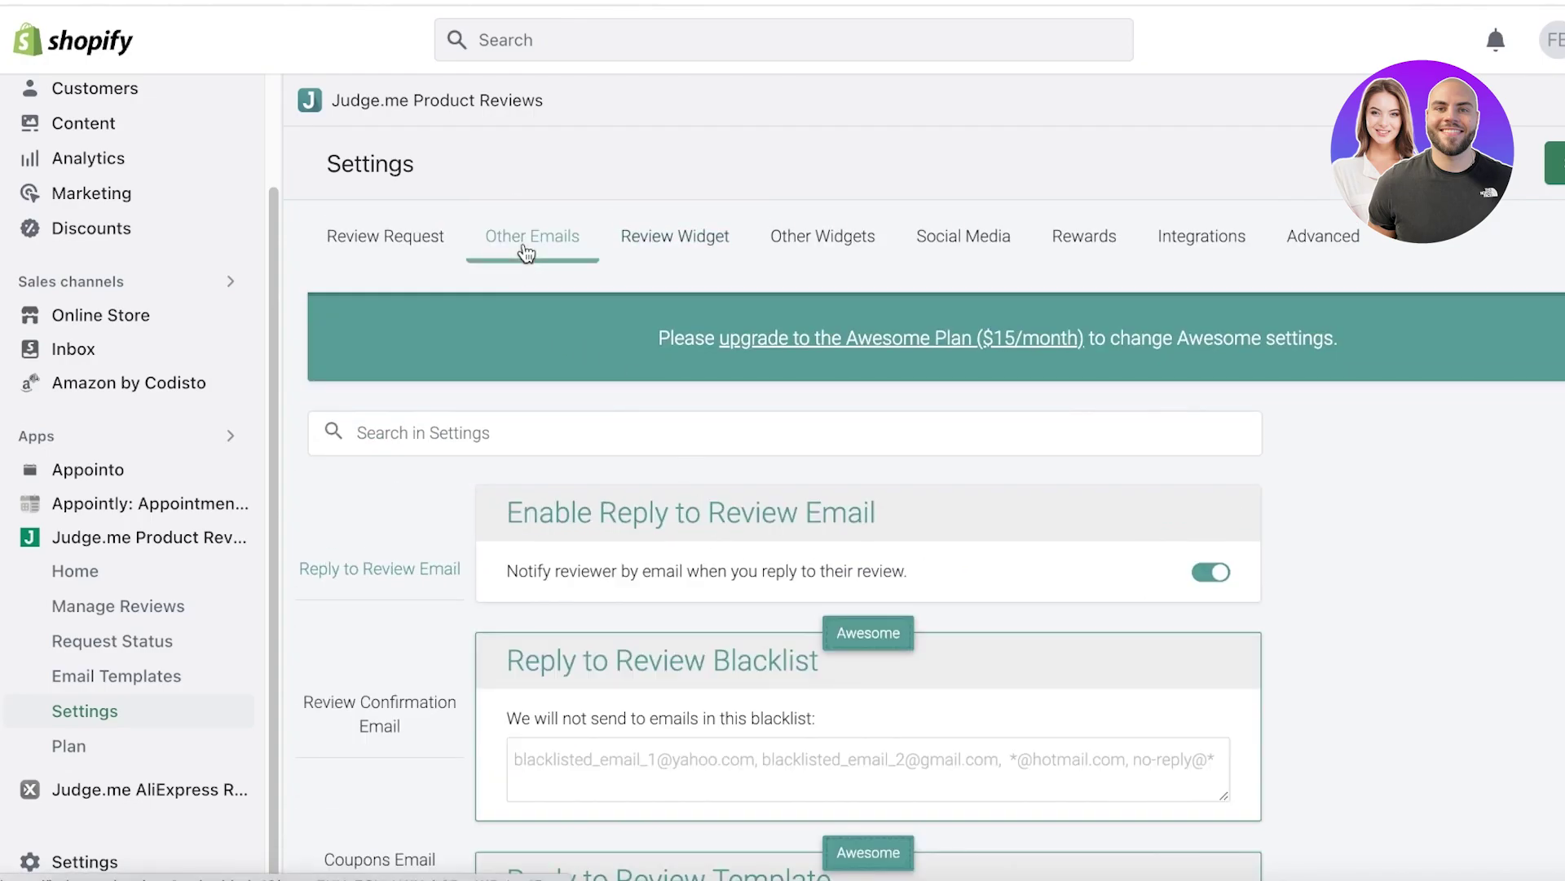
{"action": "scroll", "coordinate": [524, 255], "scroll_direction": "down", "scroll_amount": 8}
{"action": "scroll", "coordinate": [677, 417], "scroll_direction": "up", "scroll_amount": 8}
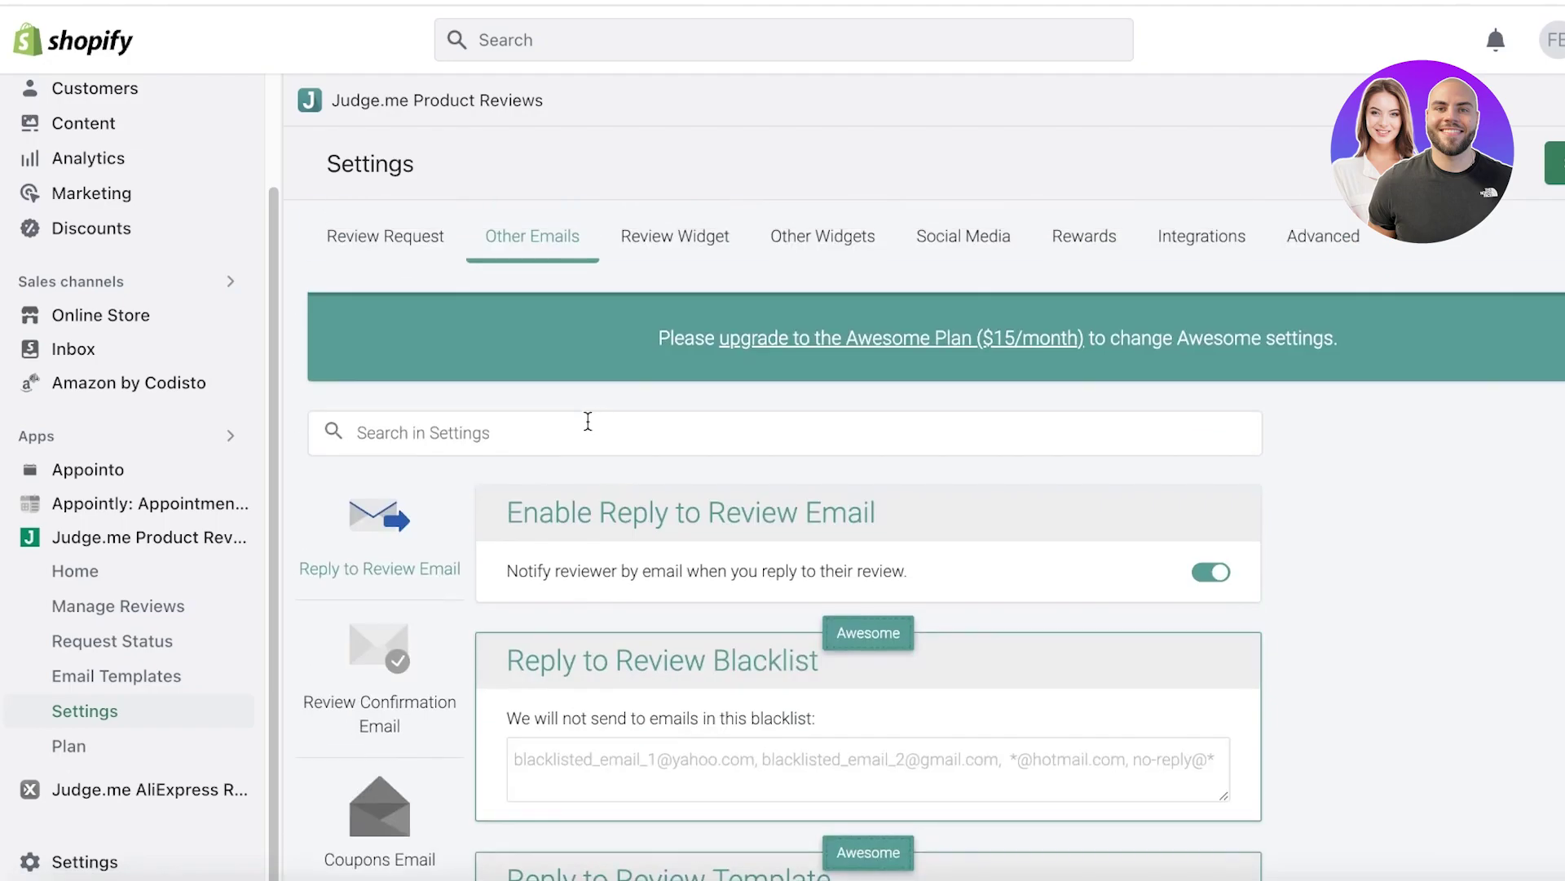
{"action": "scroll", "coordinate": [423, 249], "scroll_direction": "down", "scroll_amount": 1}
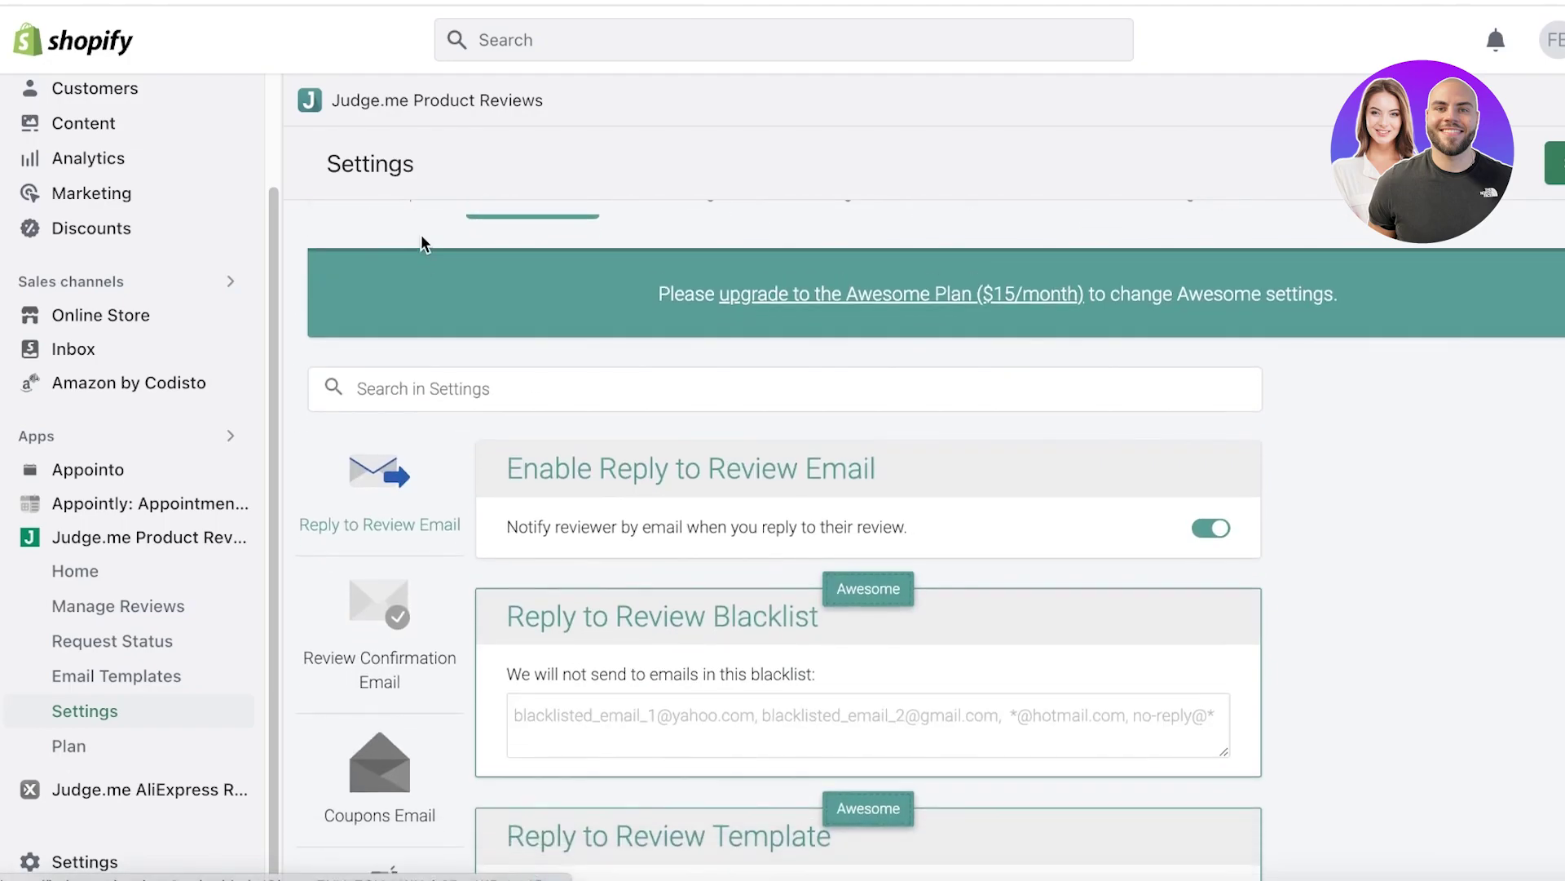
{"action": "left_click", "coordinate": [414, 210]}
{"action": "scroll", "coordinate": [446, 296], "scroll_direction": "up", "scroll_amount": 1}
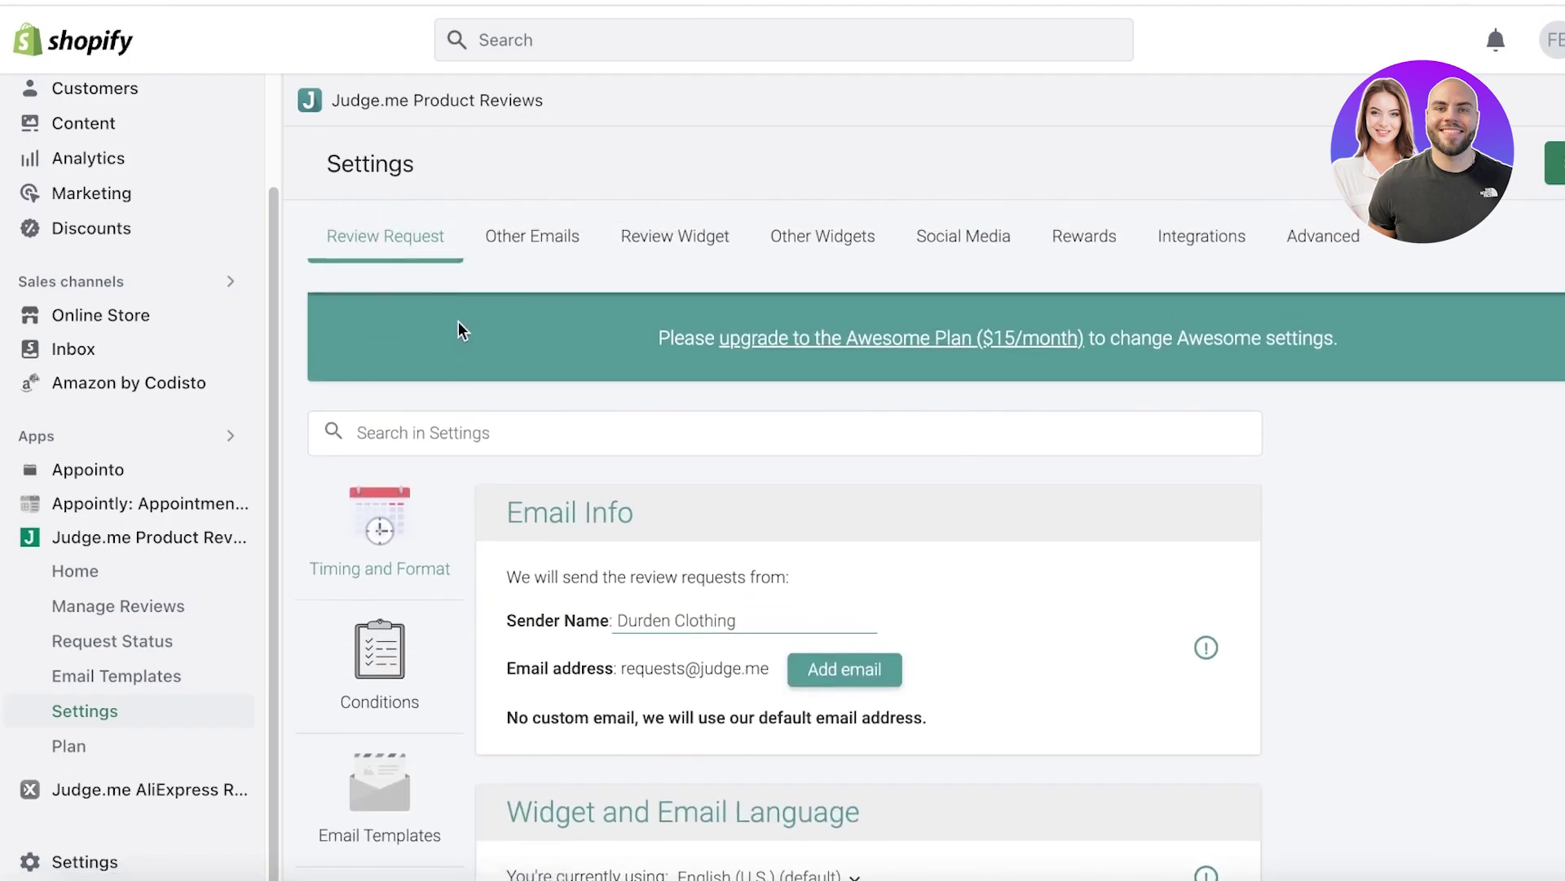
Browse Judge.me's Other Widgets, Social Media and Rewards settings tabs.
{"action": "left_click", "coordinate": [845, 246]}
{"action": "left_click", "coordinate": [966, 244]}
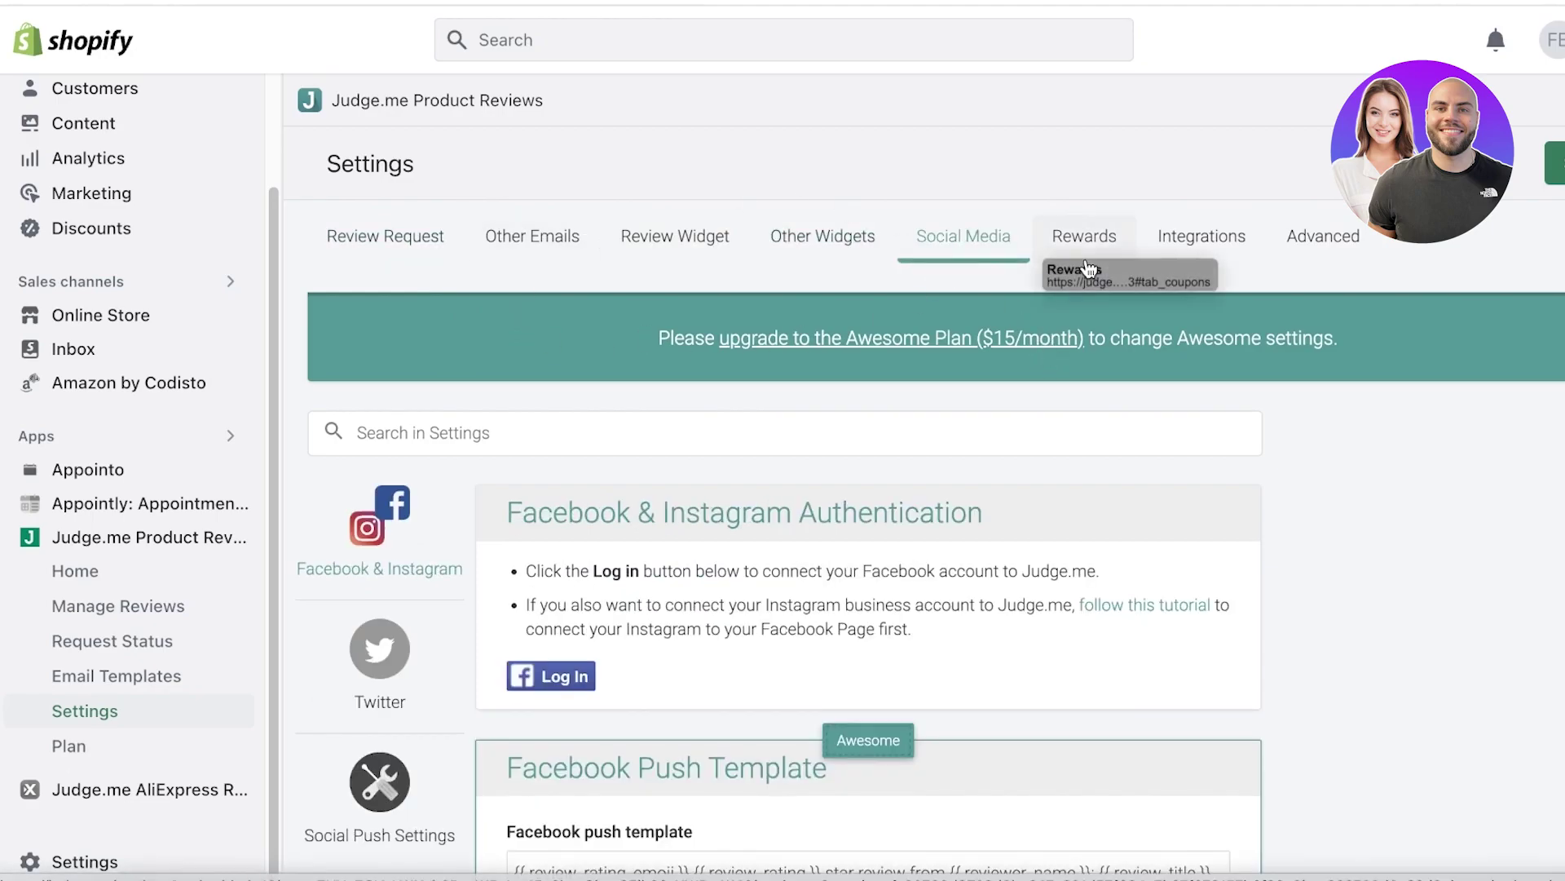
{"action": "left_click", "coordinate": [1083, 238]}
Open the Integrations settings and review Zapier, Appypie, Make, and the marketing and upsell apps.
{"action": "left_click", "coordinate": [1231, 229]}
{"action": "scroll", "coordinate": [1207, 285], "scroll_direction": "down", "scroll_amount": 7}
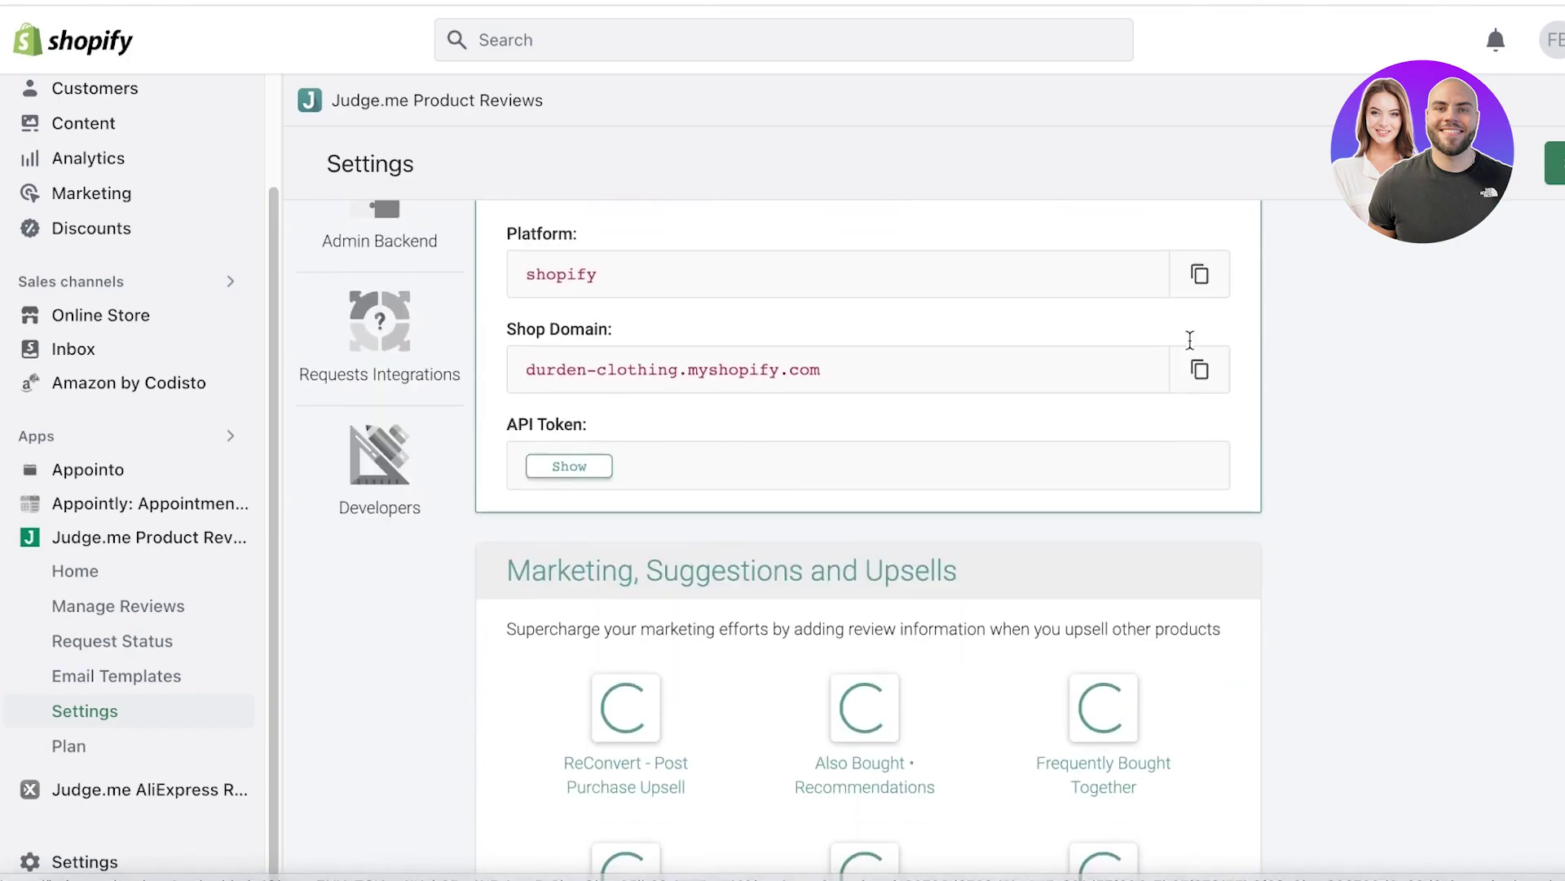
{"action": "scroll", "coordinate": [1461, 317], "scroll_direction": "up", "scroll_amount": 7}
{"action": "scroll", "coordinate": [815, 408], "scroll_direction": "down", "scroll_amount": 12}
{"action": "scroll", "coordinate": [1122, 391], "scroll_direction": "up", "scroll_amount": 10}
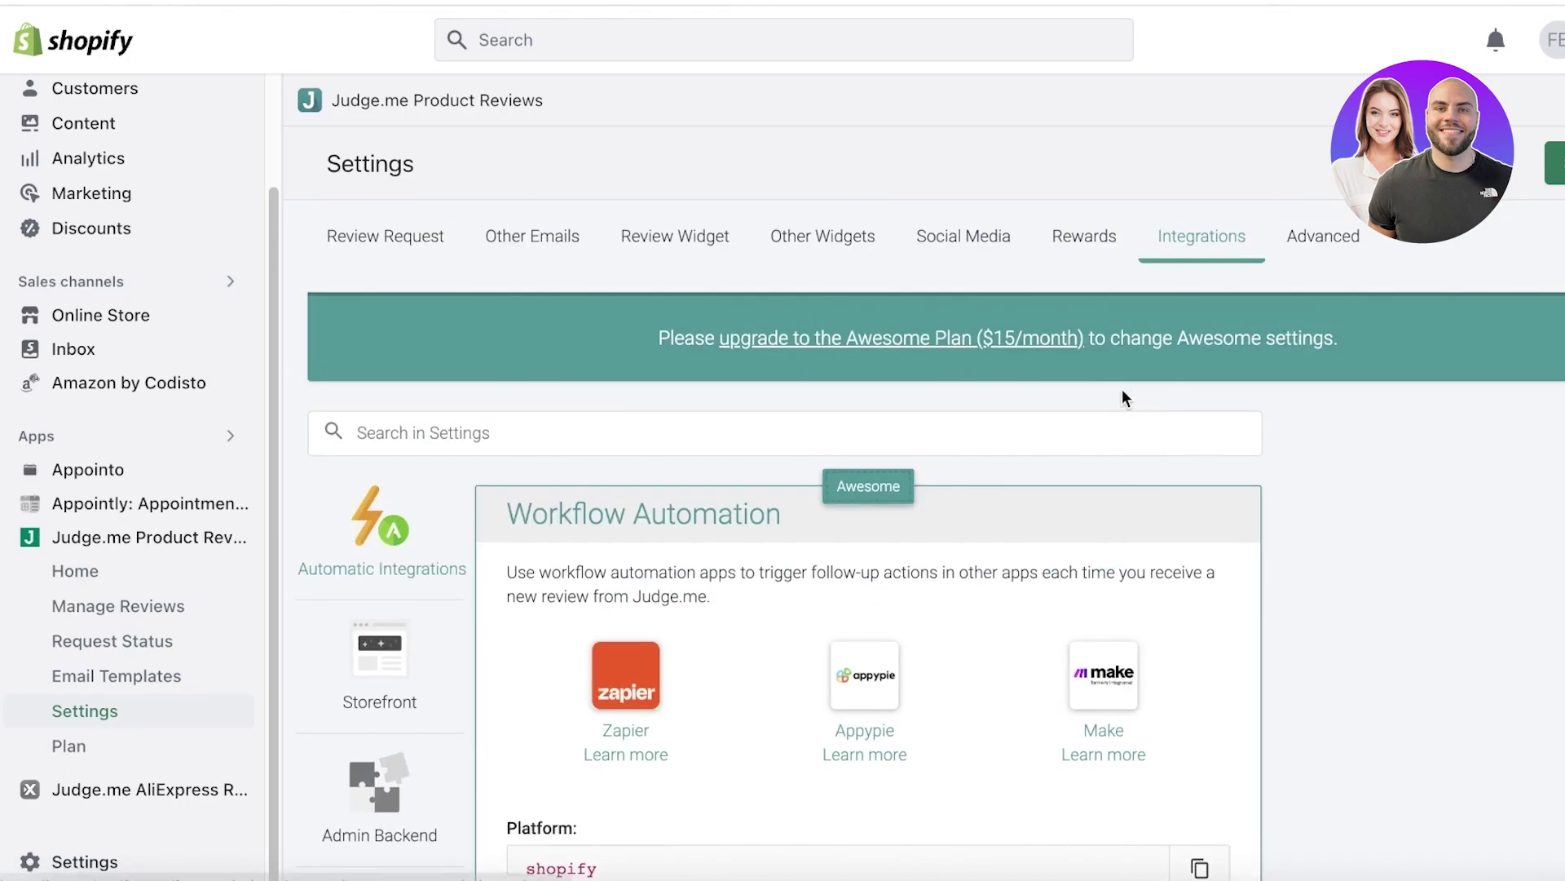
{"action": "scroll", "coordinate": [1260, 393], "scroll_direction": "down", "scroll_amount": 5}
{"action": "scroll", "coordinate": [1240, 395], "scroll_direction": "up", "scroll_amount": 3}
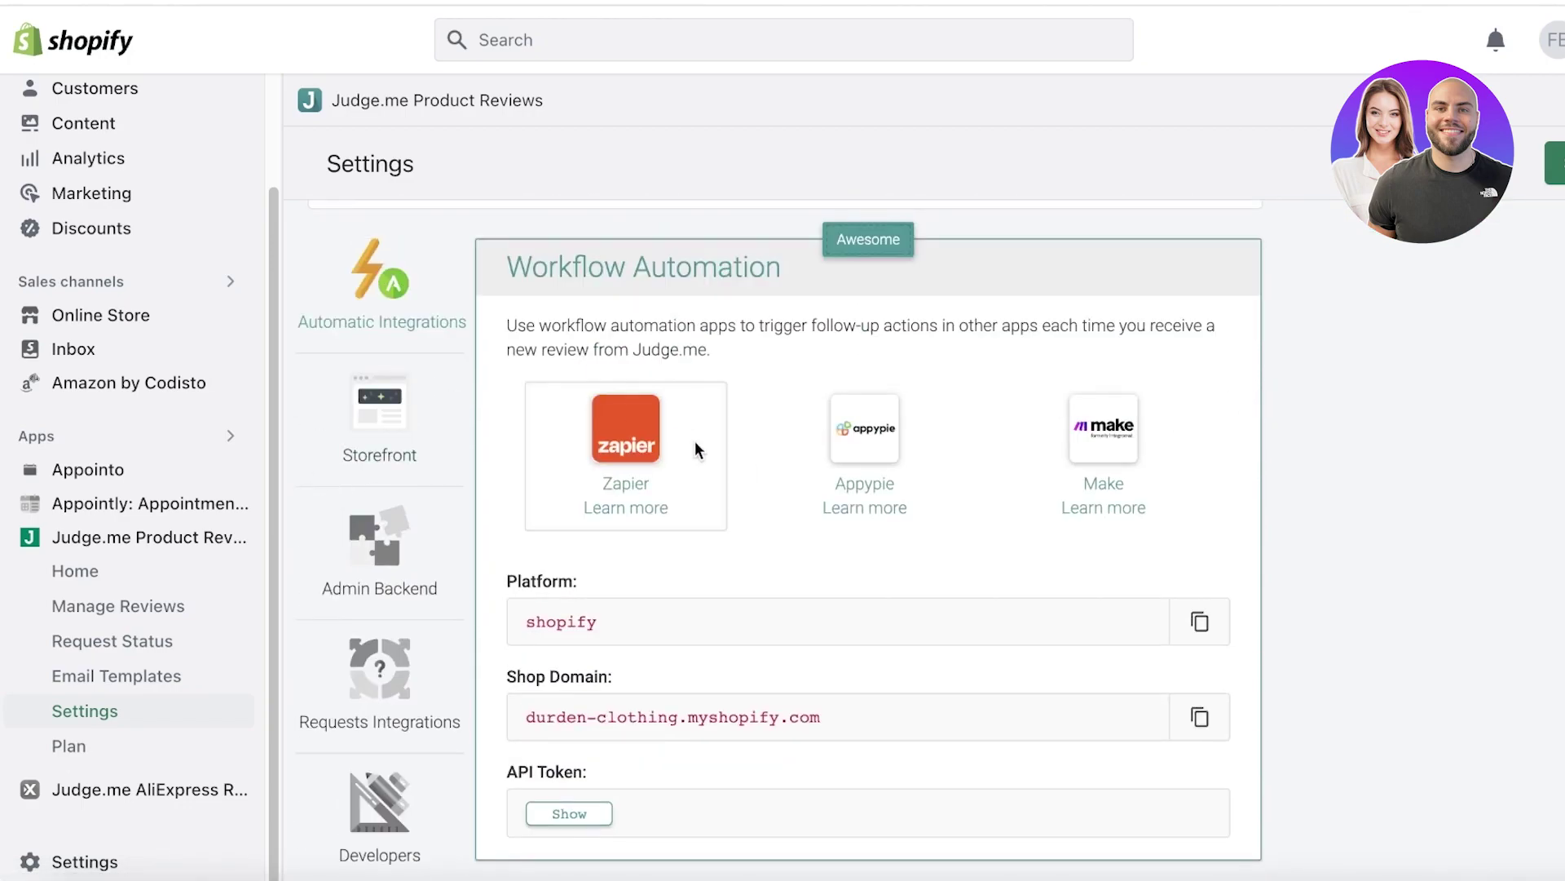
{"action": "scroll", "coordinate": [1345, 381], "scroll_direction": "down", "scroll_amount": 1}
{"action": "scroll", "coordinate": [1345, 379], "scroll_direction": "down", "scroll_amount": 10}
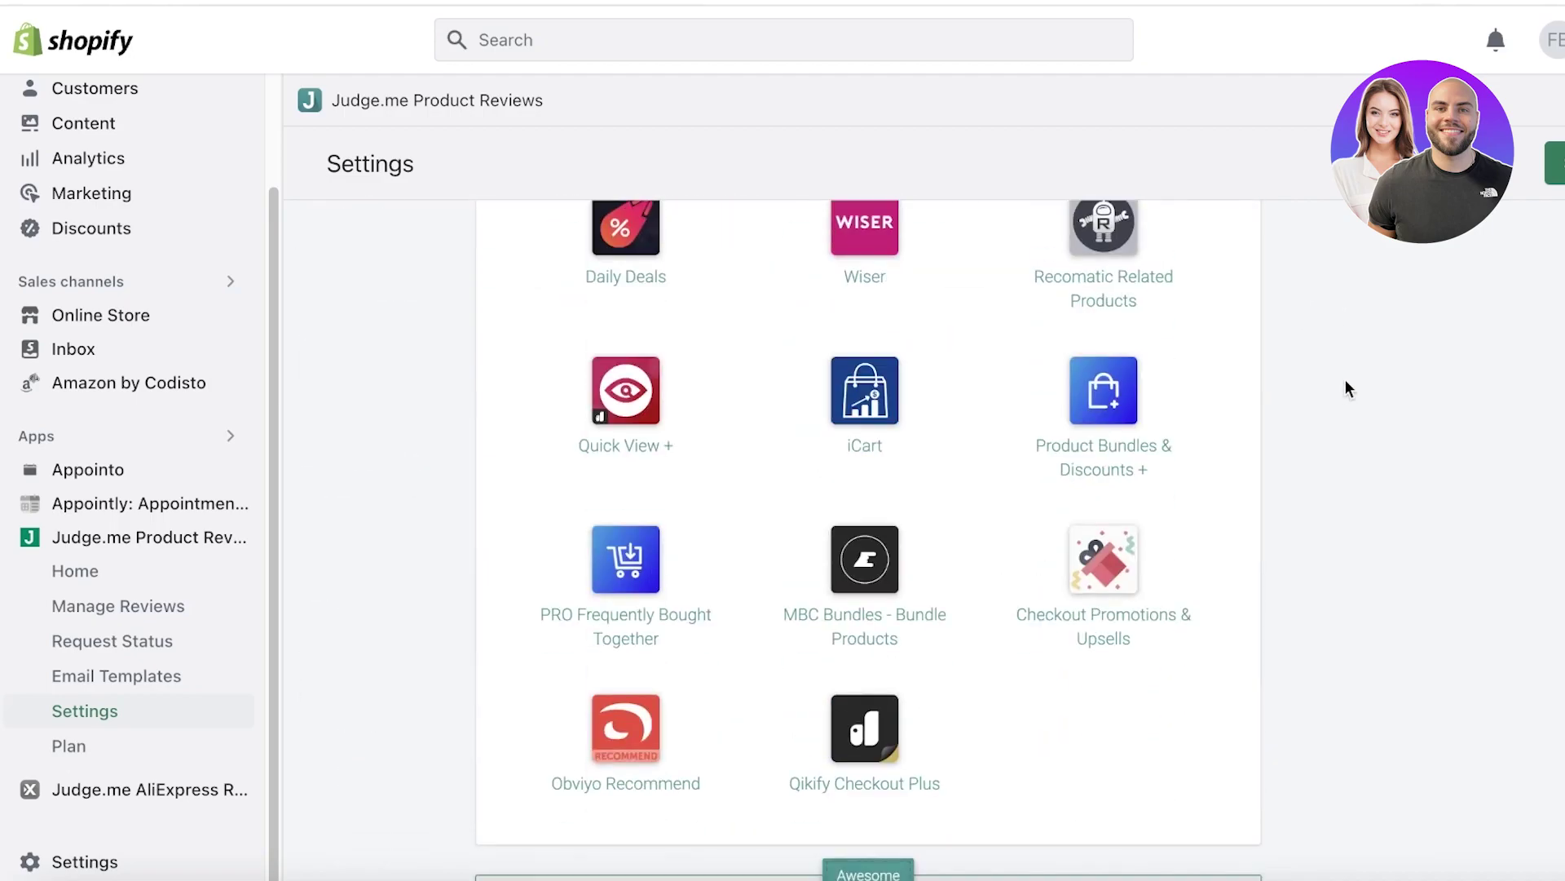
{"action": "scroll", "coordinate": [609, 373], "scroll_direction": "up", "scroll_amount": 8}
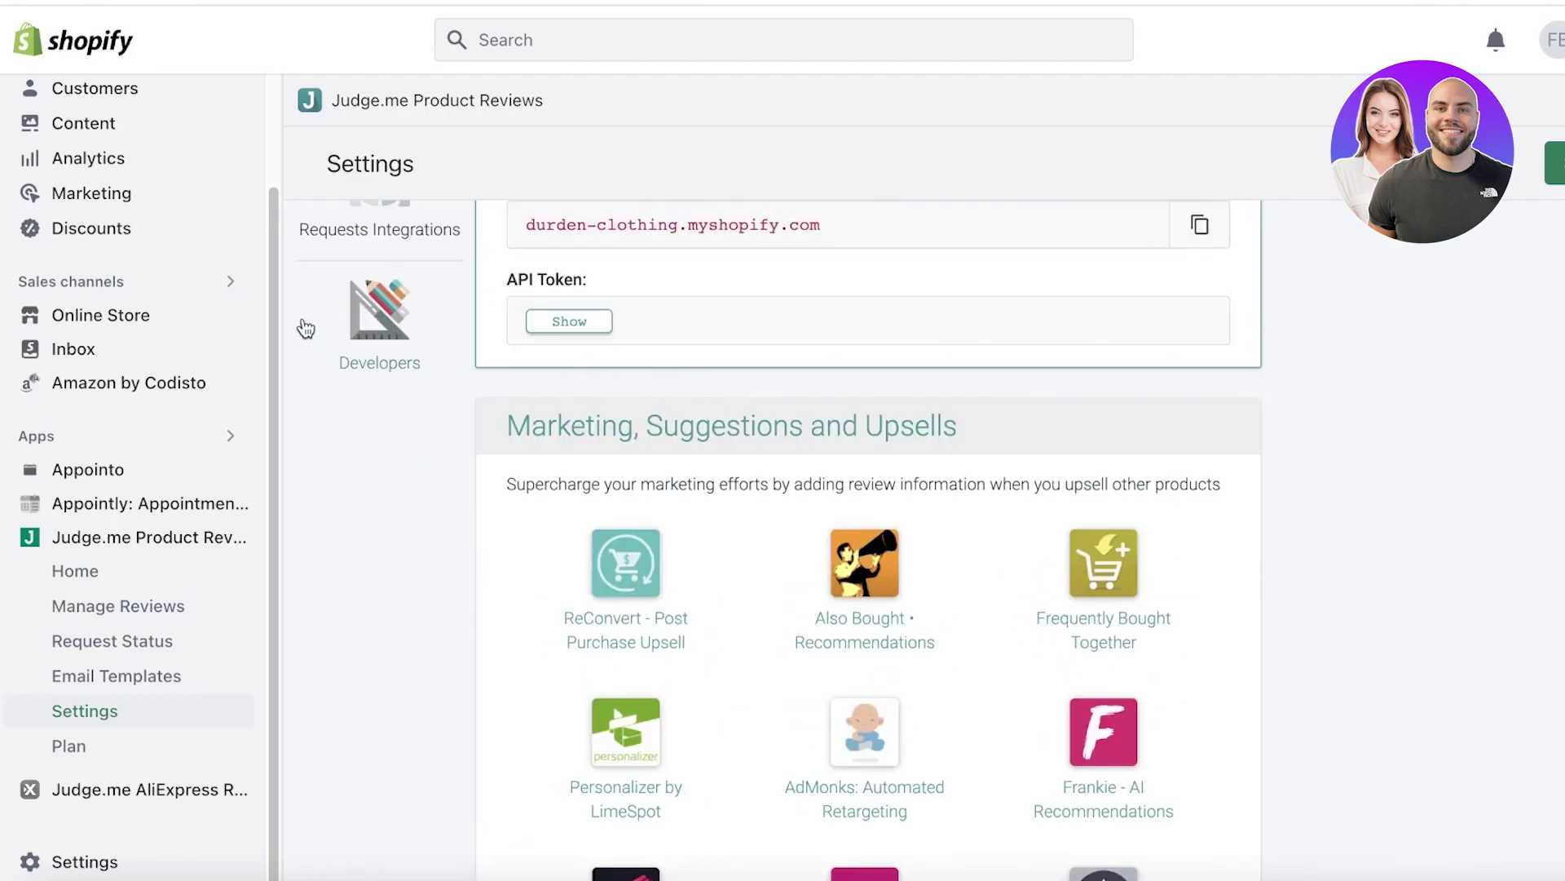
{"action": "scroll", "coordinate": [834, 438], "scroll_direction": "down", "scroll_amount": 7}
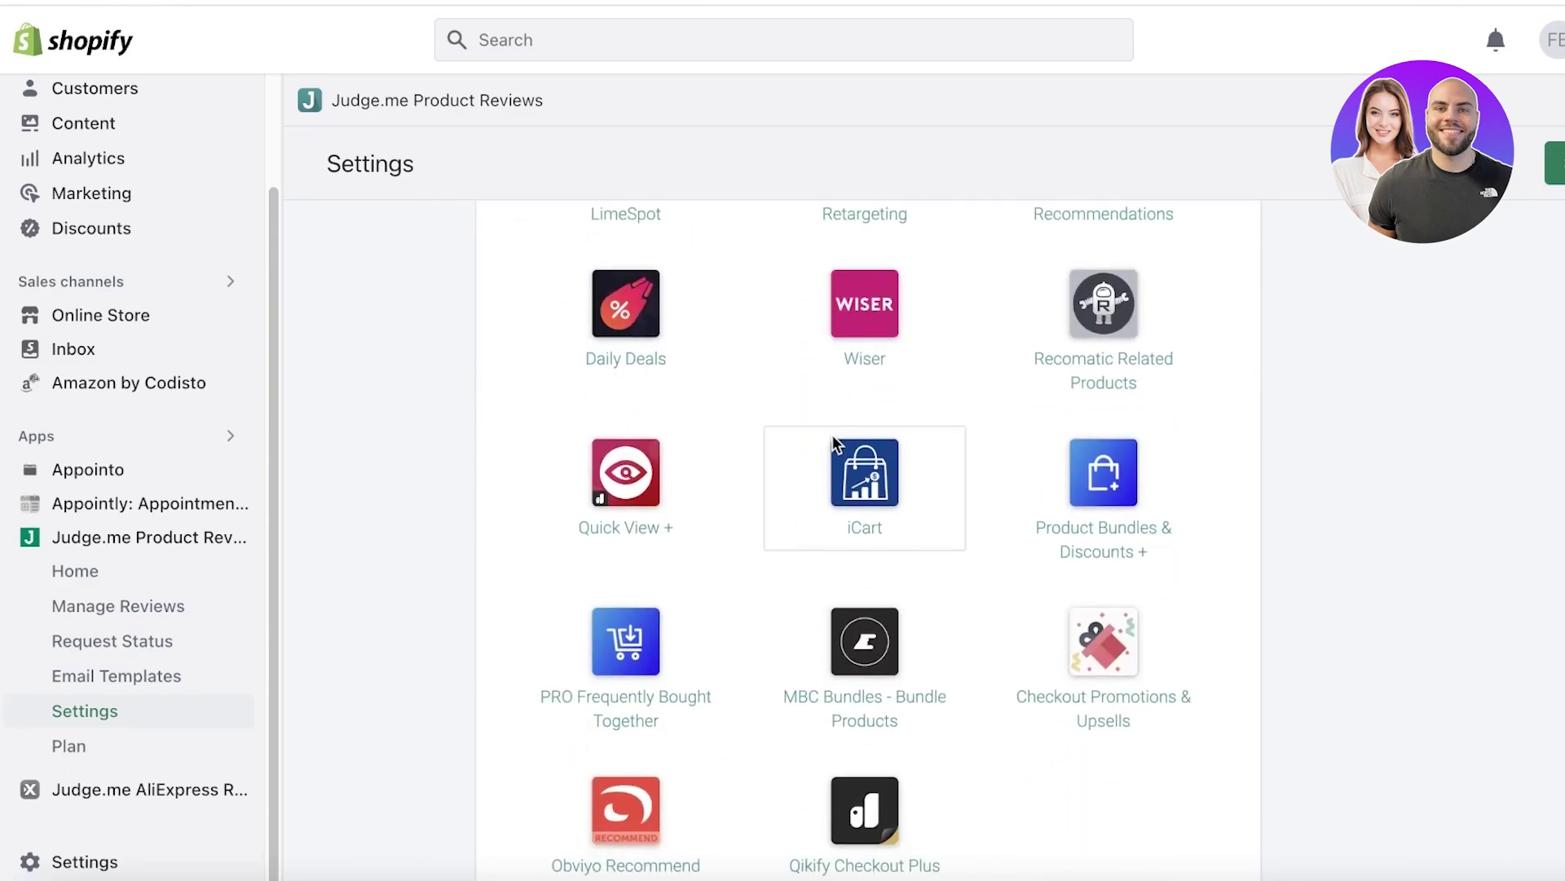
Return to Judge.me Home and review its welcome cards and zero-review 30-day statistics.
{"action": "left_click", "coordinate": [120, 574]}
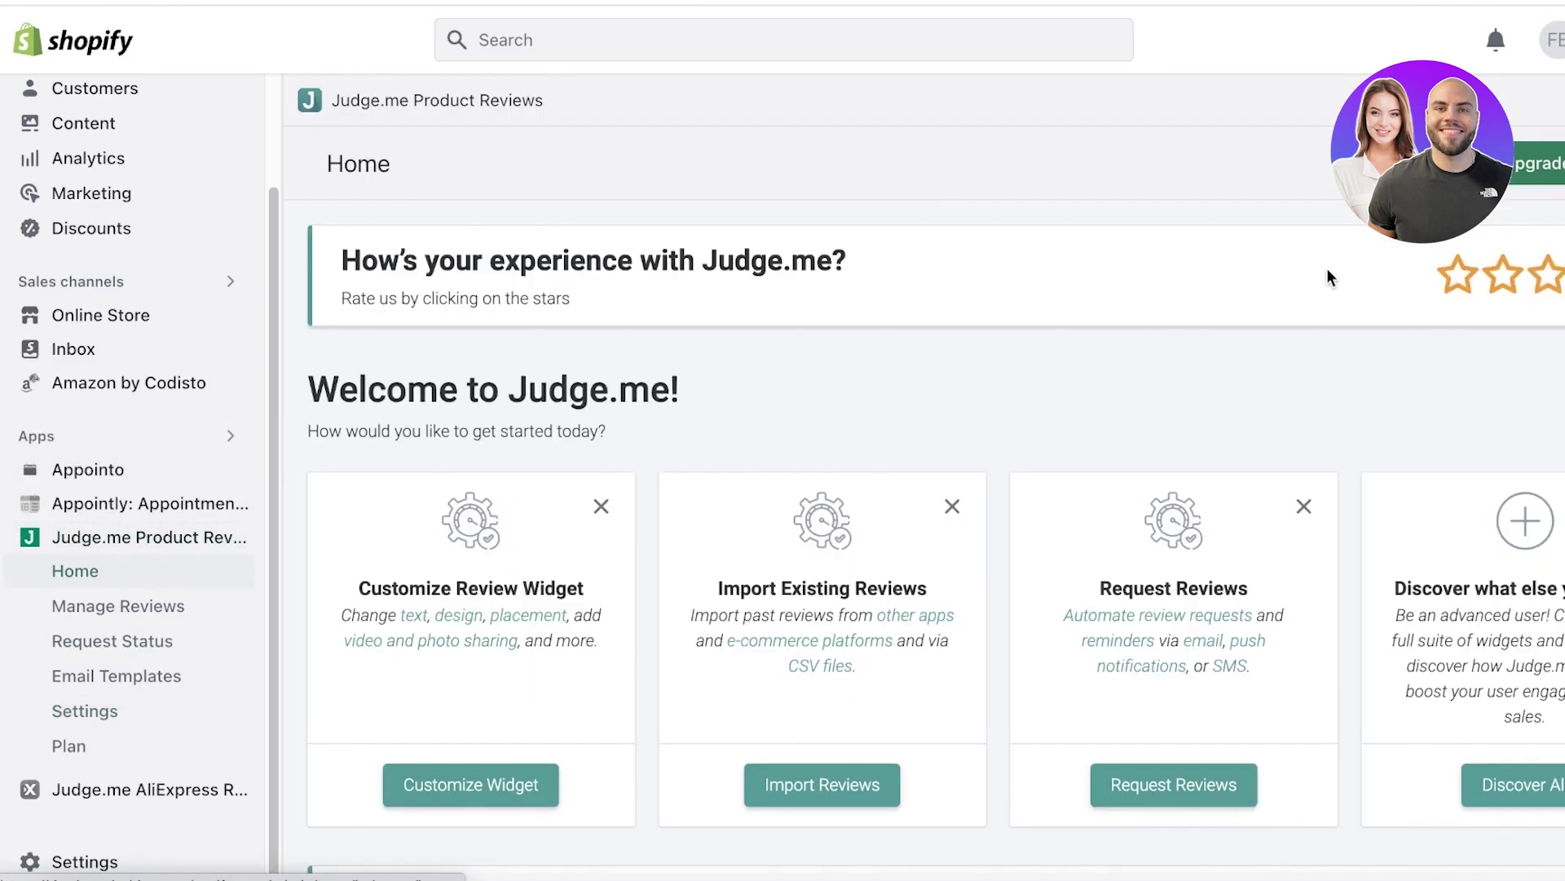
{"action": "scroll", "coordinate": [1008, 290], "scroll_direction": "down", "scroll_amount": 3}
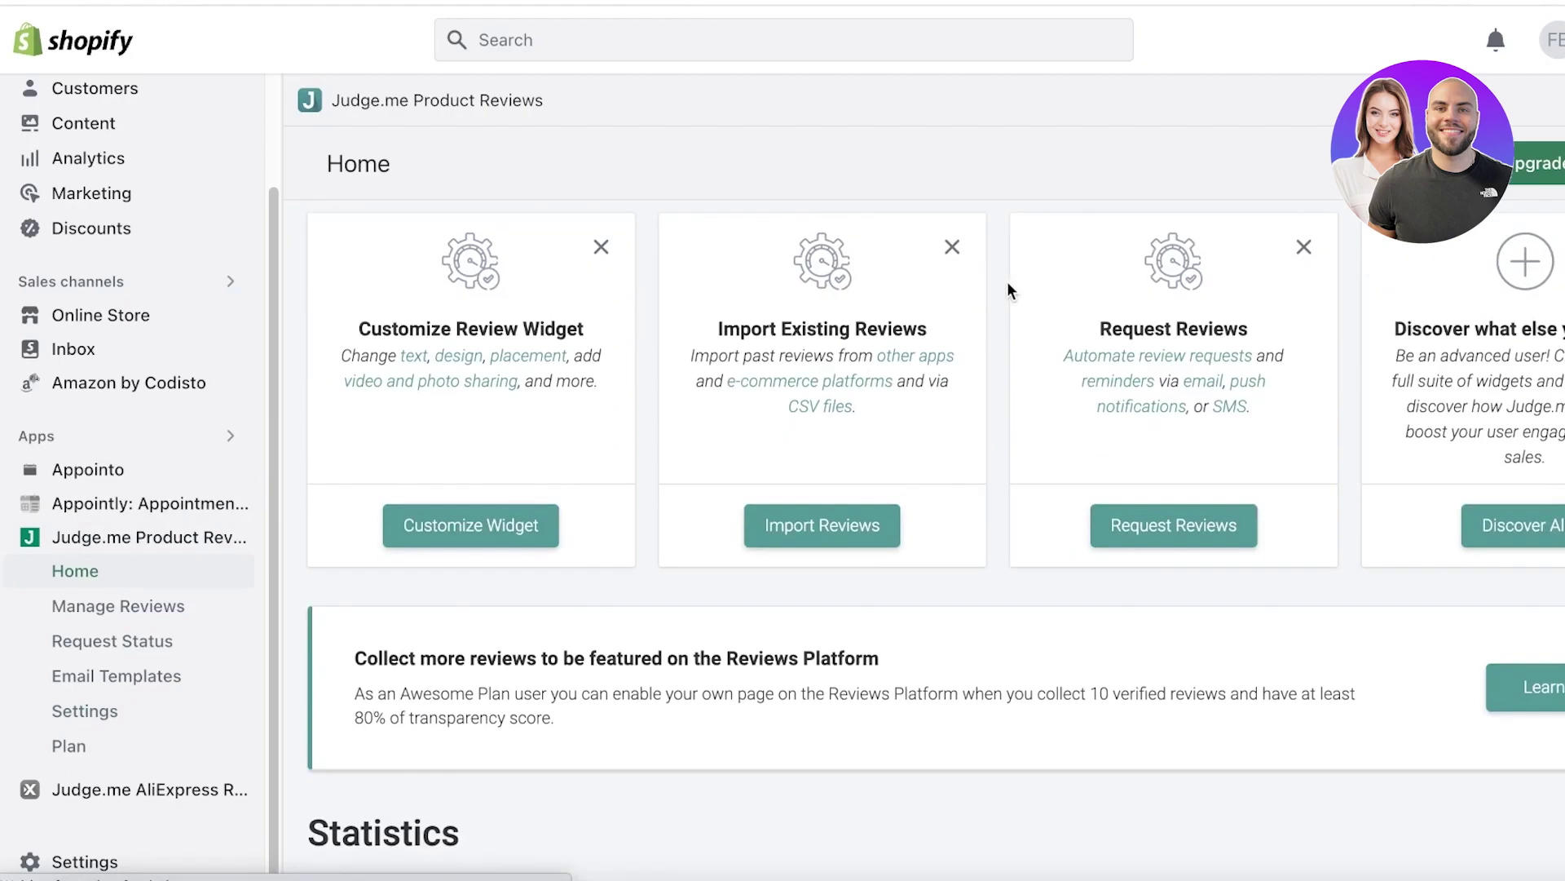
{"action": "scroll", "coordinate": [1006, 281], "scroll_direction": "up", "scroll_amount": 3}
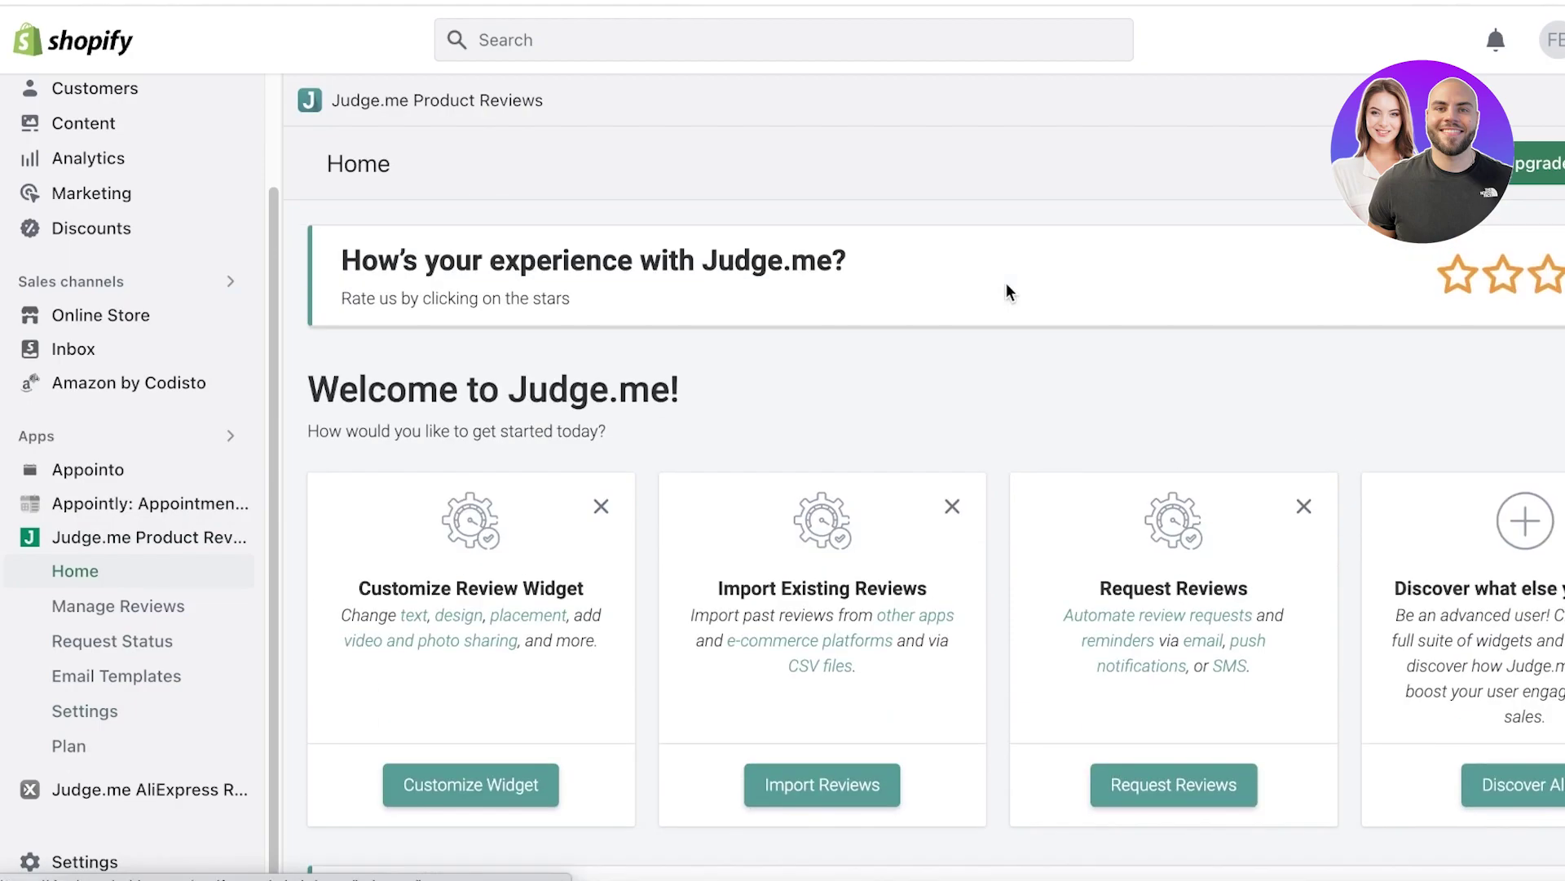
{"action": "scroll", "coordinate": [970, 304], "scroll_direction": "down", "scroll_amount": 6}
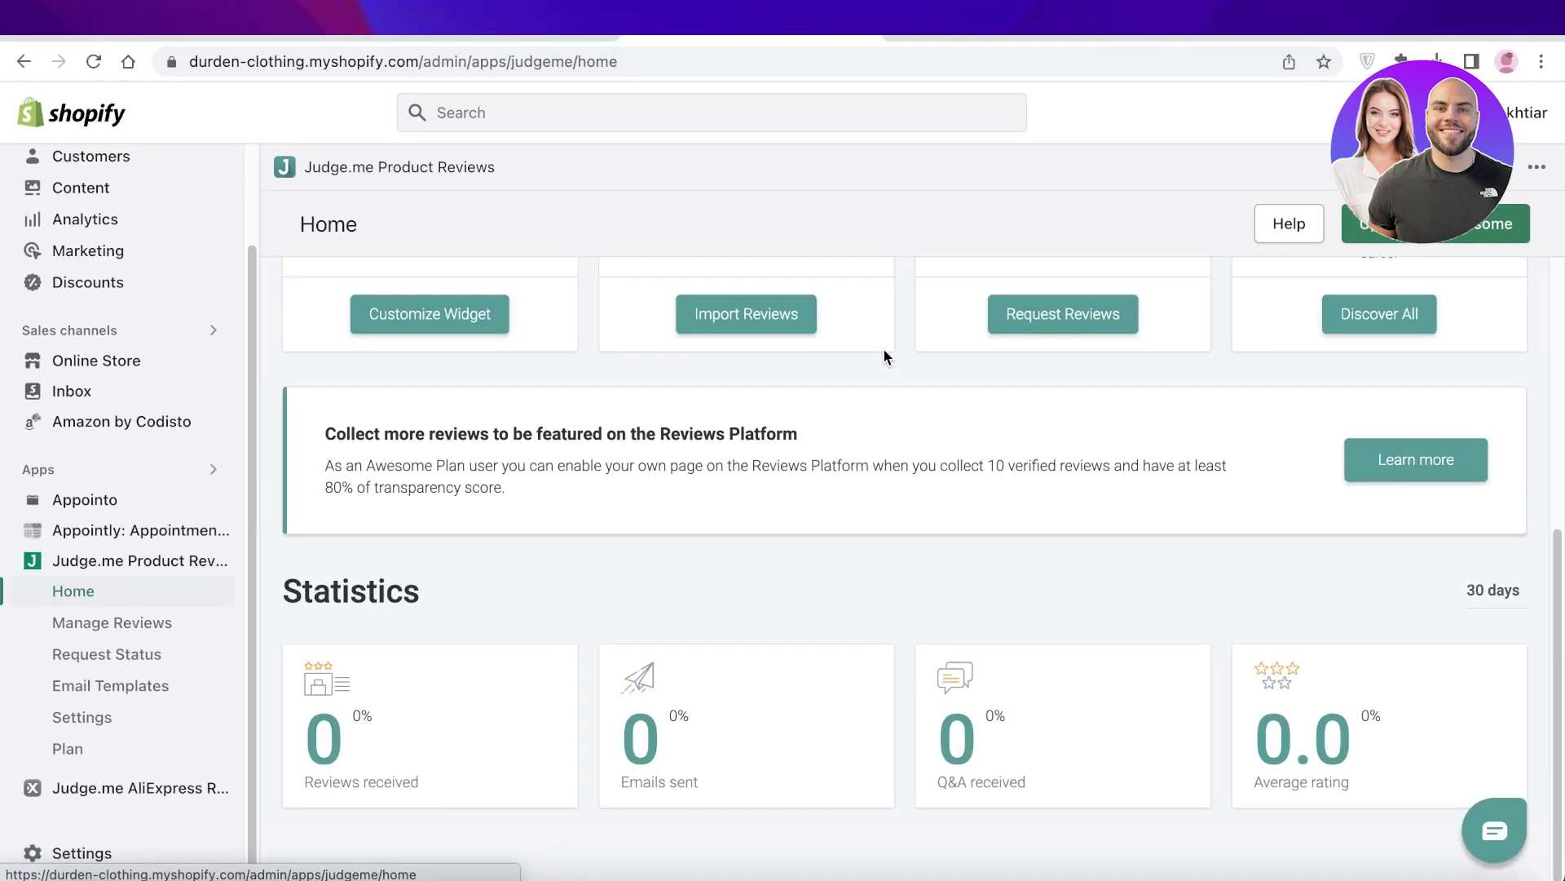
{"action": "scroll", "coordinate": [1491, 394], "scroll_direction": "up", "scroll_amount": 6}
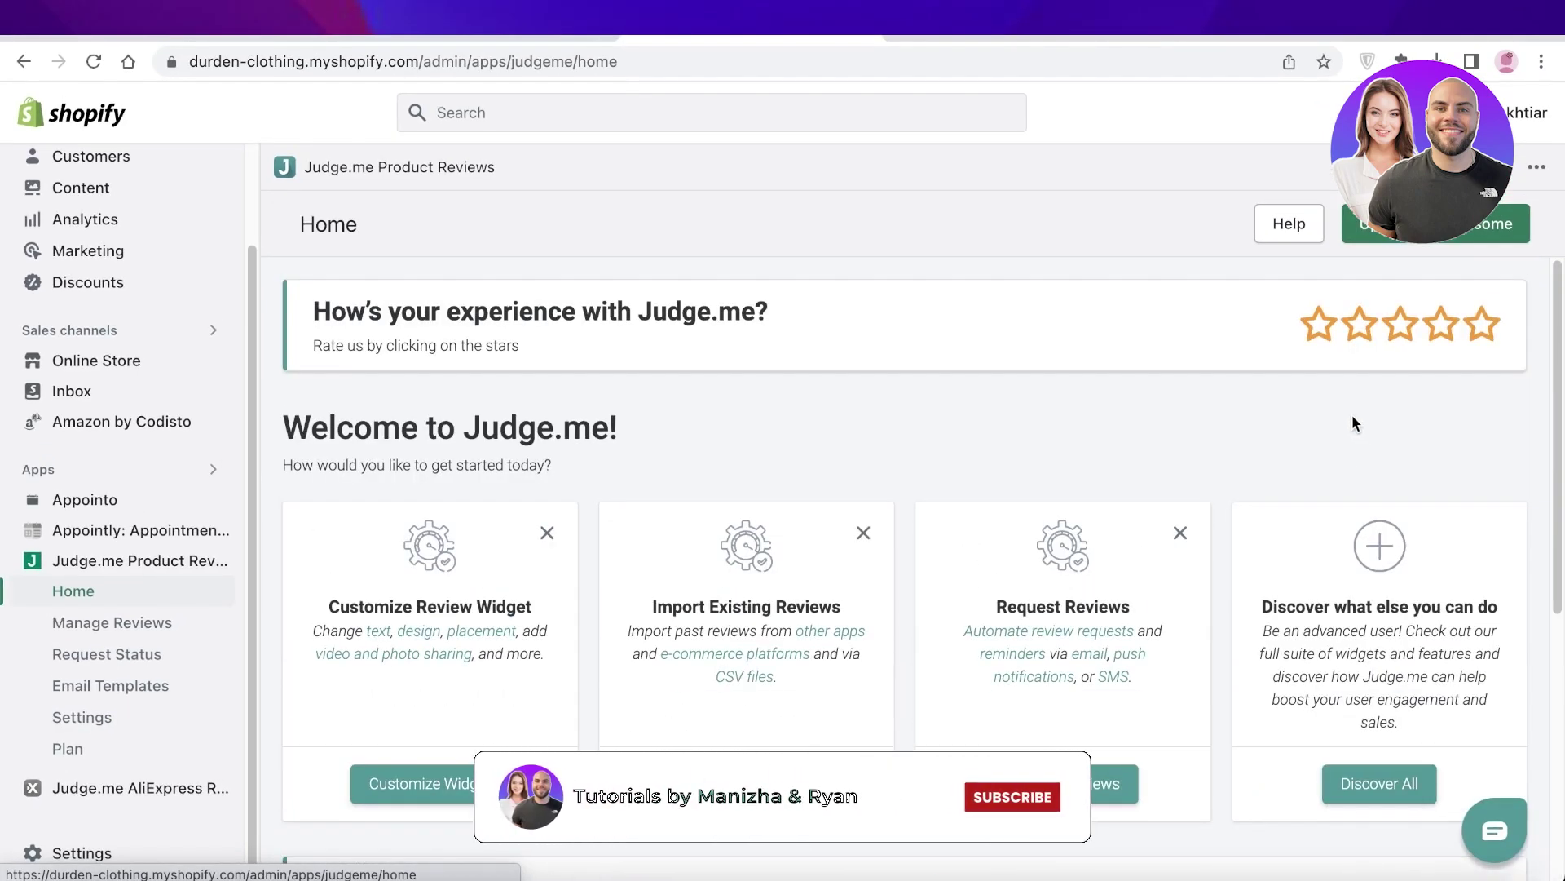